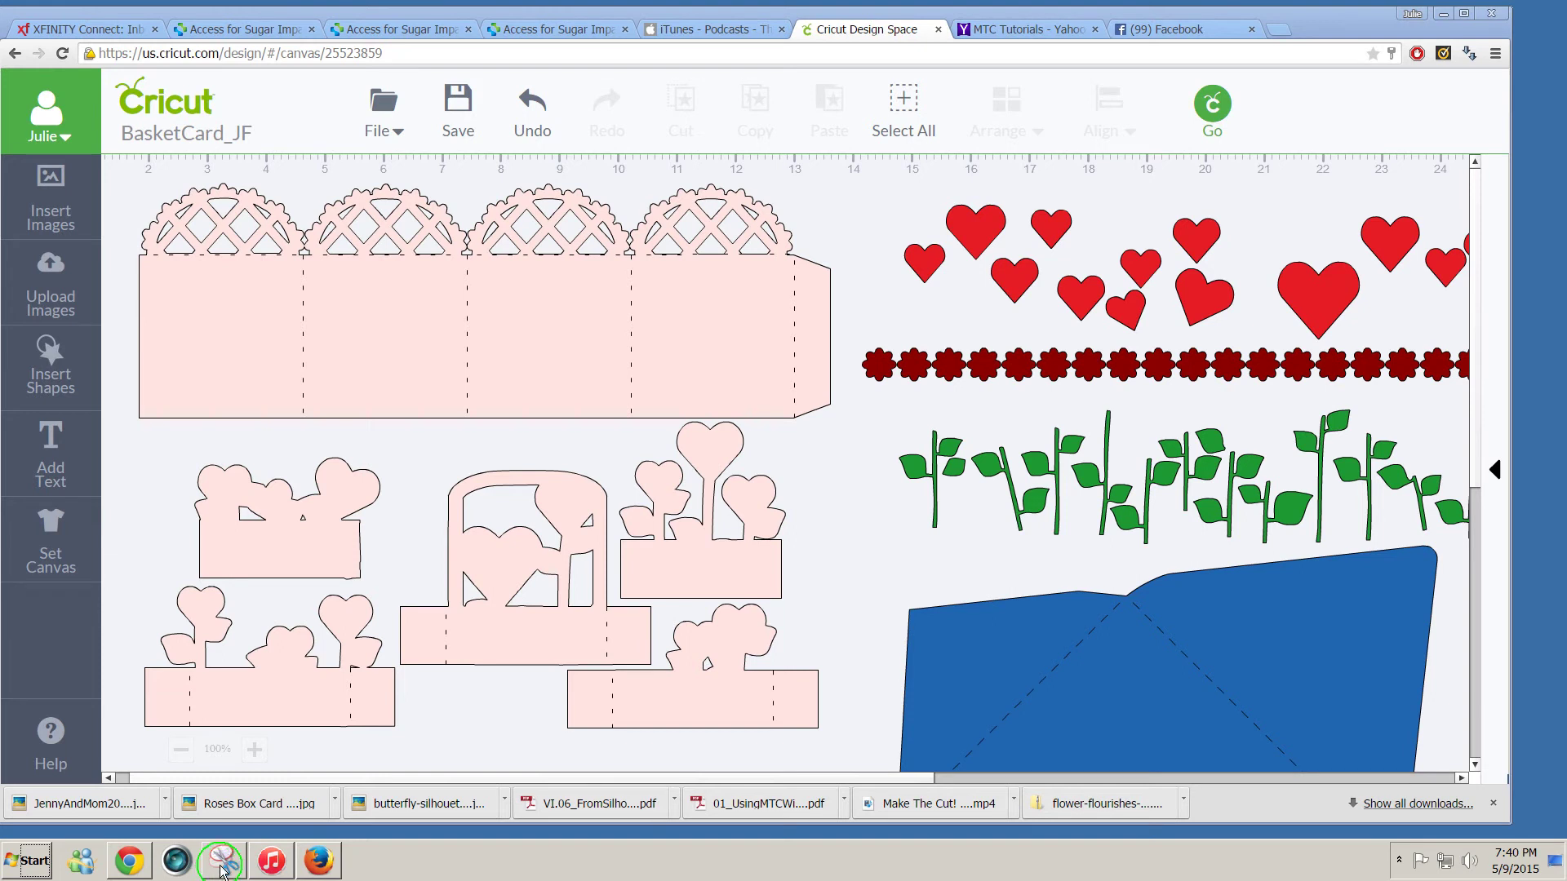
Snip a capture of the pink basket pieces from the Cricut design, then launch Make The Cut!
click(222, 870)
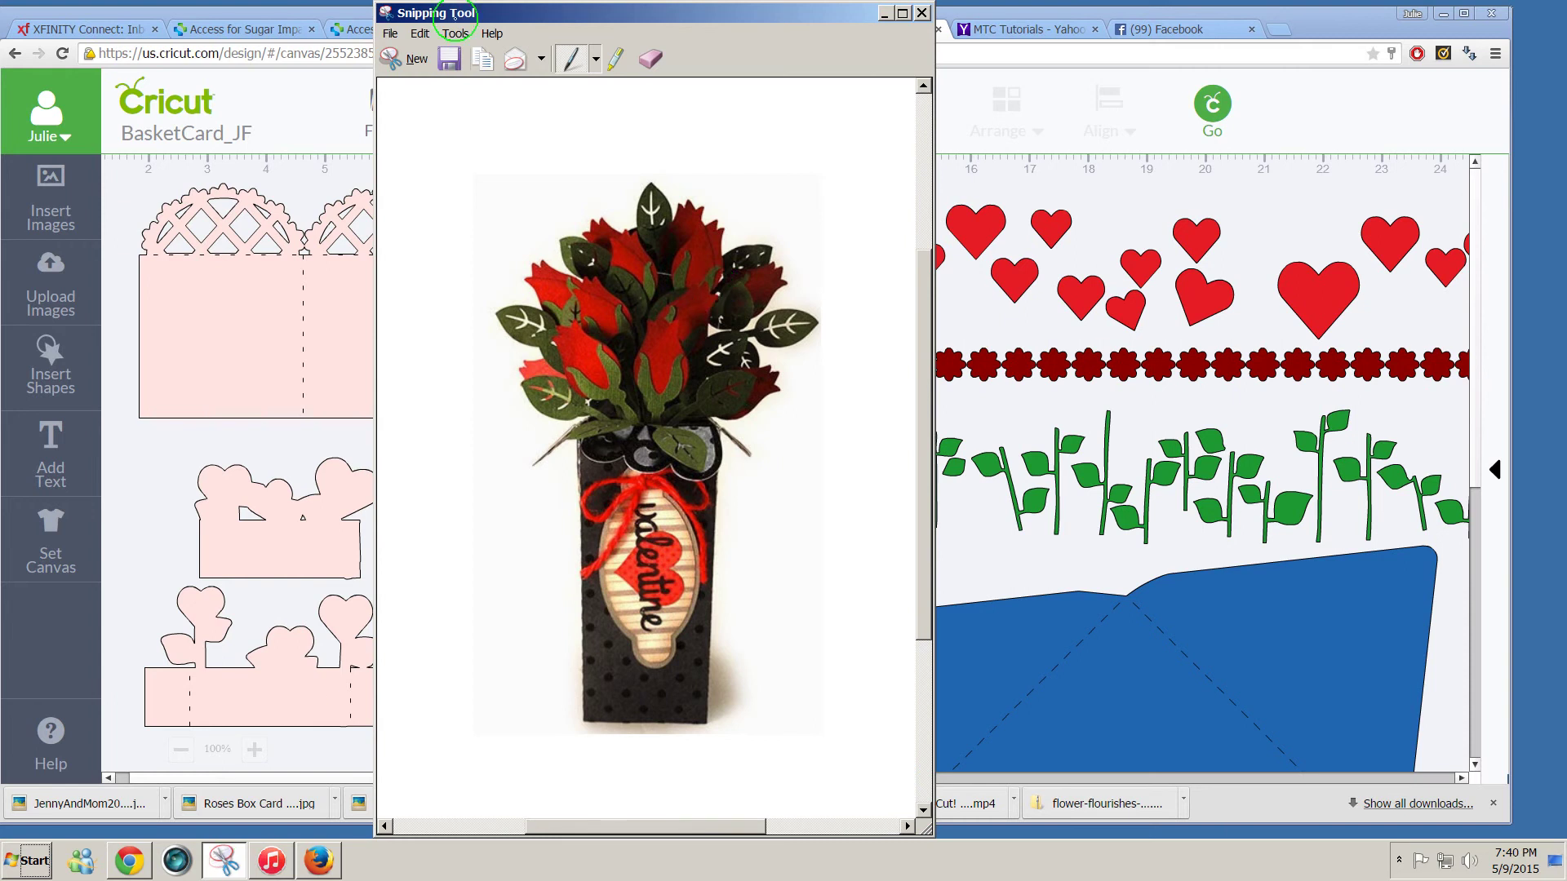
click(414, 64)
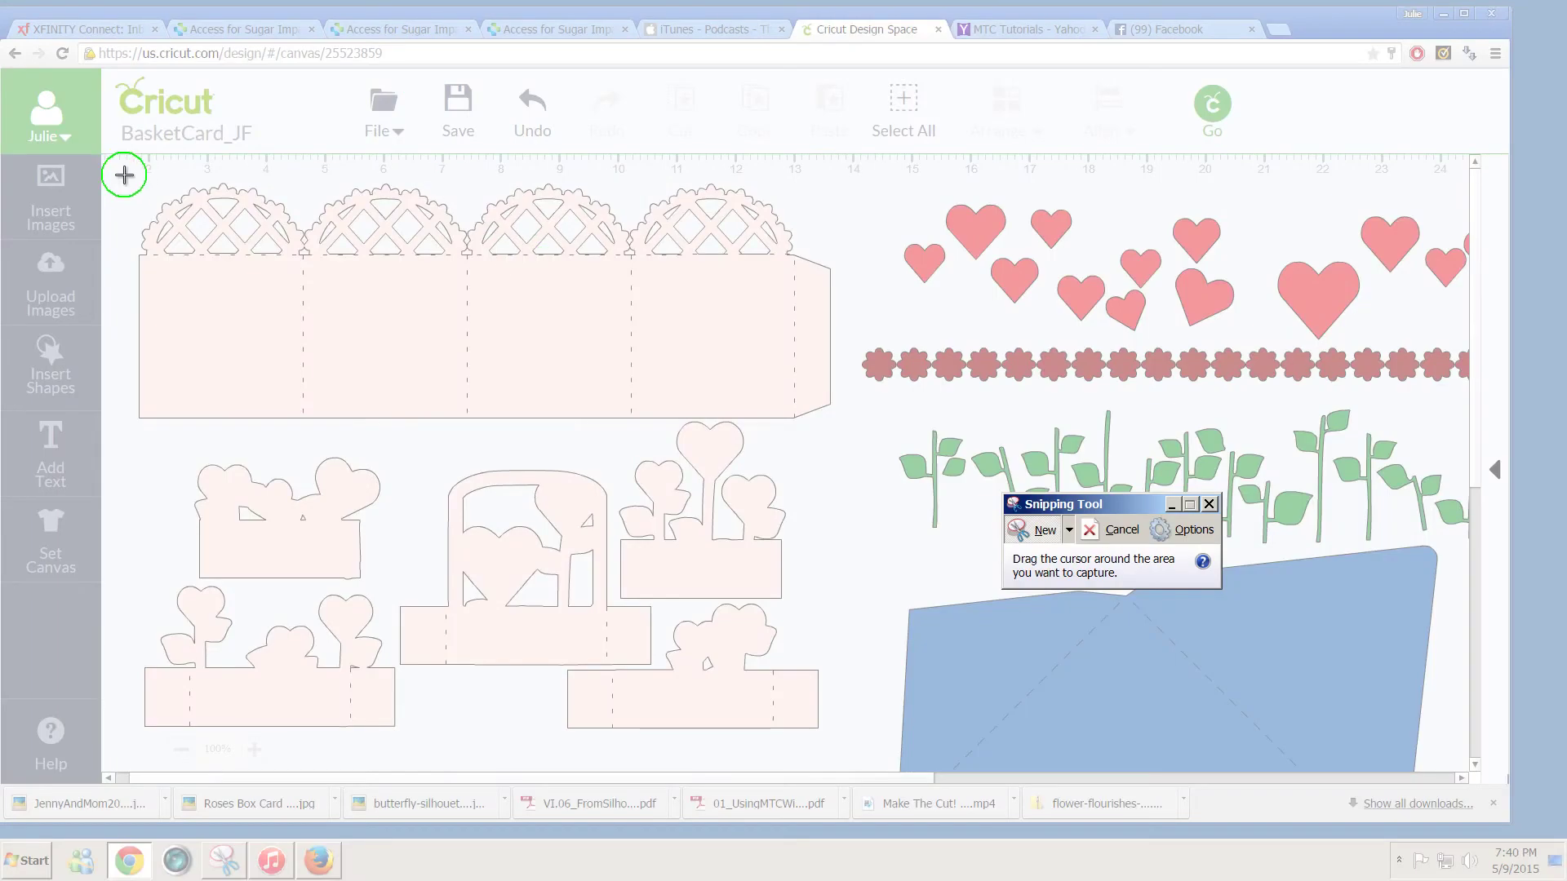
drag(124, 175, 848, 742)
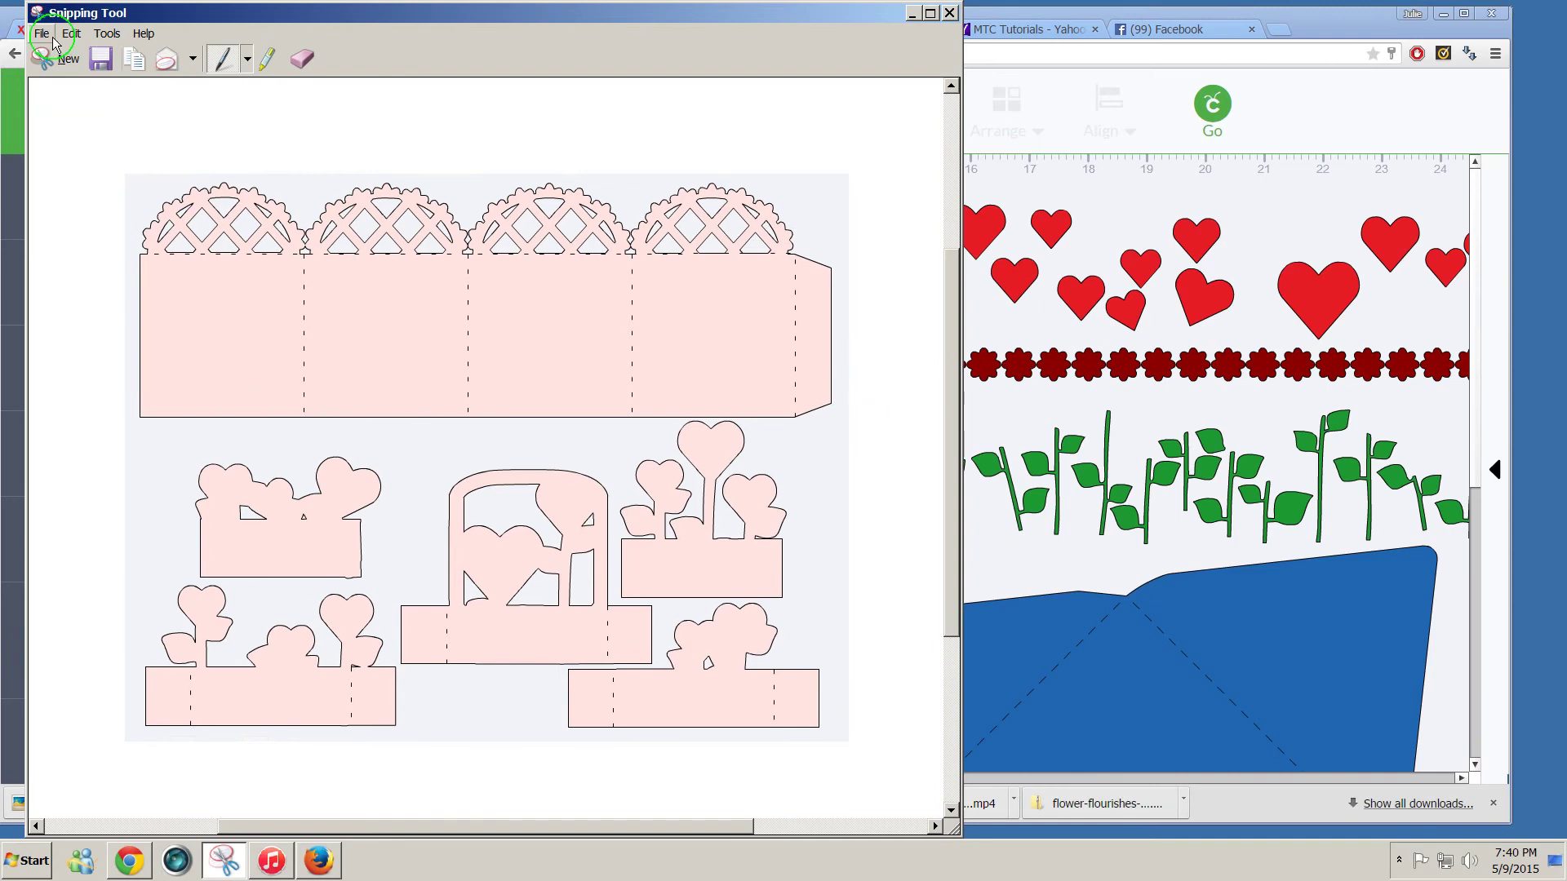
click(33, 861)
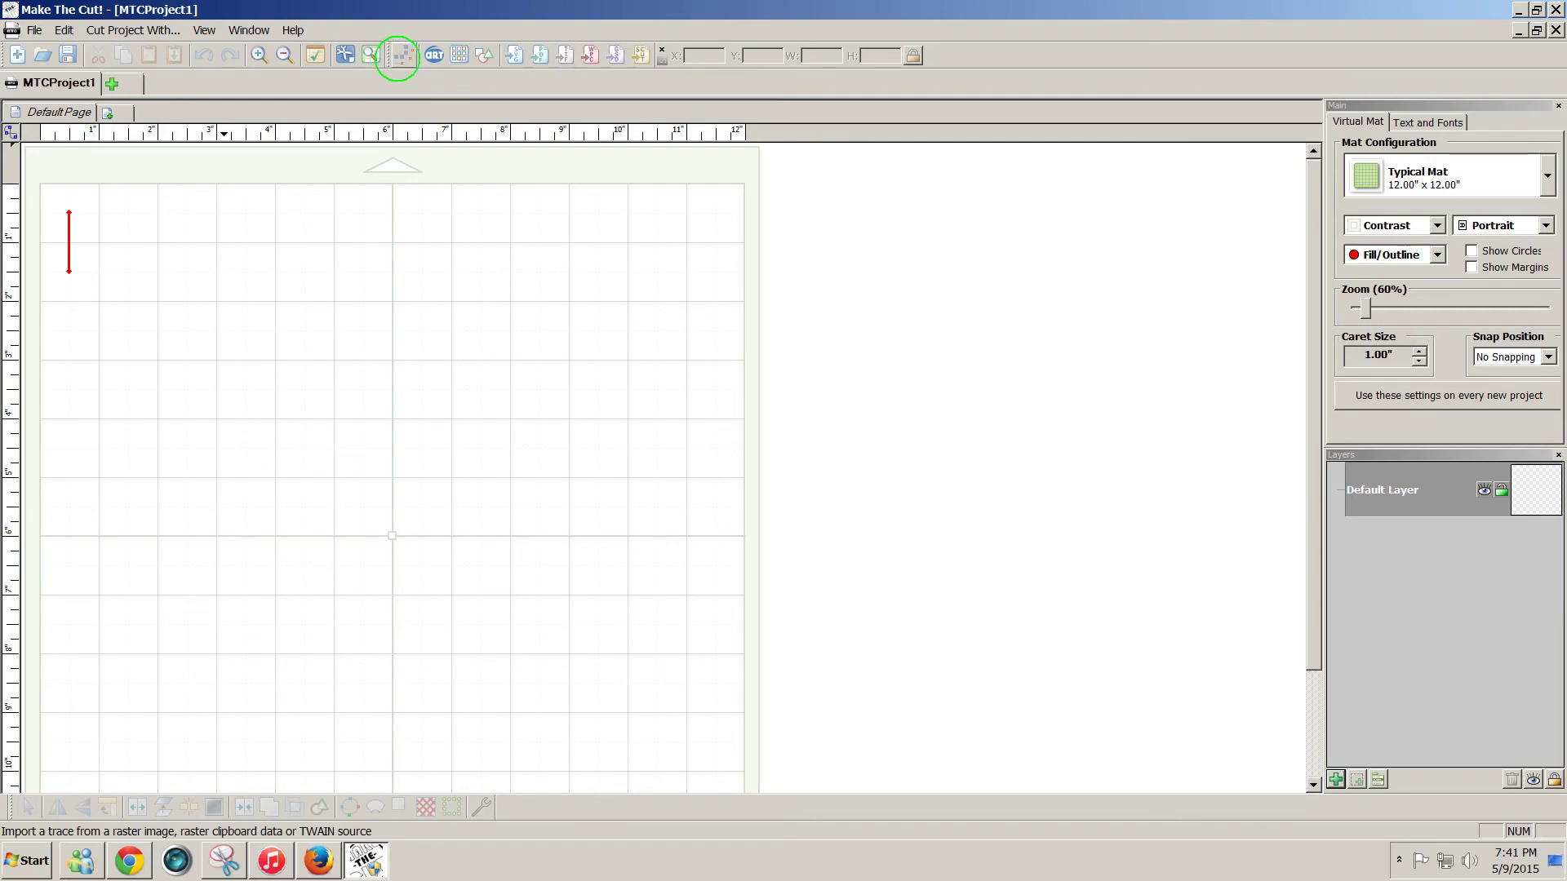
Paste the captured basket image from the clipboard into Make The Cut!'s Pixel Trace
click(400, 55)
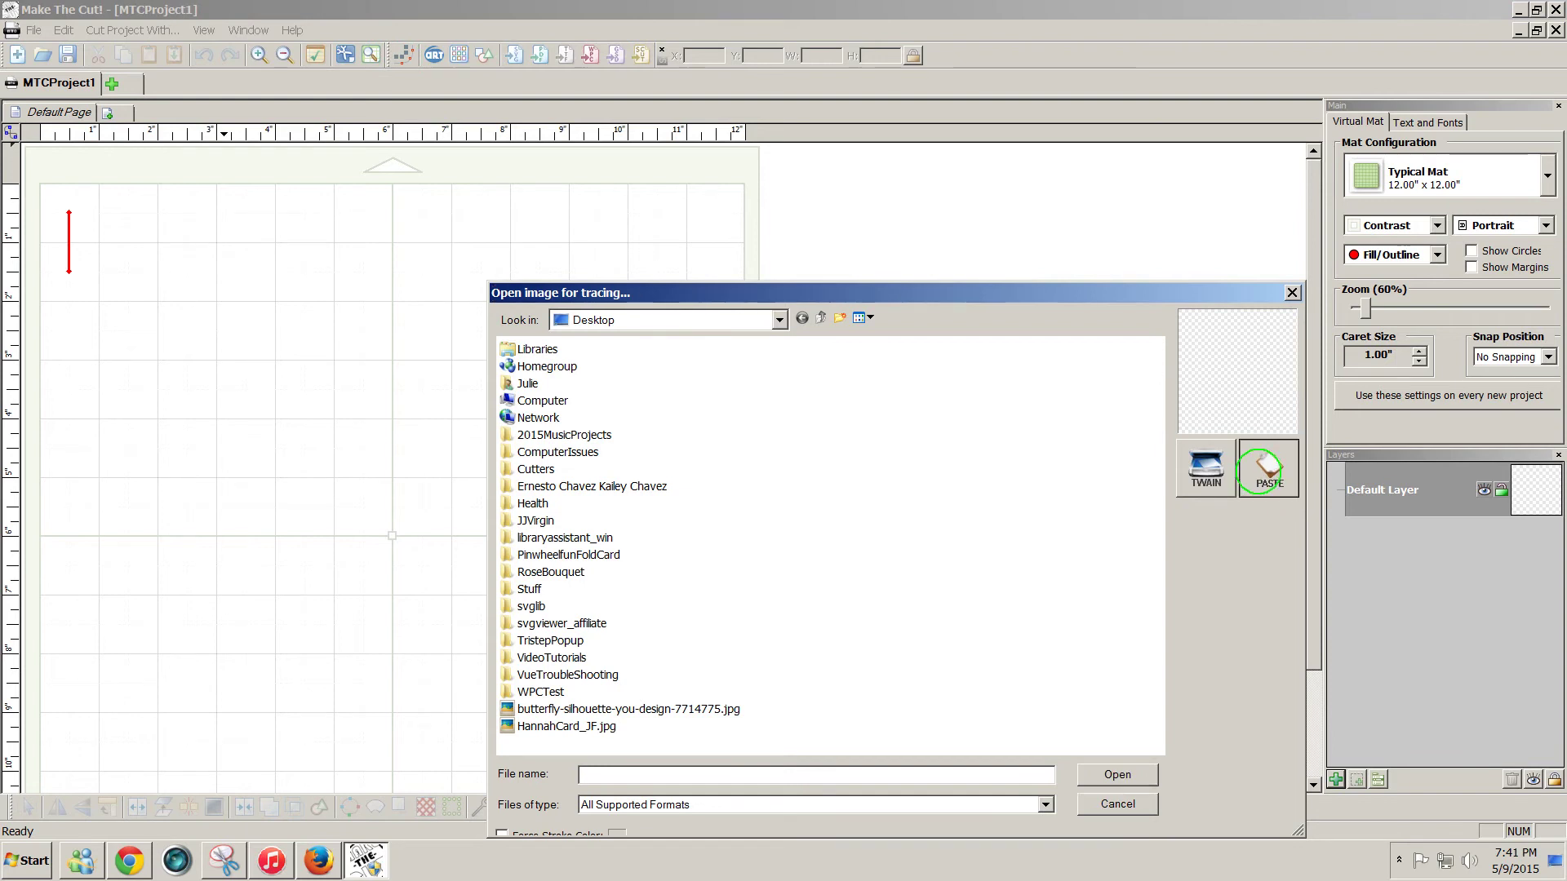
click(1261, 471)
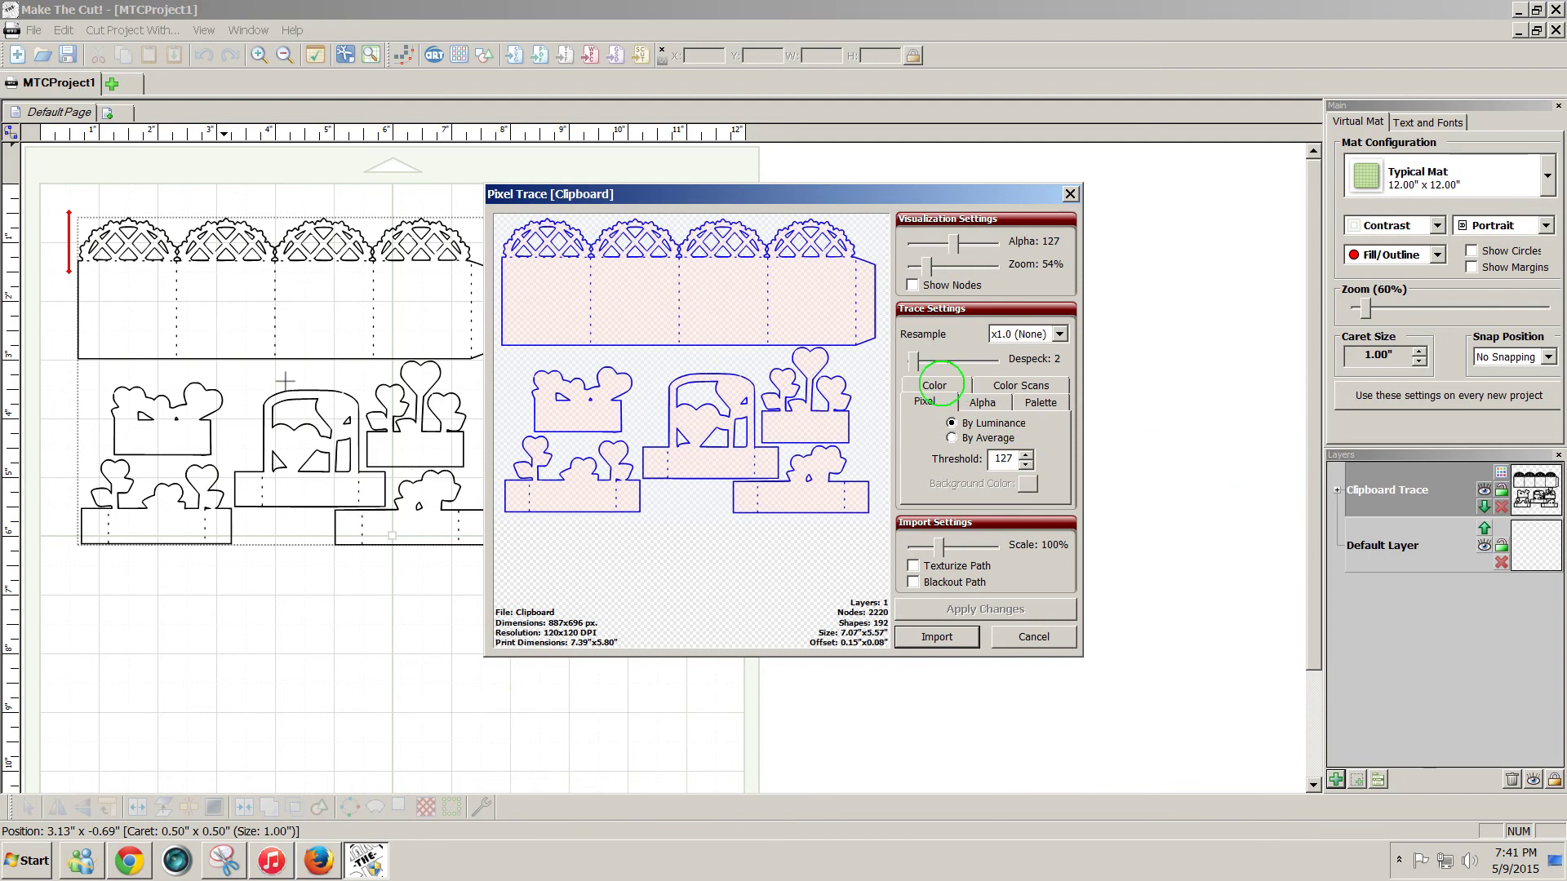
Trace the basket image by the pink colour with tolerance 1
click(939, 384)
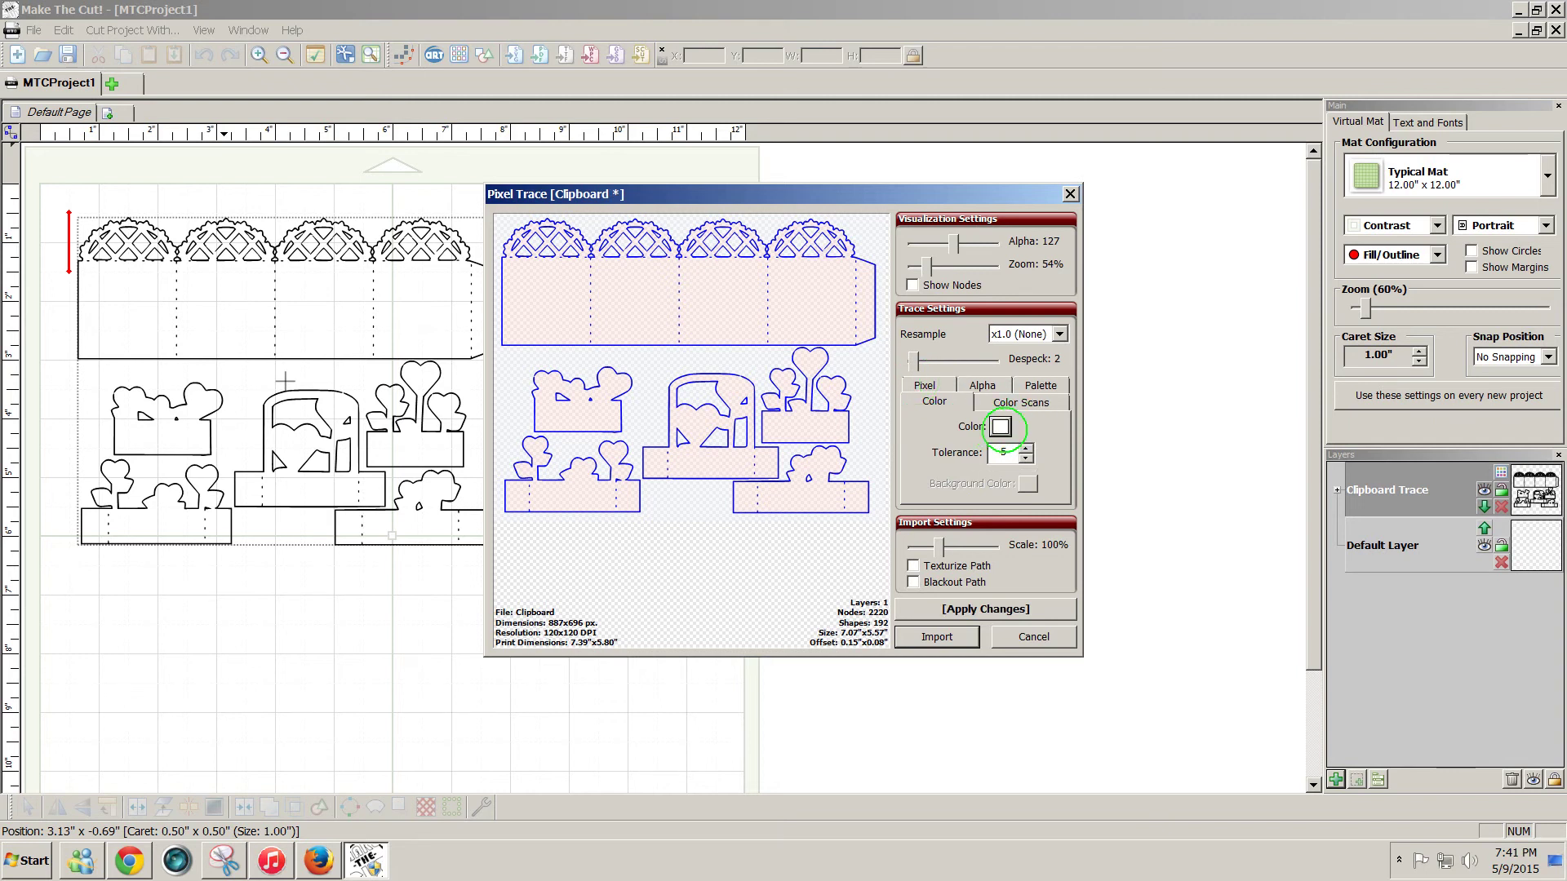
click(1001, 426)
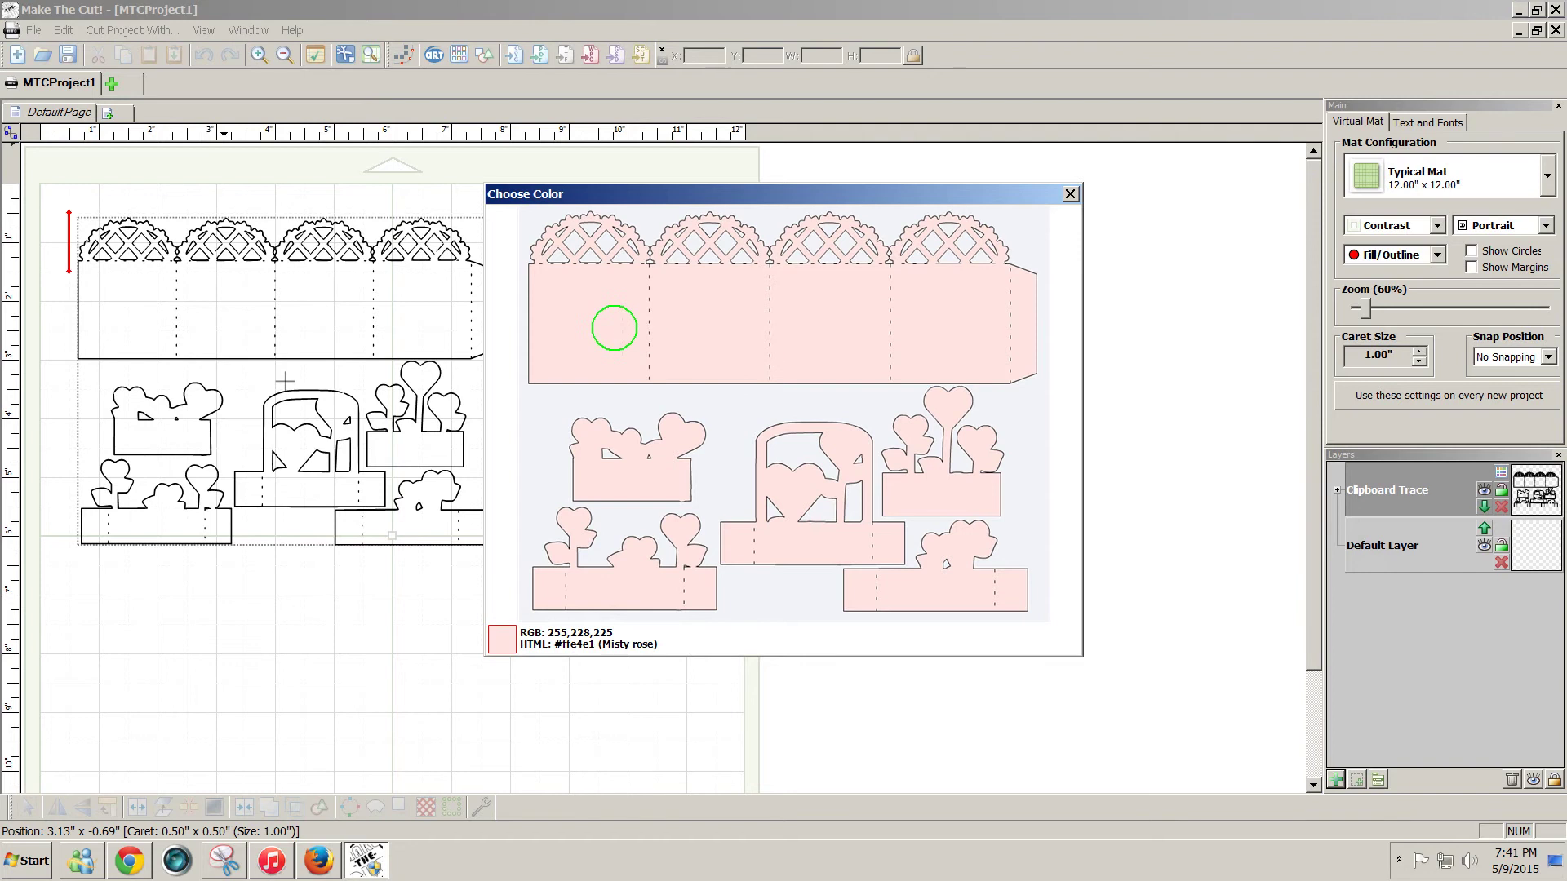
click(614, 328)
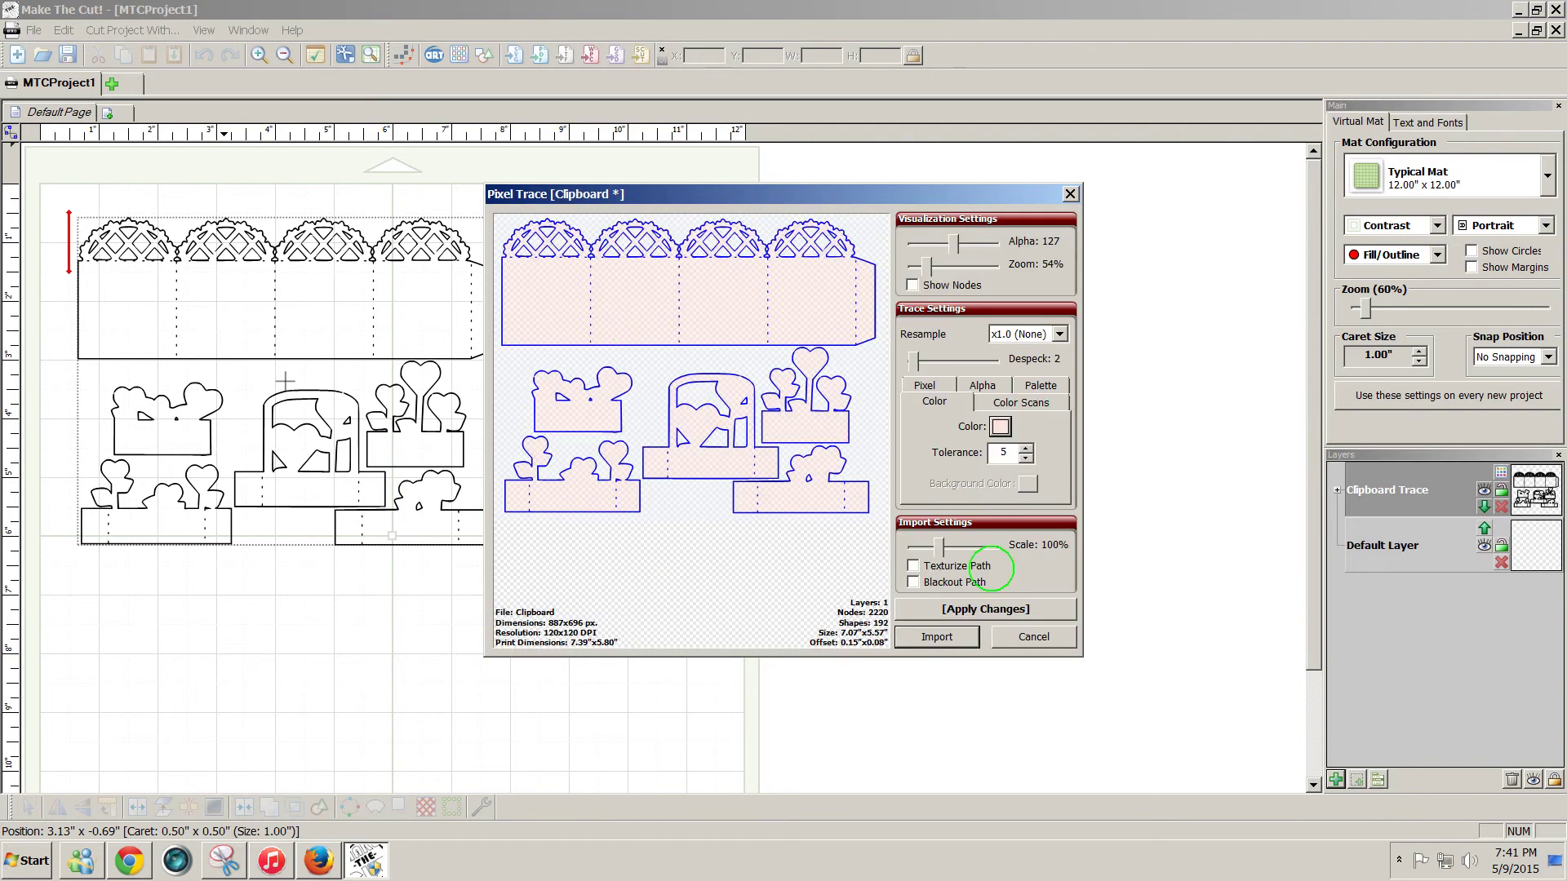
click(985, 609)
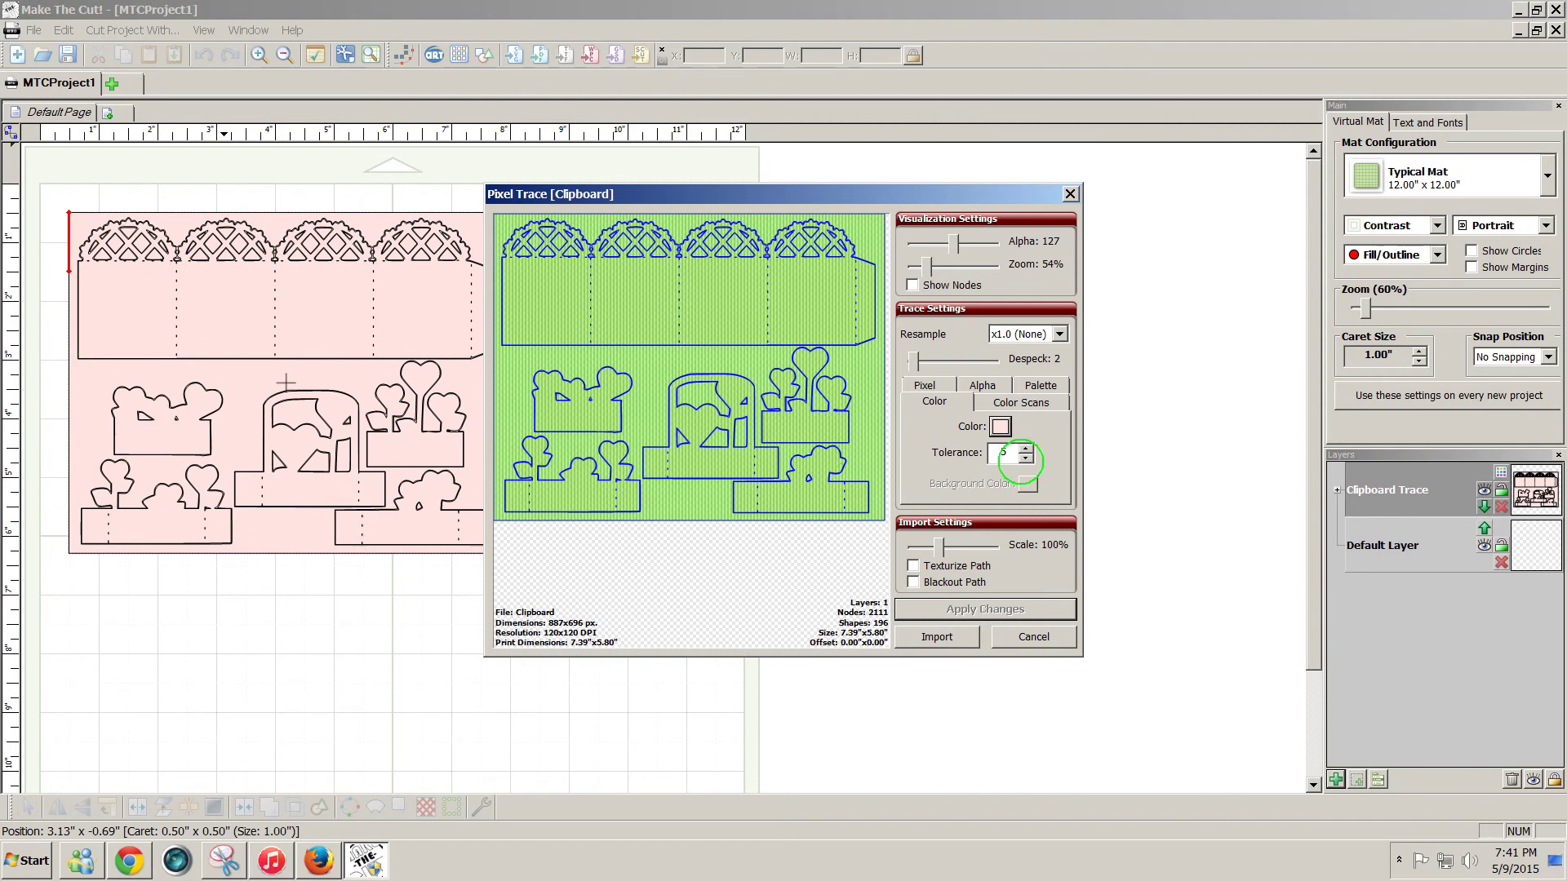
click(1026, 459)
click(1026, 459)
click(1003, 609)
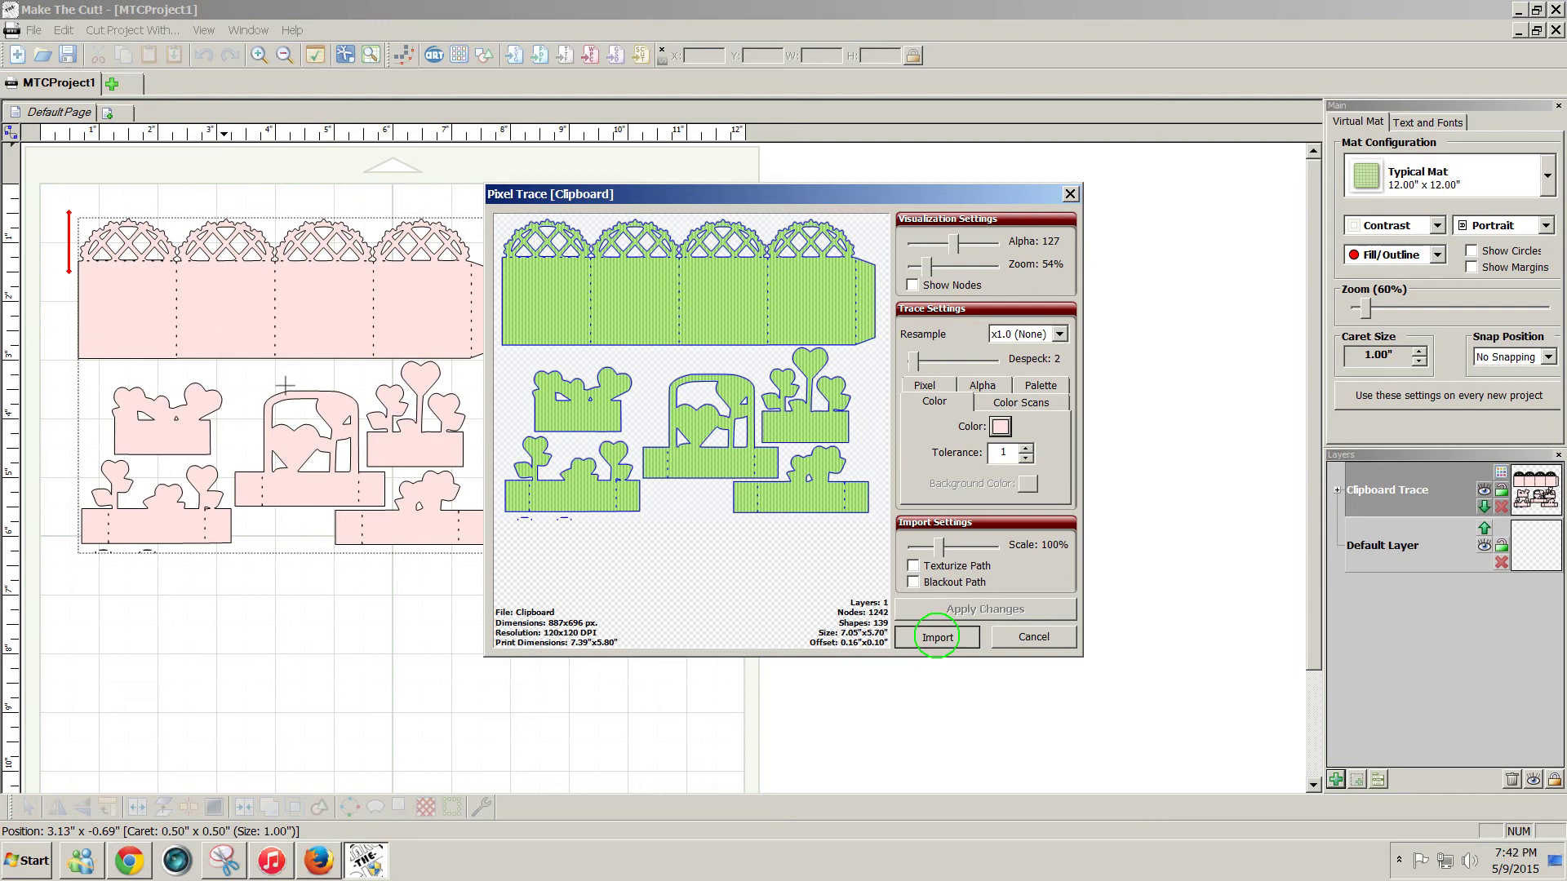
Import the traced pink pieces onto the mat and shift them toward the top-left
click(937, 636)
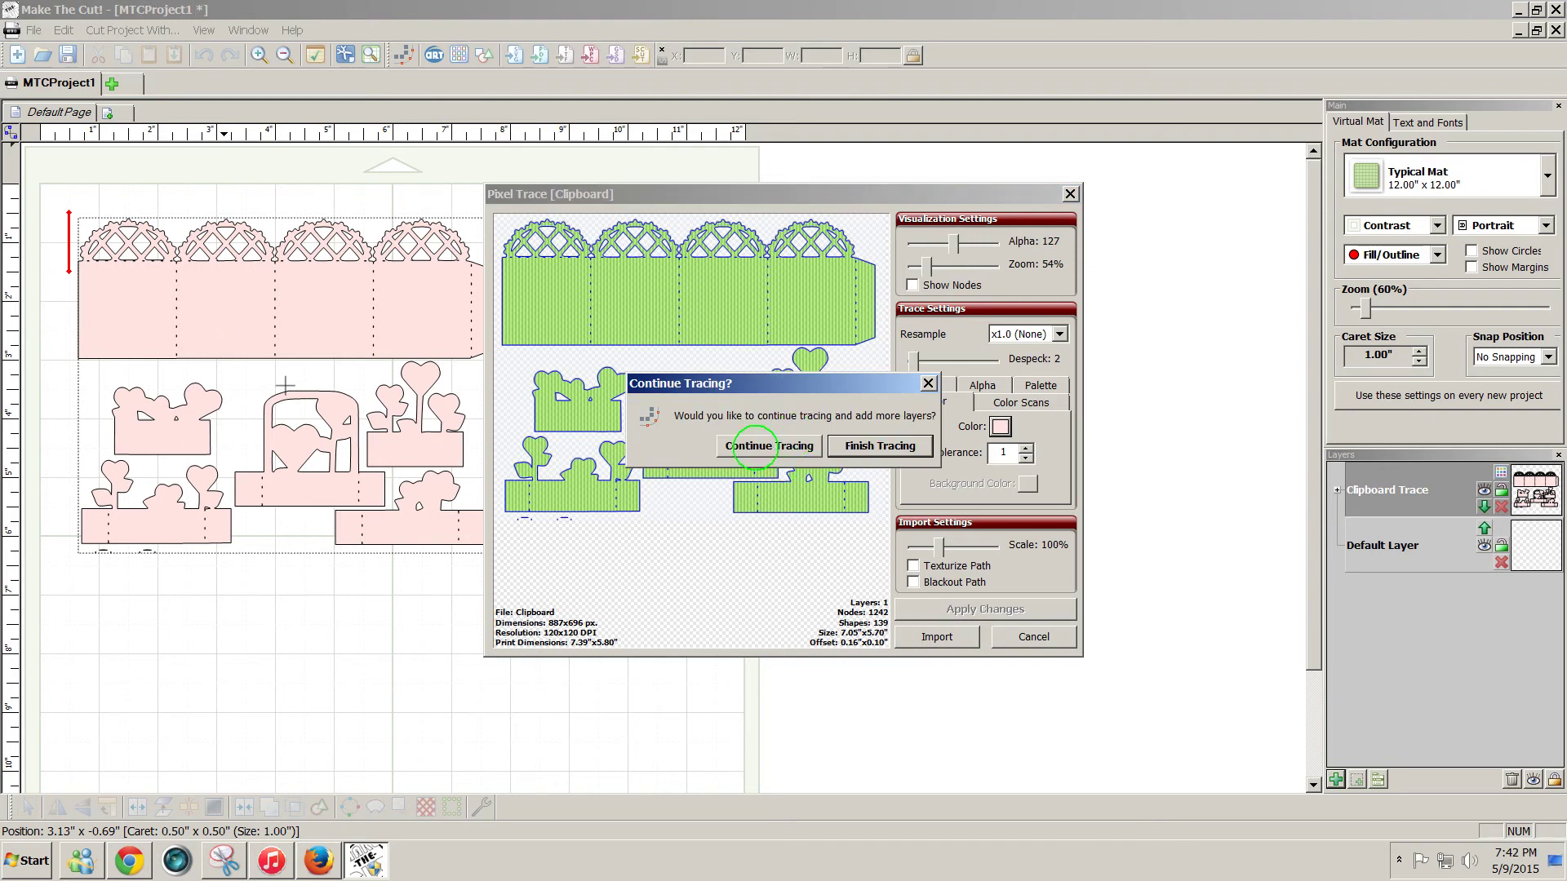
click(881, 446)
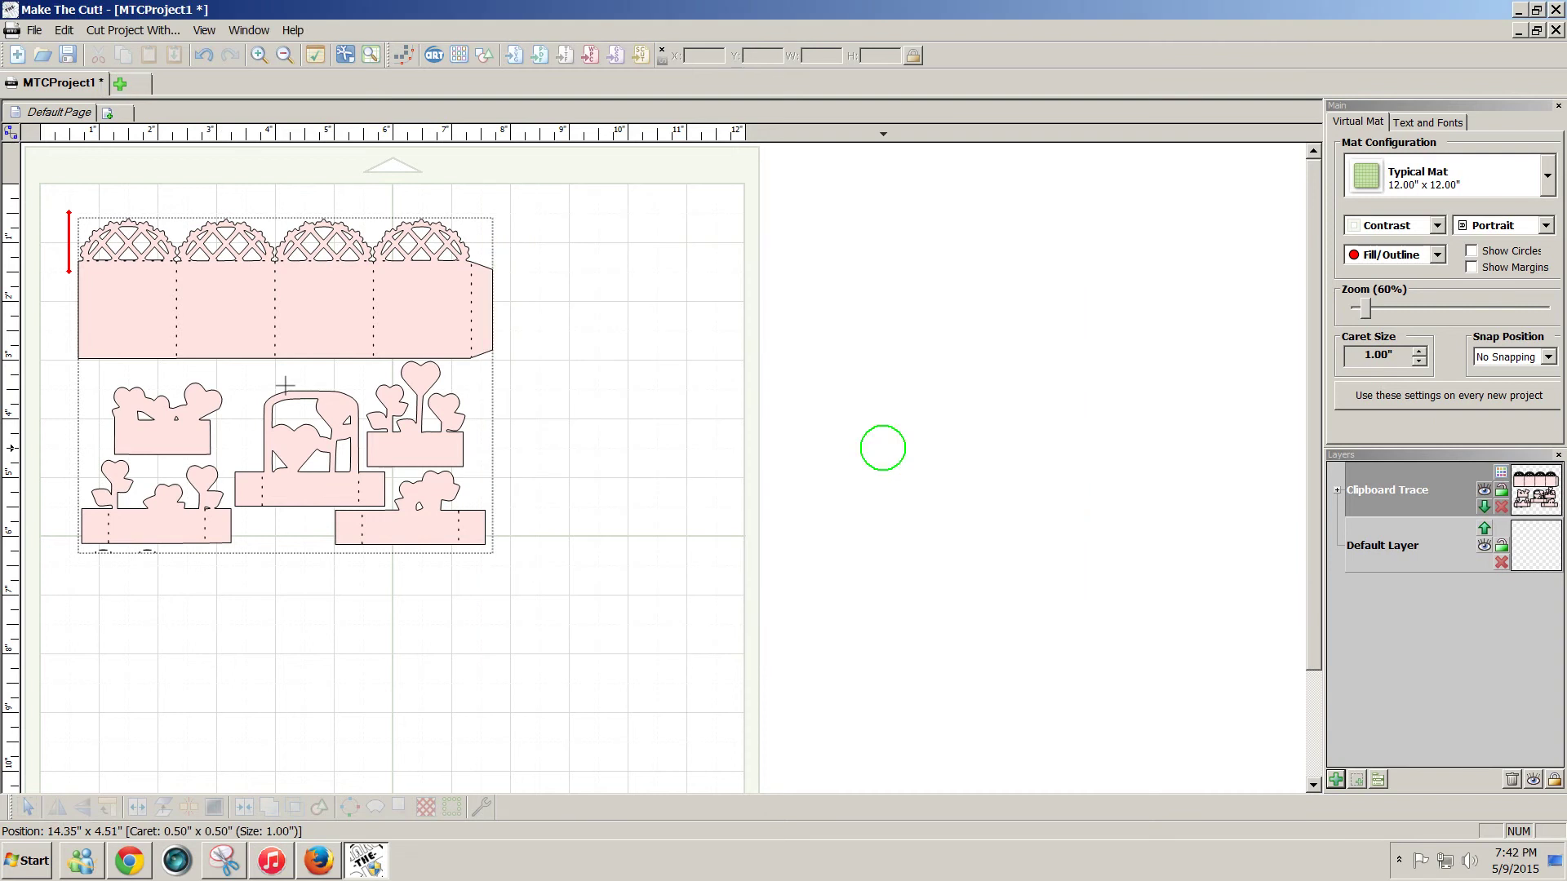
click(447, 541)
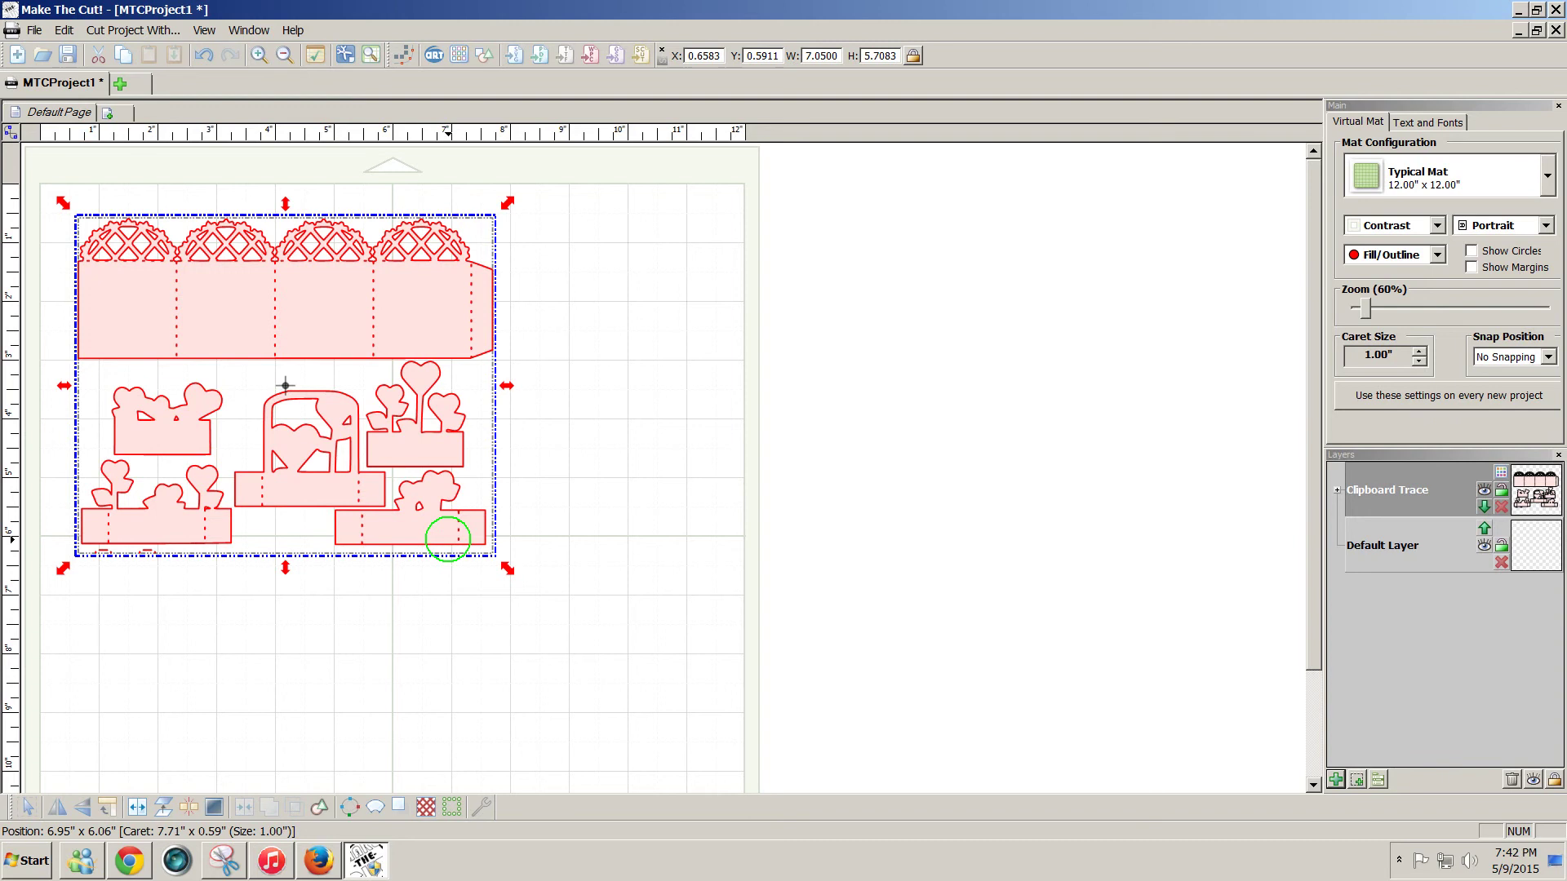
drag(447, 540, 419, 530)
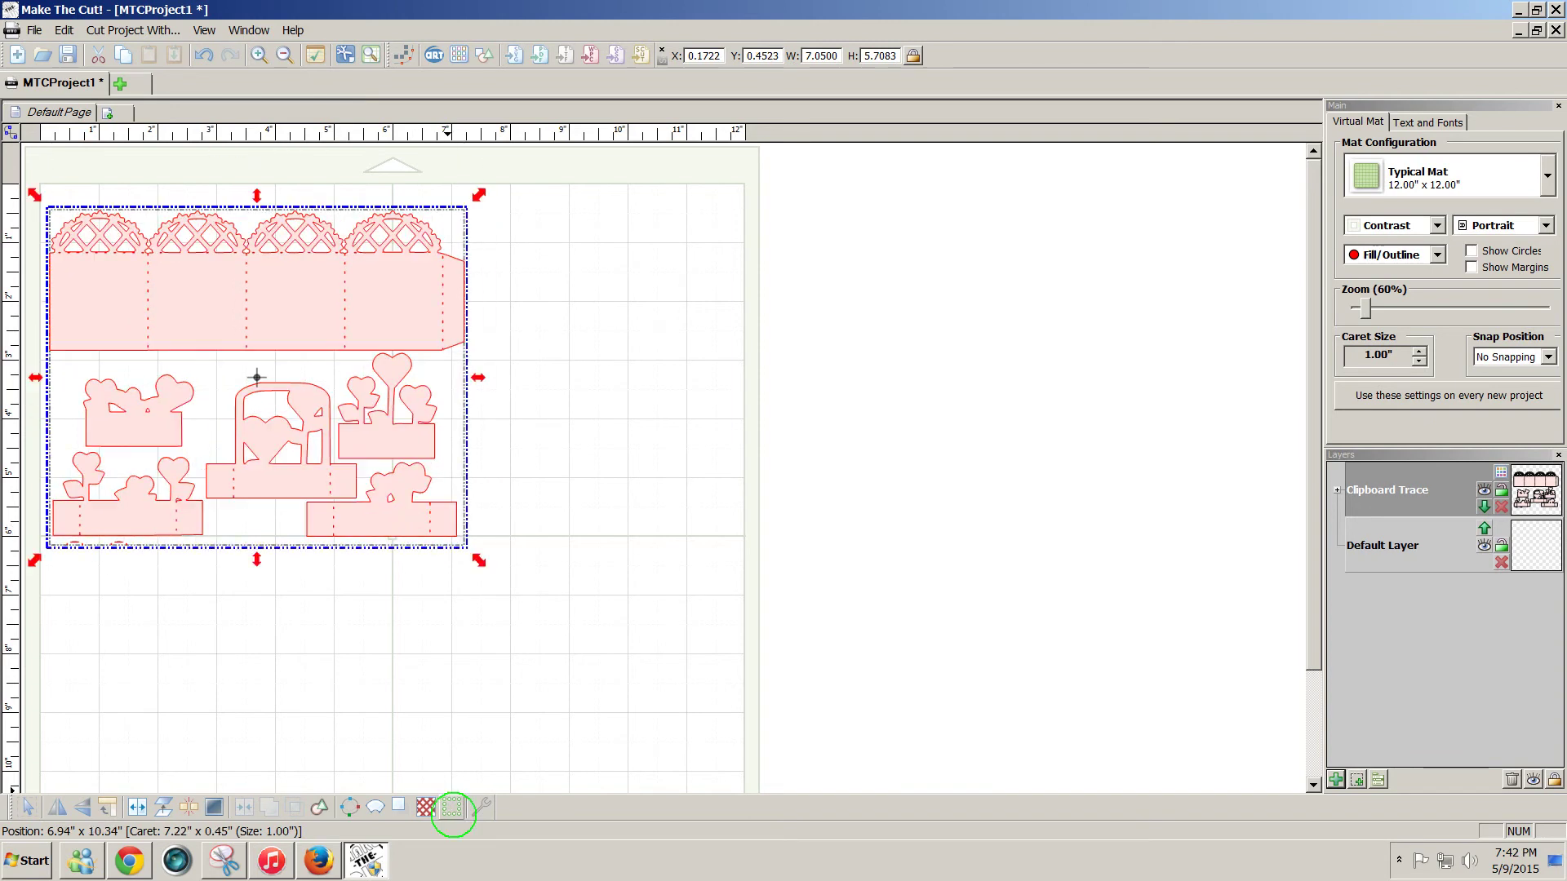
Check the Cricut basket strip's size, 11.76 in by 4.01 in, then return to Make The Cut!
click(131, 862)
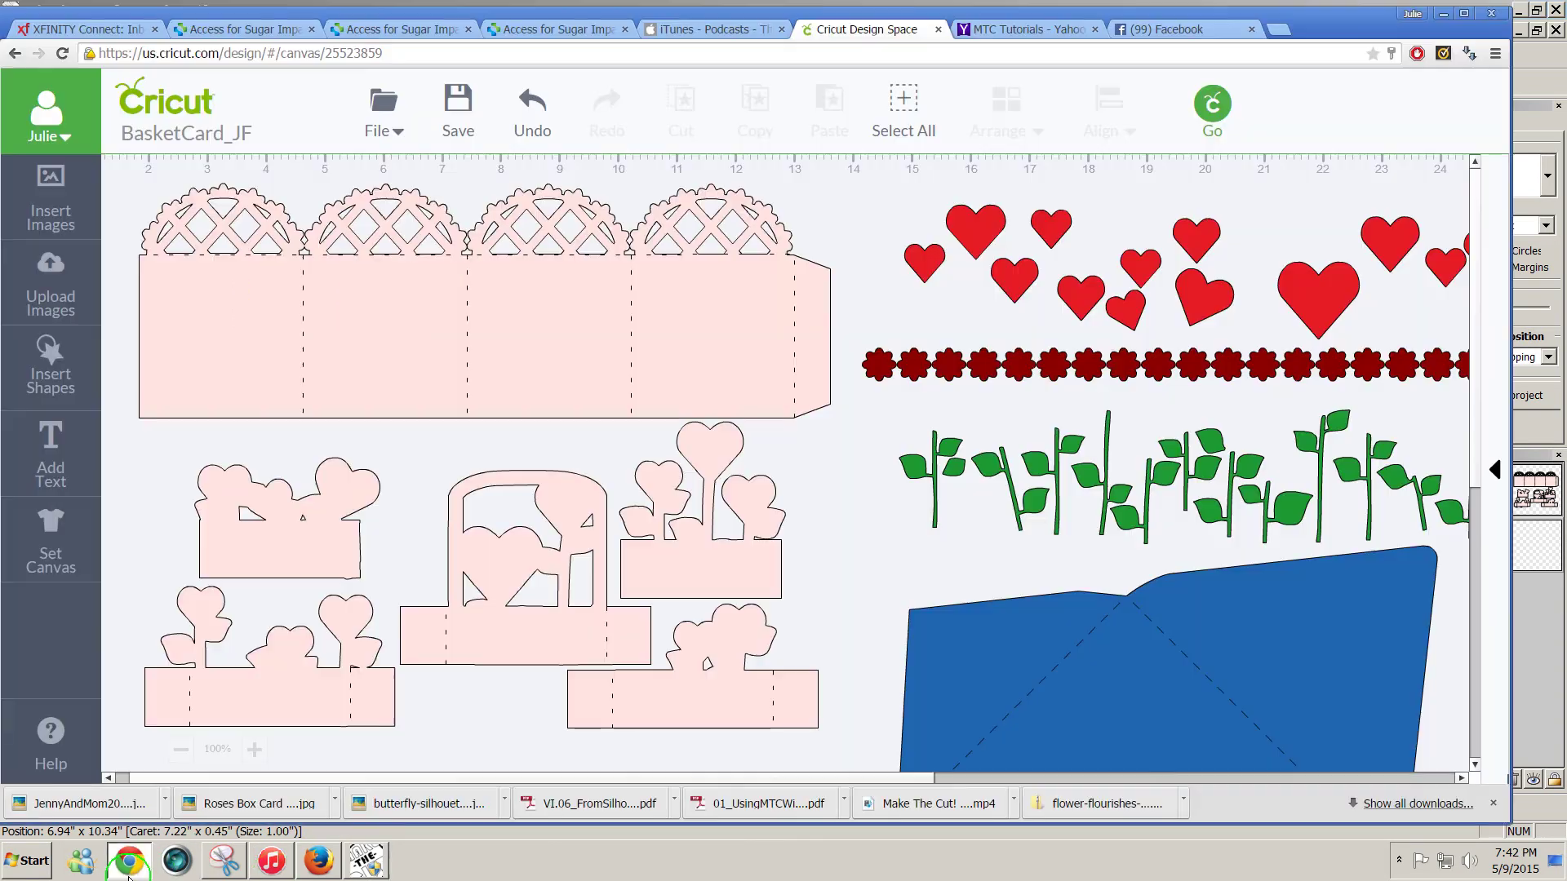
click(562, 343)
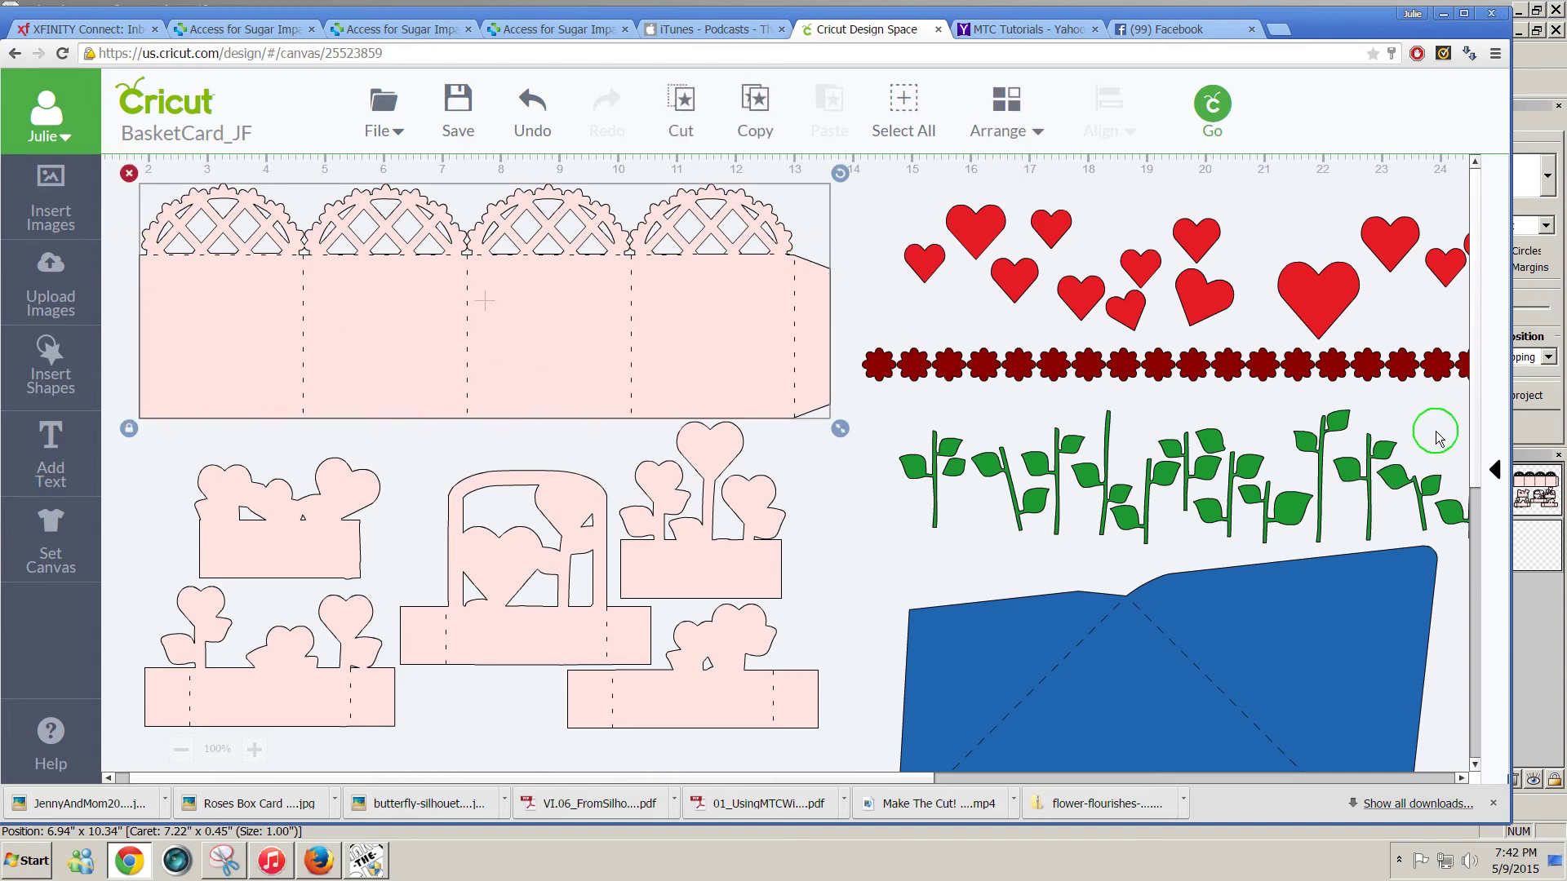
click(1500, 480)
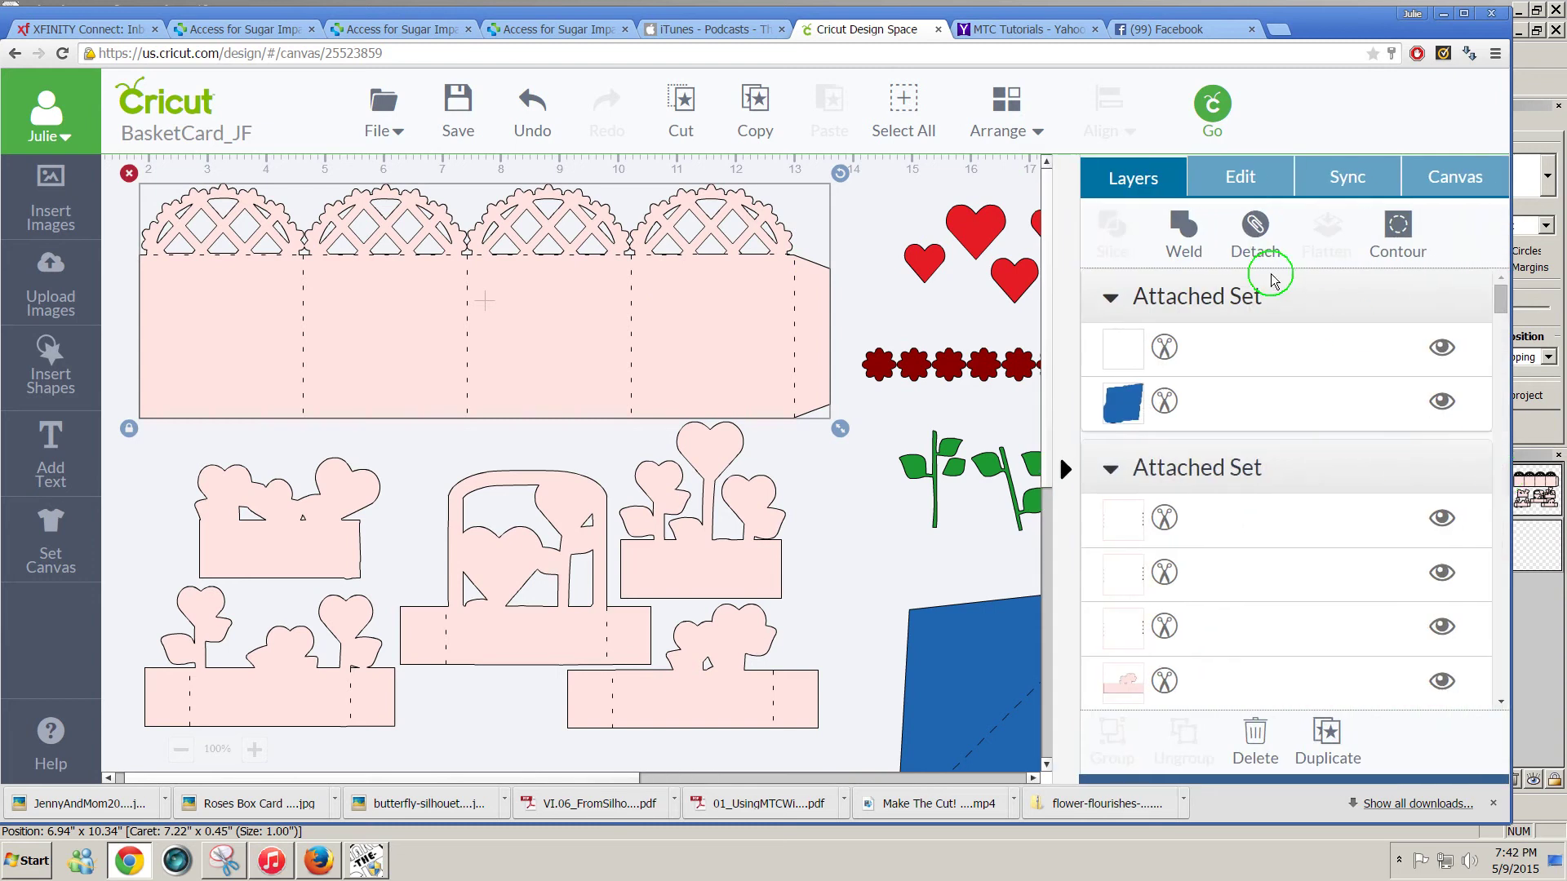
click(1241, 182)
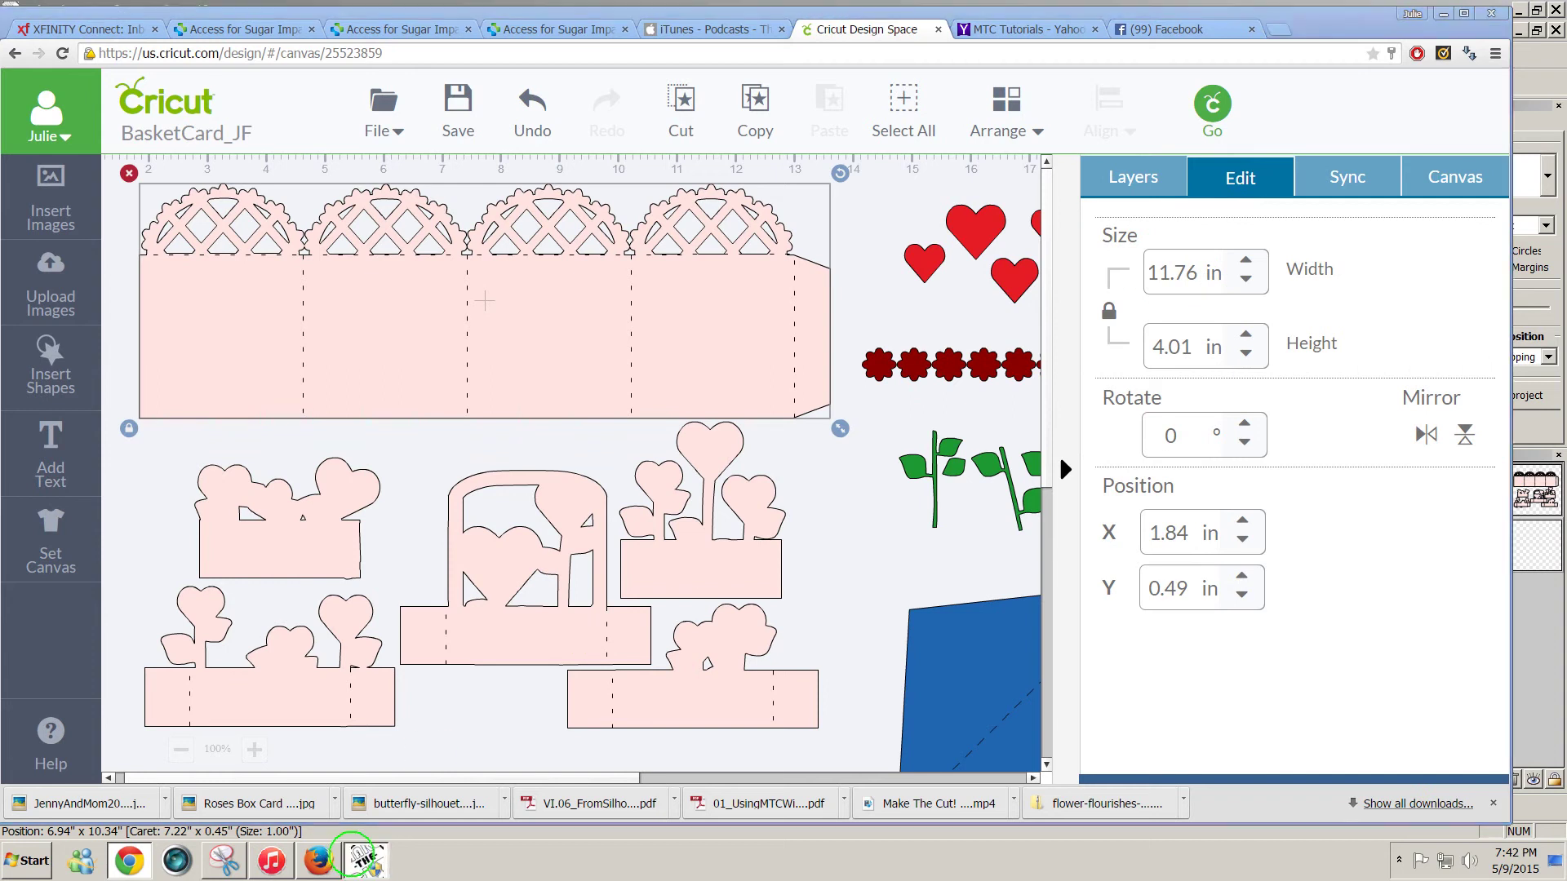
click(360, 858)
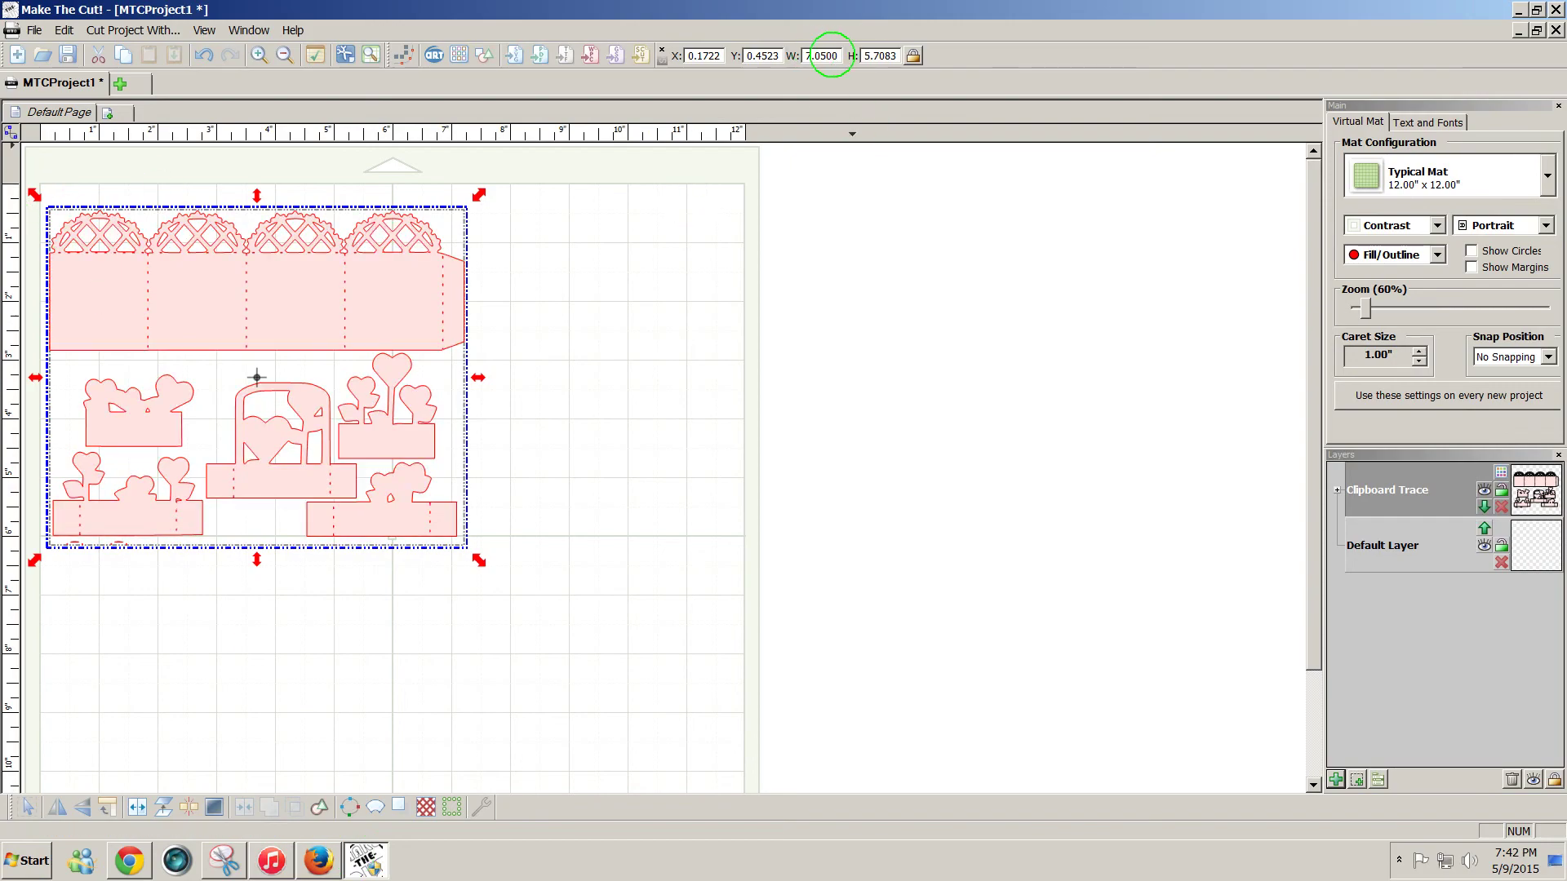
Scale the traced basket pieces to 11.76" wide (9.522" high), move them up, and deselect
drag(838, 55, 792, 56)
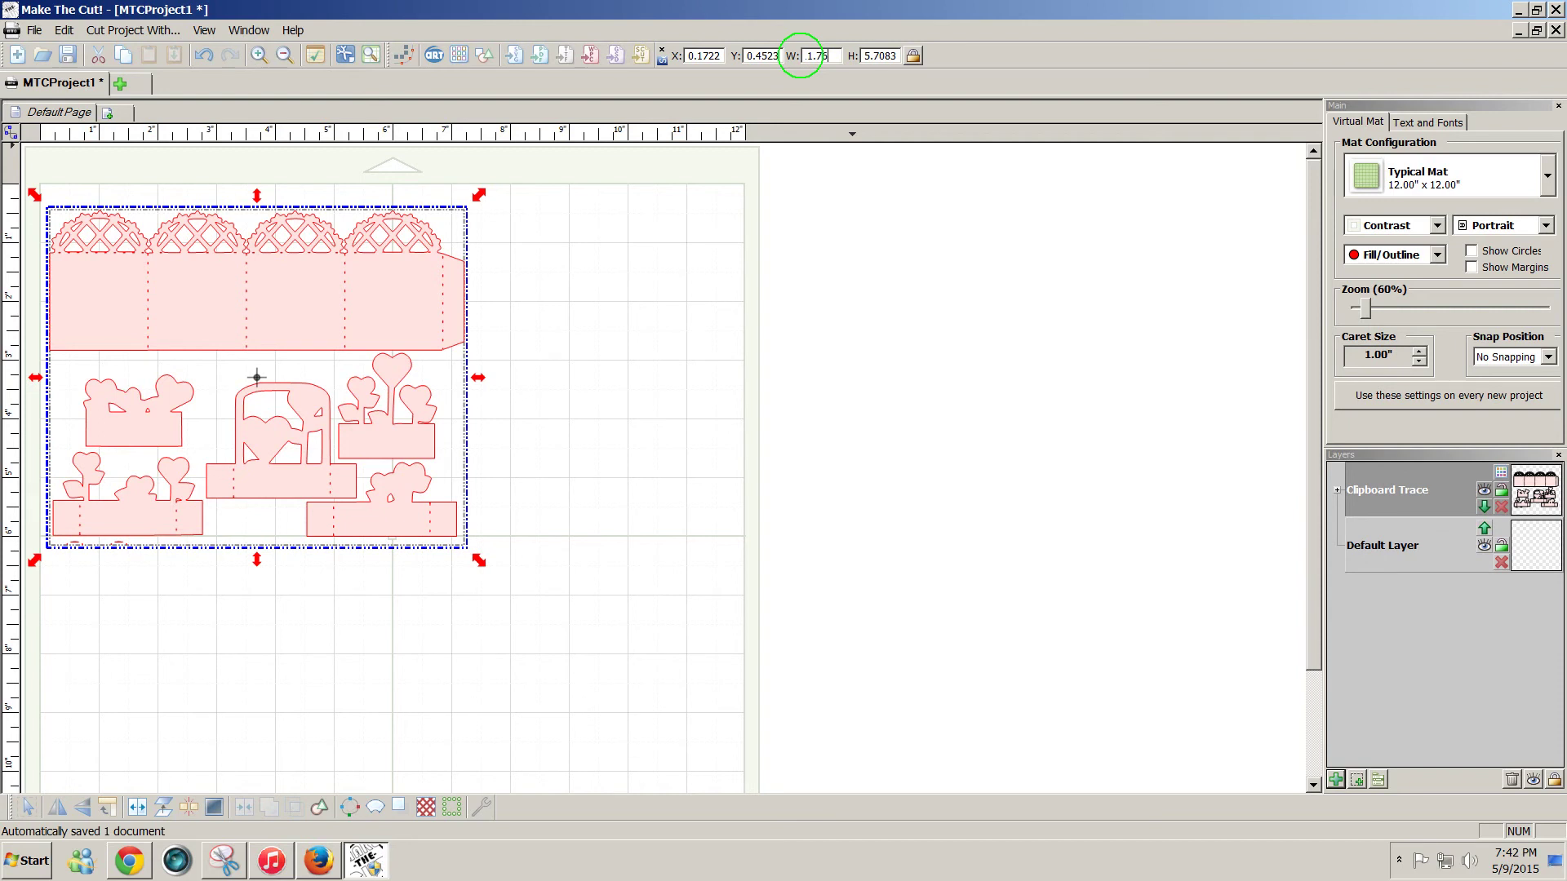
key(Return)
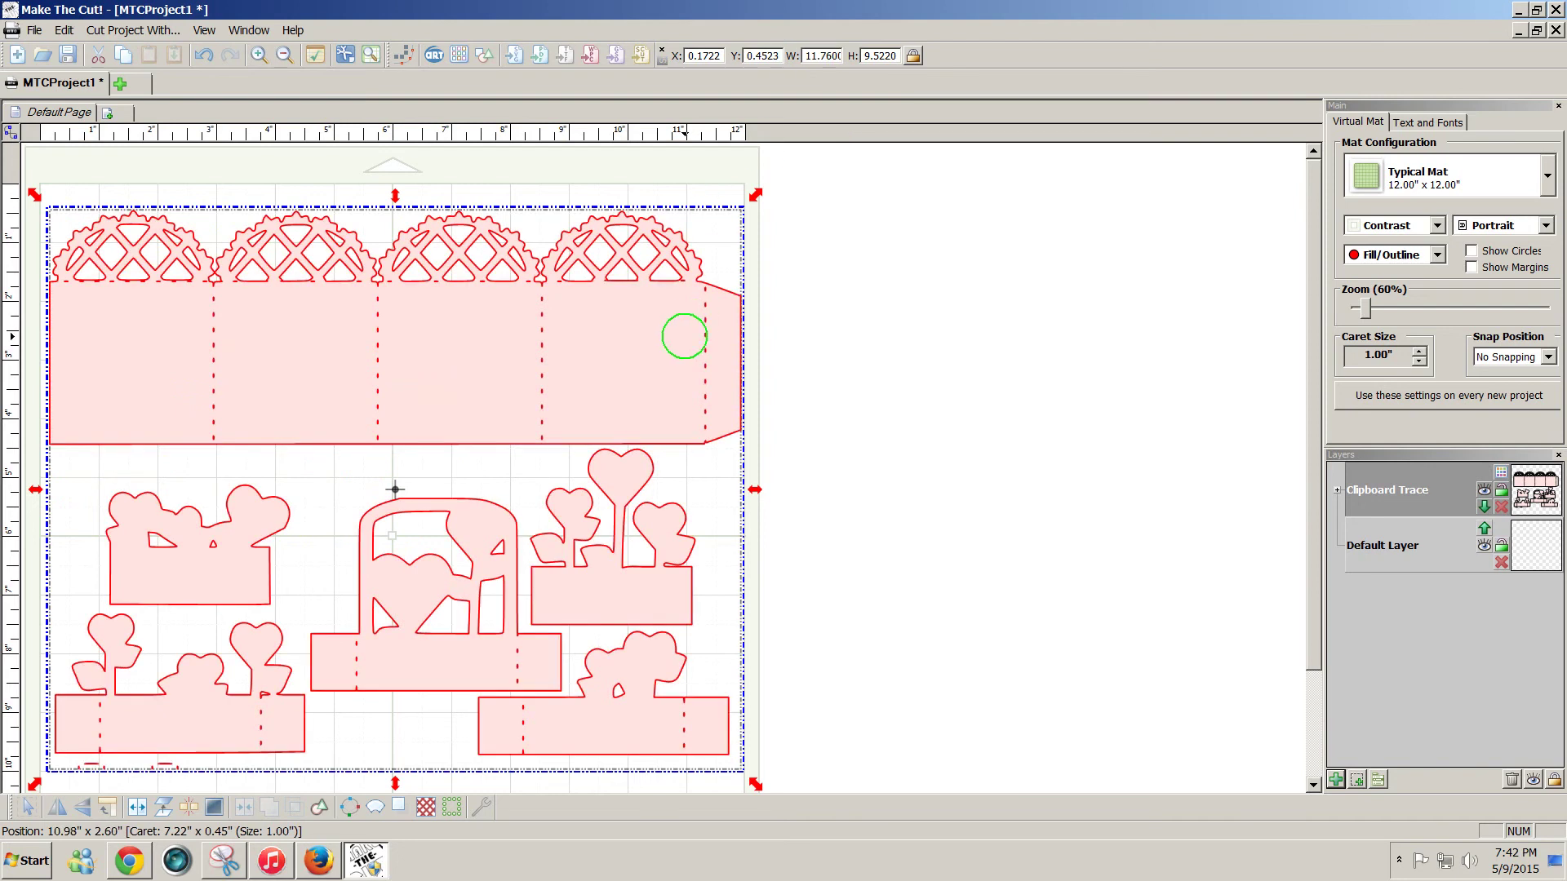
drag(682, 339, 683, 324)
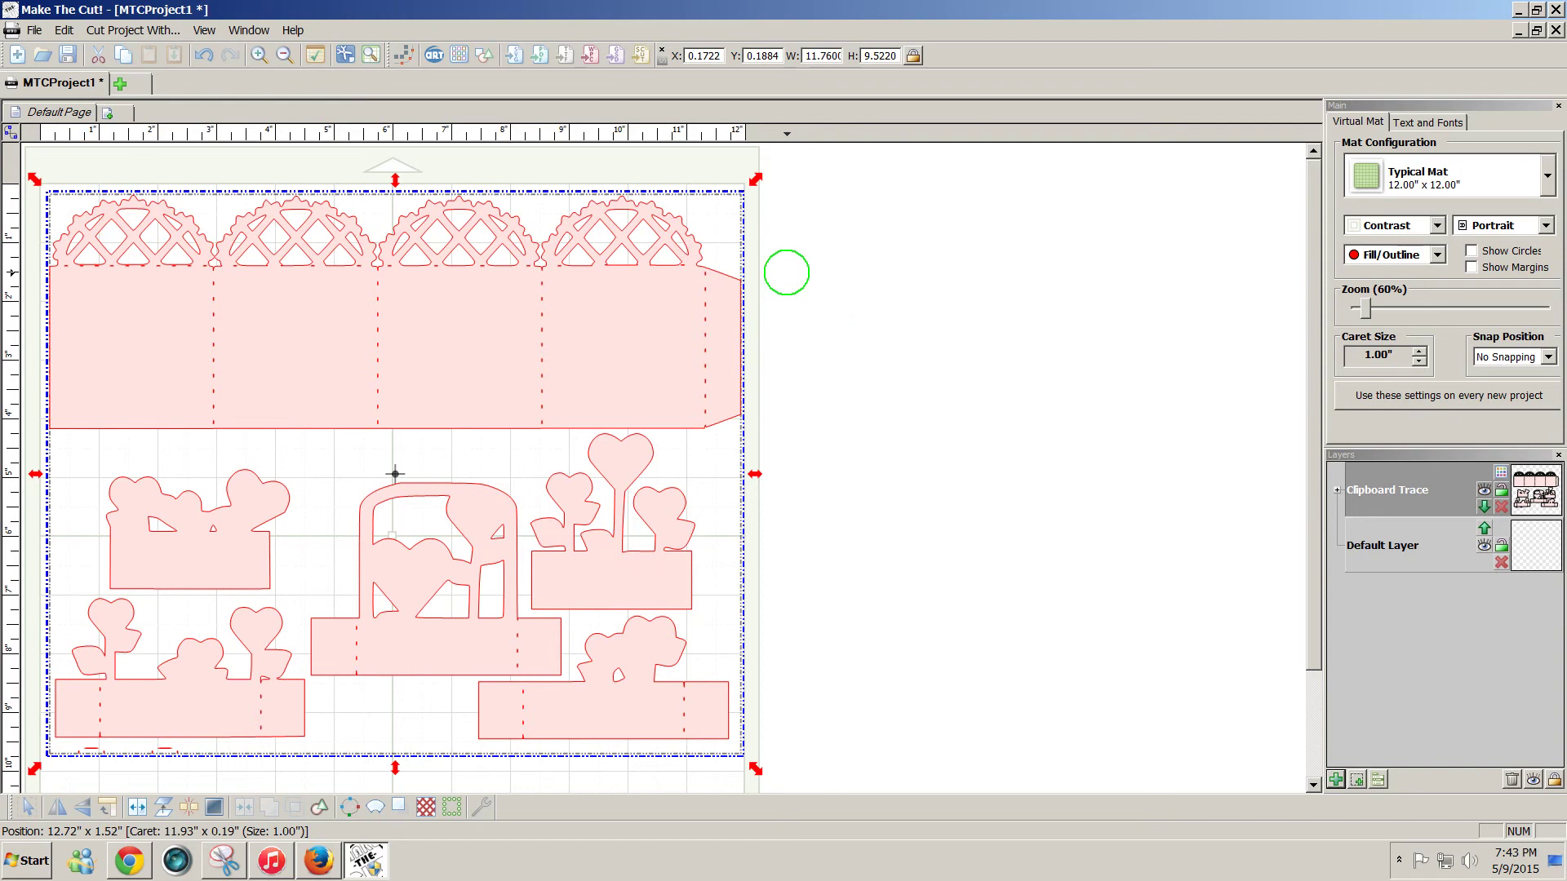
click(786, 272)
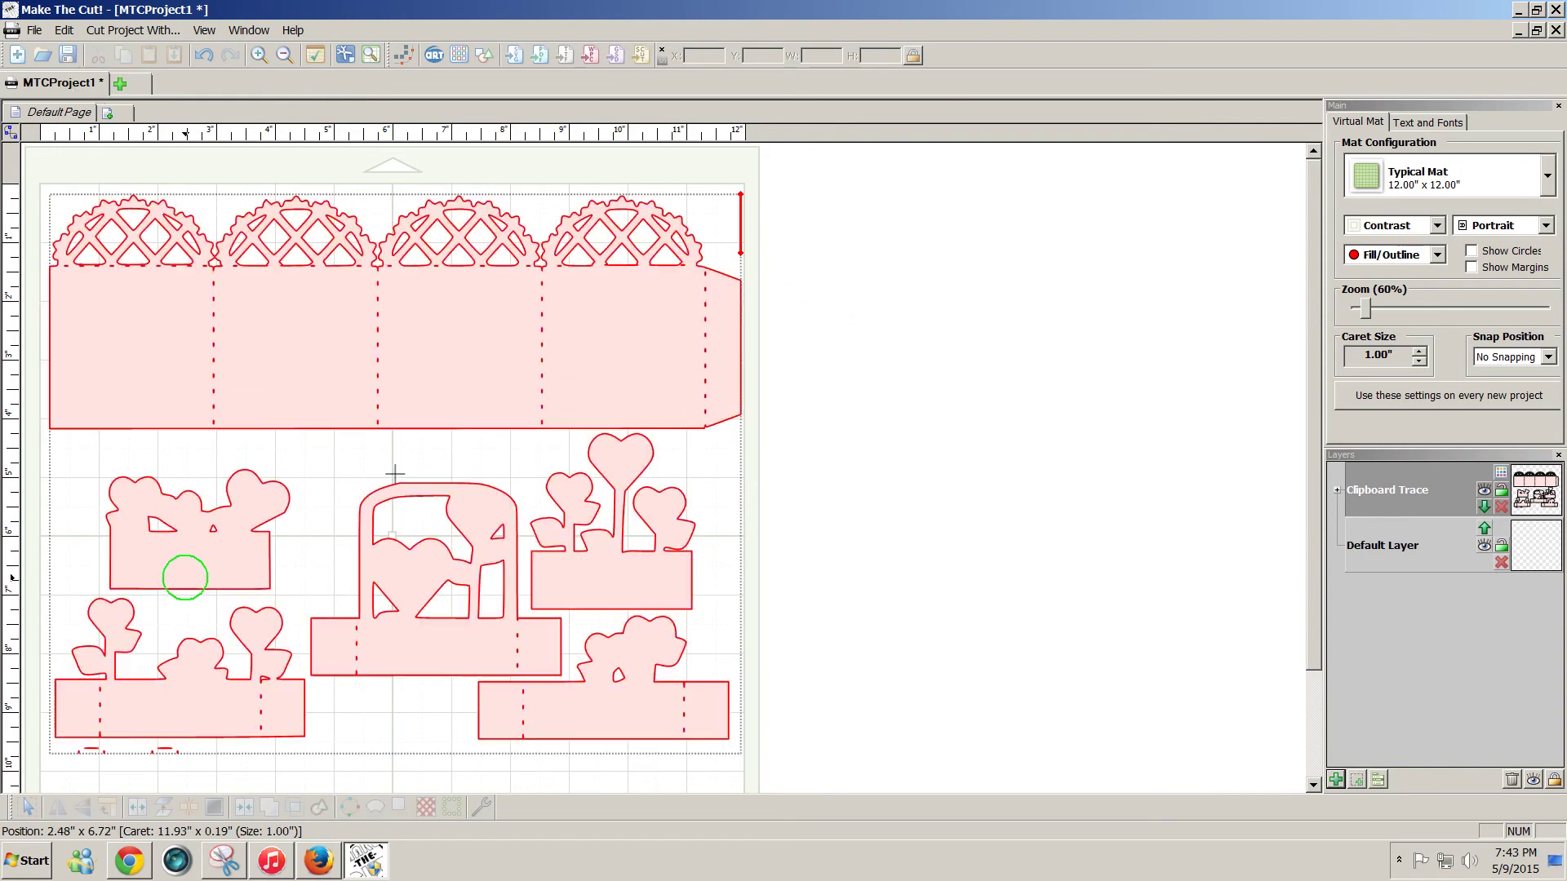
In Cricut Design Space, close the size panel and scroll to the hearts, flowers, stems and envelope
click(129, 861)
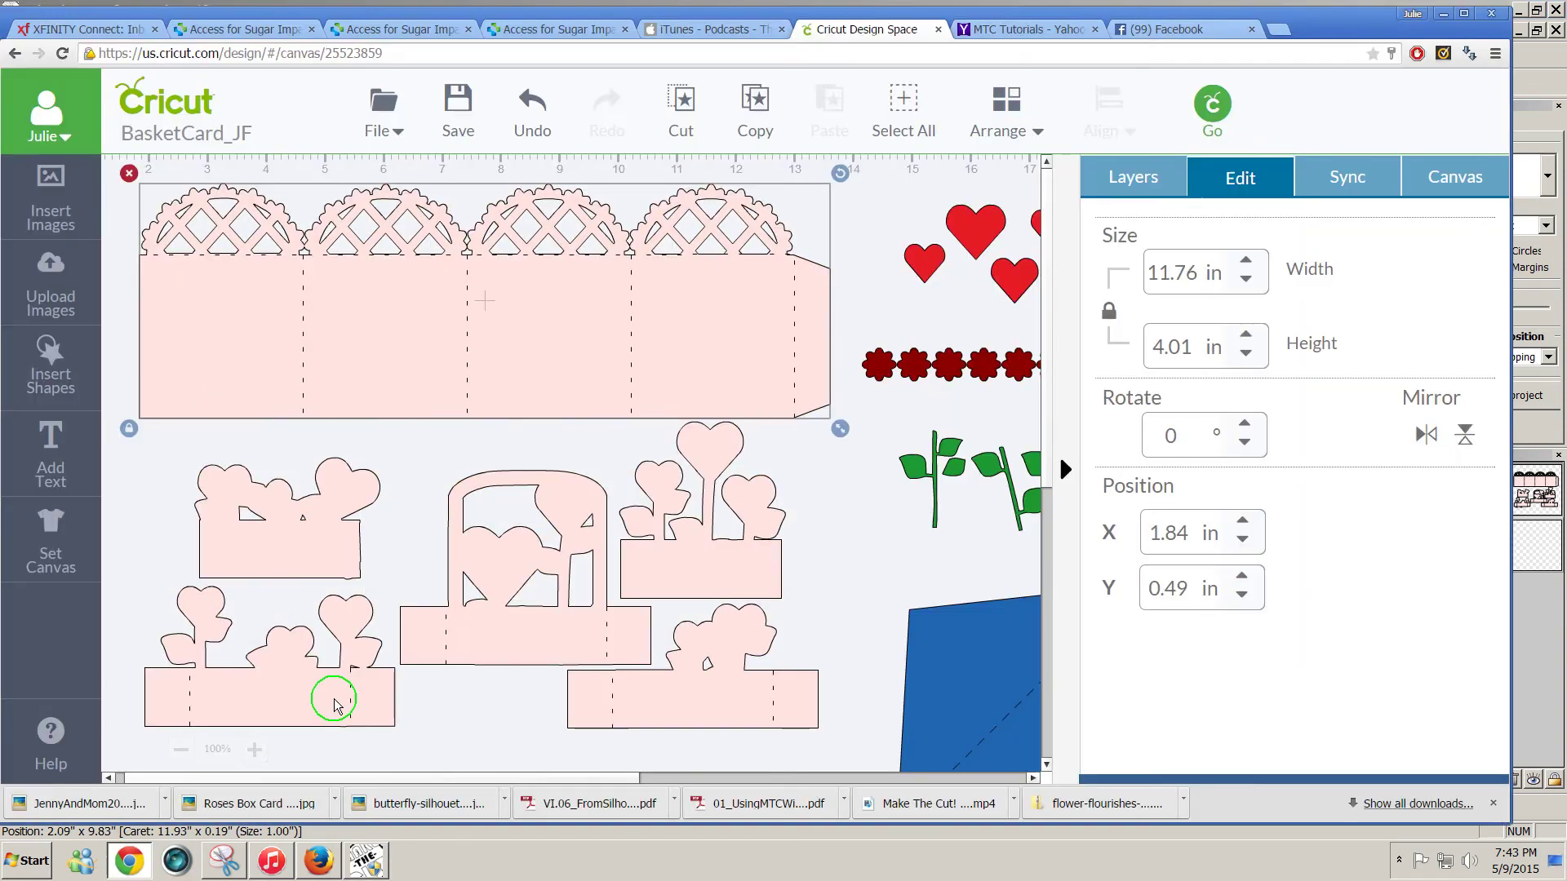
drag(629, 776, 936, 715)
click(1065, 470)
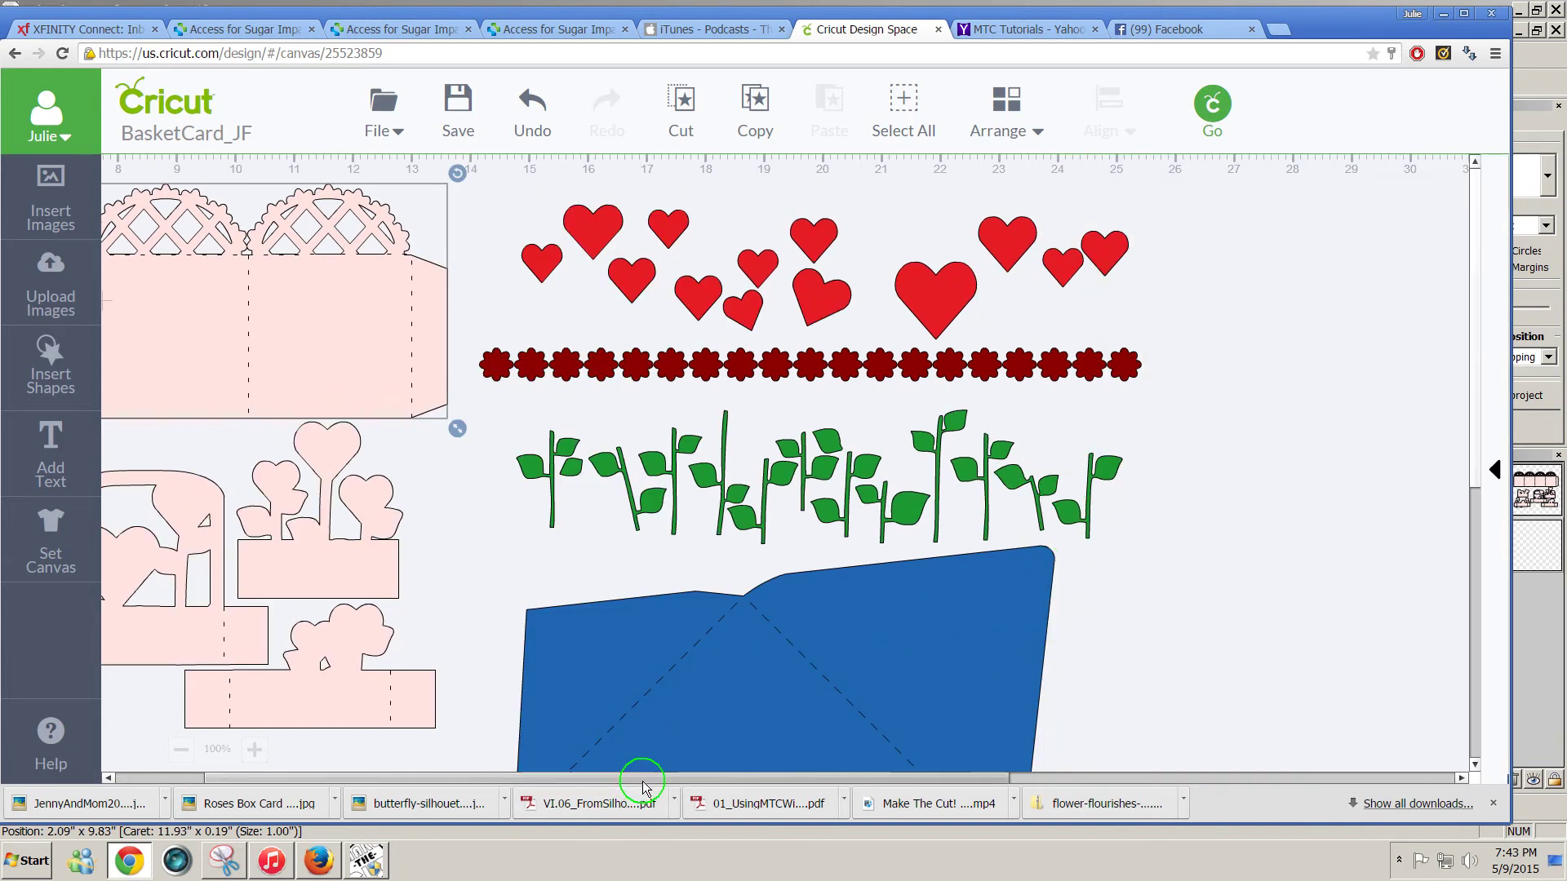
drag(642, 781, 694, 783)
click(1062, 543)
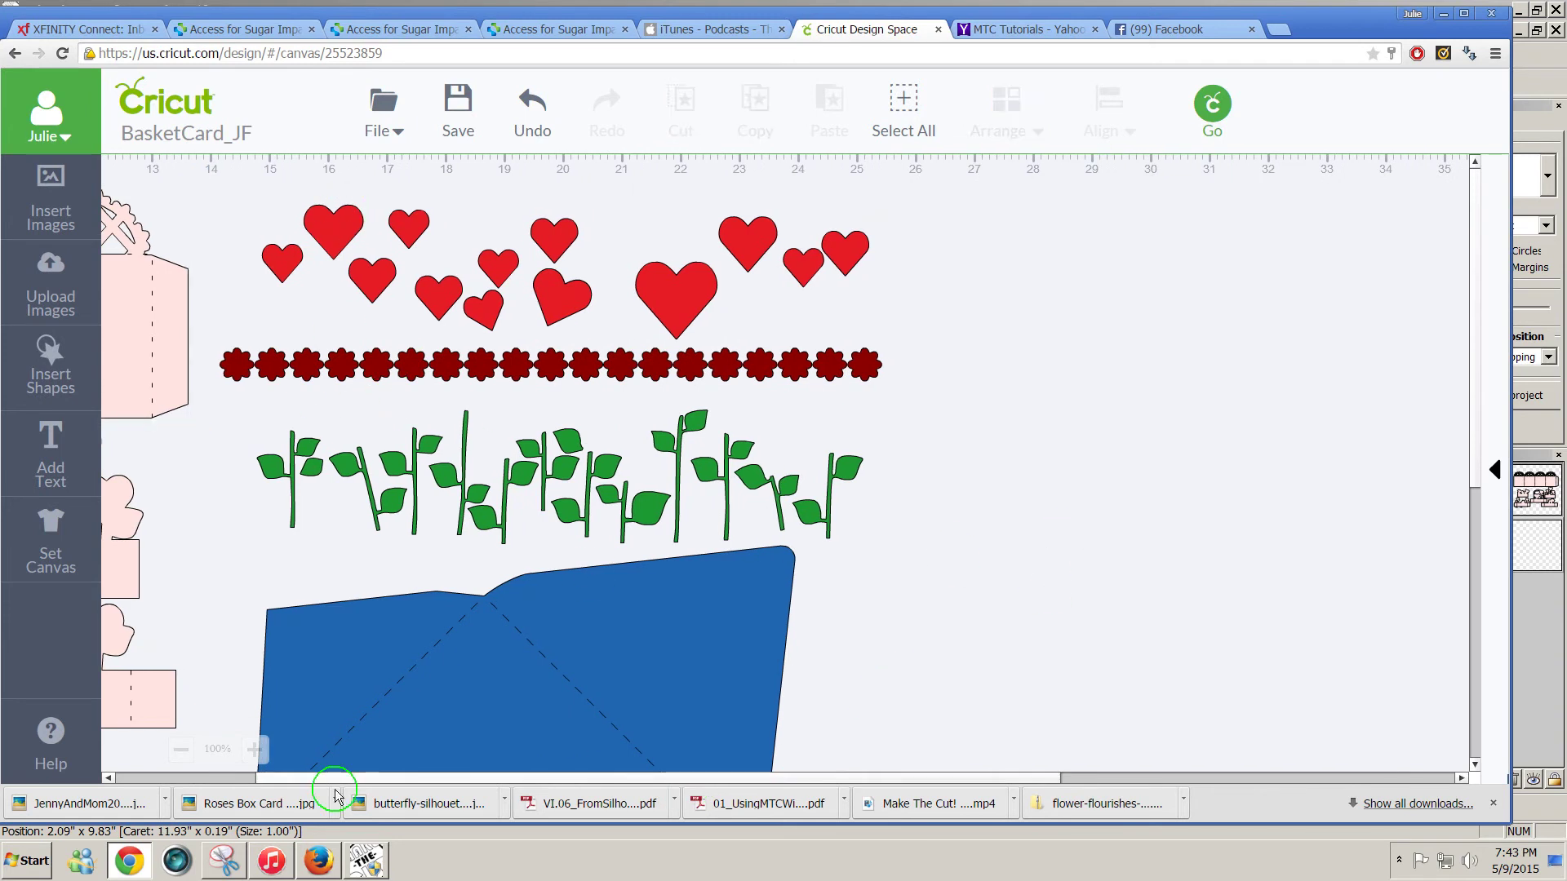
Snip the red hearts, flower strip and green stems, then return to Make The Cut!
click(222, 864)
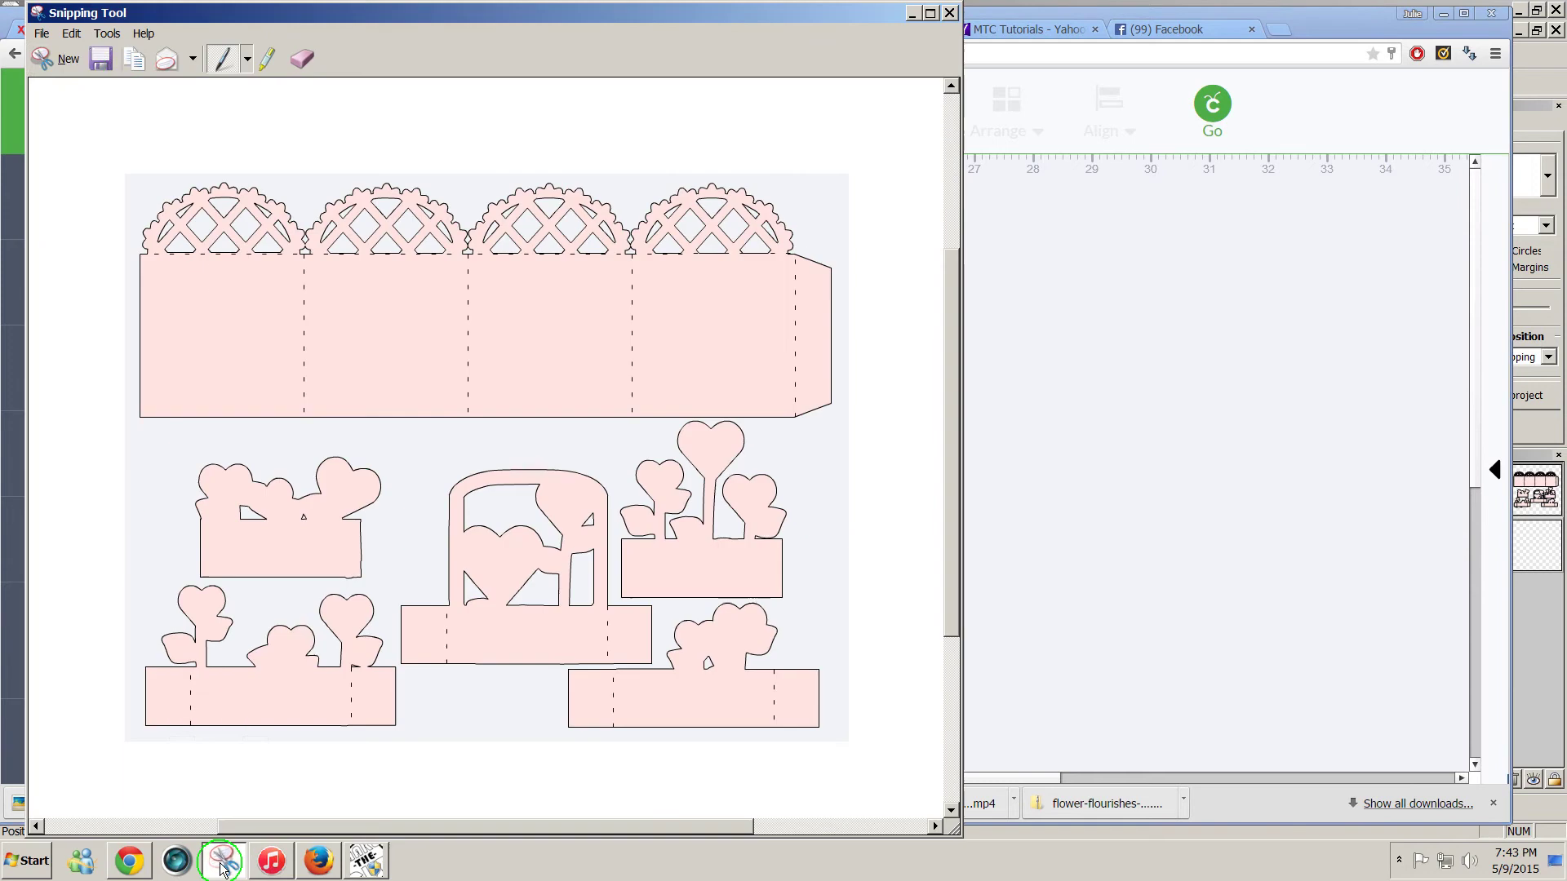
click(68, 59)
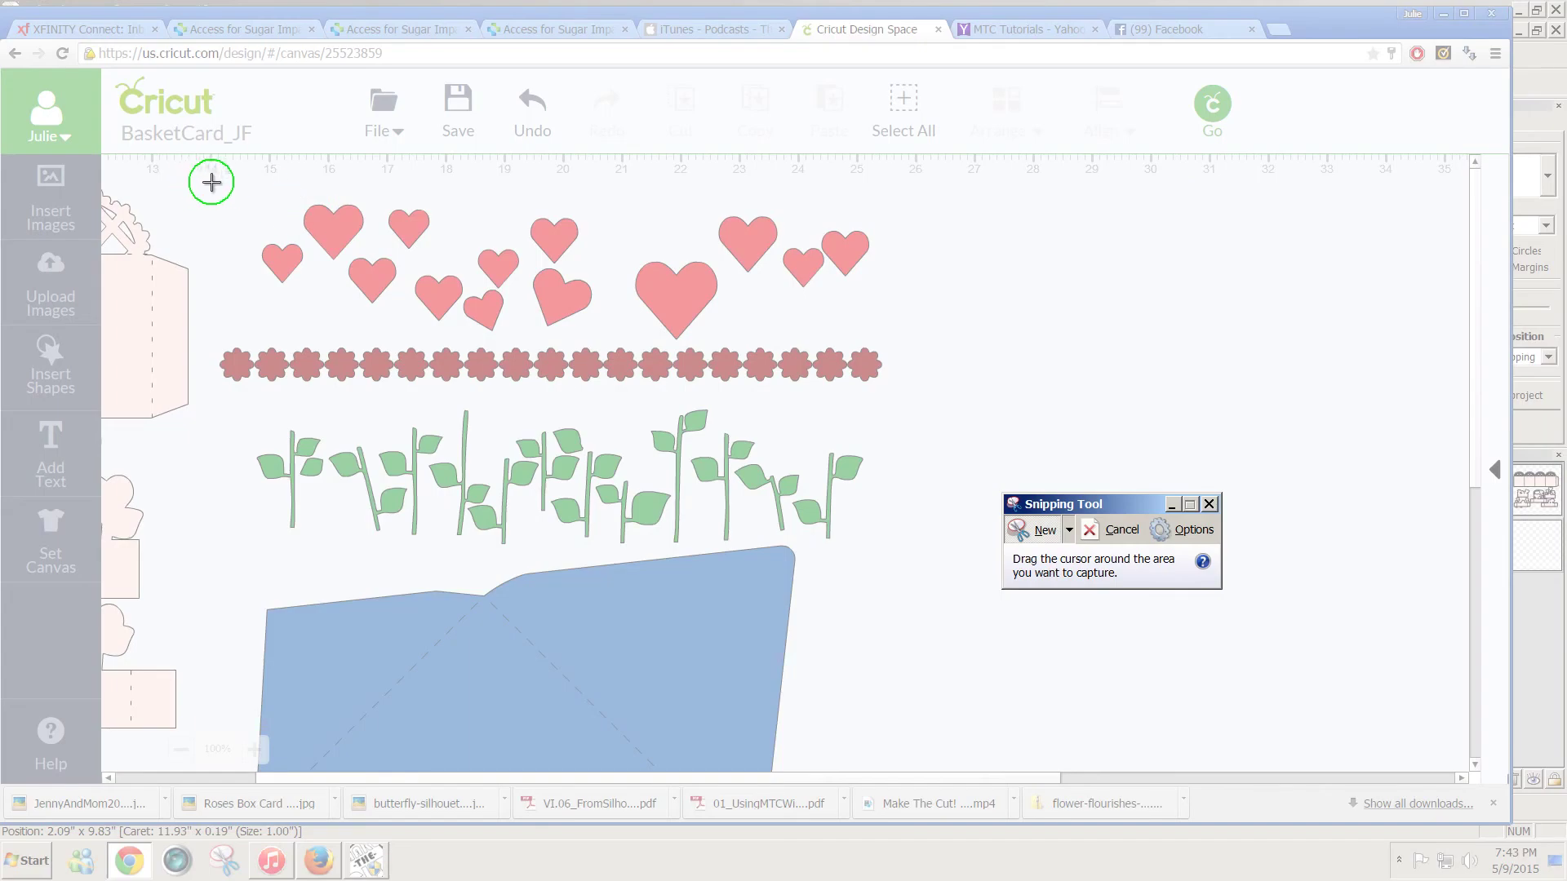
drag(204, 185, 893, 545)
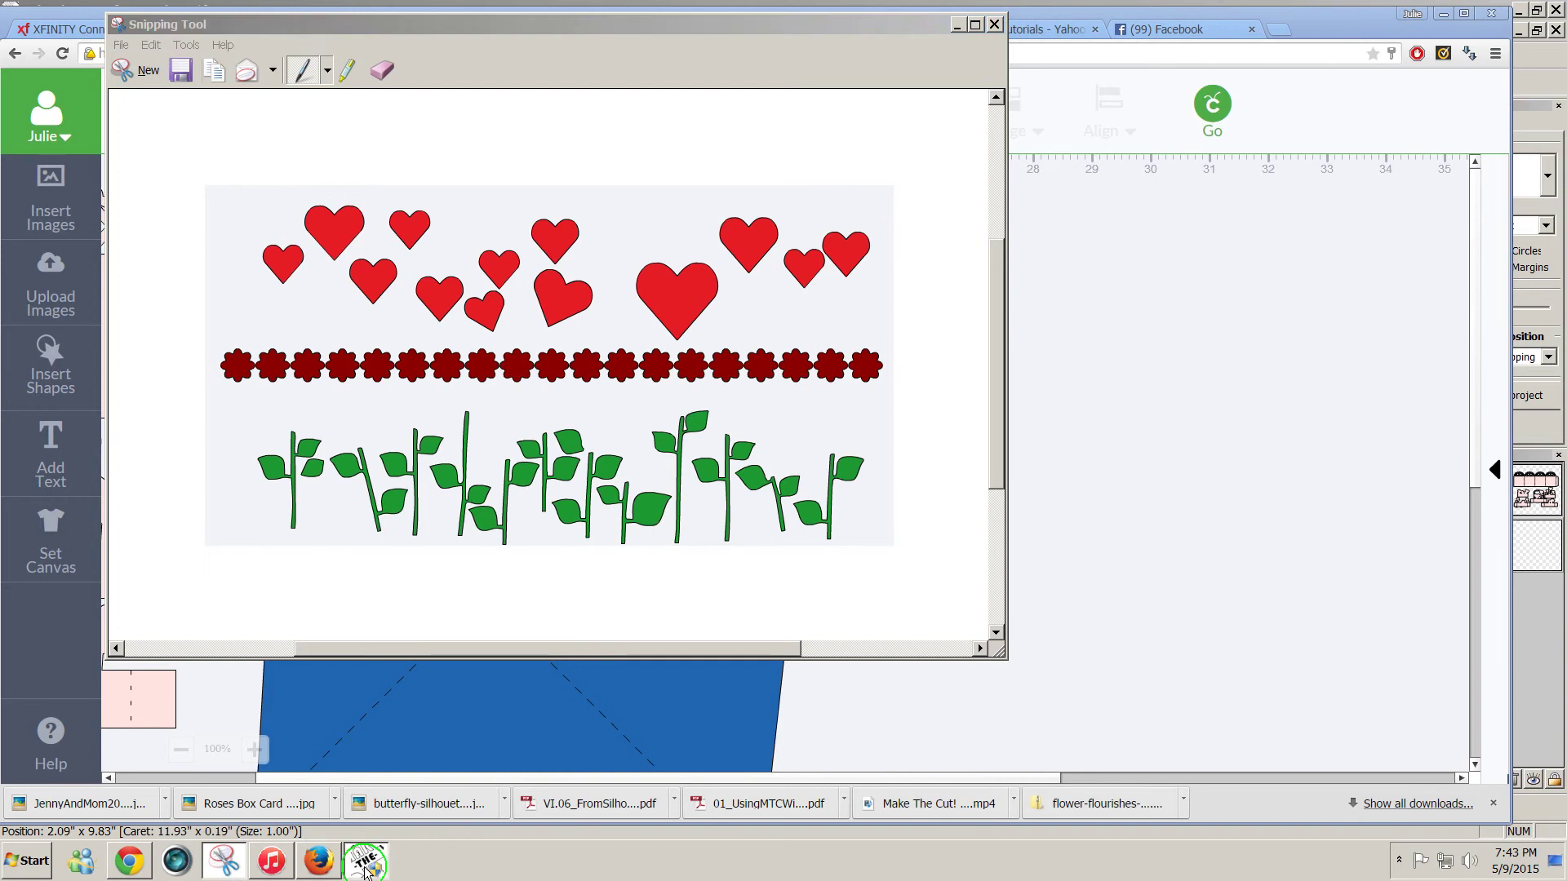
click(365, 862)
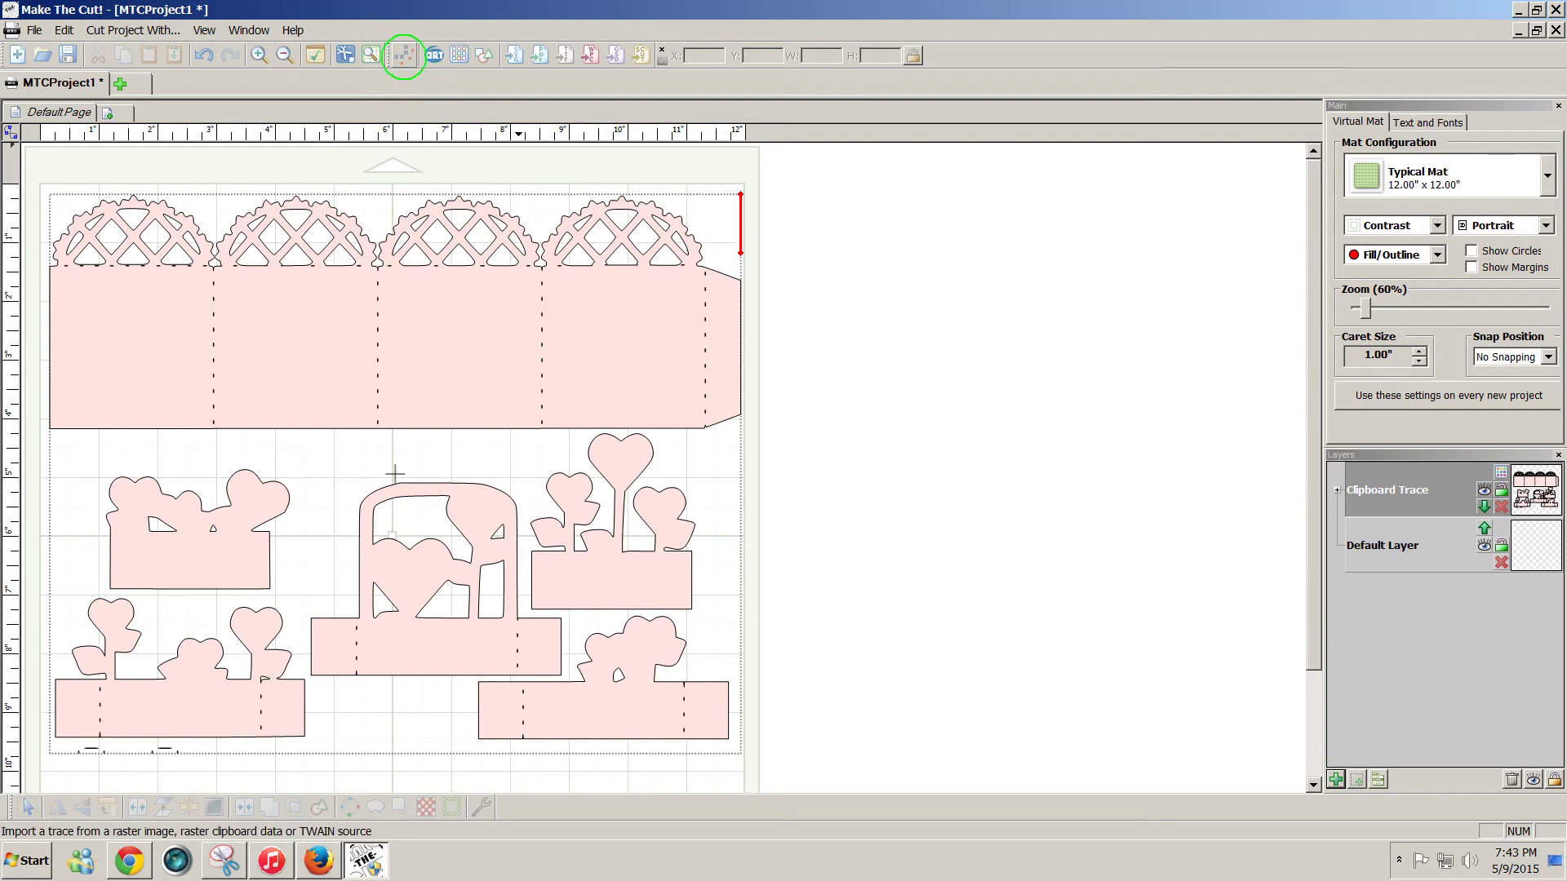
Paste the capture into Pixel Trace, trace the red hearts by colour, and import them
click(403, 54)
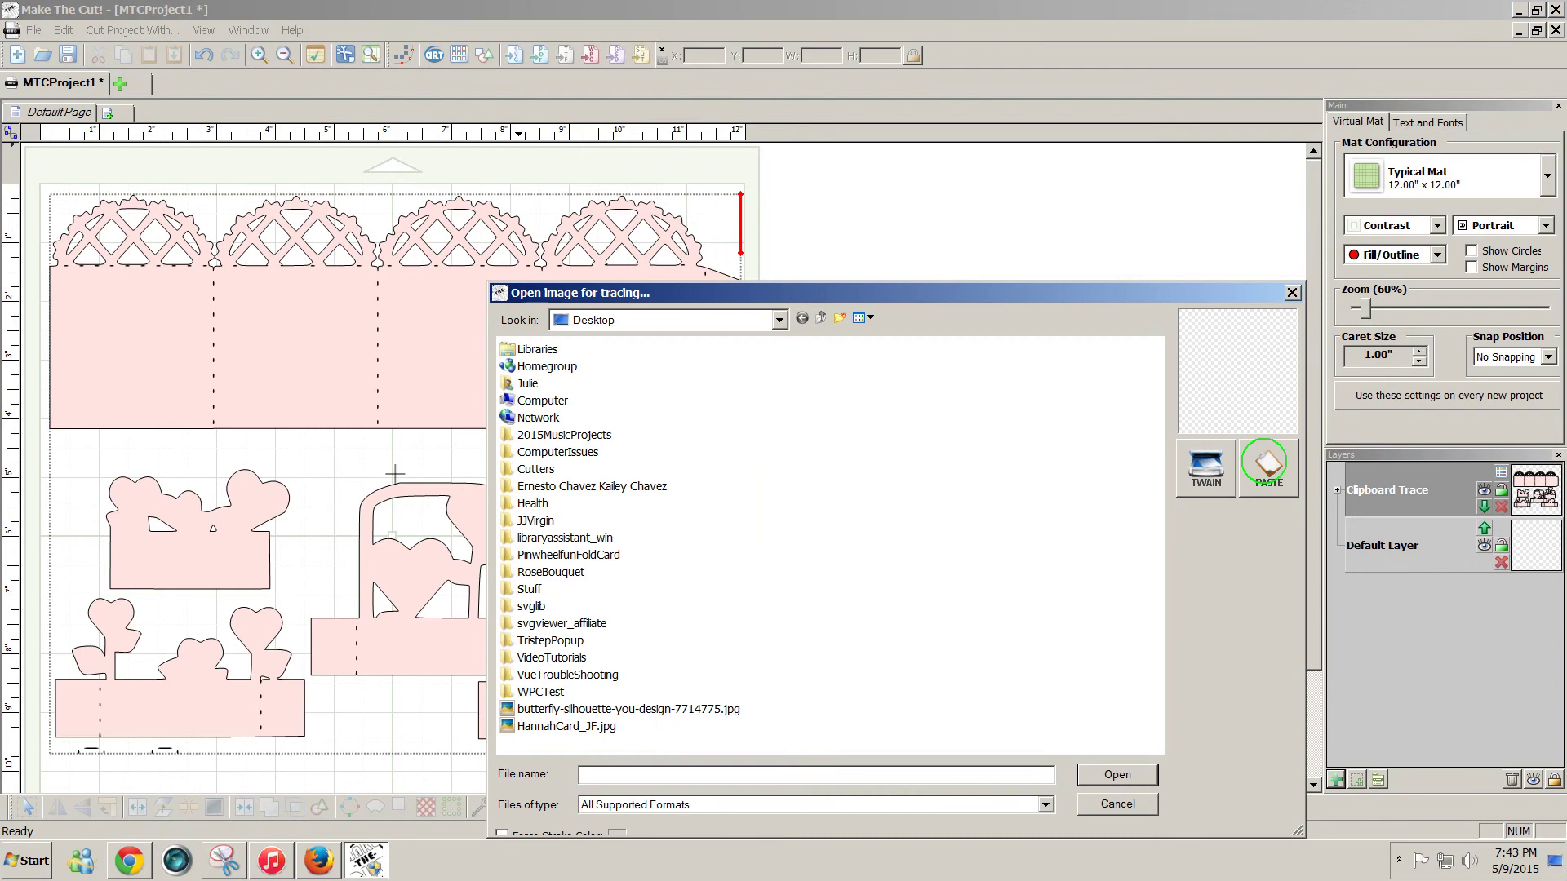
click(1269, 463)
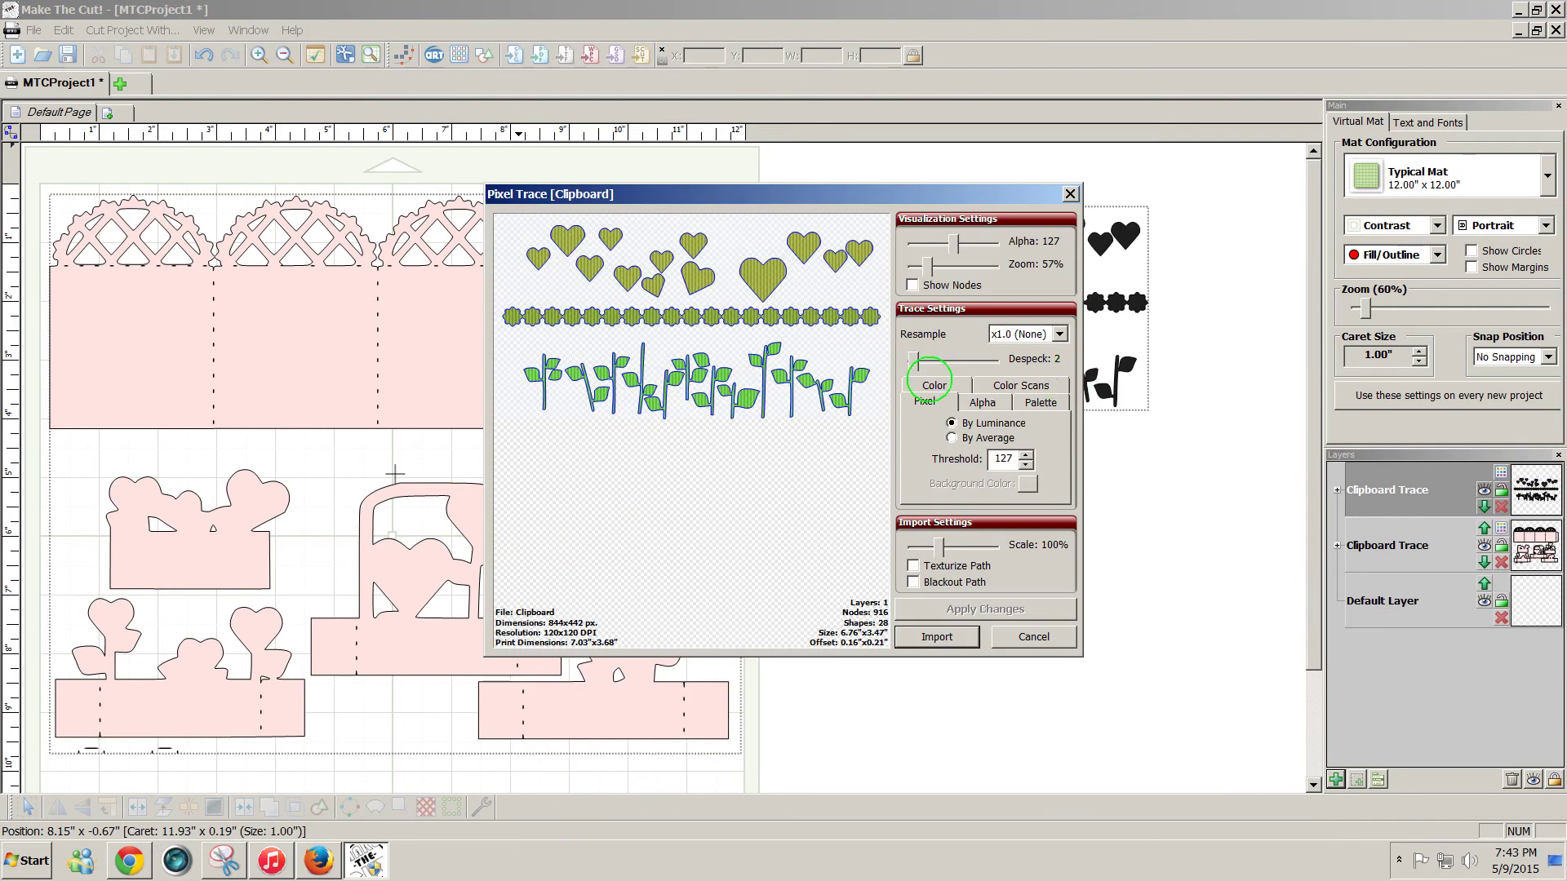
click(936, 386)
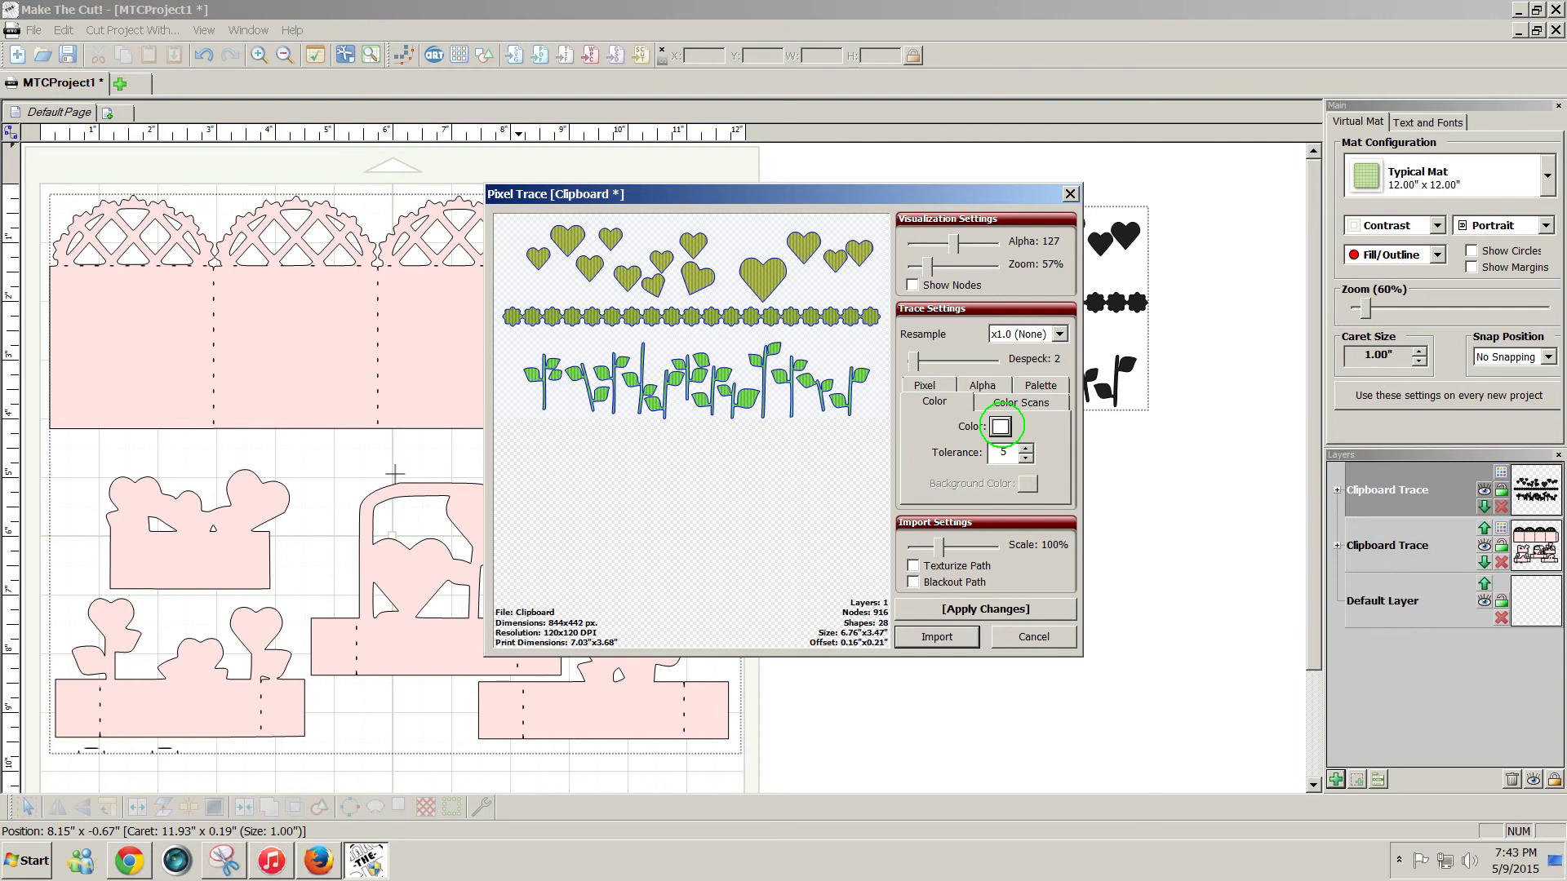
click(1000, 426)
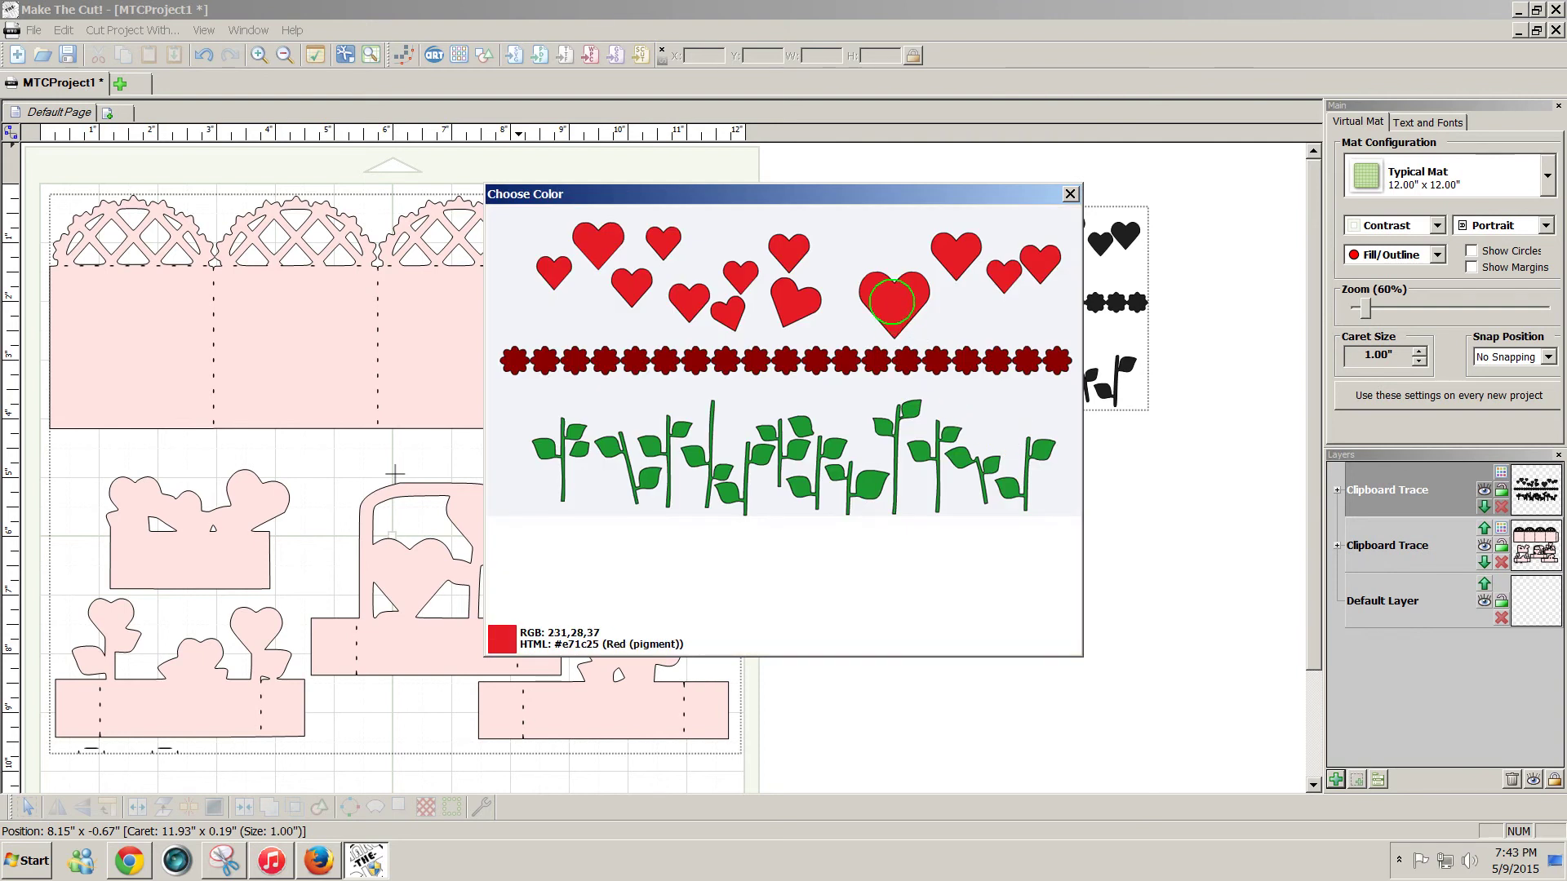
click(892, 302)
click(963, 609)
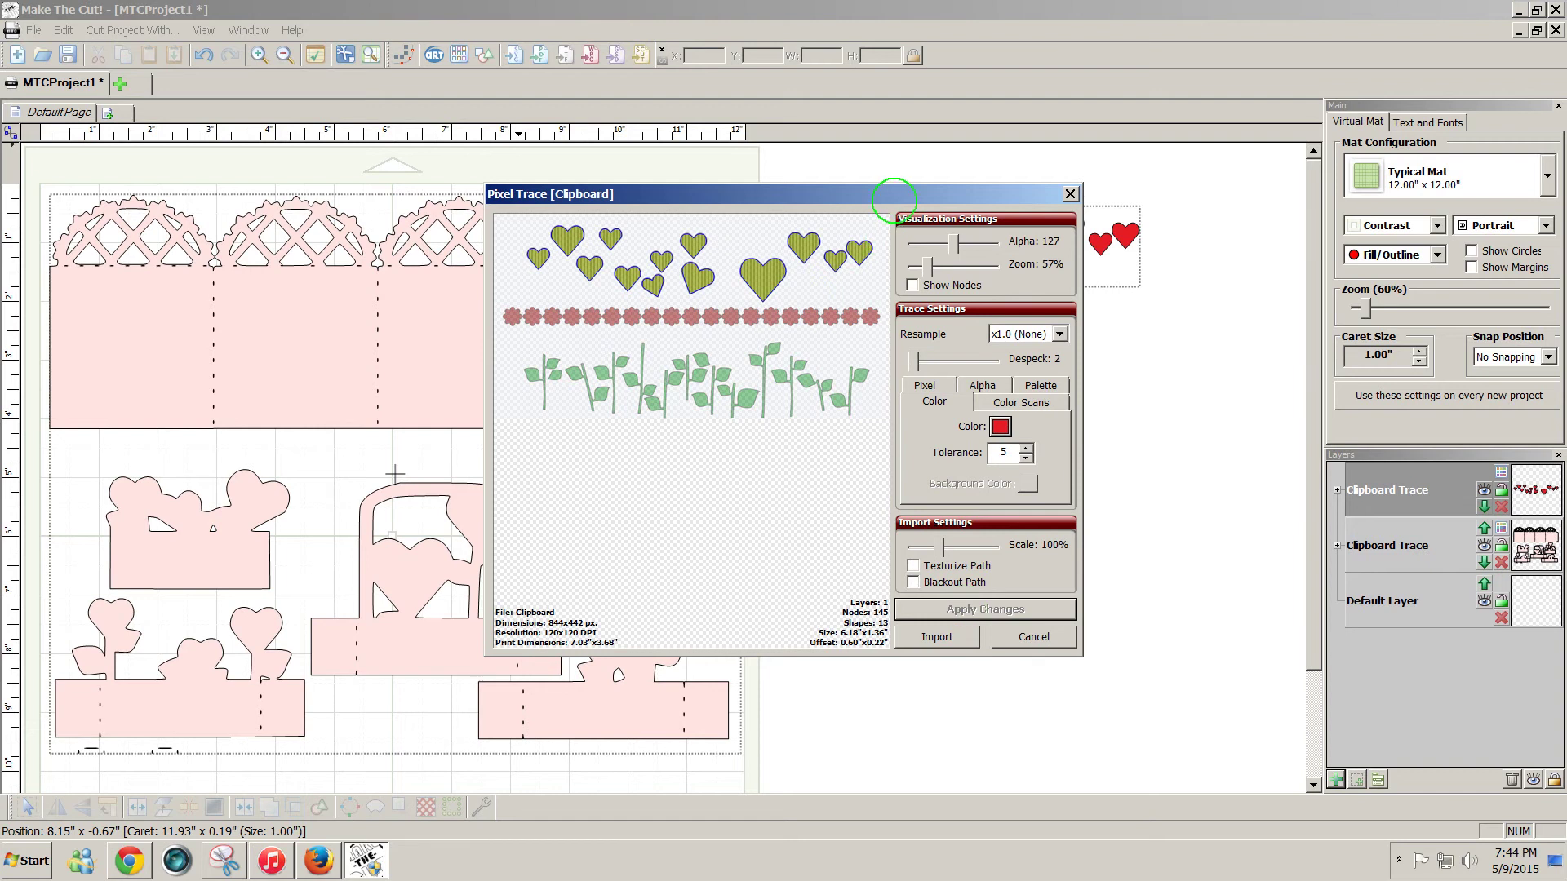
mouse_move(896, 194)
mouse_down()
mouse_move(1095, 350)
mouse_move(1022, 342)
mouse_up()
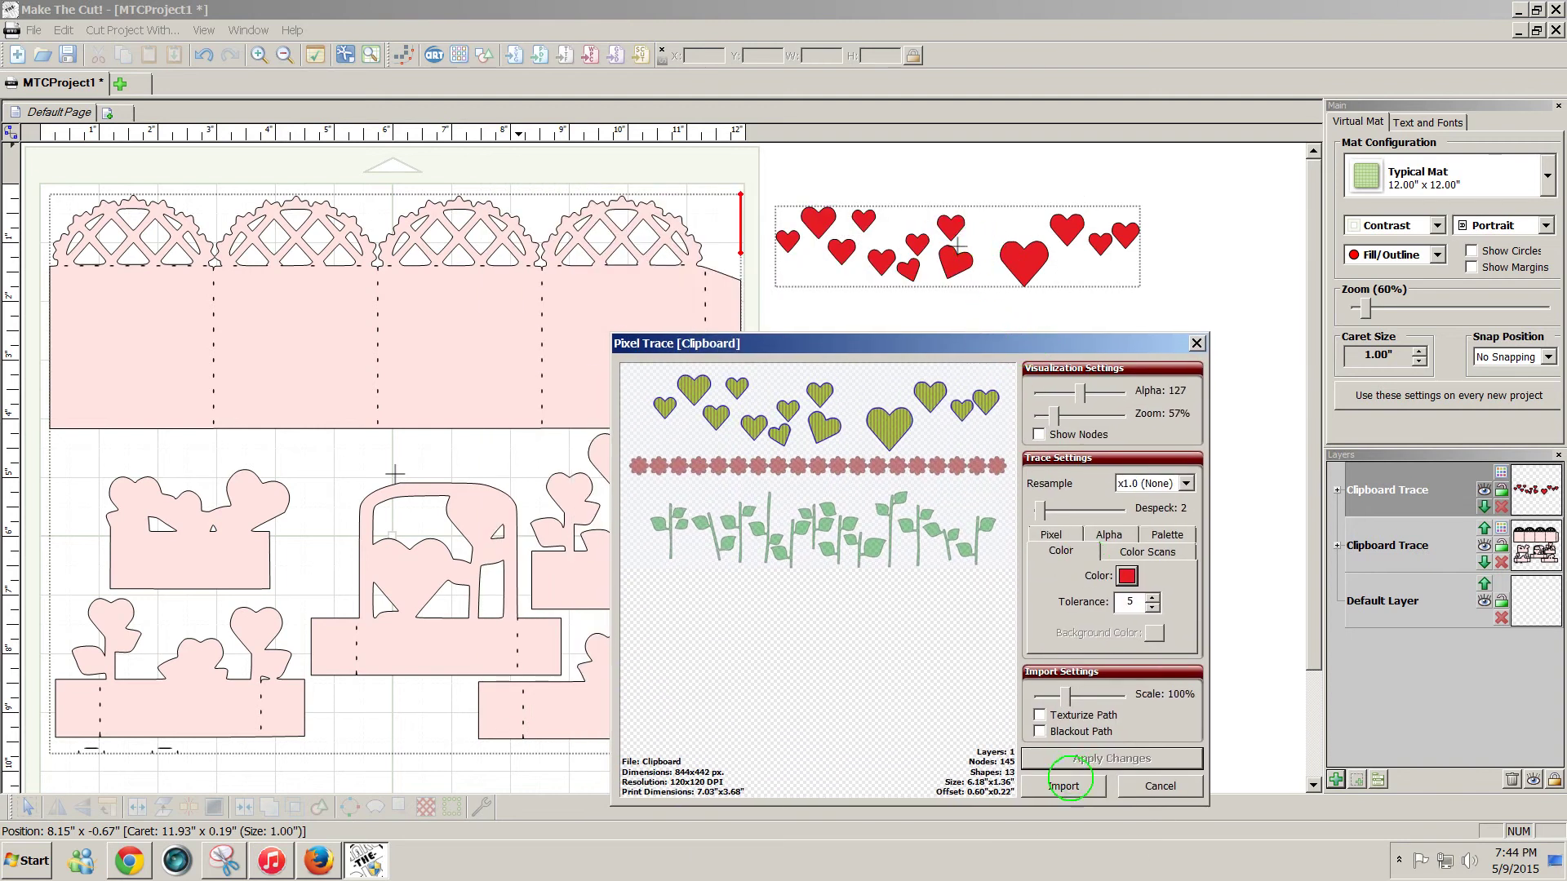
click(1064, 786)
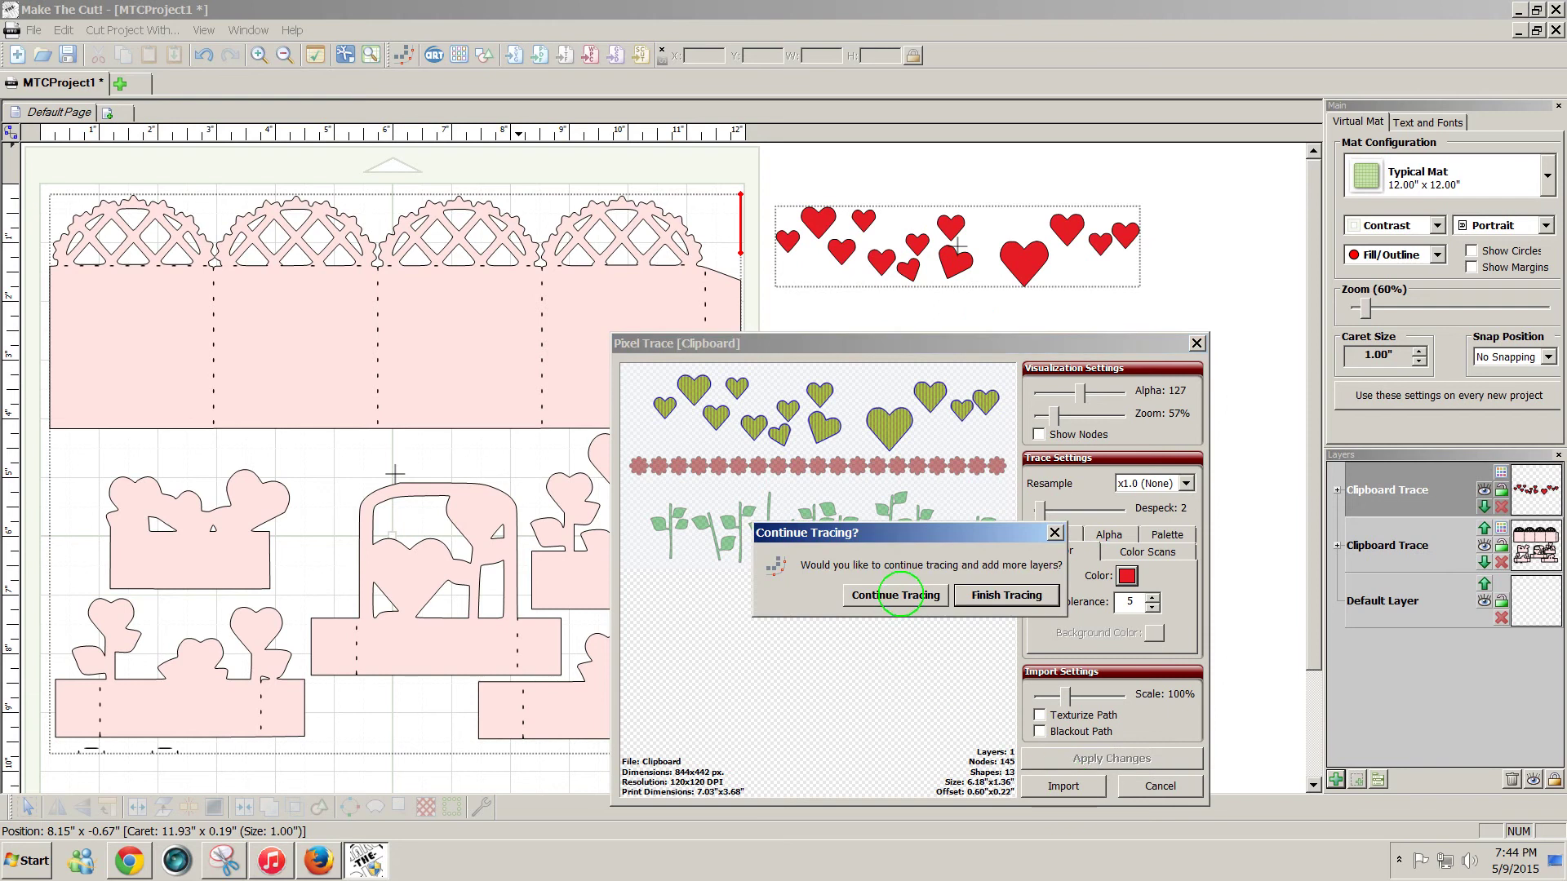
Trace the dark red flower border by colour and import it as another layer
click(898, 595)
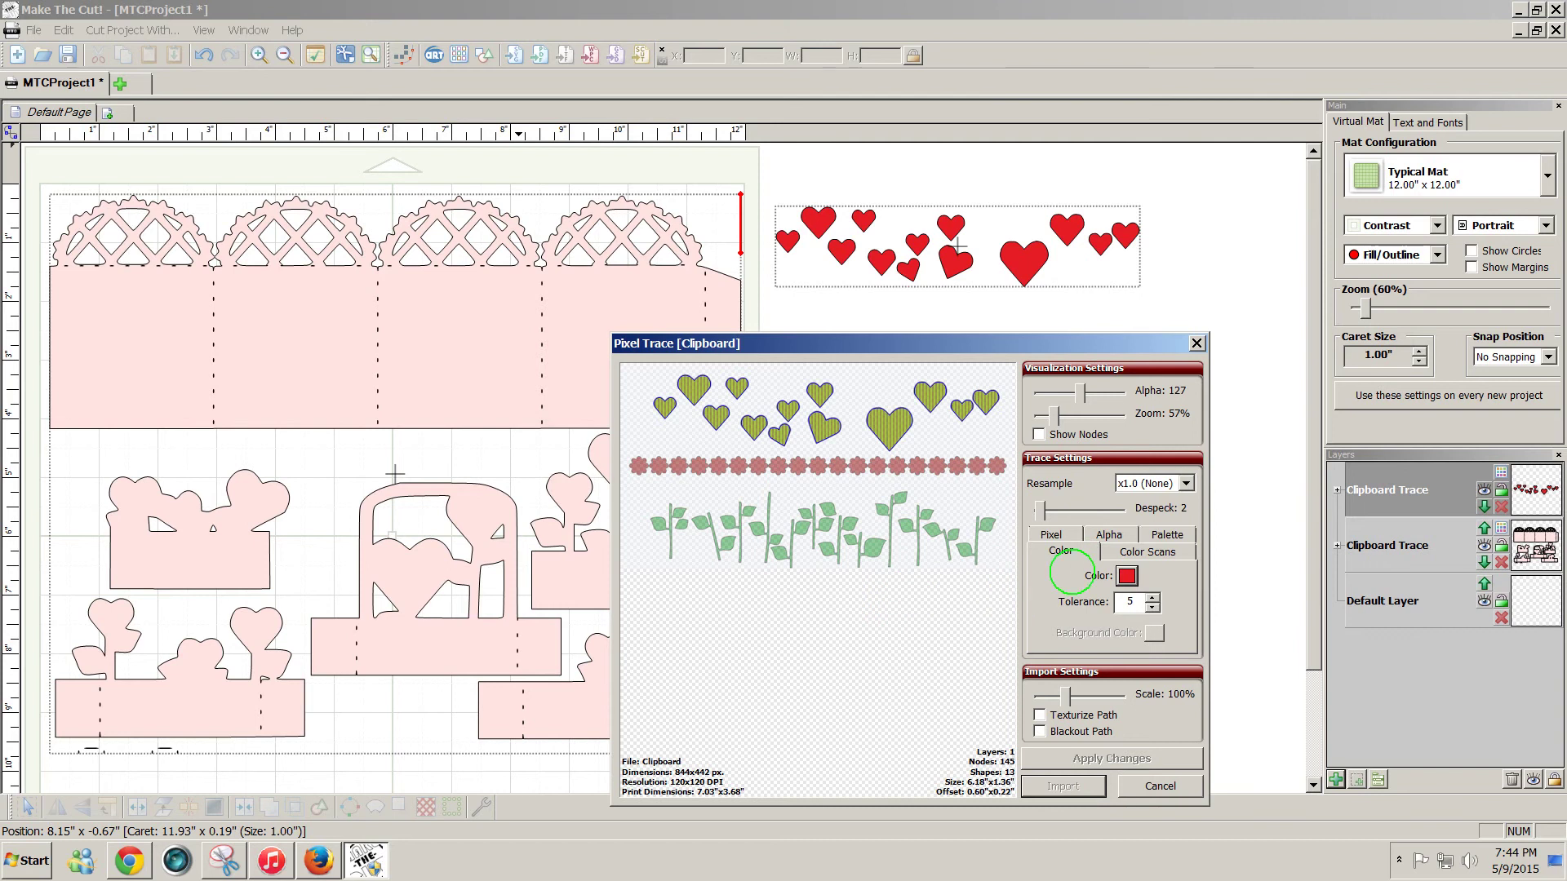
click(1127, 576)
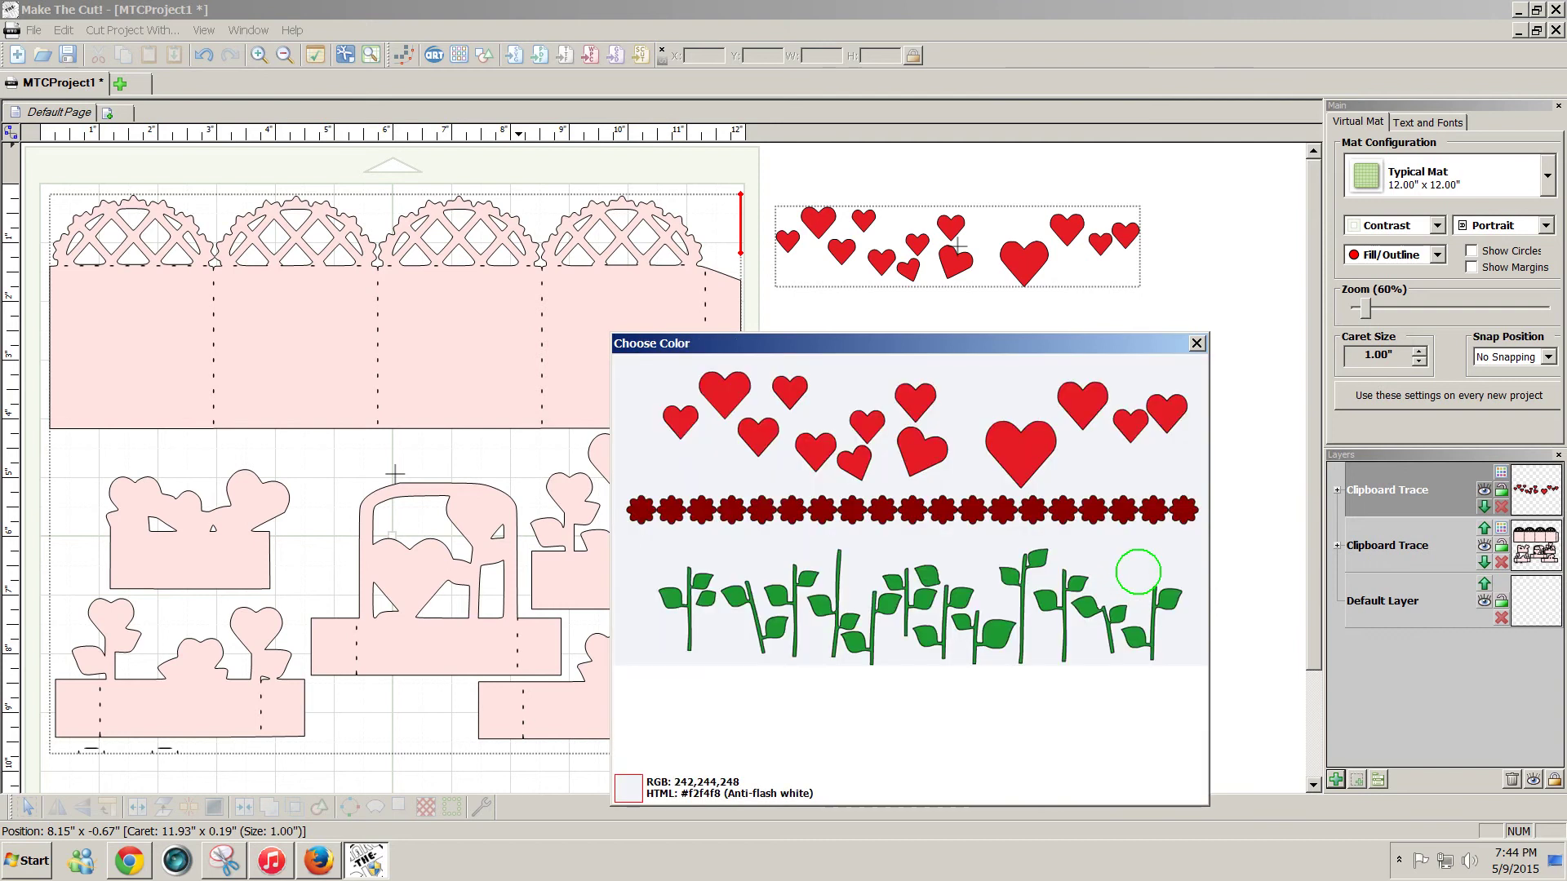
click(975, 509)
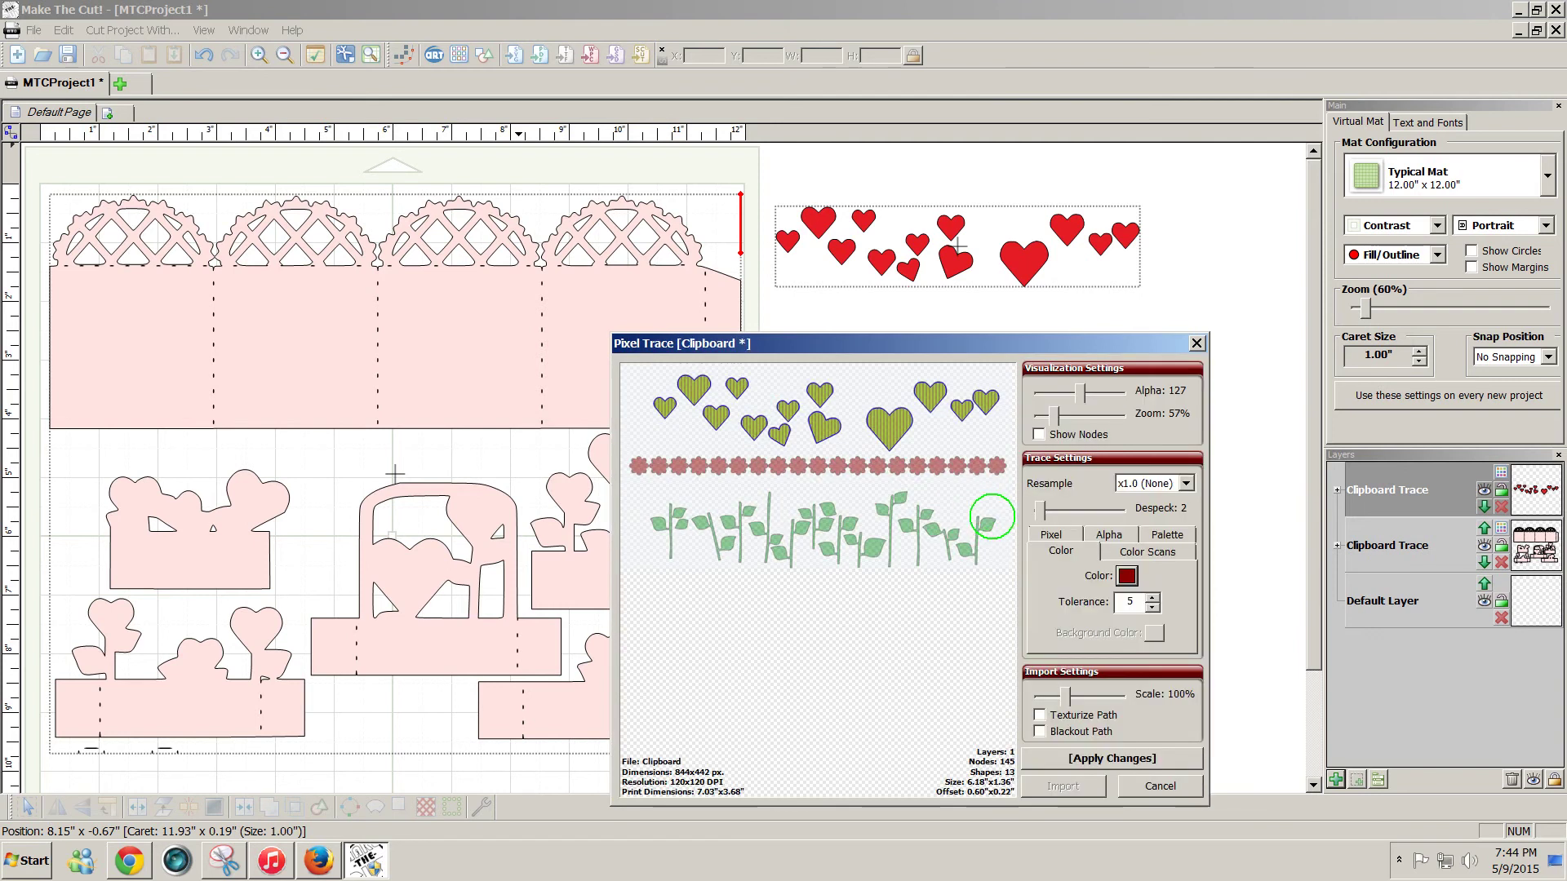
click(1129, 757)
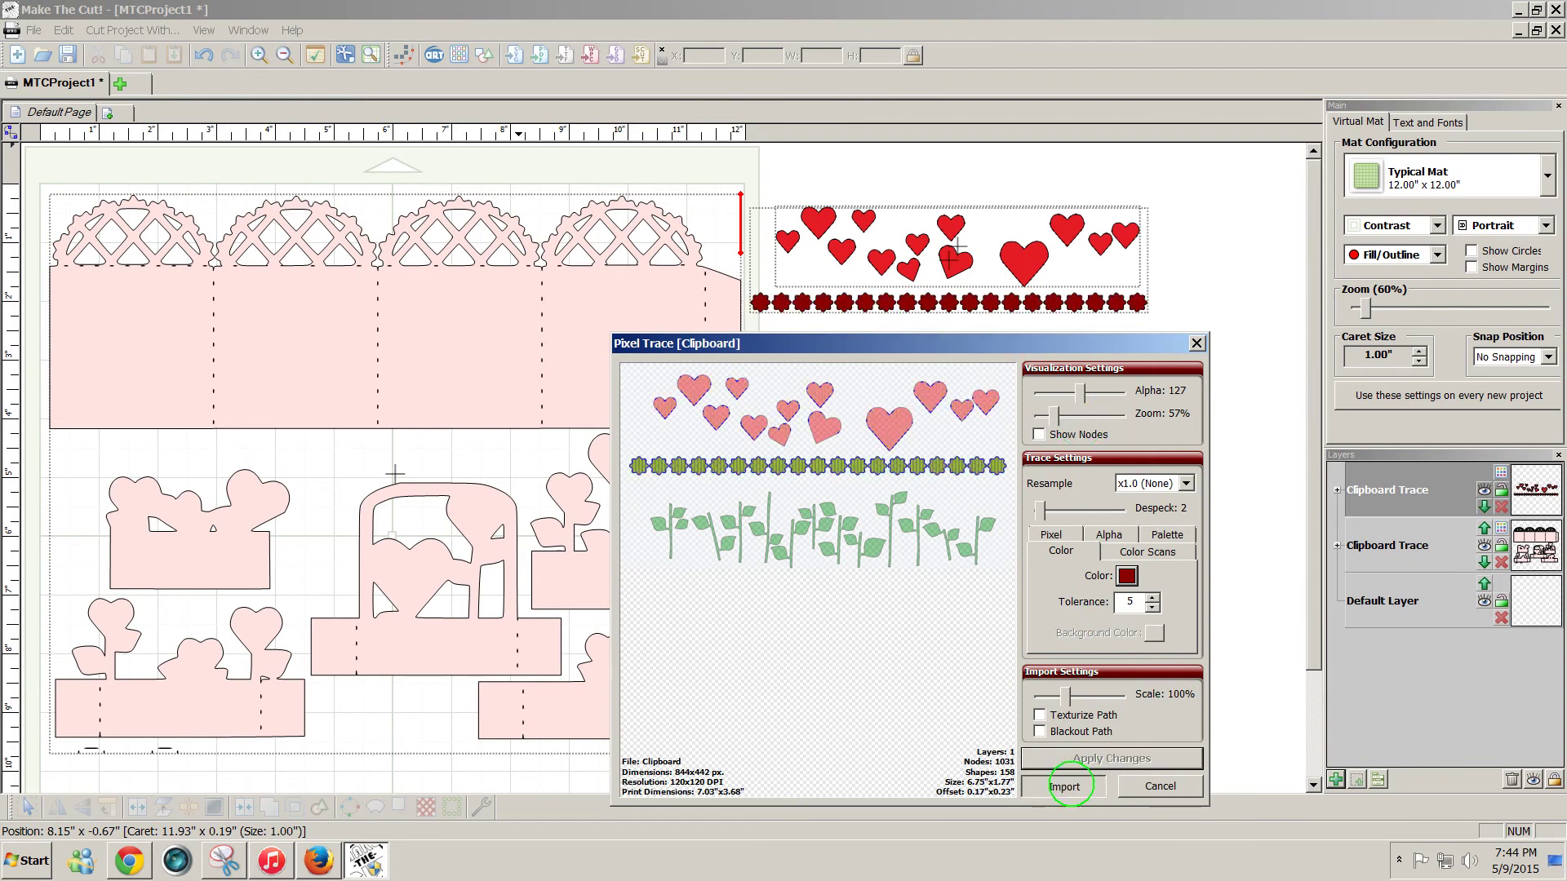
click(1066, 786)
Trace the green leafy stems by colour, import them, and finish tracing
click(932, 594)
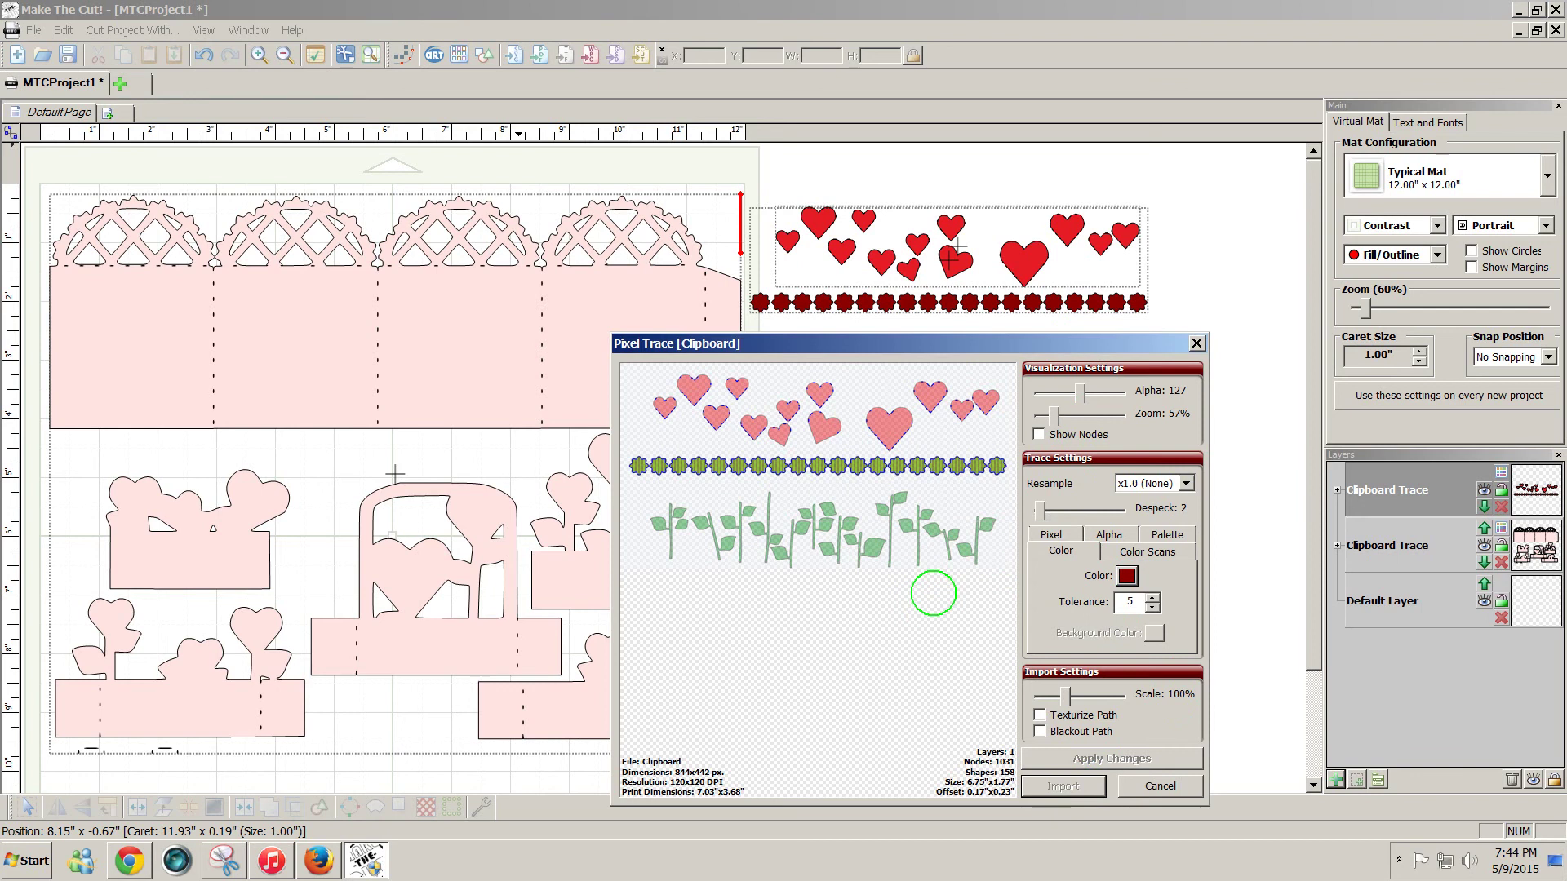
click(1127, 576)
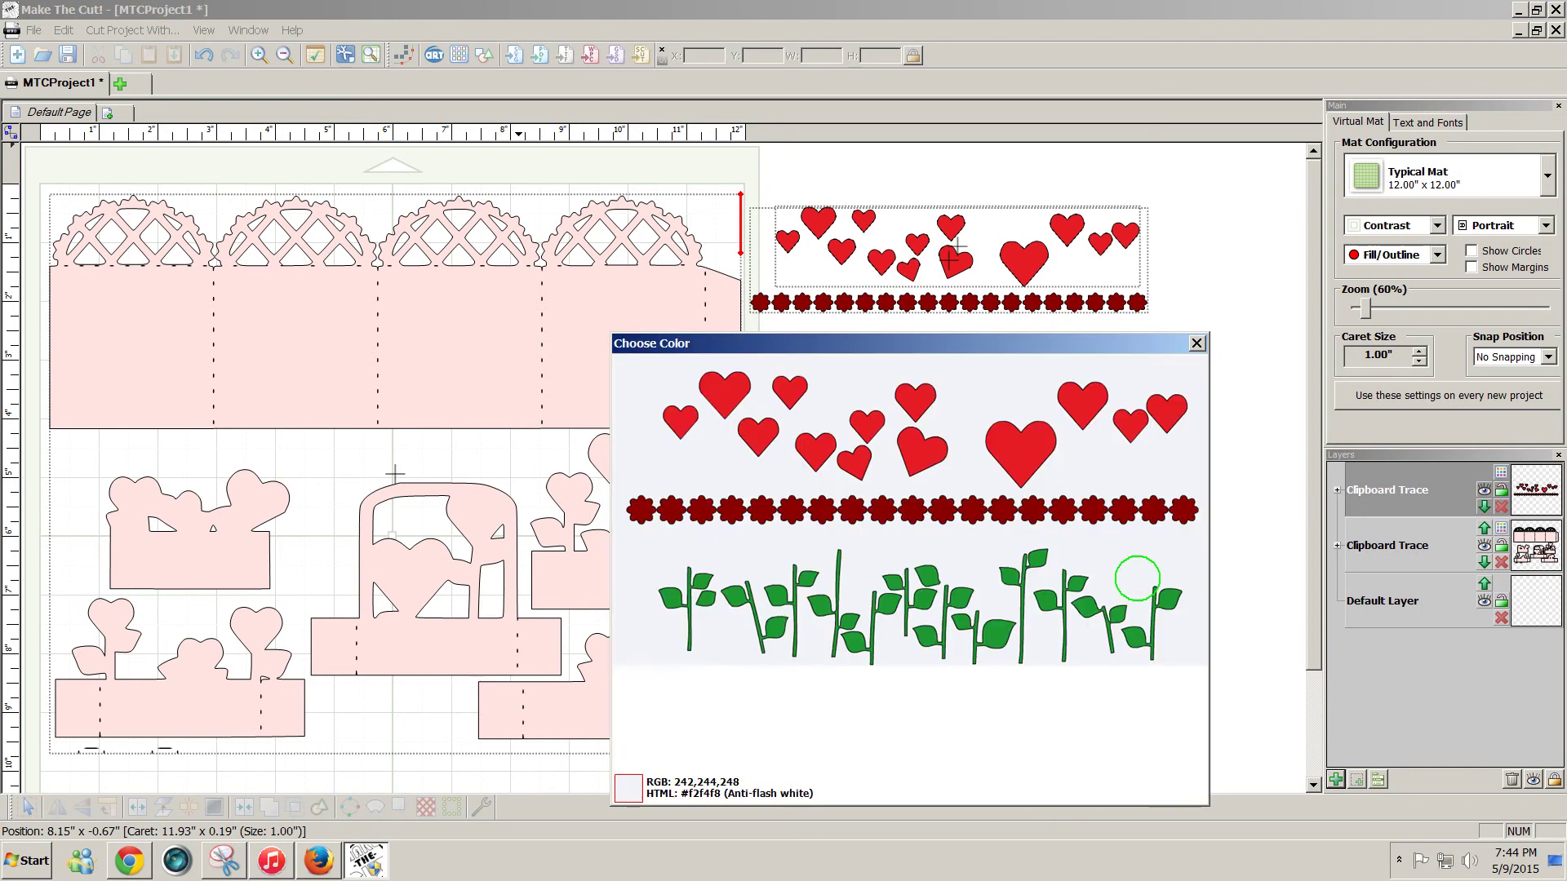
click(966, 593)
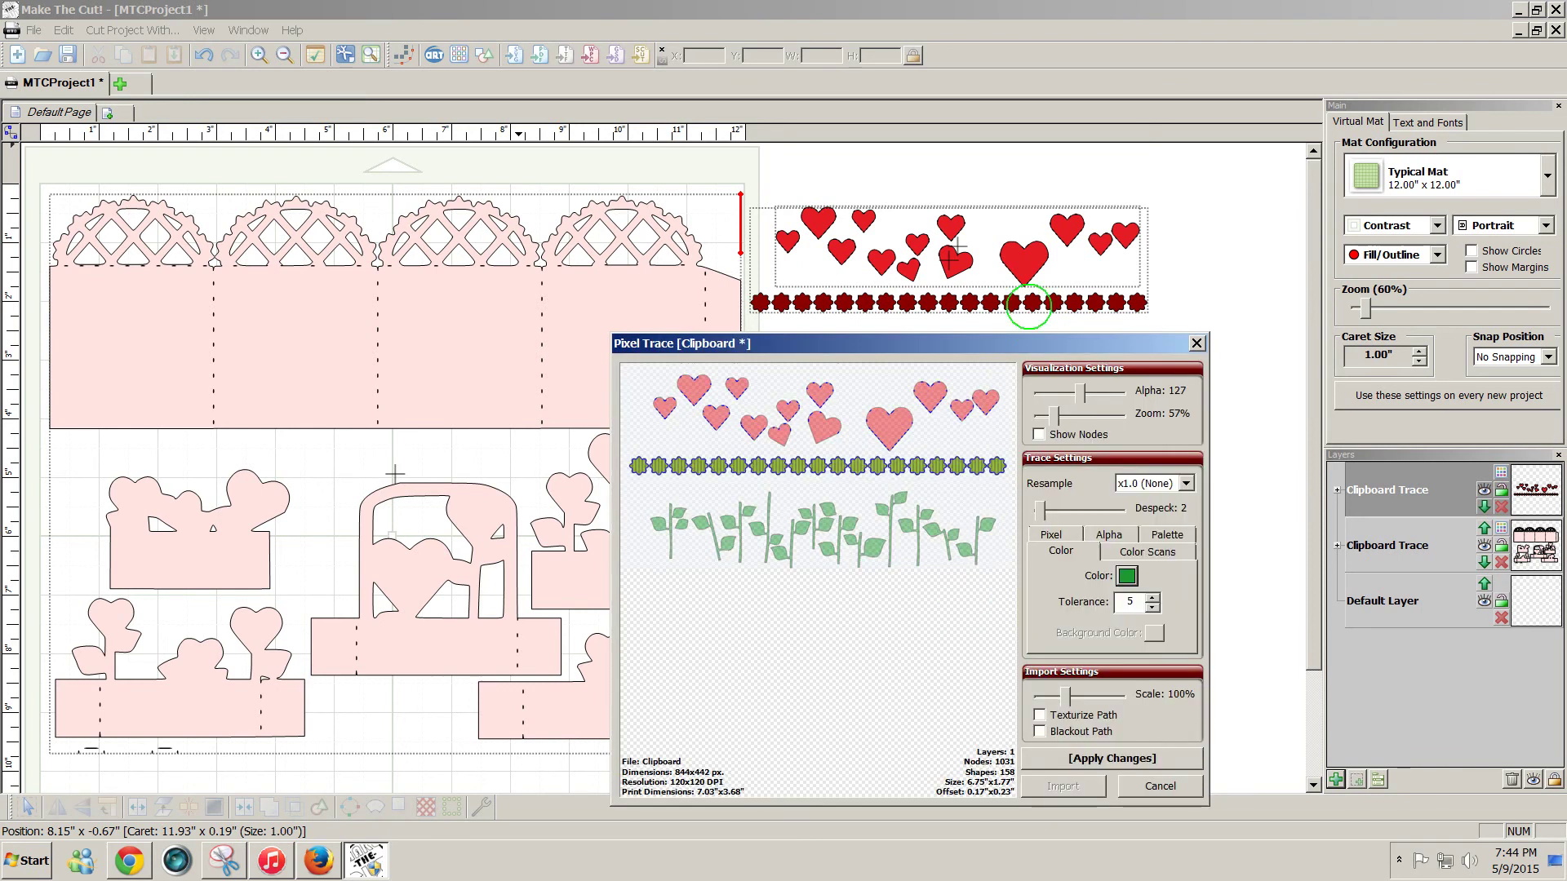
mouse_move(1027, 337)
mouse_down()
mouse_move(492, 316)
mouse_move(558, 319)
mouse_up()
click(630, 739)
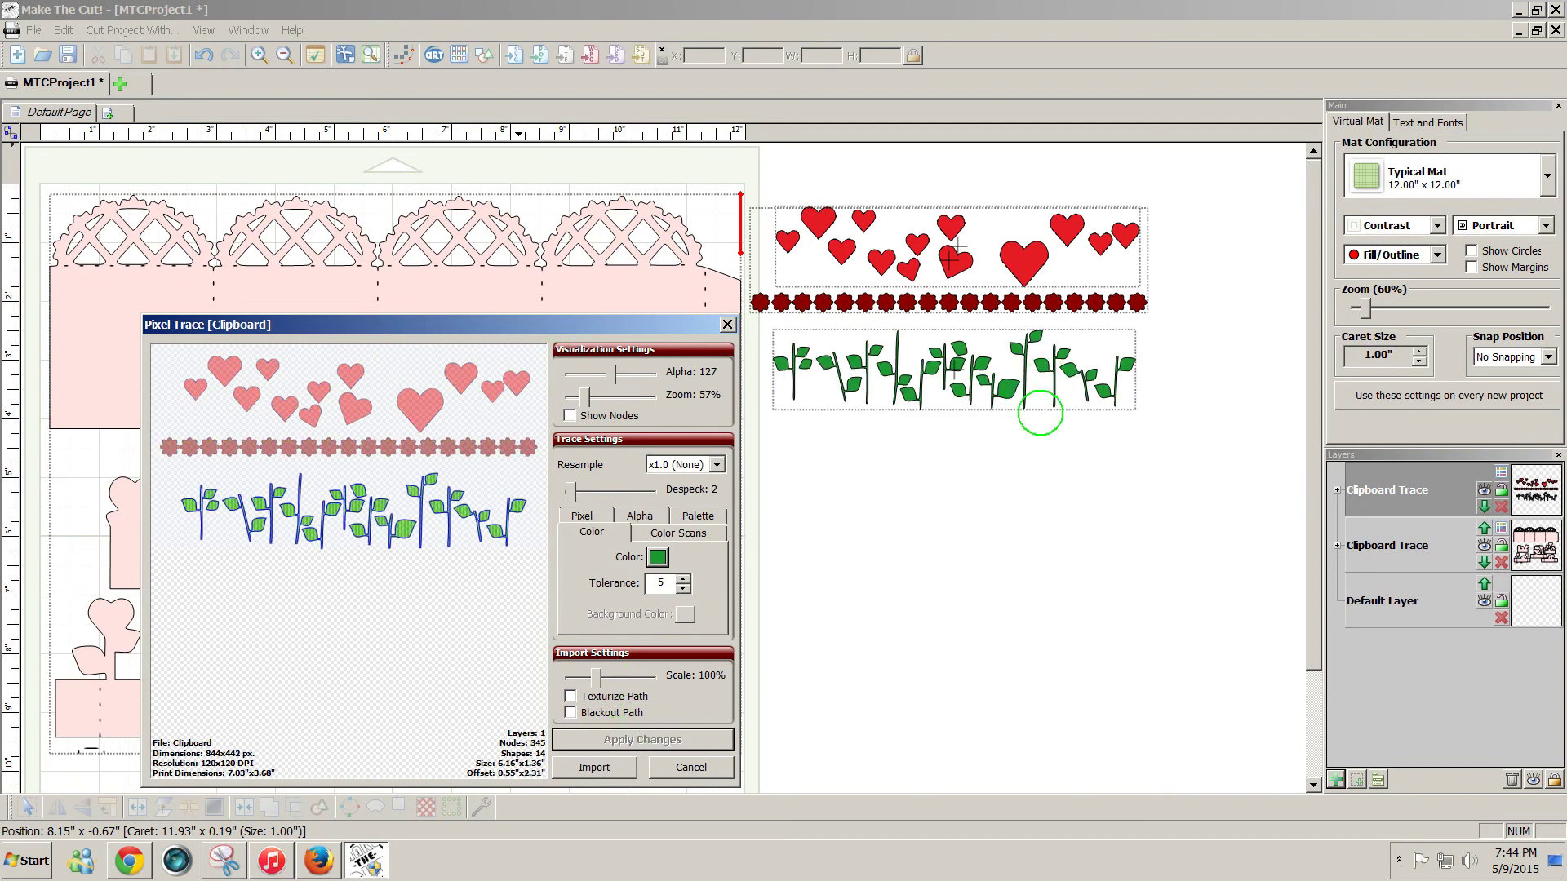
click(581, 768)
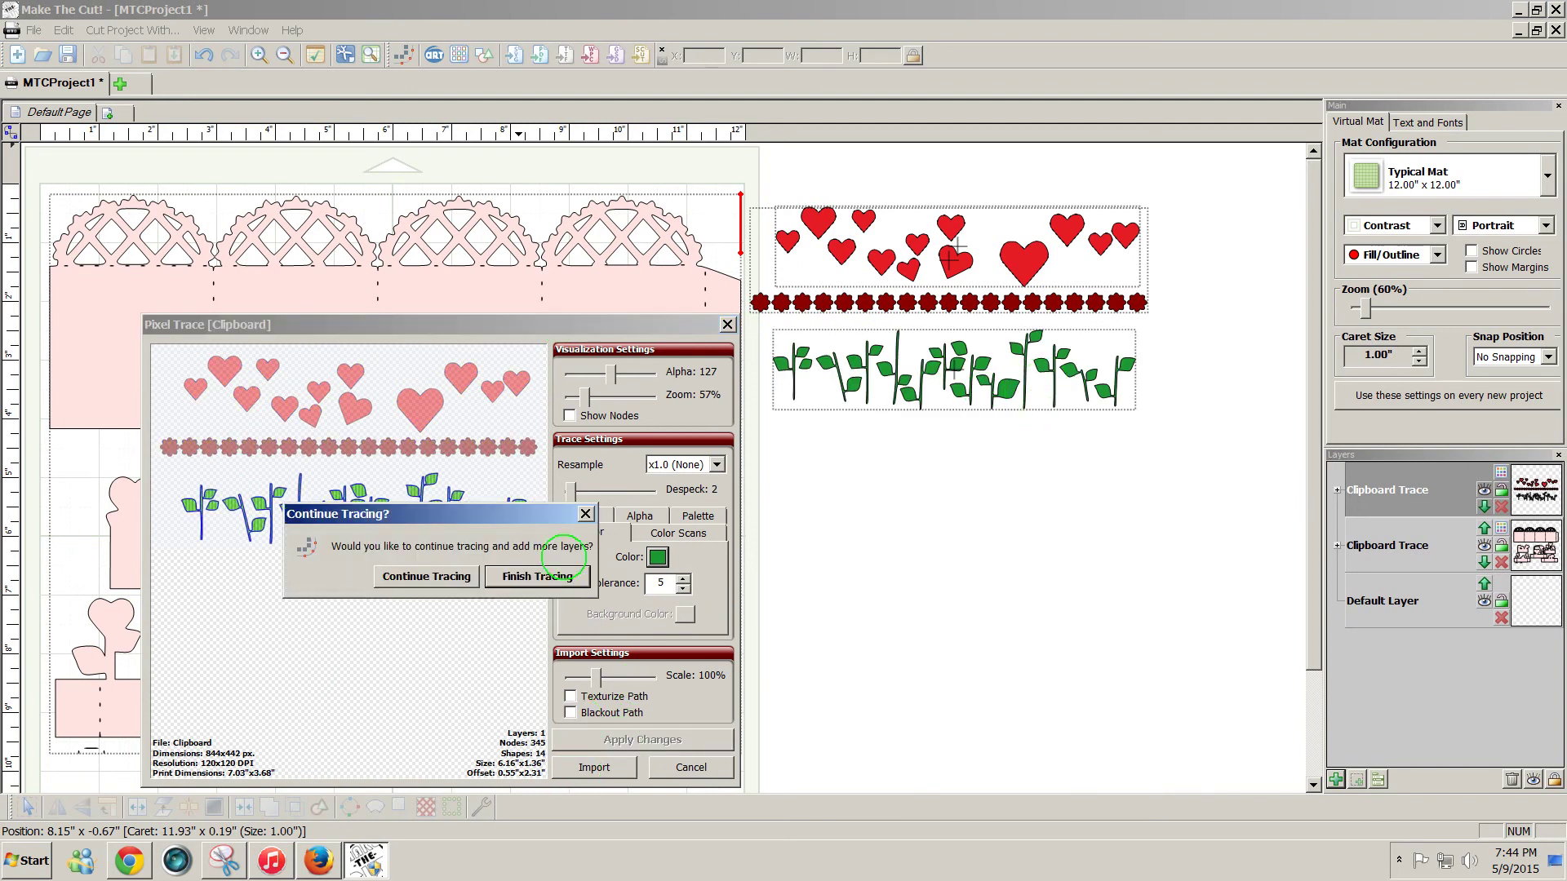
click(538, 576)
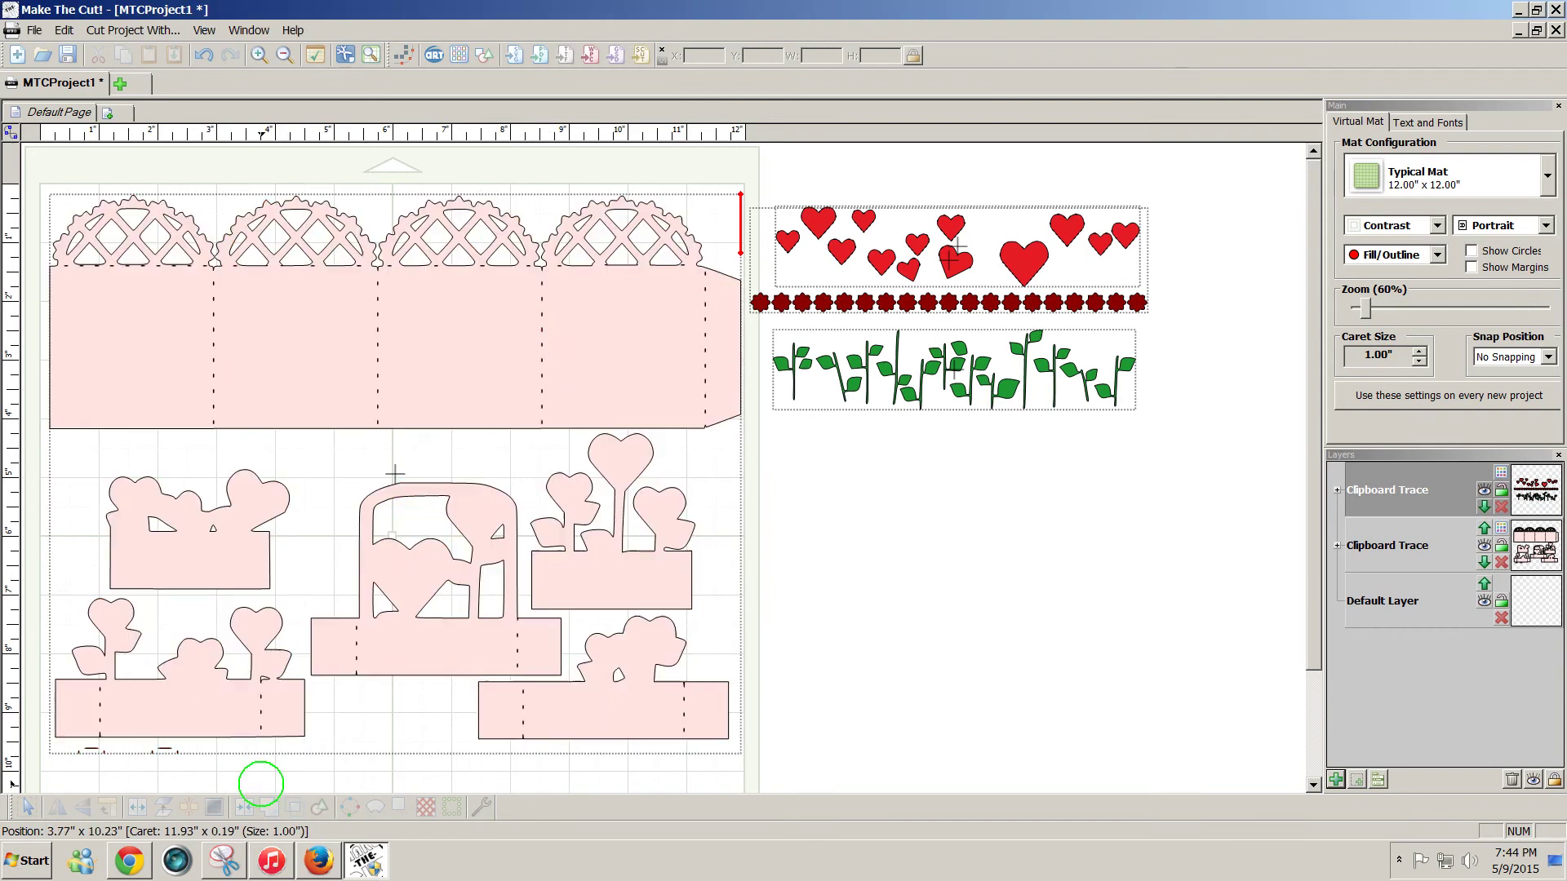
In Cricut Design Space, select the hearts, flowers and stems to read their 11.28 in by 5.79 in size
click(129, 861)
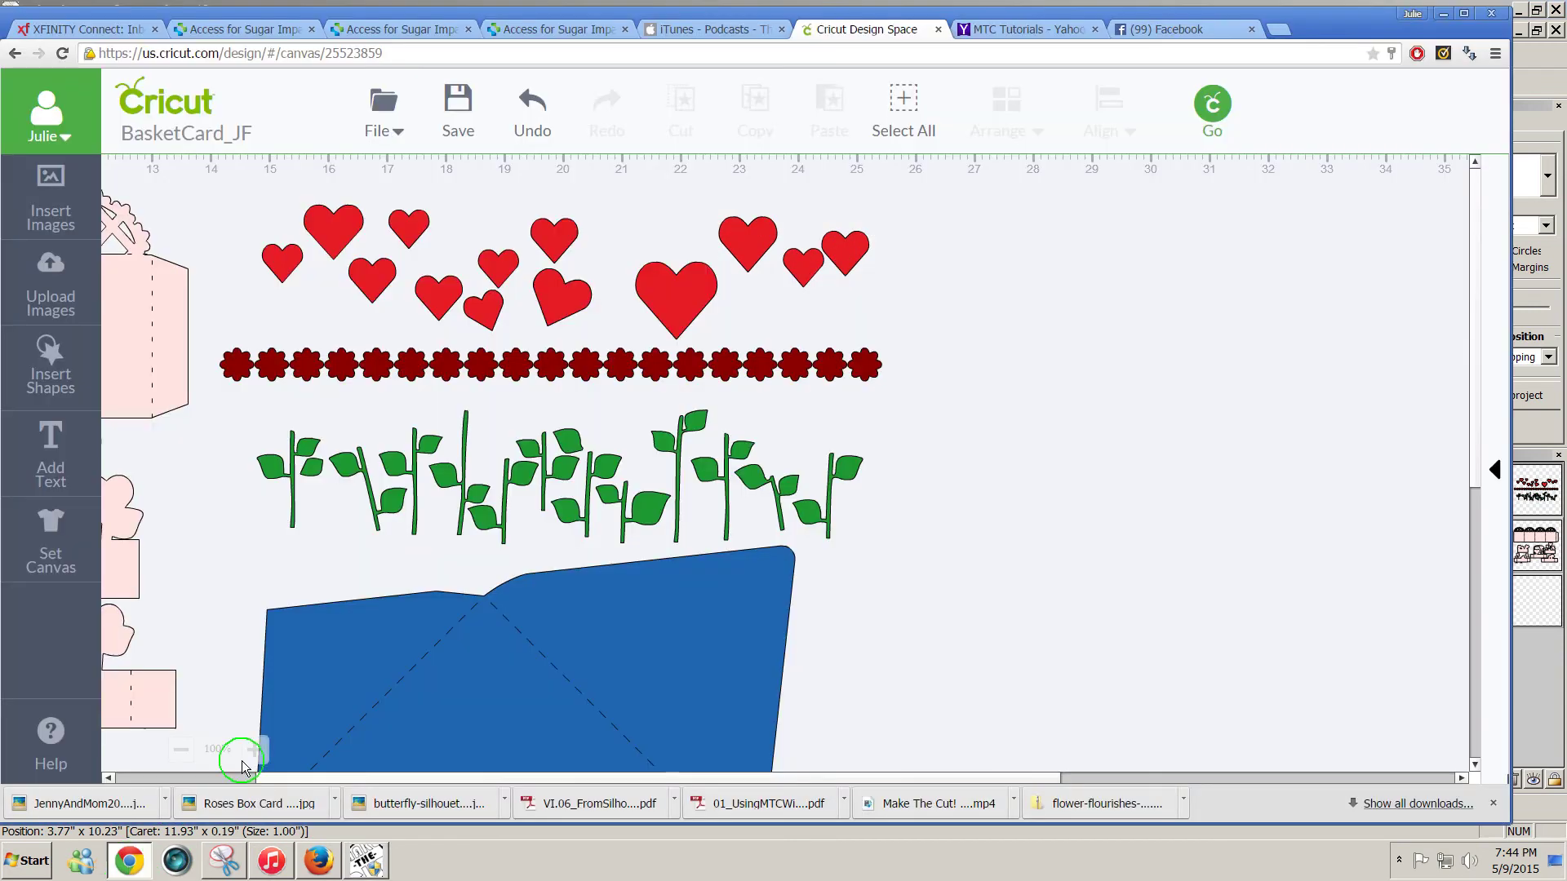
drag(196, 249, 539, 417)
drag(202, 184, 1057, 559)
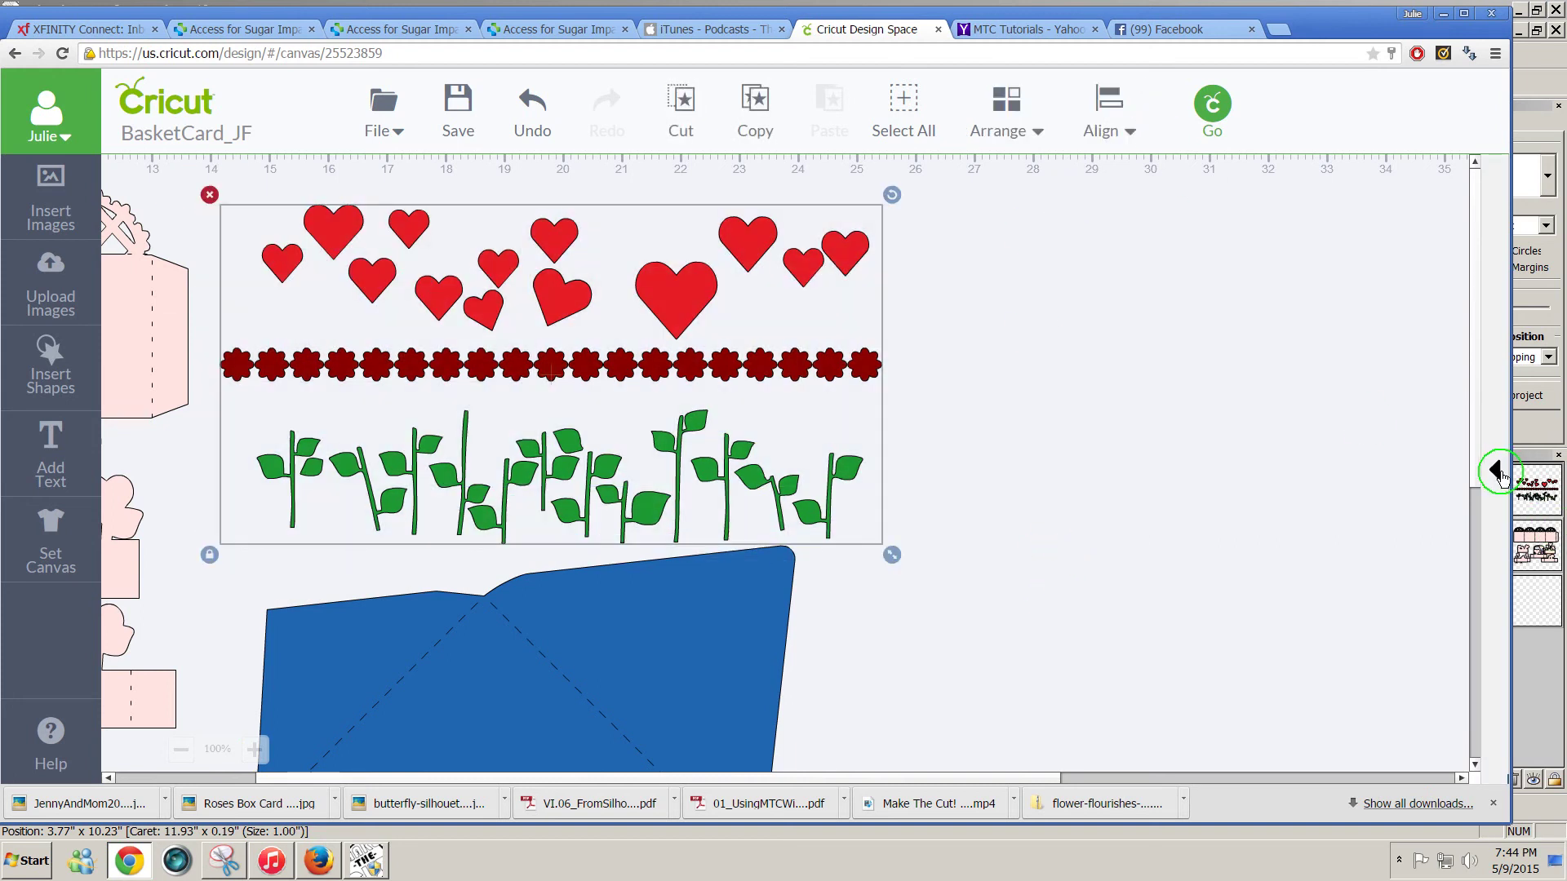
click(1497, 473)
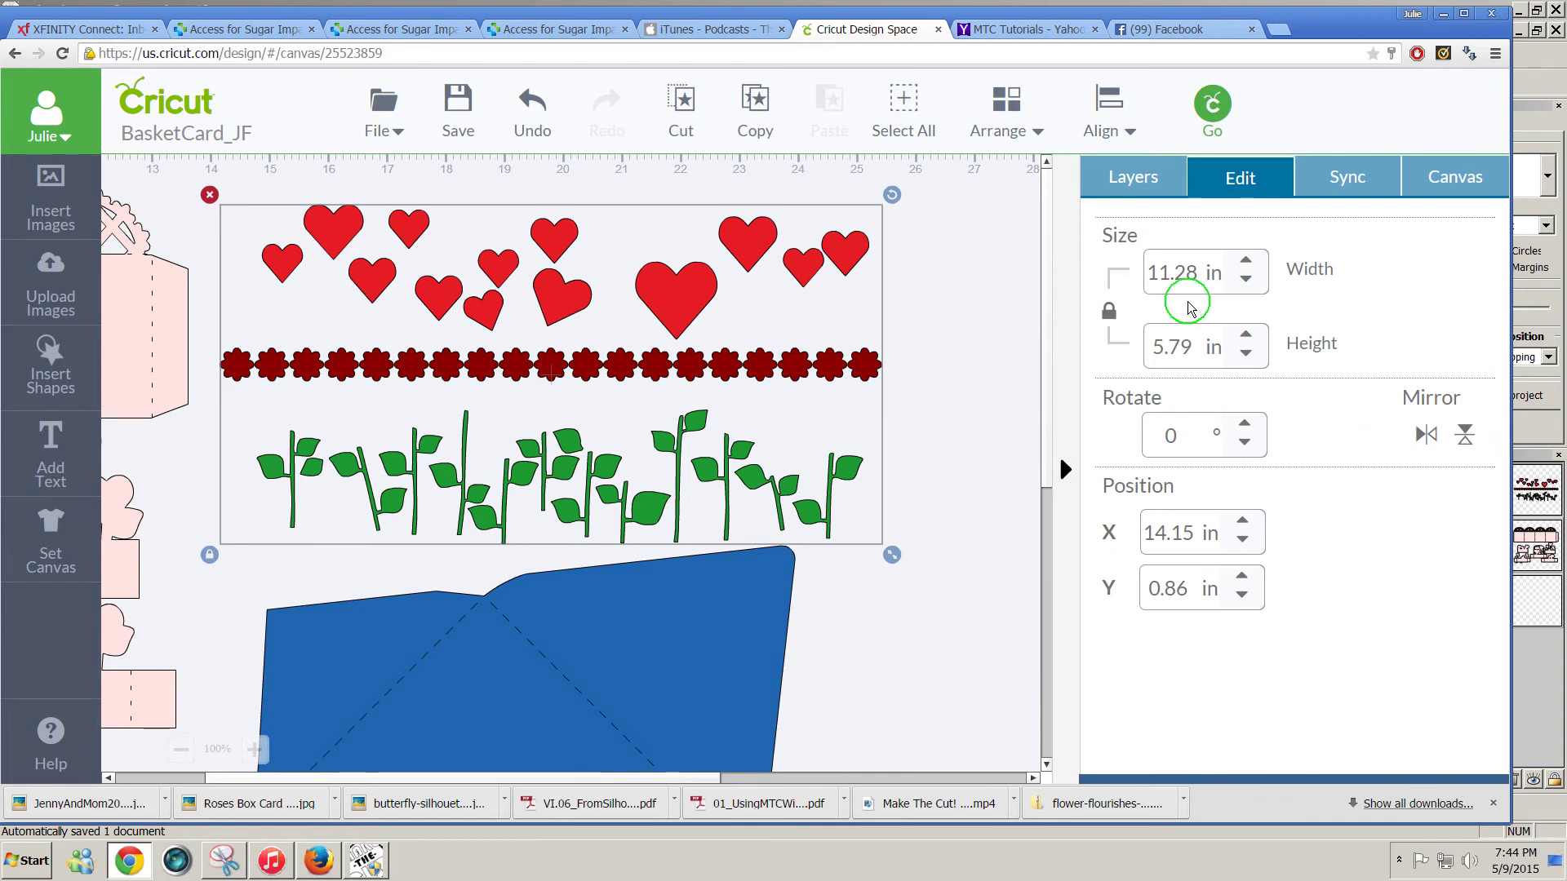
Resize the traced hearts, flowers and stems group to 11.28" wide, nudge it right, and zoom to 140%
click(366, 861)
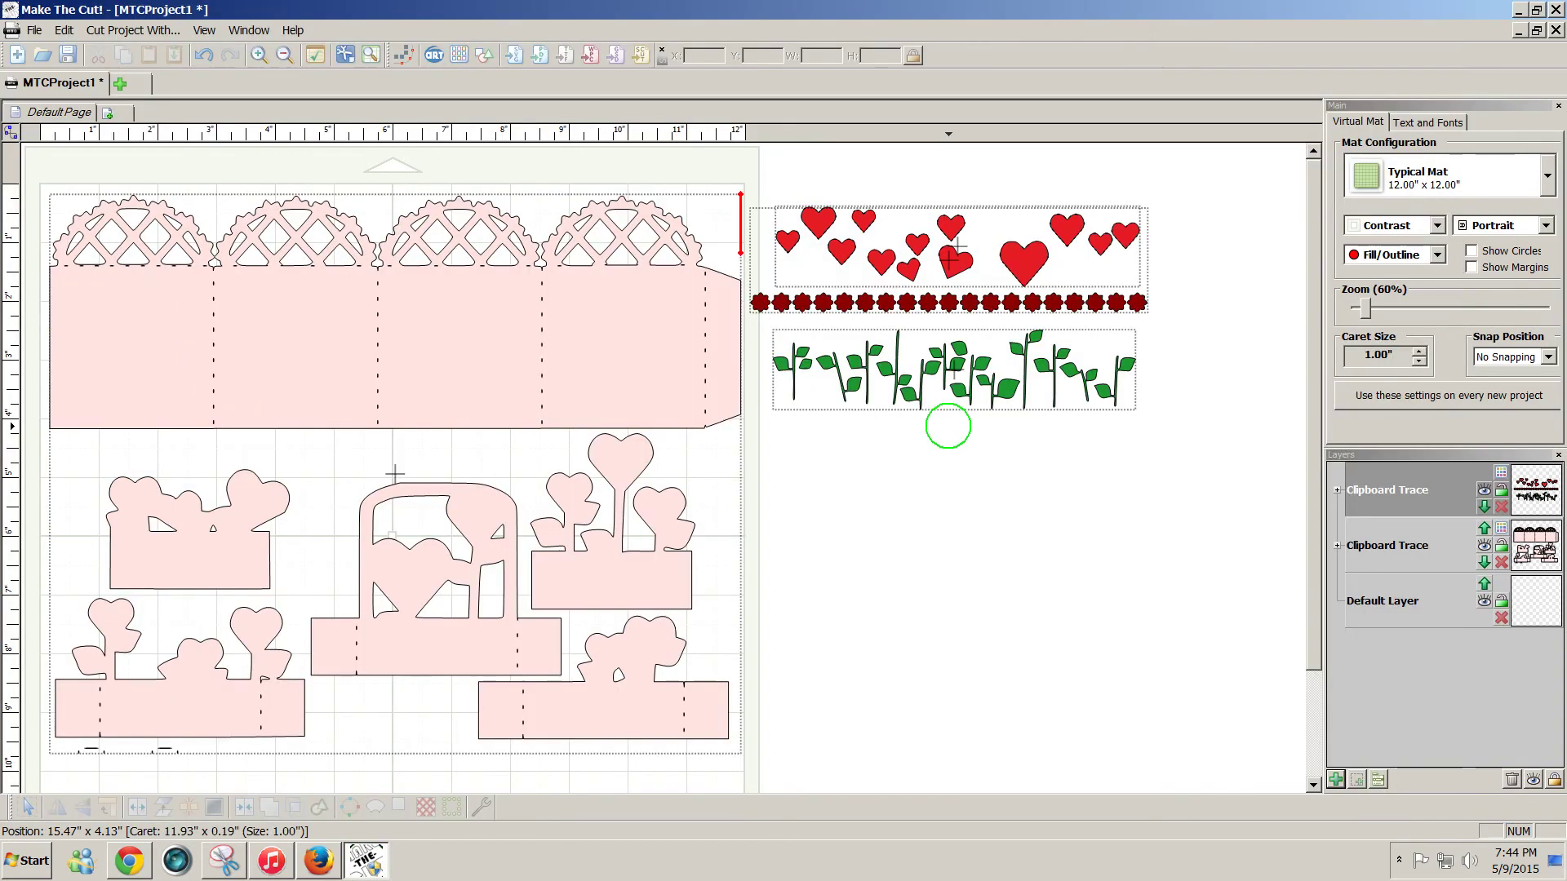
drag(740, 200, 1306, 555)
double_click(836, 56)
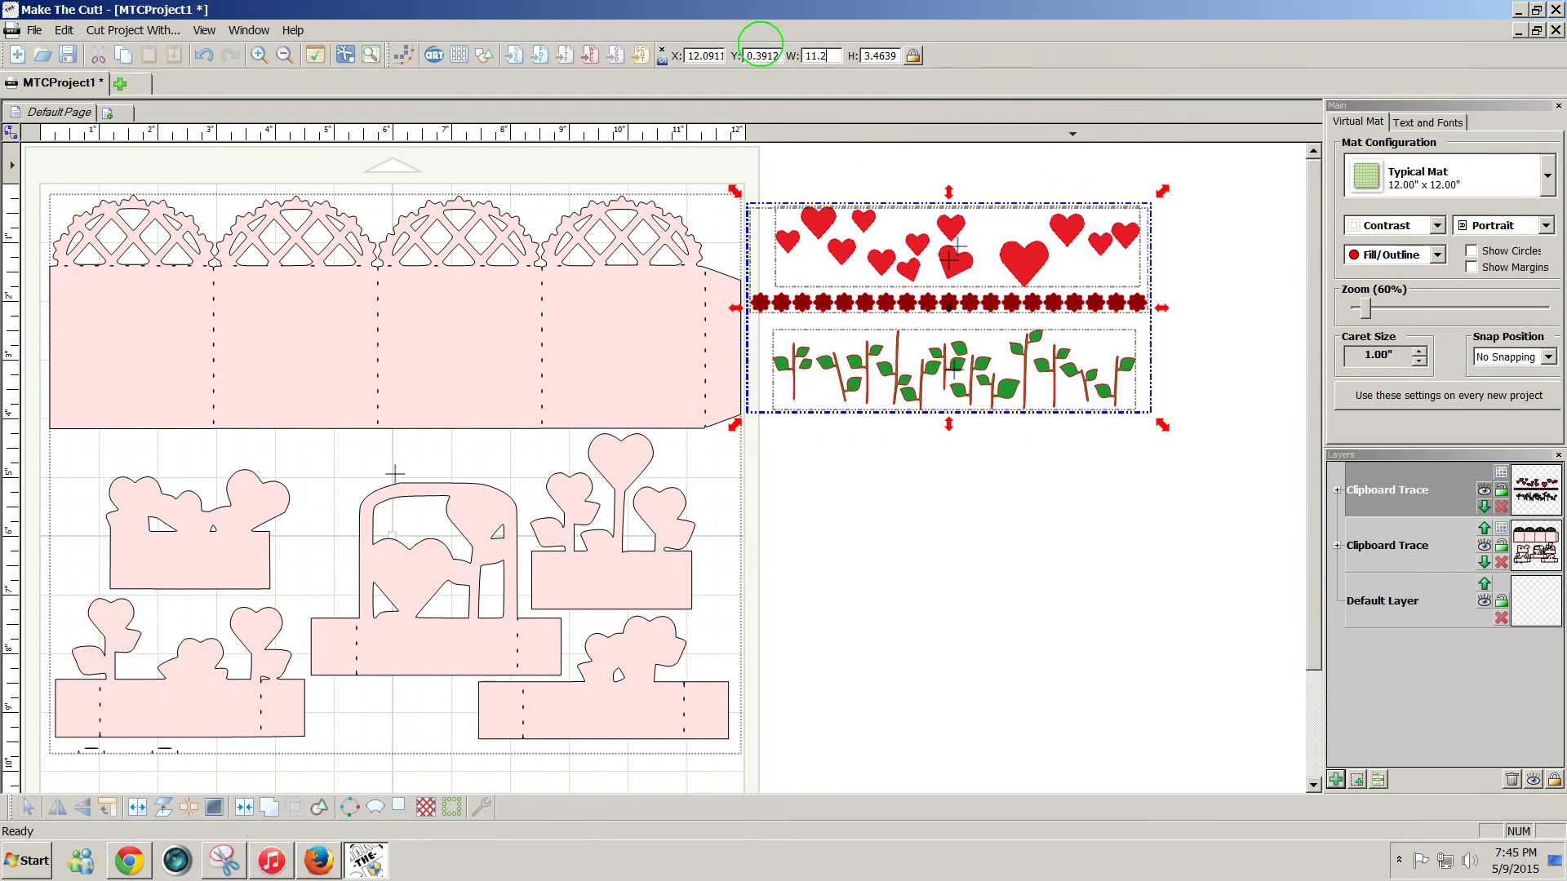
key(Return)
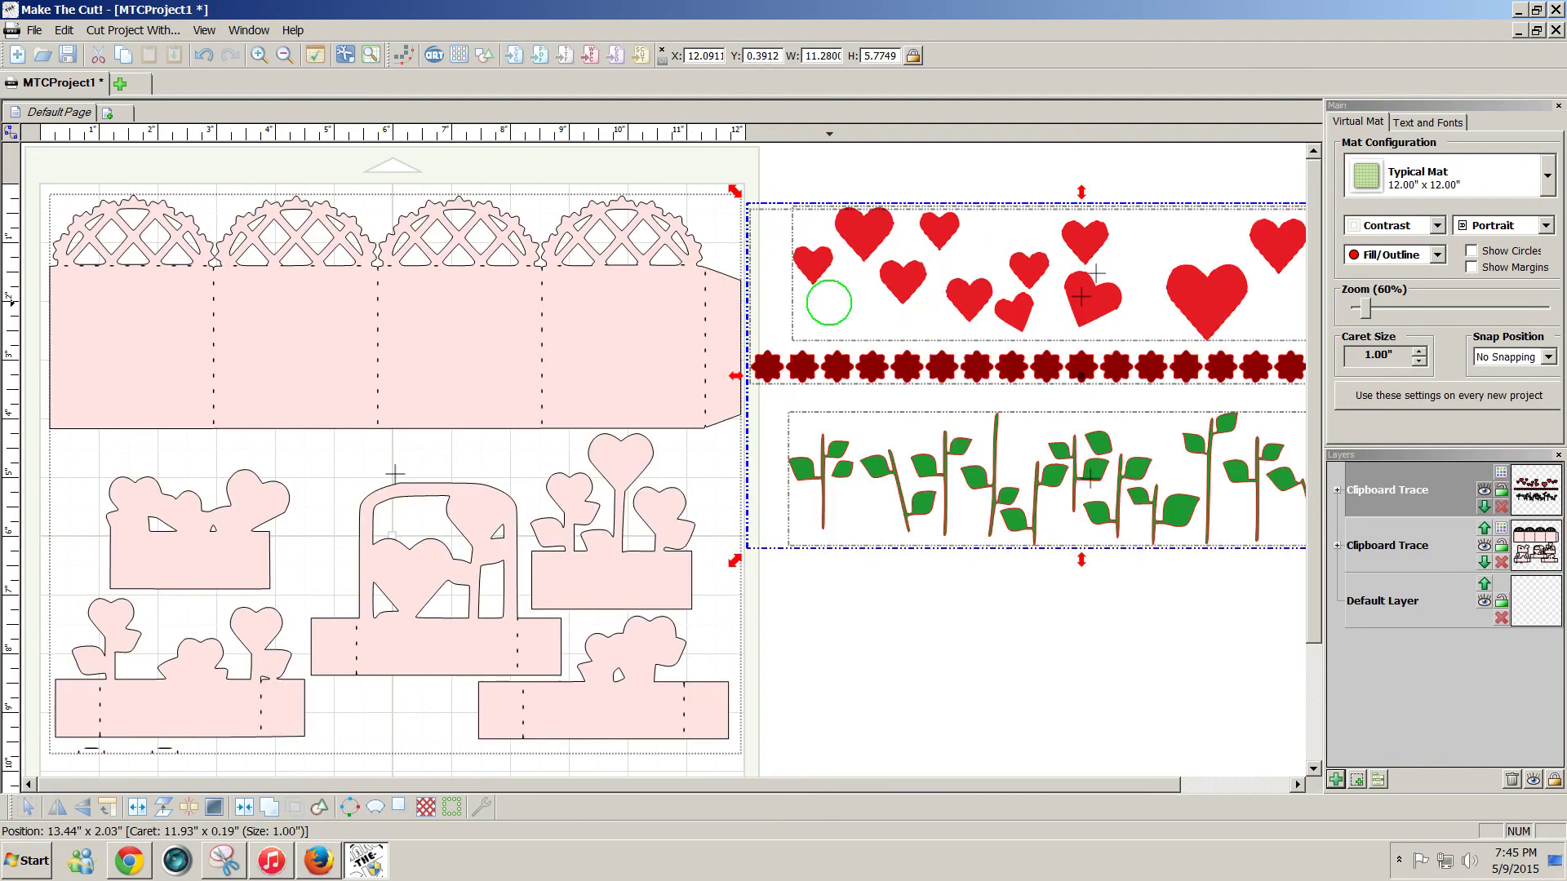
drag(805, 274, 811, 269)
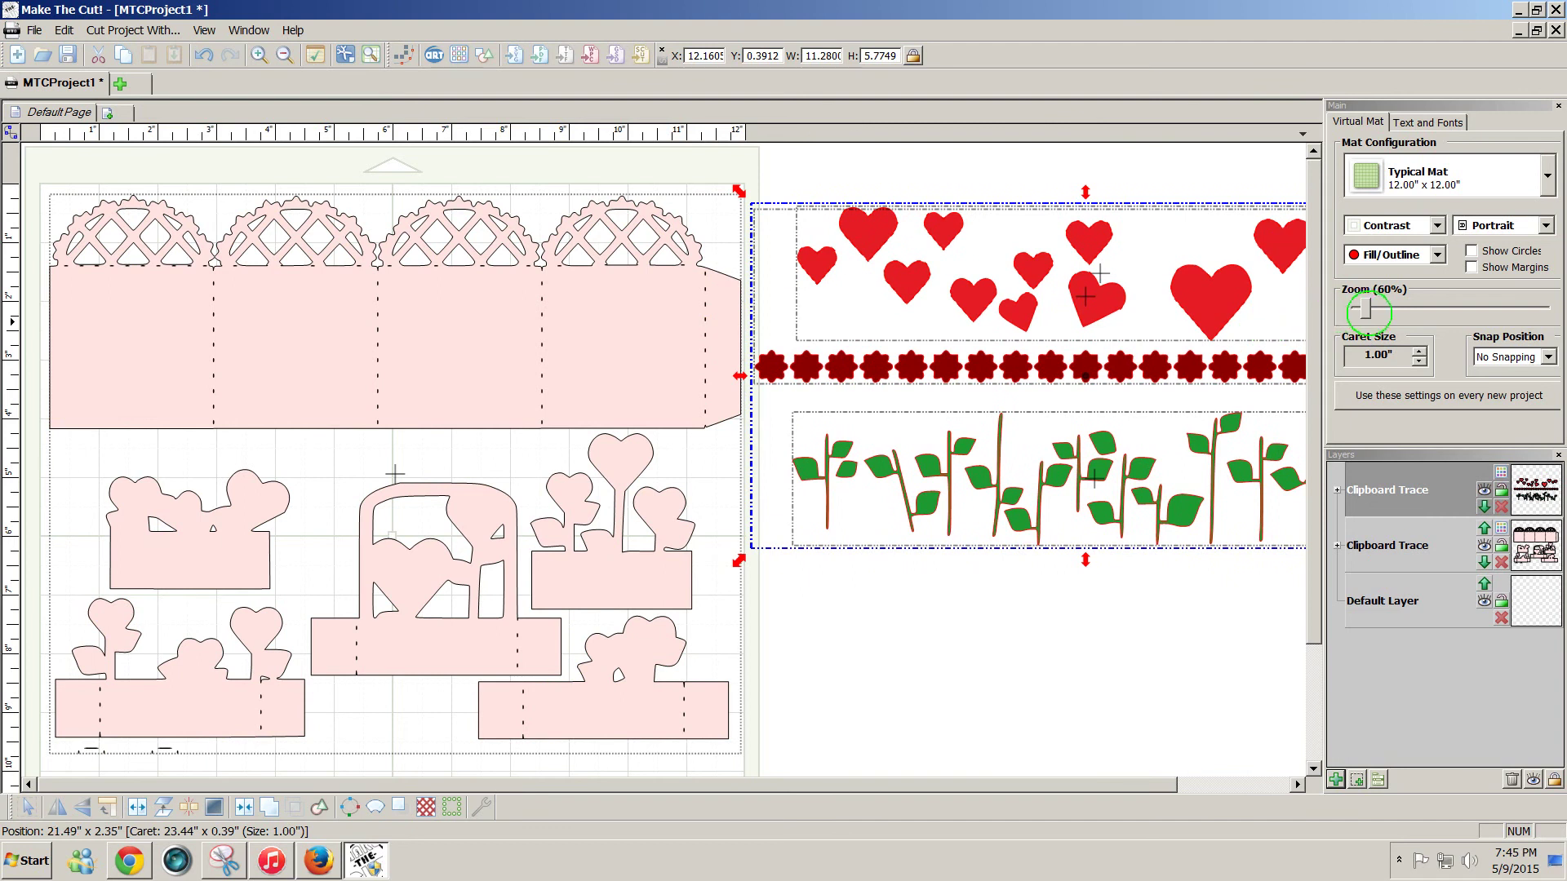
drag(1364, 309, 1379, 309)
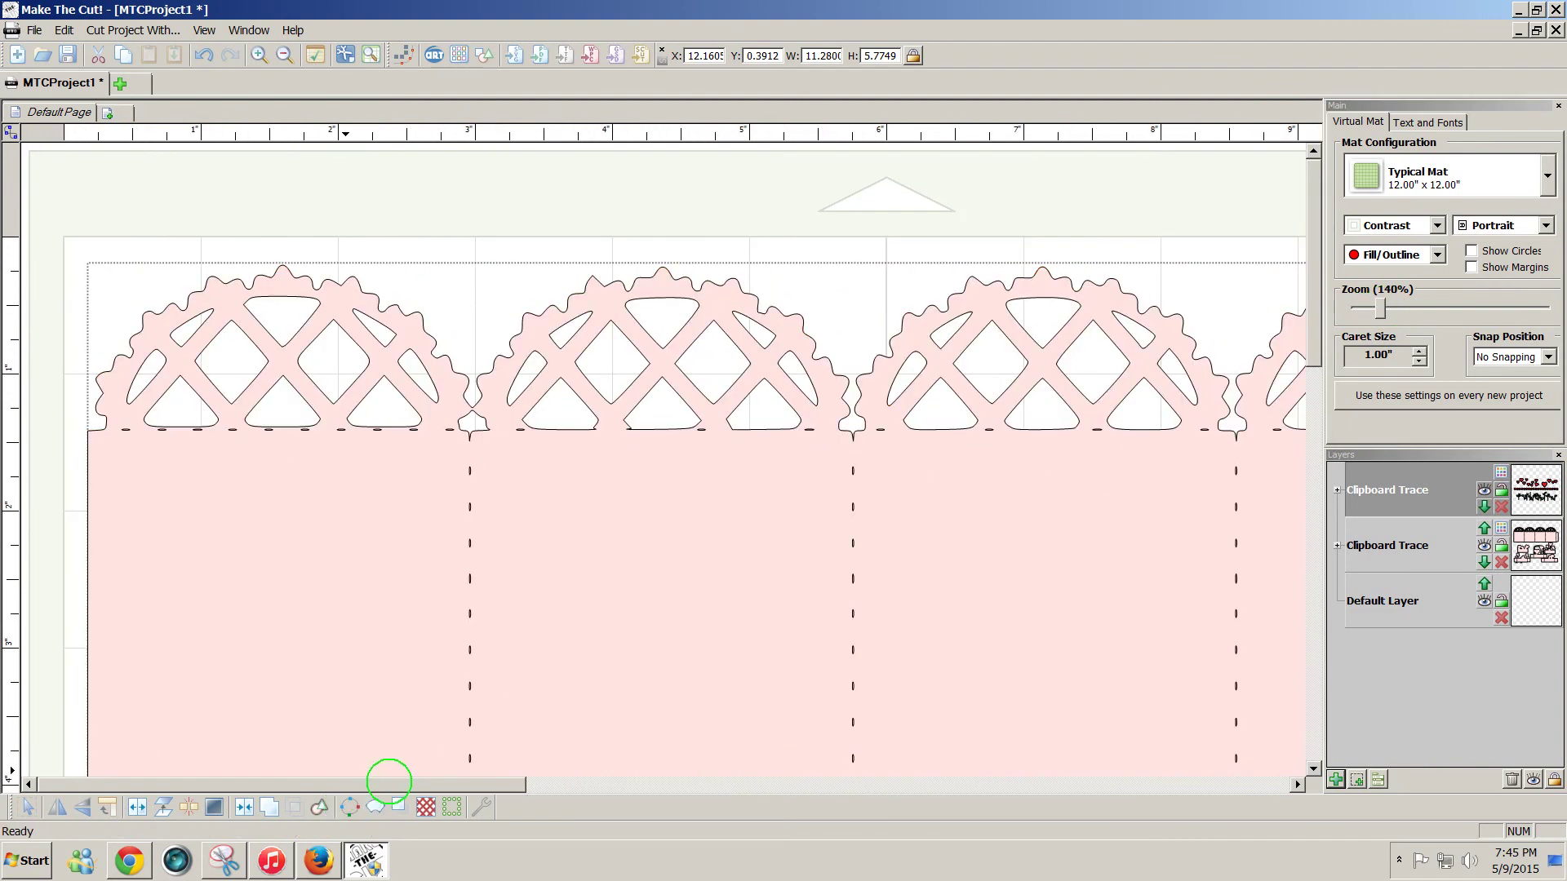
Delete the old red hearts trace group
drag(391, 785, 969, 843)
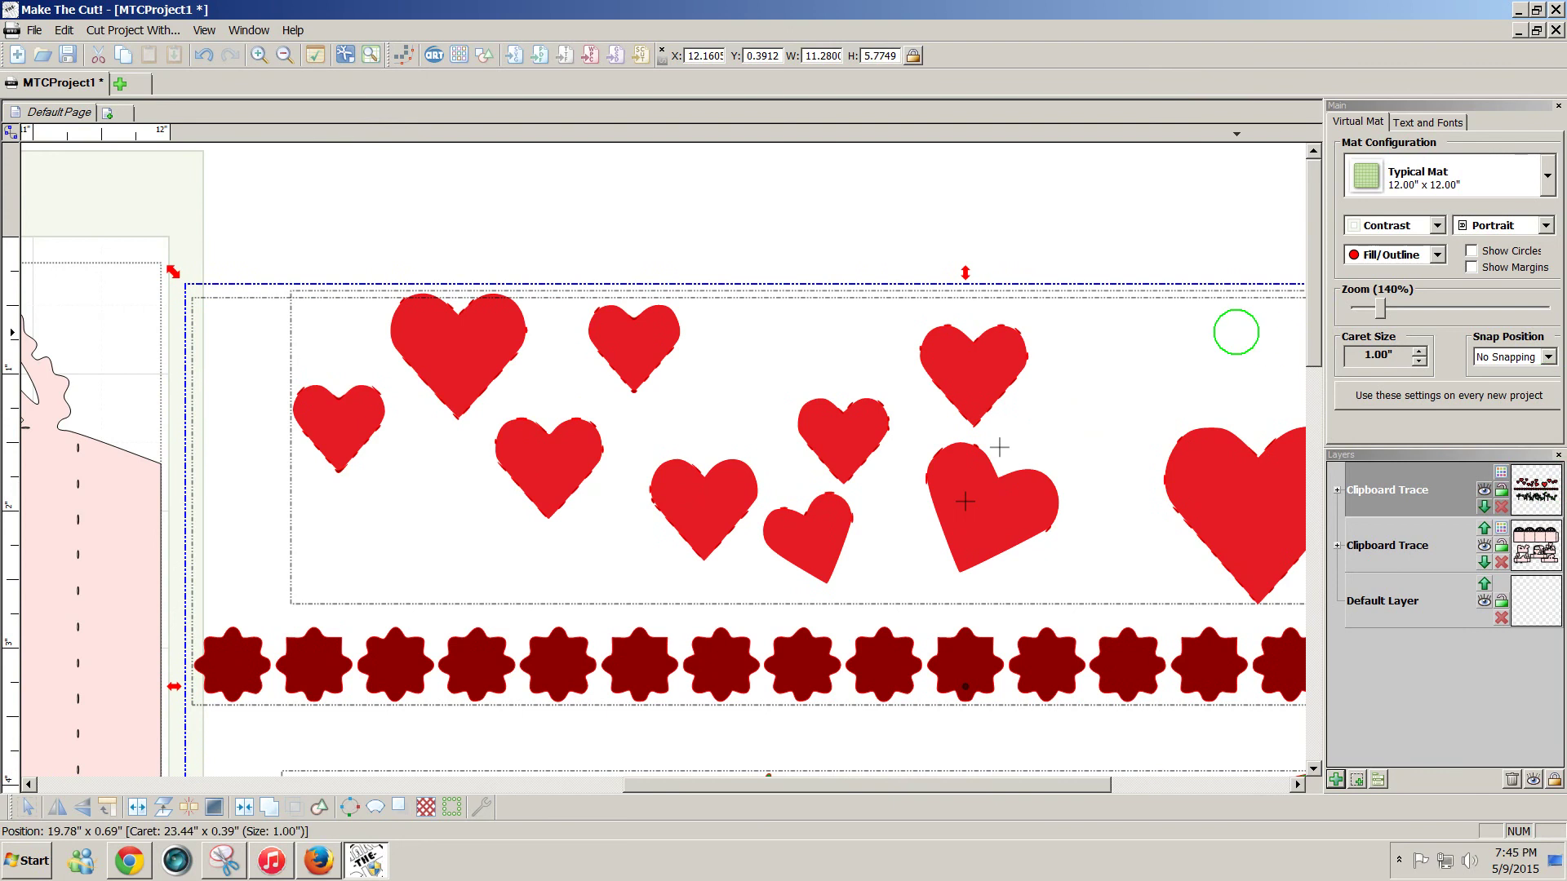
drag(1309, 350, 1307, 404)
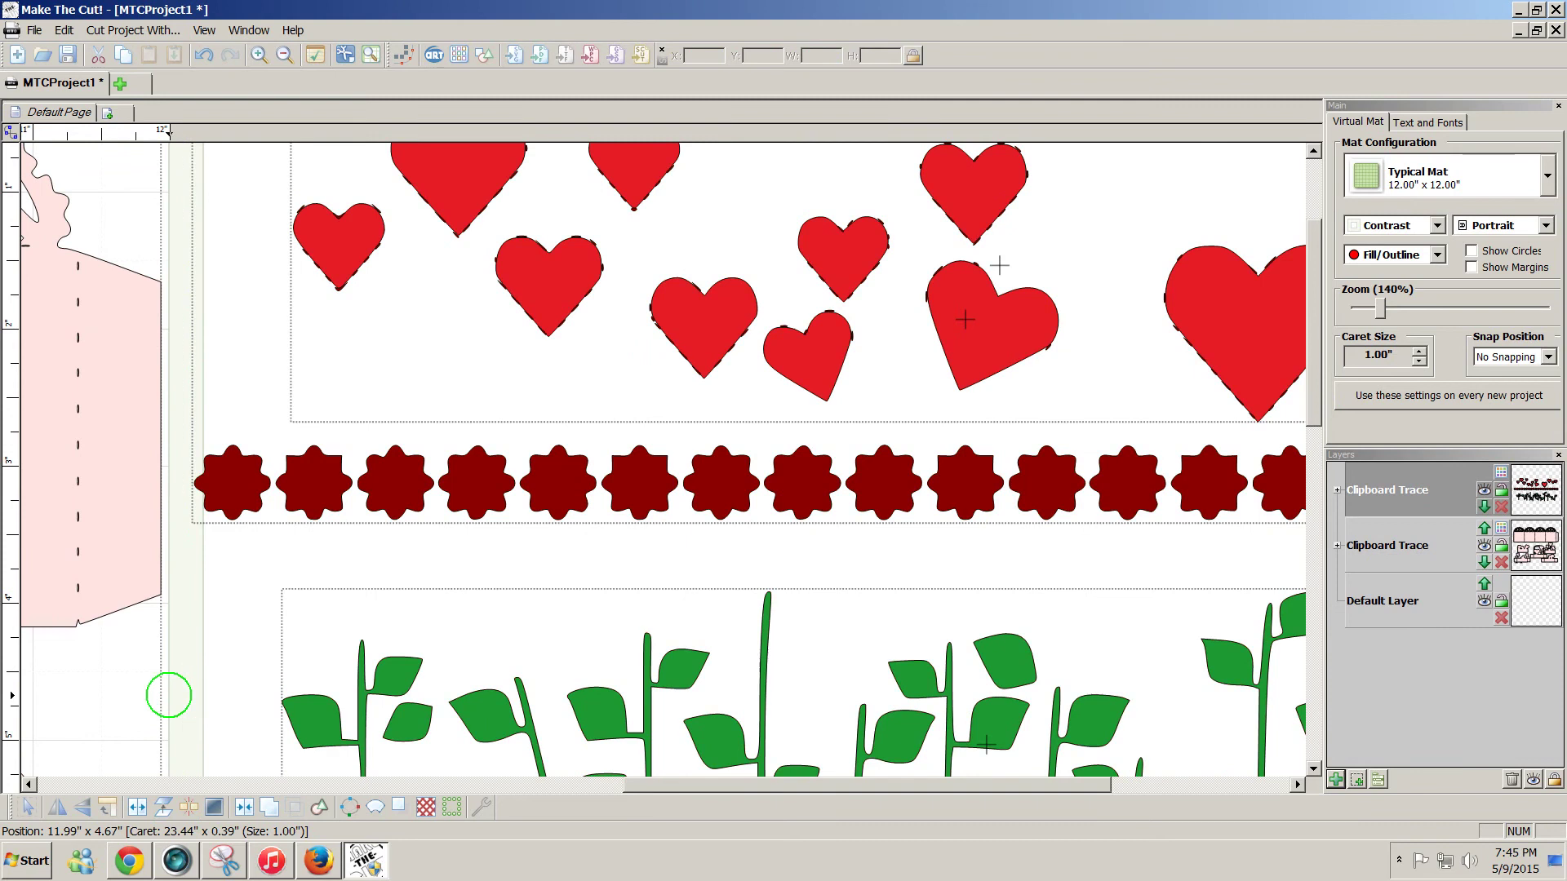
click(725, 337)
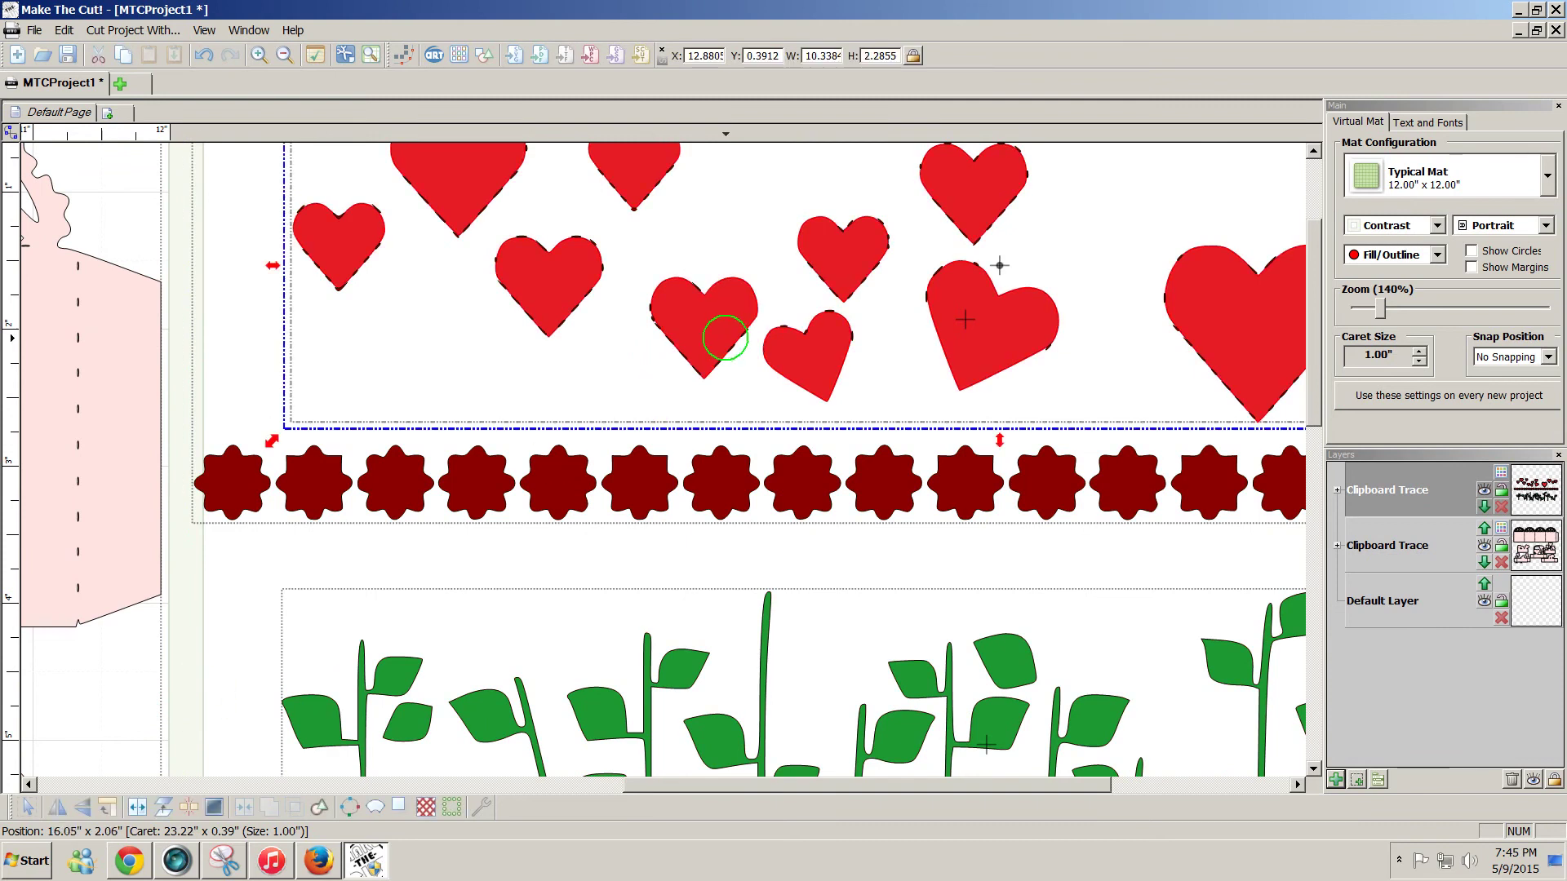
key(Delete)
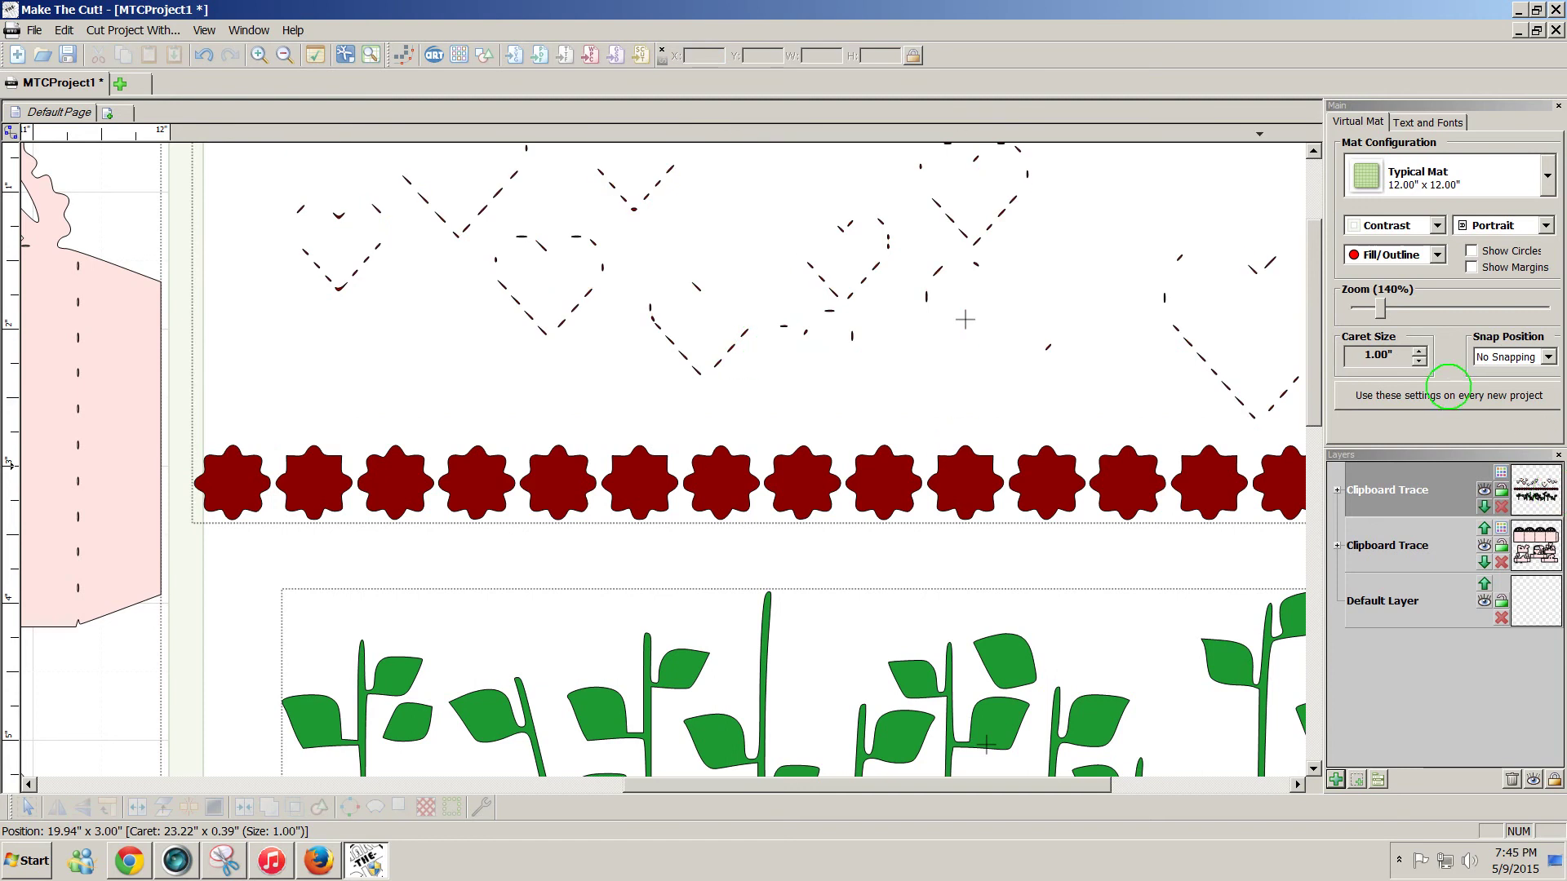
Split the dashed heart outlines into pieces and delete all the leftover cross marks
scroll(1297, 408, up, 3)
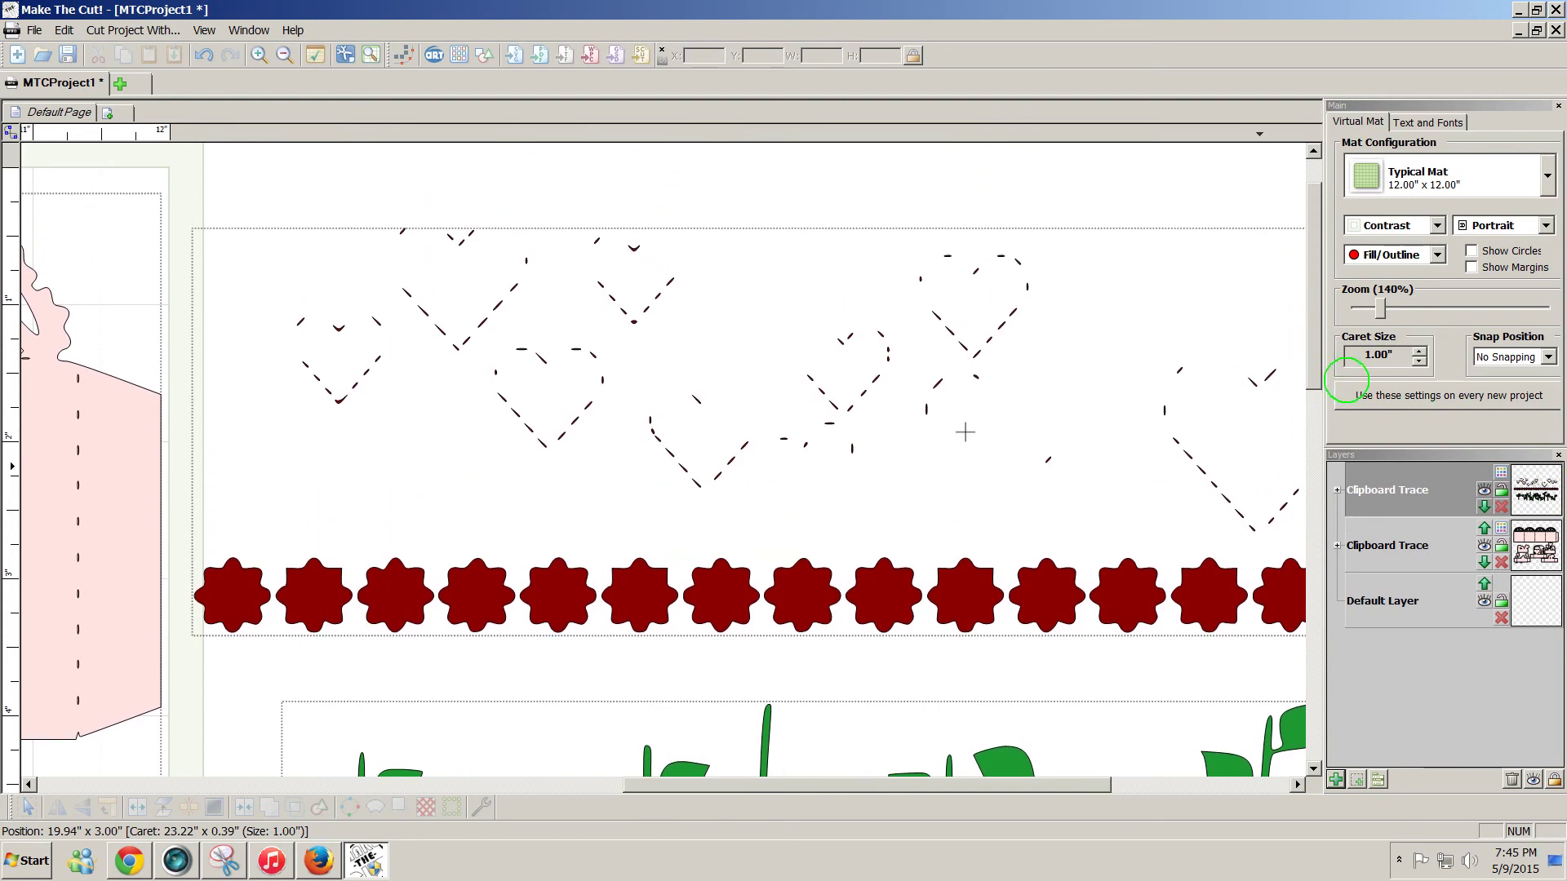
mouse_move(214, 188)
mouse_down()
mouse_move(629, 406)
mouse_move(632, 568)
mouse_up()
drag(1563, 585, 1558, 530)
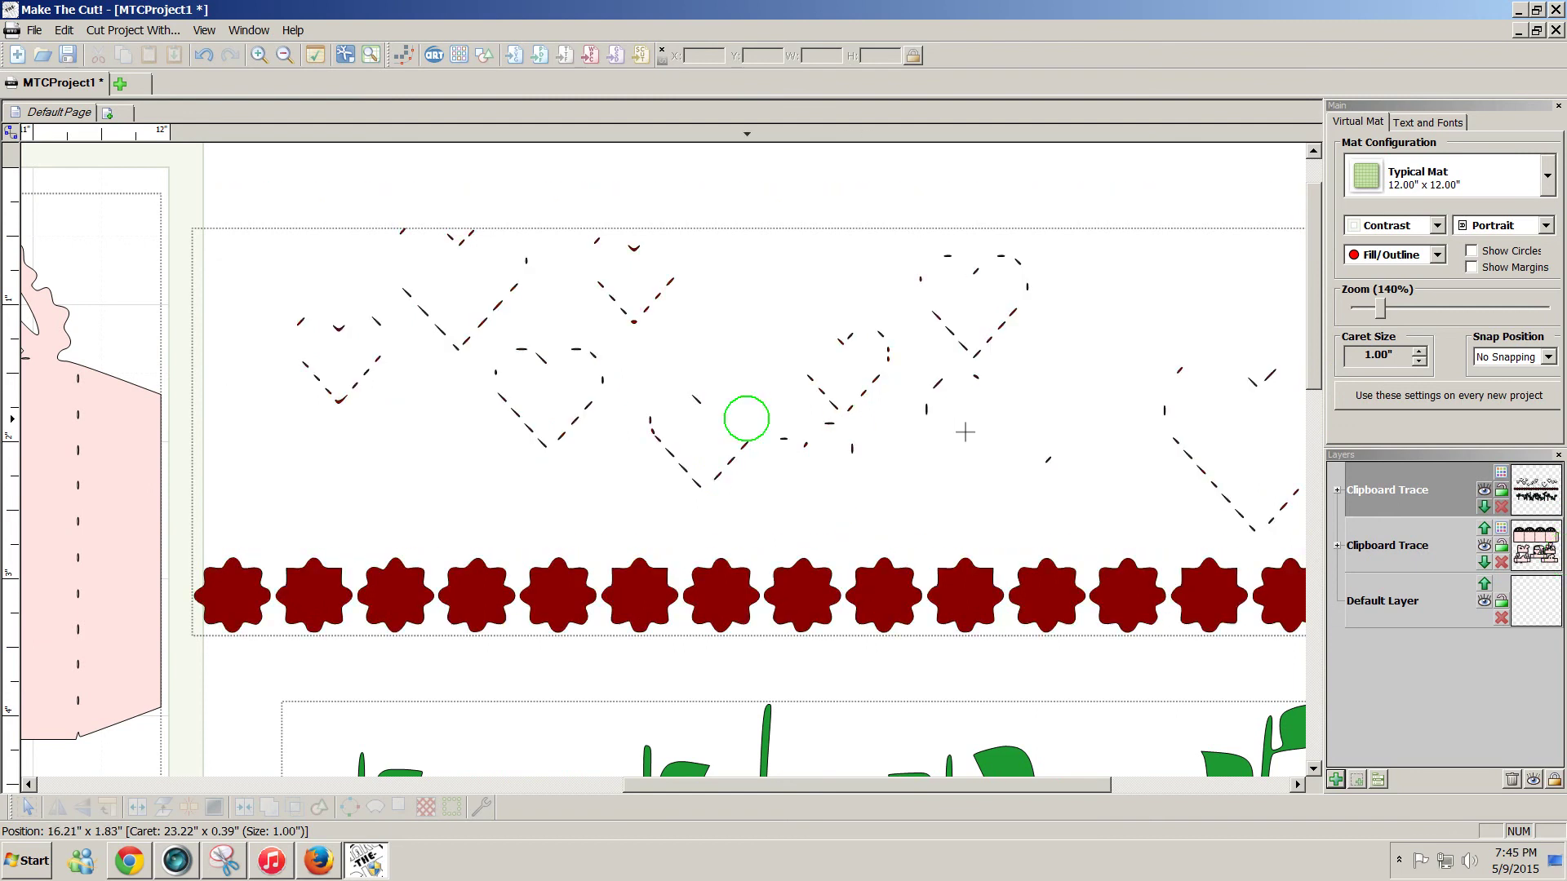
click(743, 447)
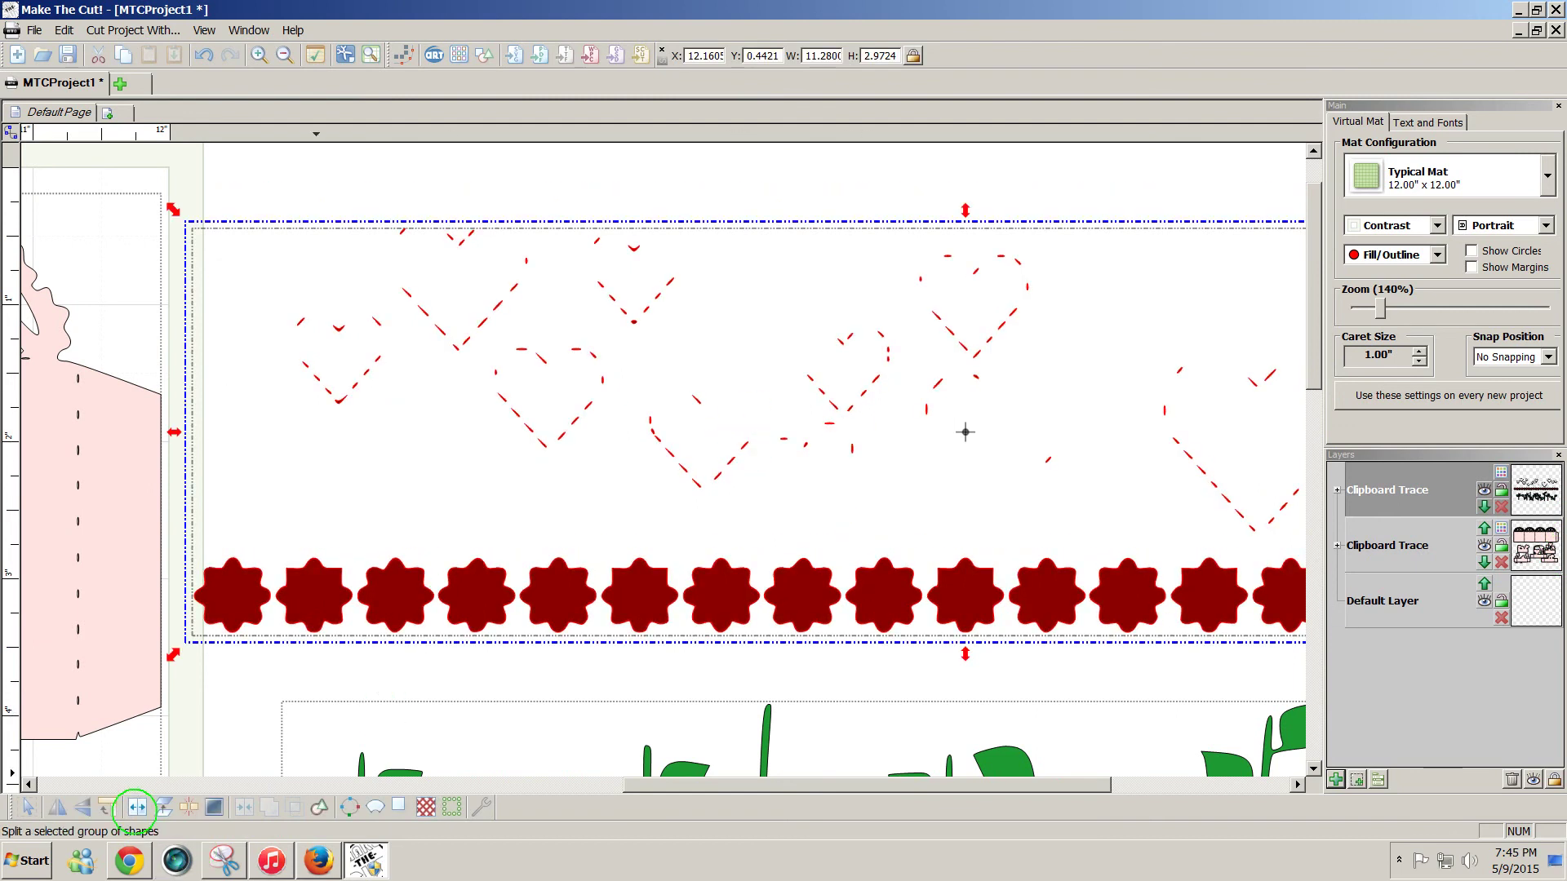
click(137, 806)
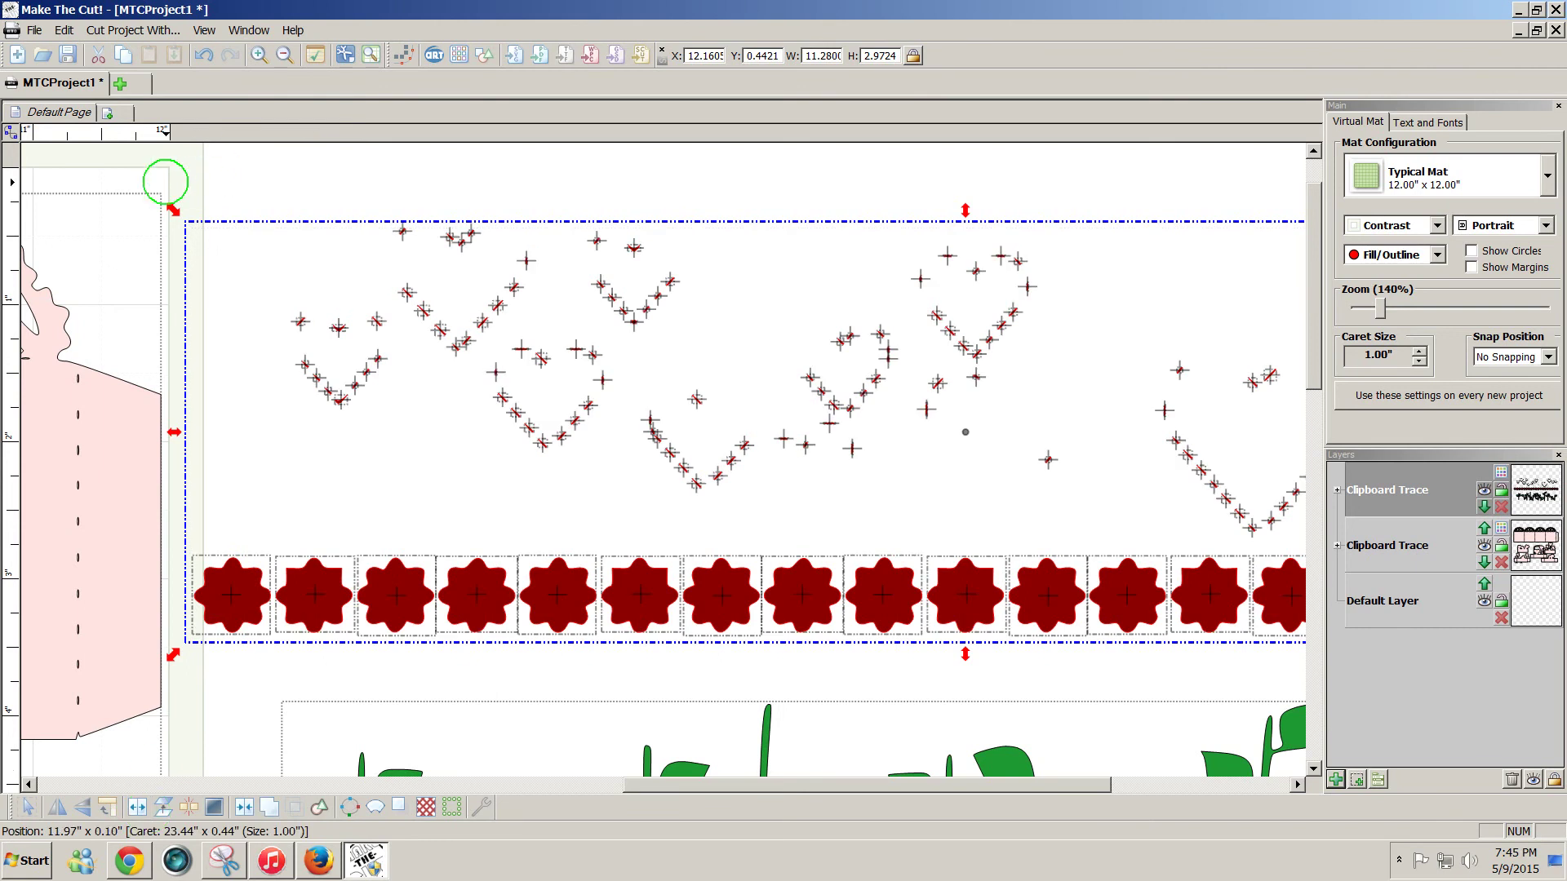
drag(165, 172, 1555, 547)
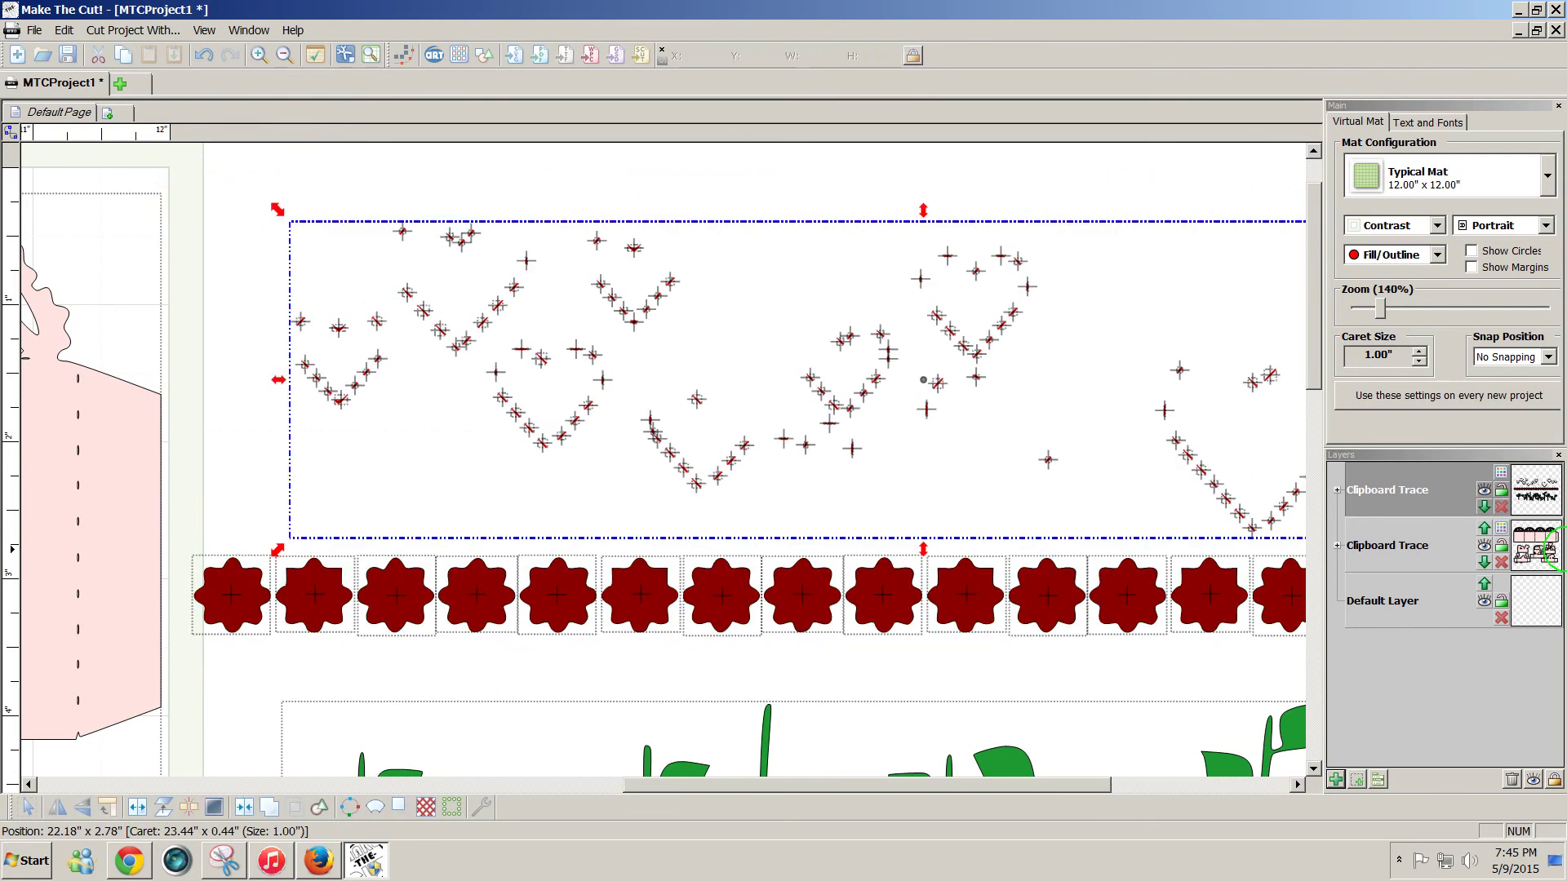
drag(731, 782, 972, 804)
drag(1031, 243, 1263, 439)
key(Delete)
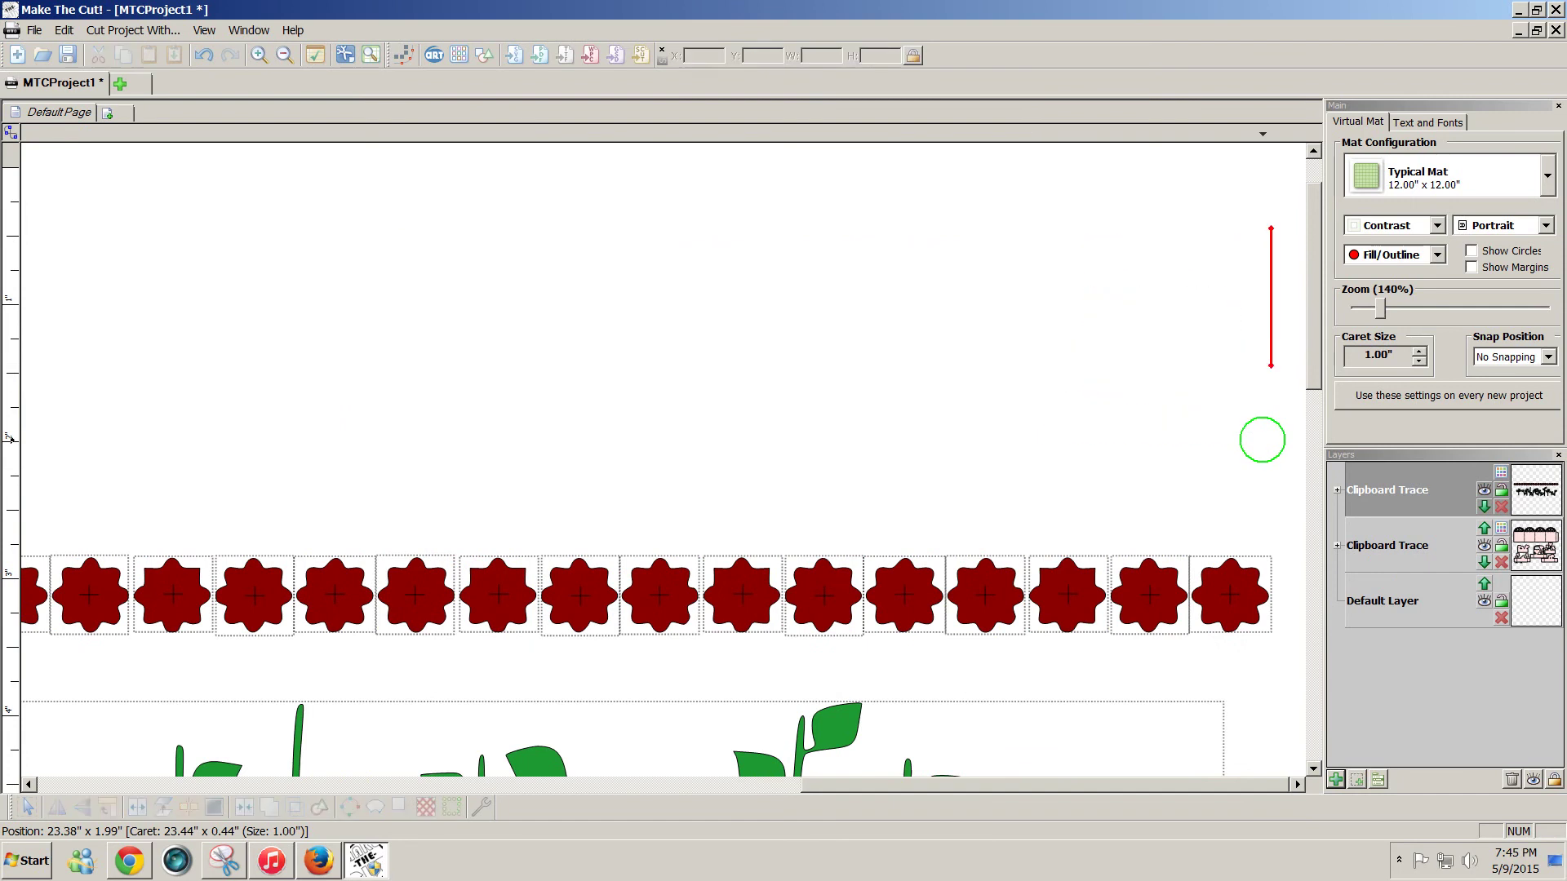
Capture a Snipping Tool snip of just the red hearts row from the Cricut design
click(138, 863)
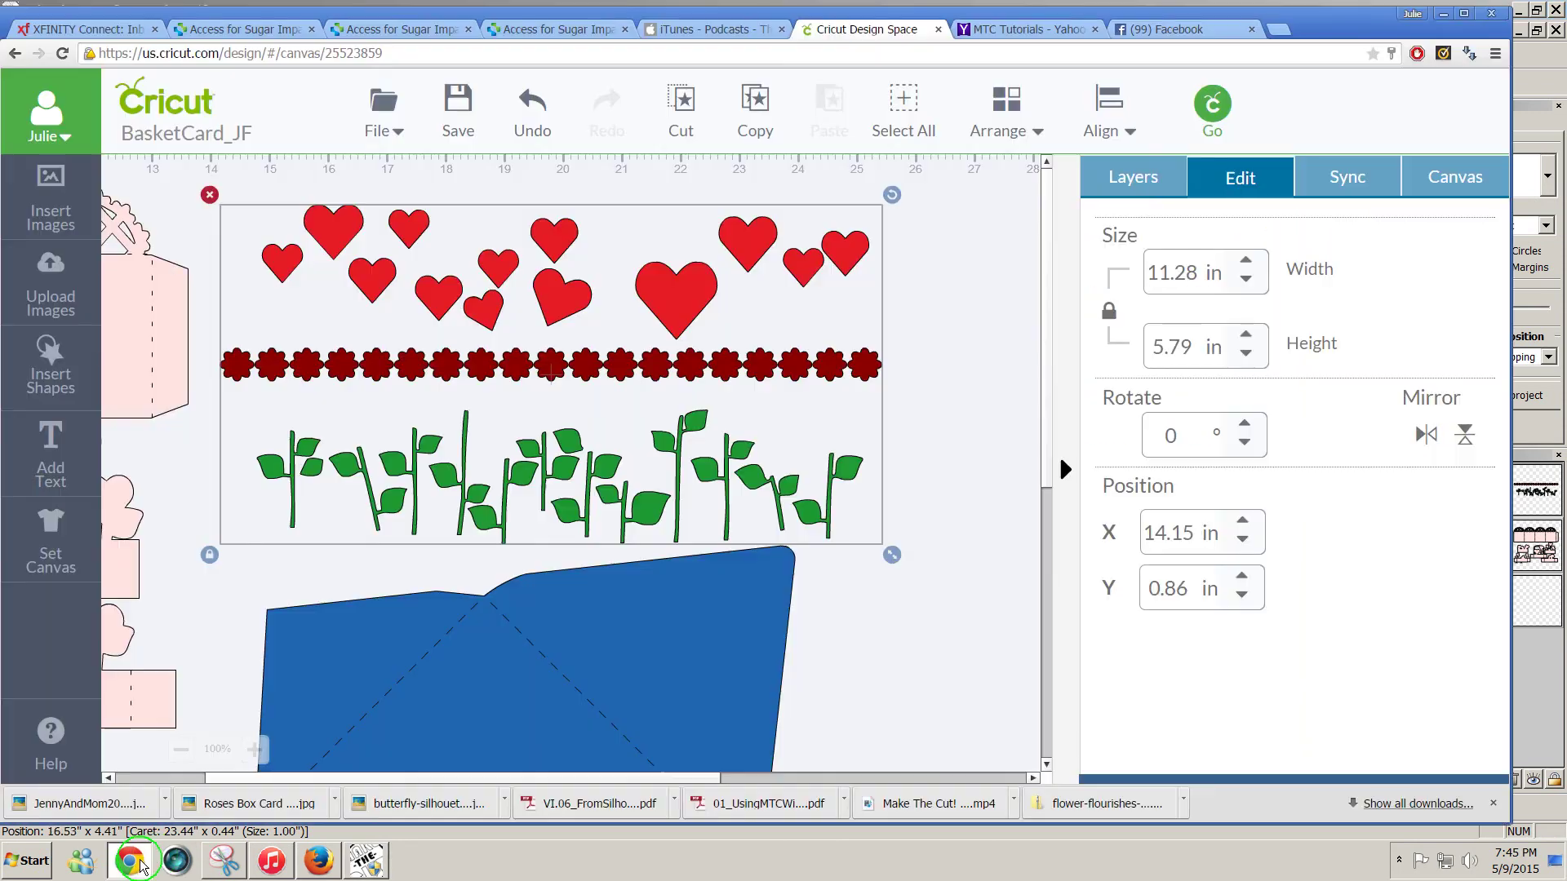
click(996, 463)
drag(228, 176, 1023, 353)
click(993, 487)
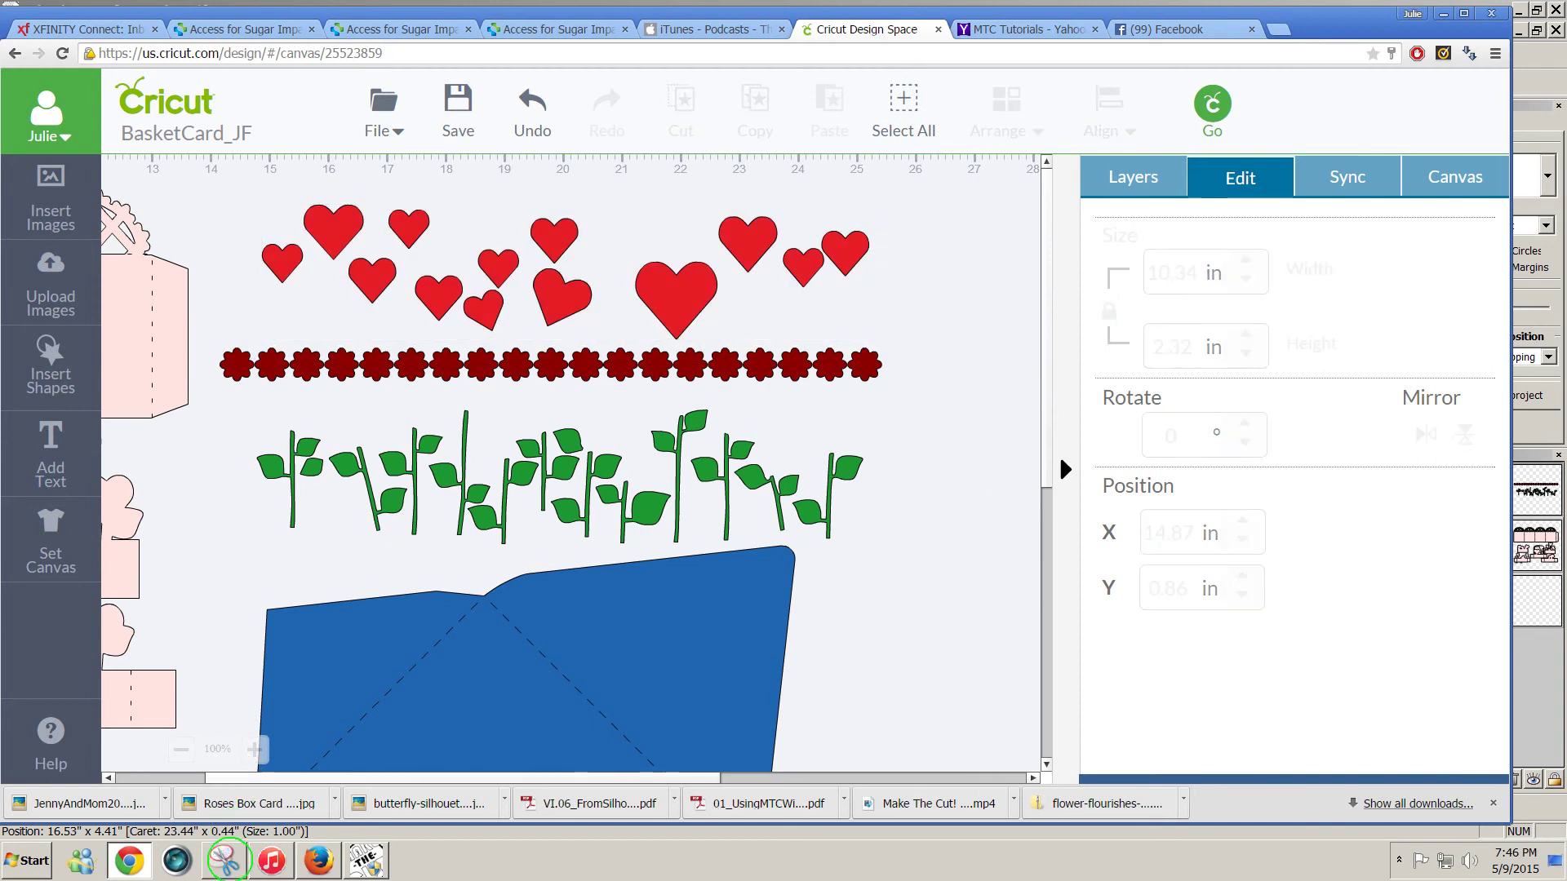
click(225, 862)
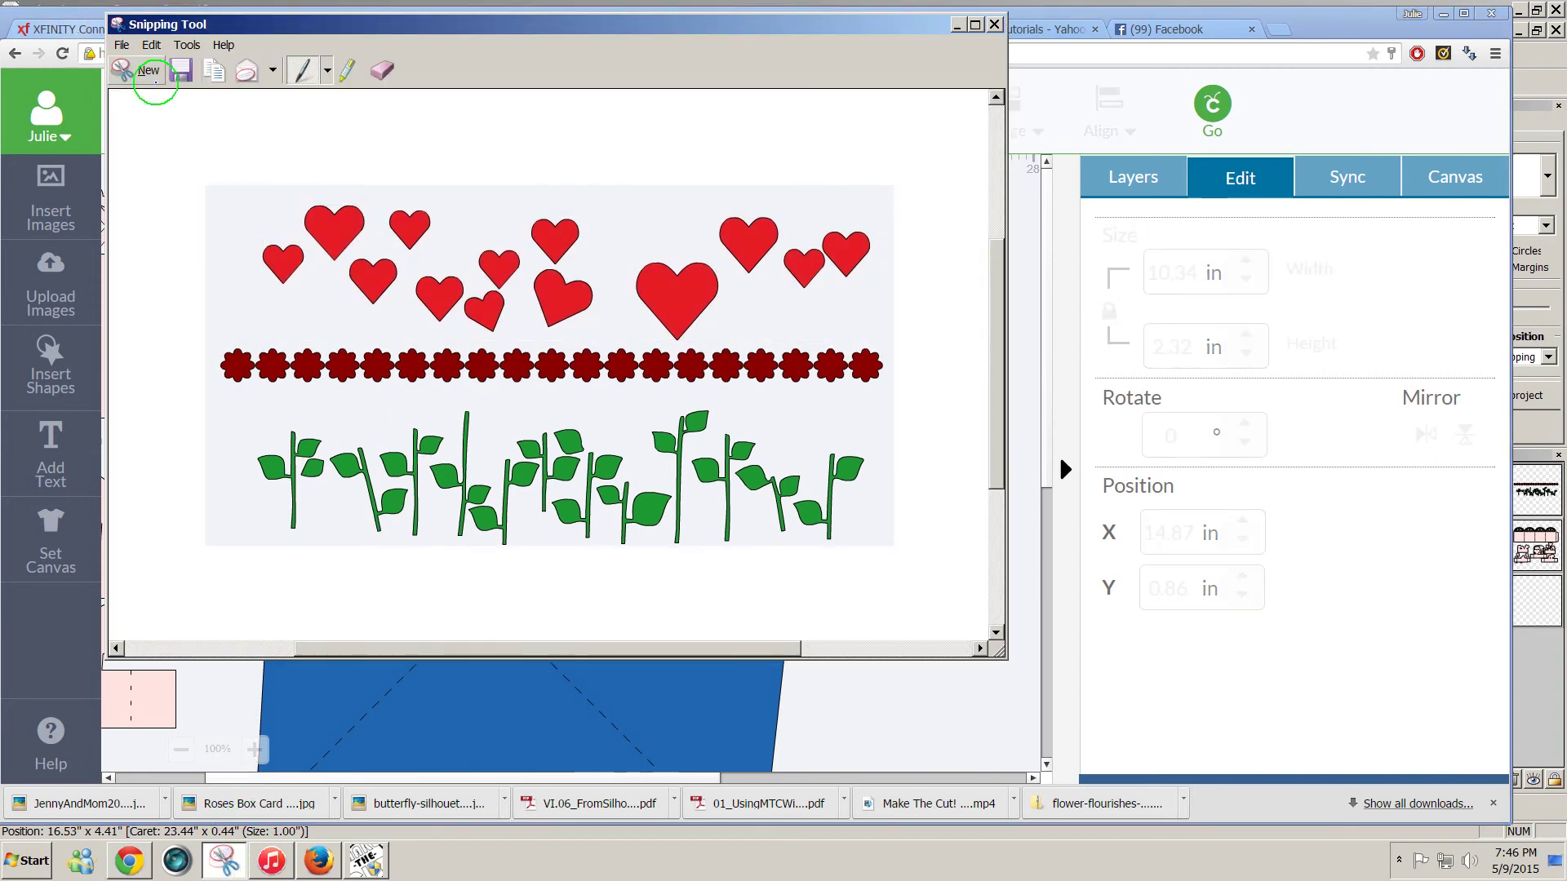
click(149, 72)
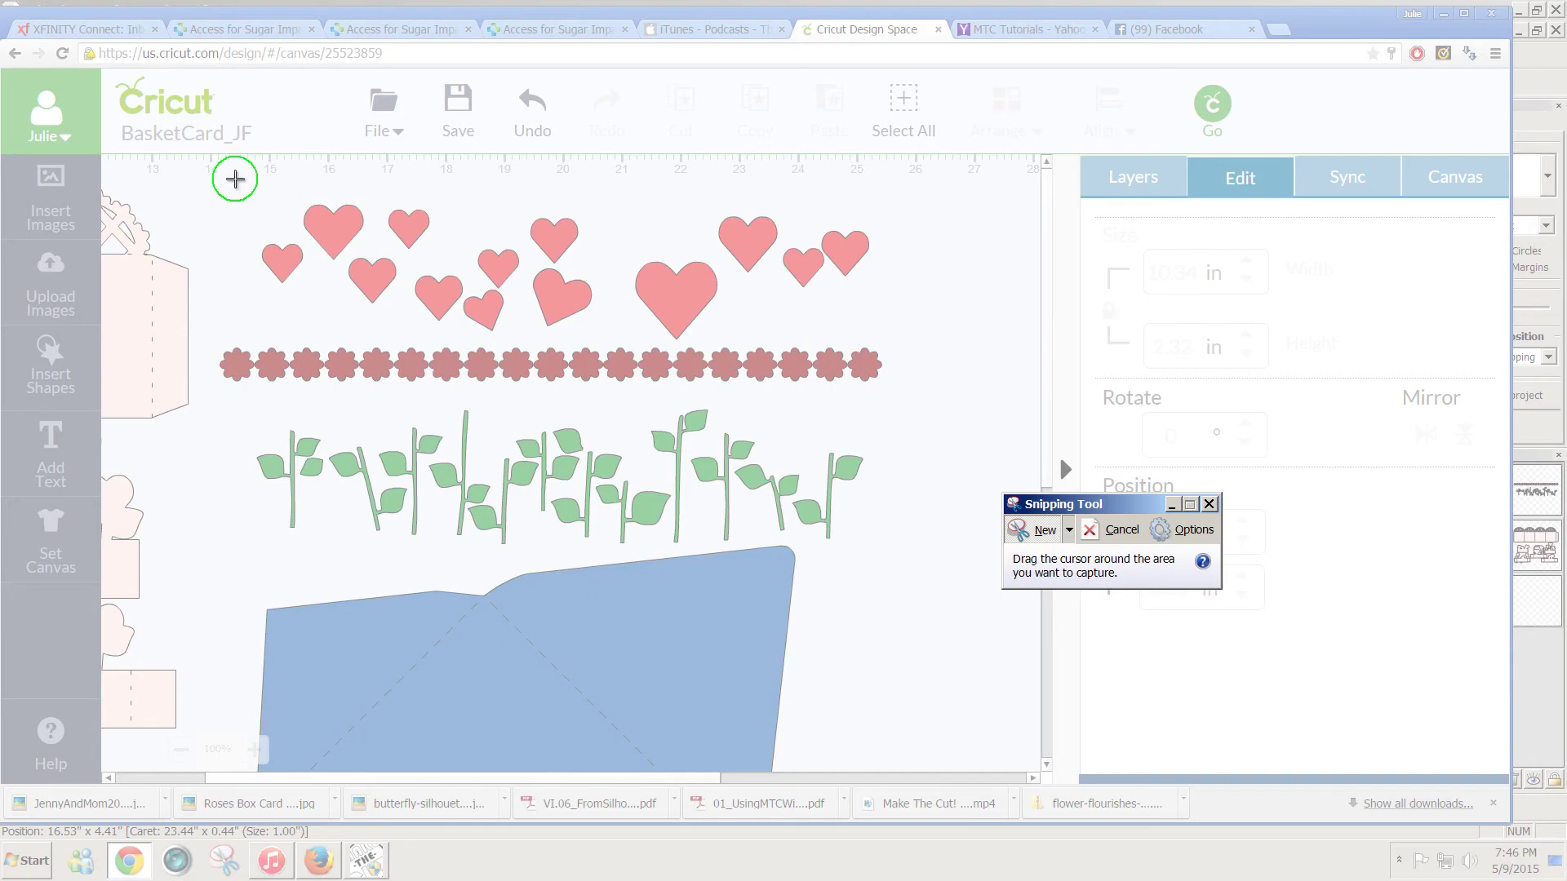
drag(235, 178, 886, 346)
click(364, 862)
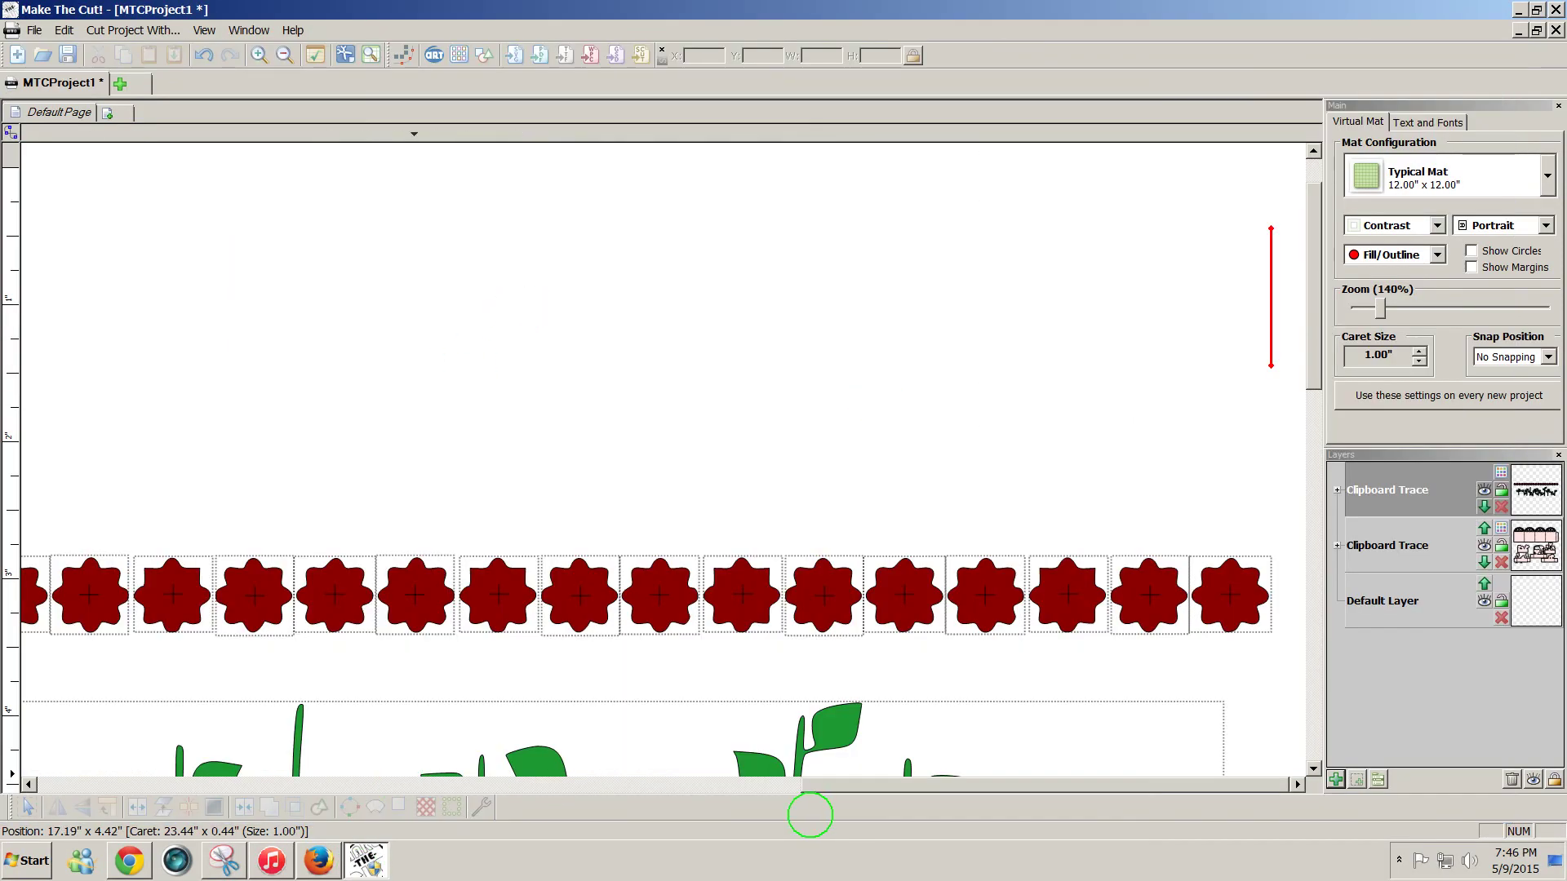
Trace the pasted hearts snip by its red colour at tolerance 9 and import the hearts
drag(856, 783, 662, 782)
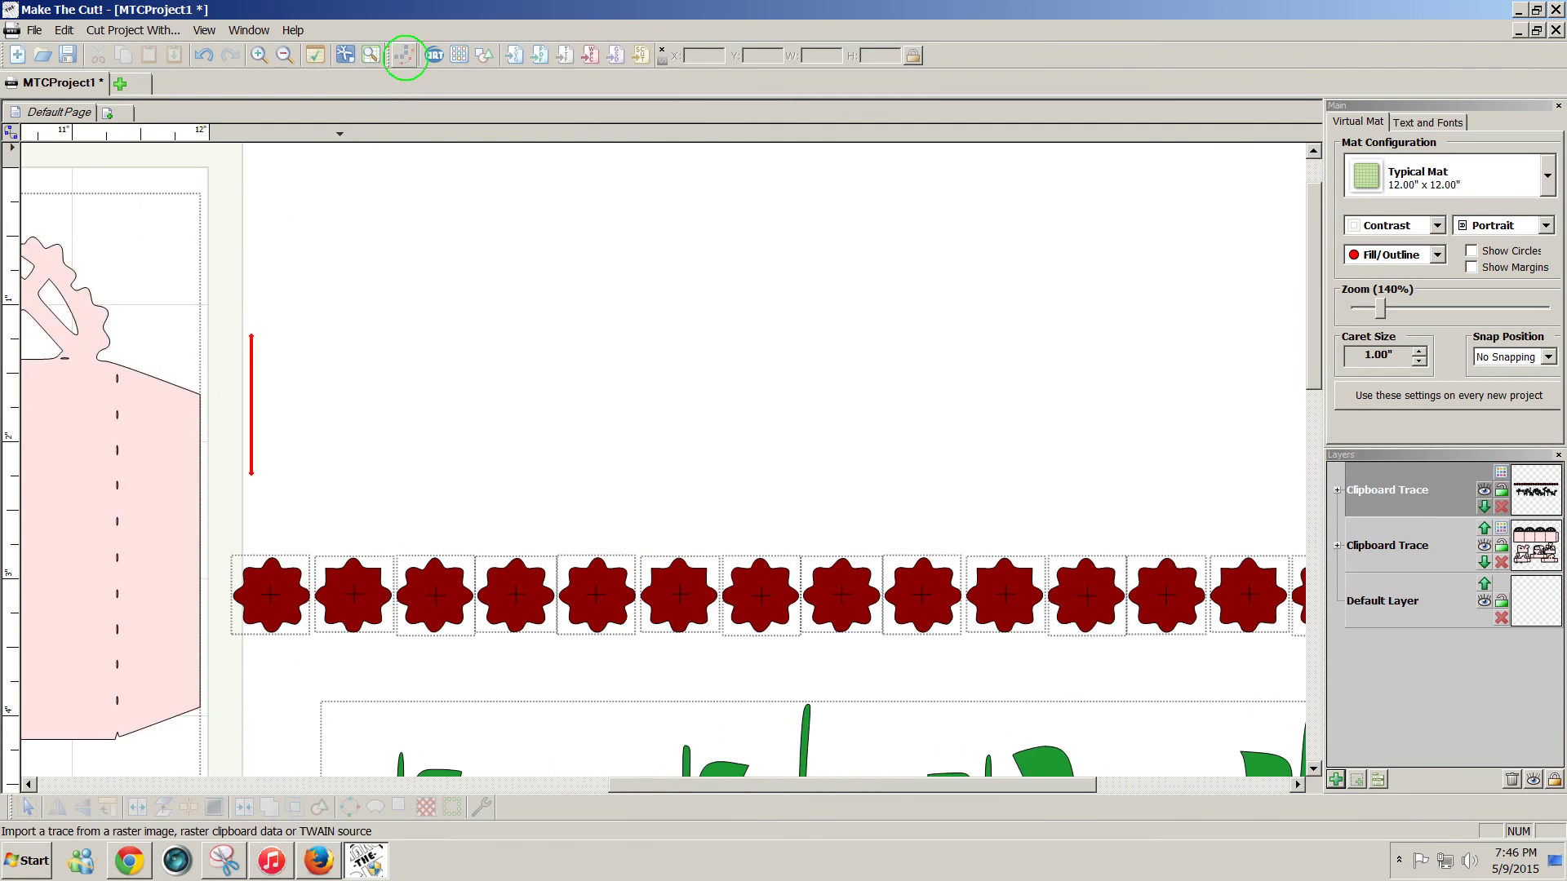
click(404, 55)
click(1270, 473)
click(936, 386)
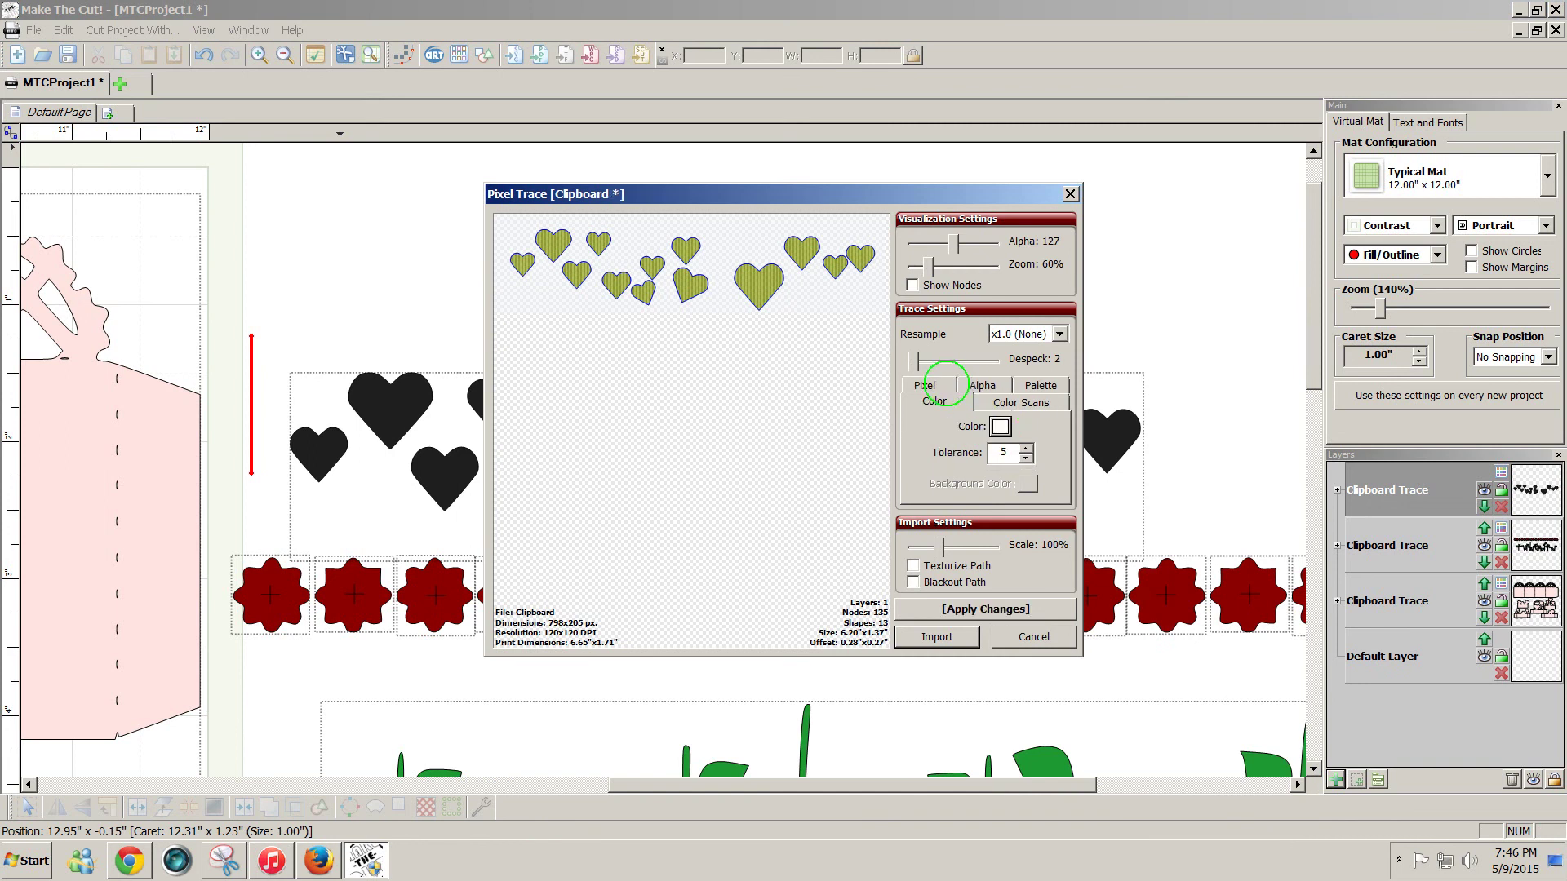
click(1001, 426)
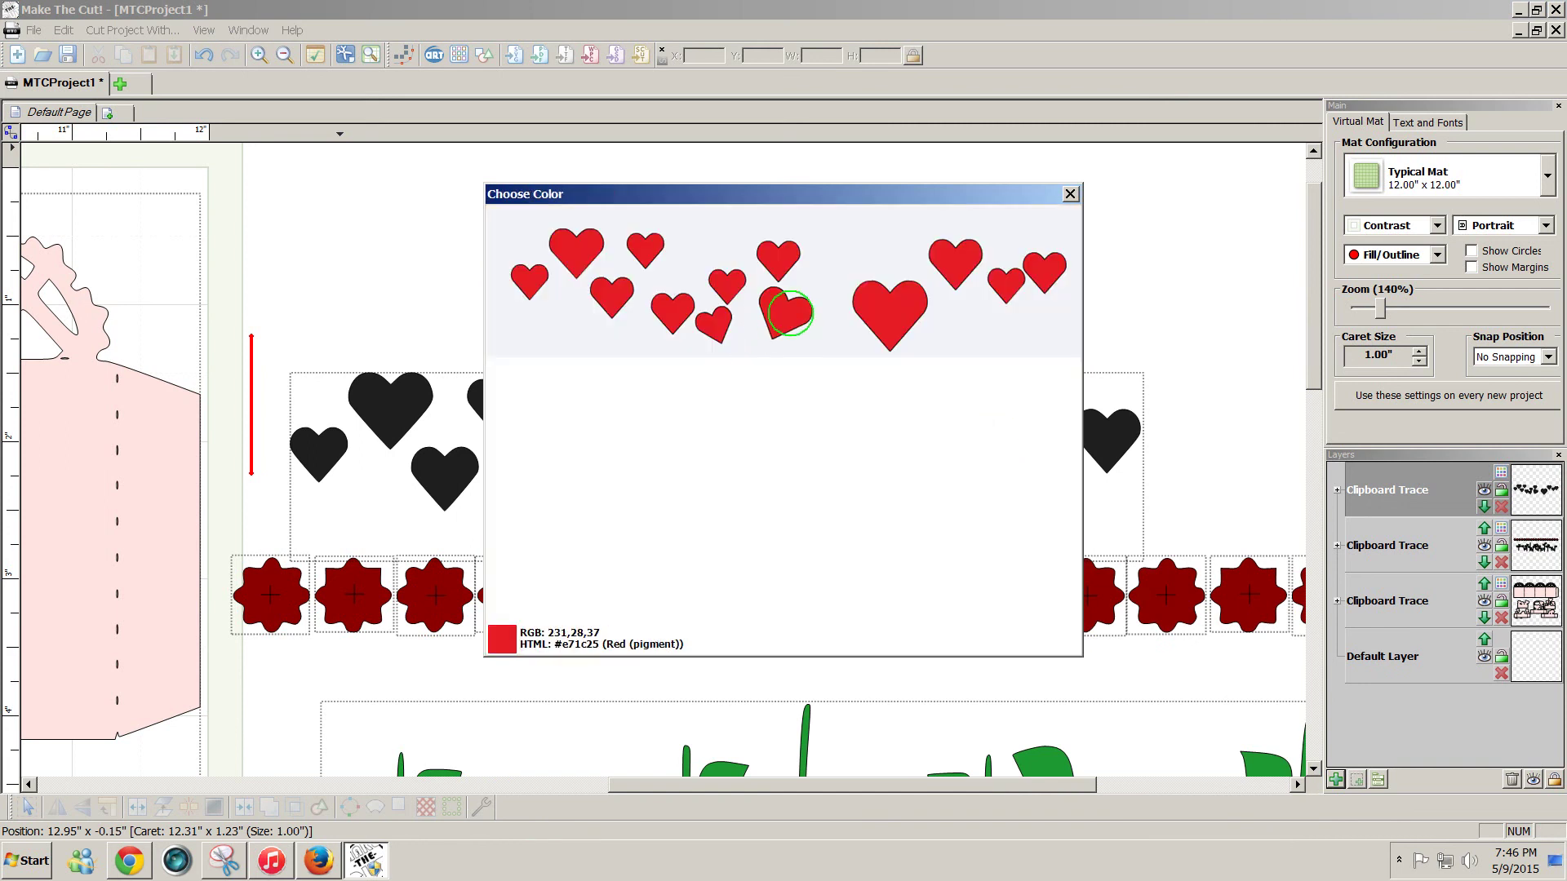
click(787, 314)
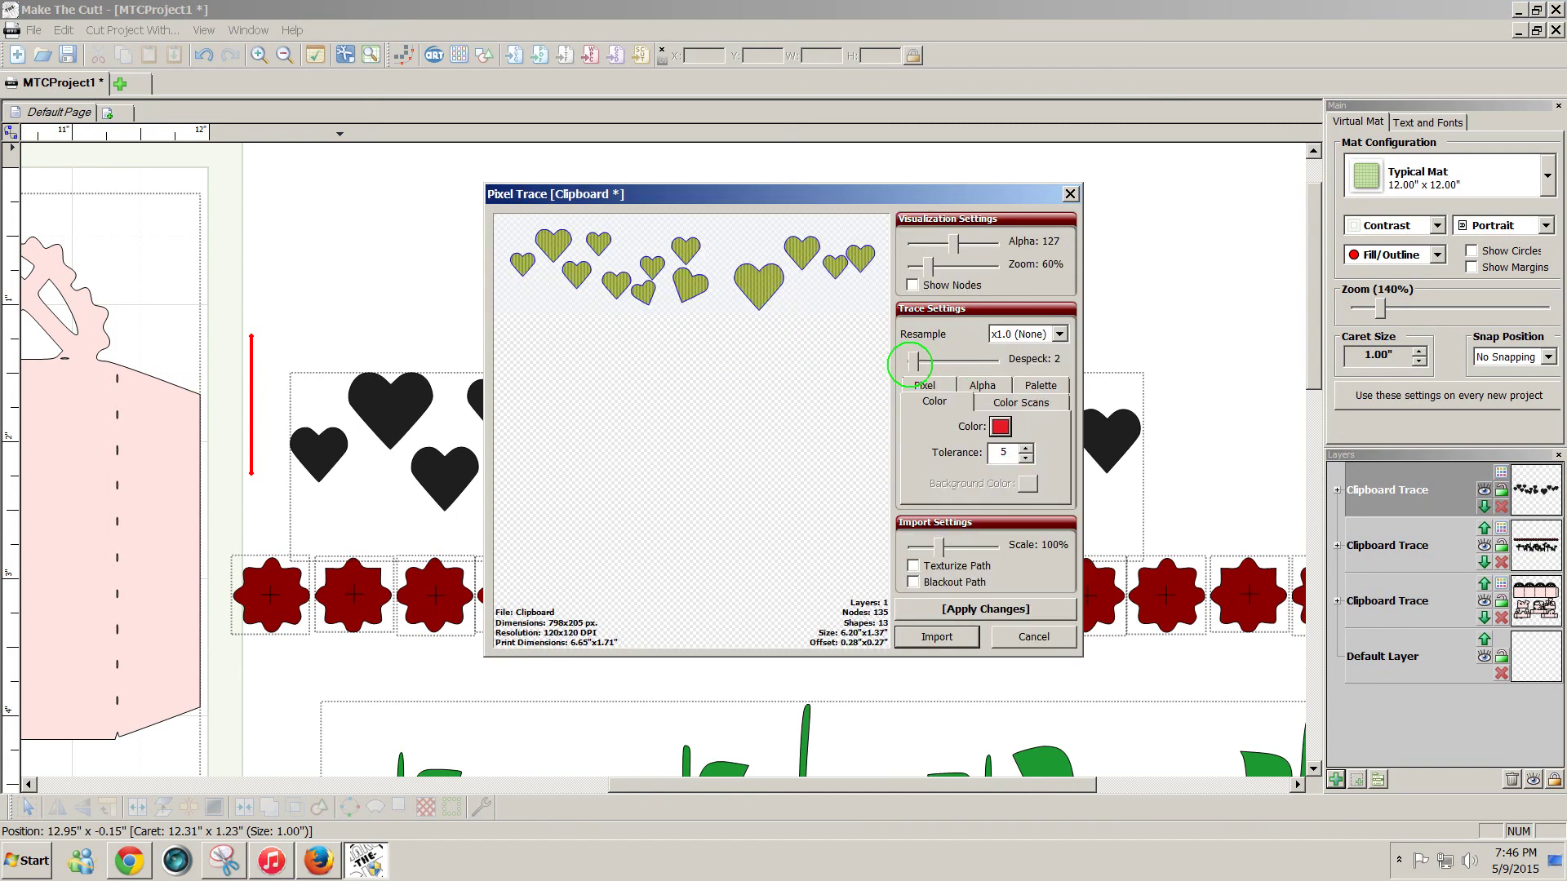
drag(928, 267, 994, 265)
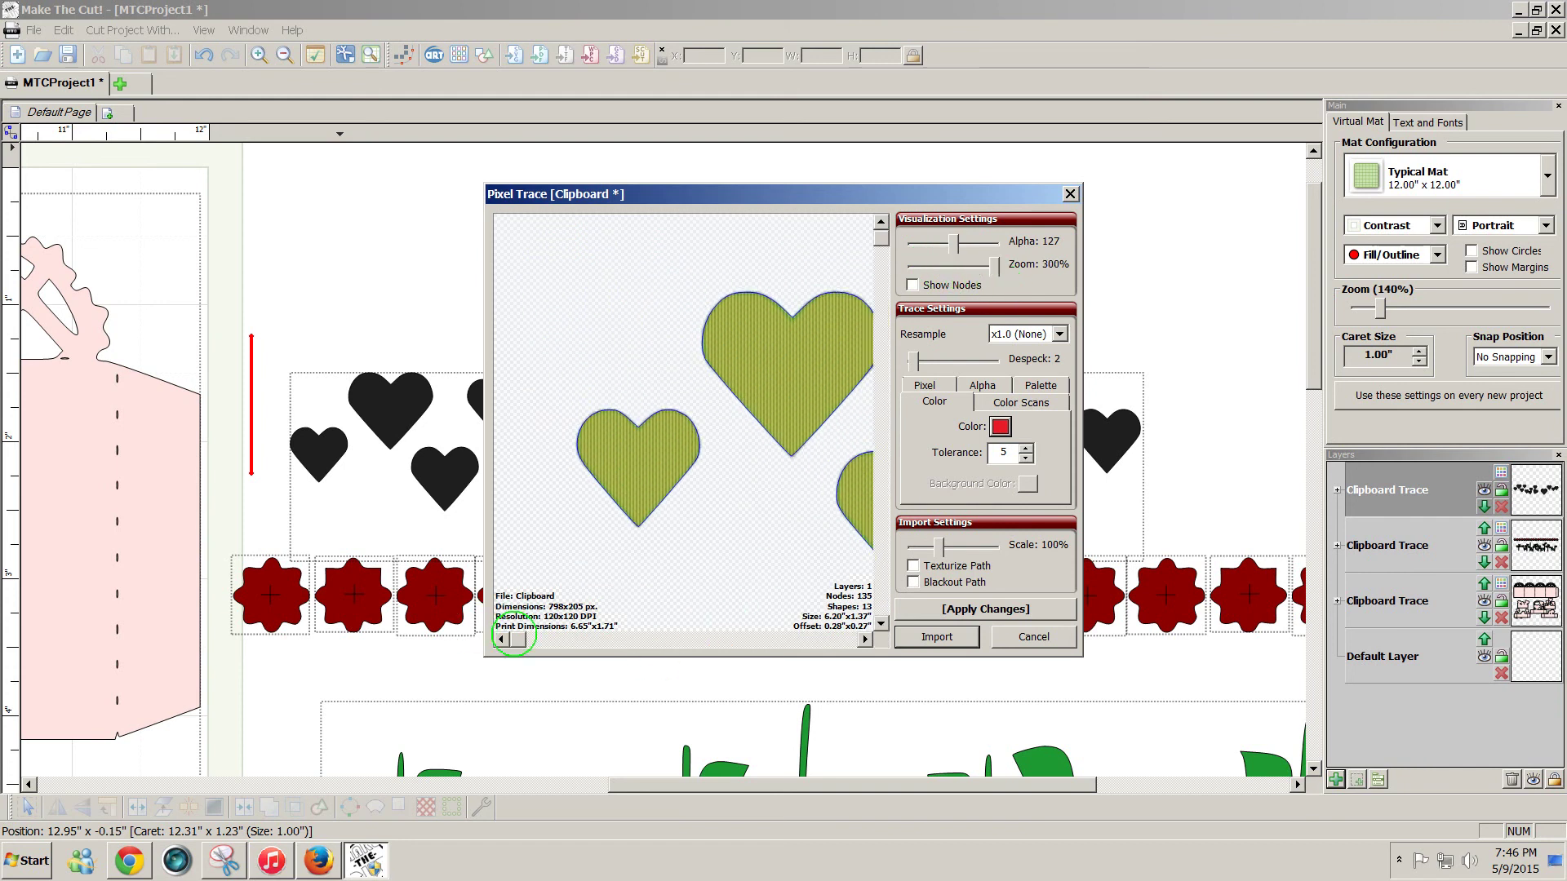
drag(523, 640, 642, 656)
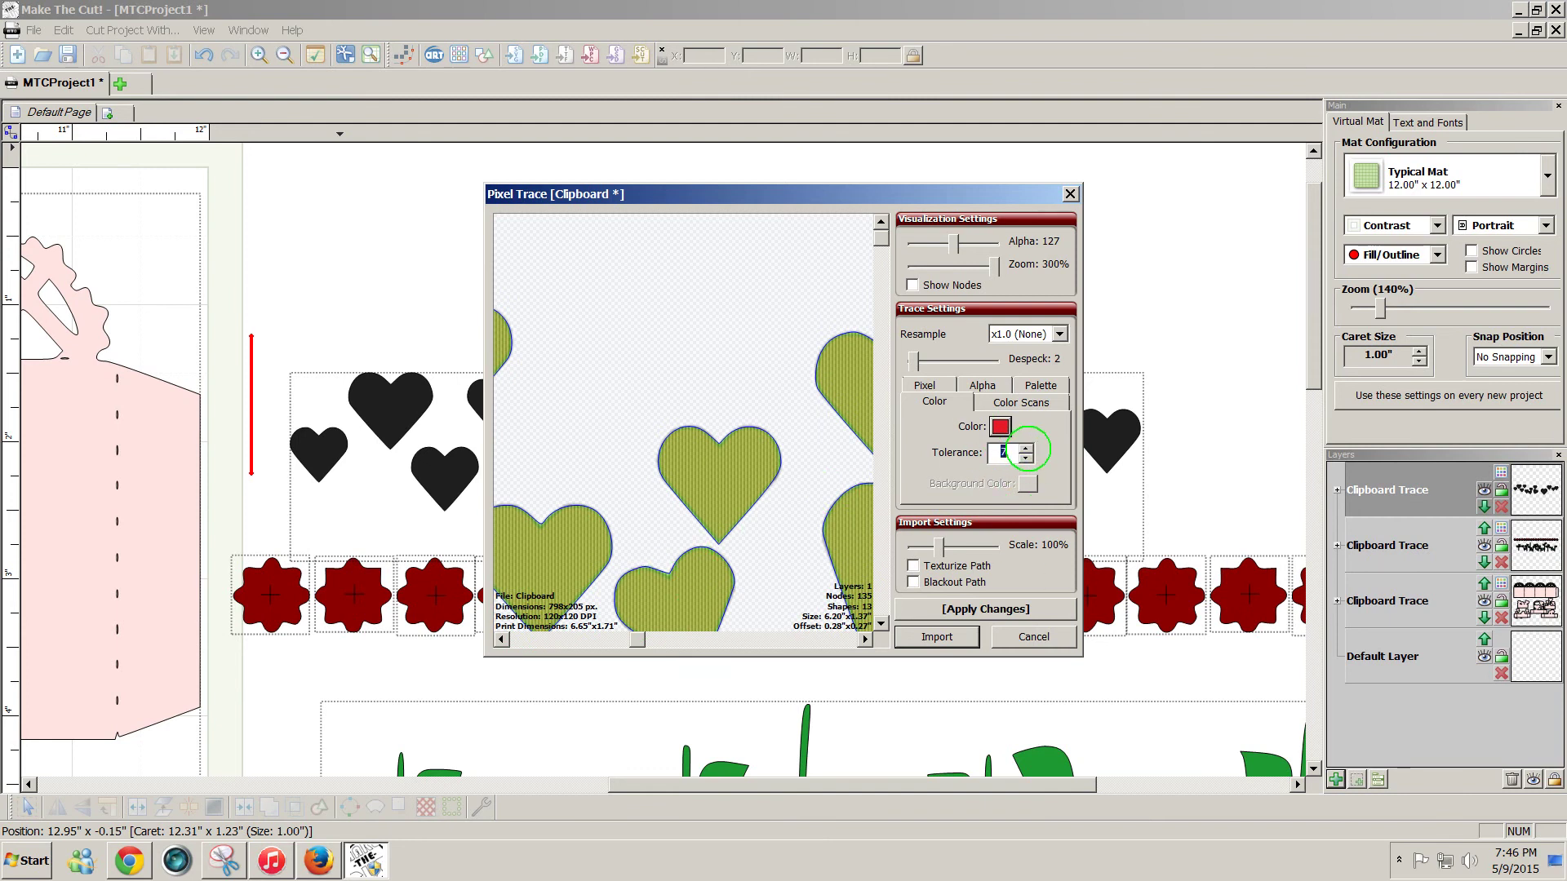
click(953, 611)
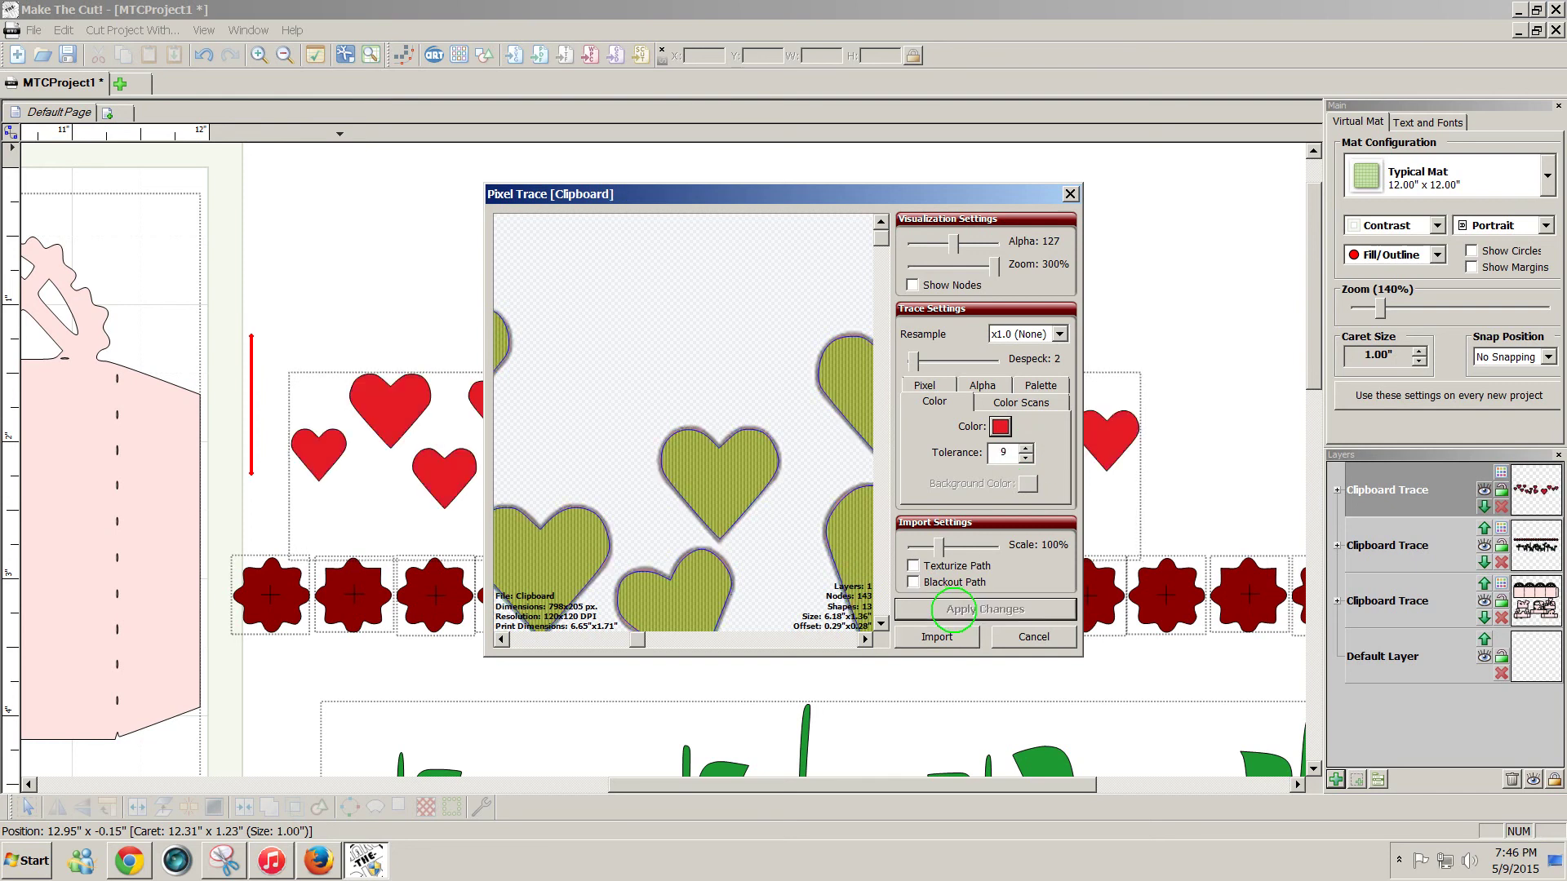
mouse_move(670, 194)
mouse_down()
mouse_move(1252, 223)
mouse_move(923, 199)
mouse_move(737, 165)
mouse_up()
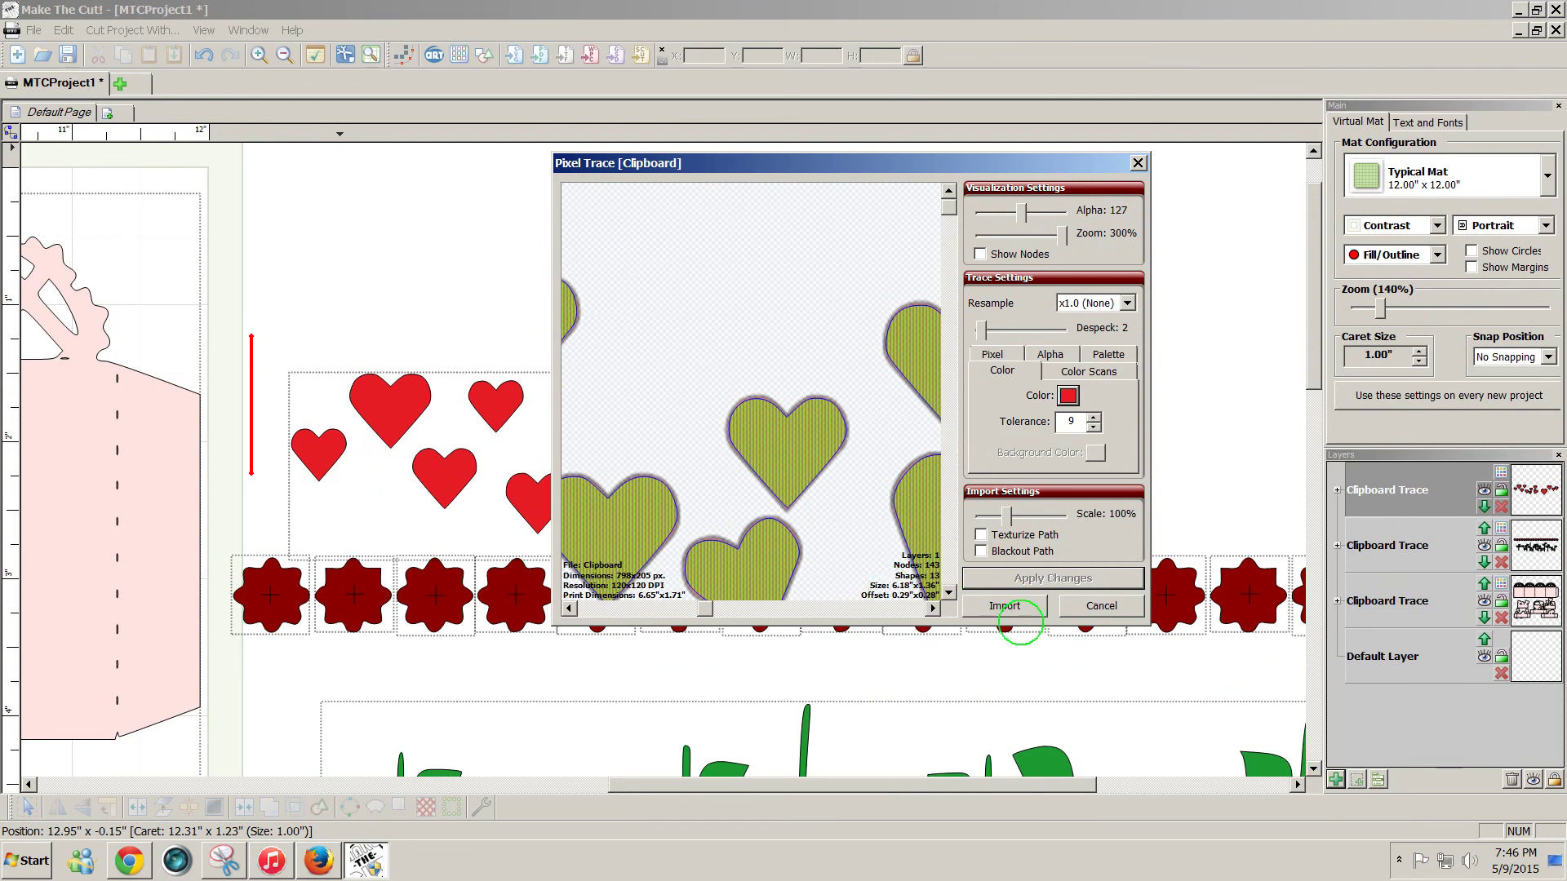
click(982, 605)
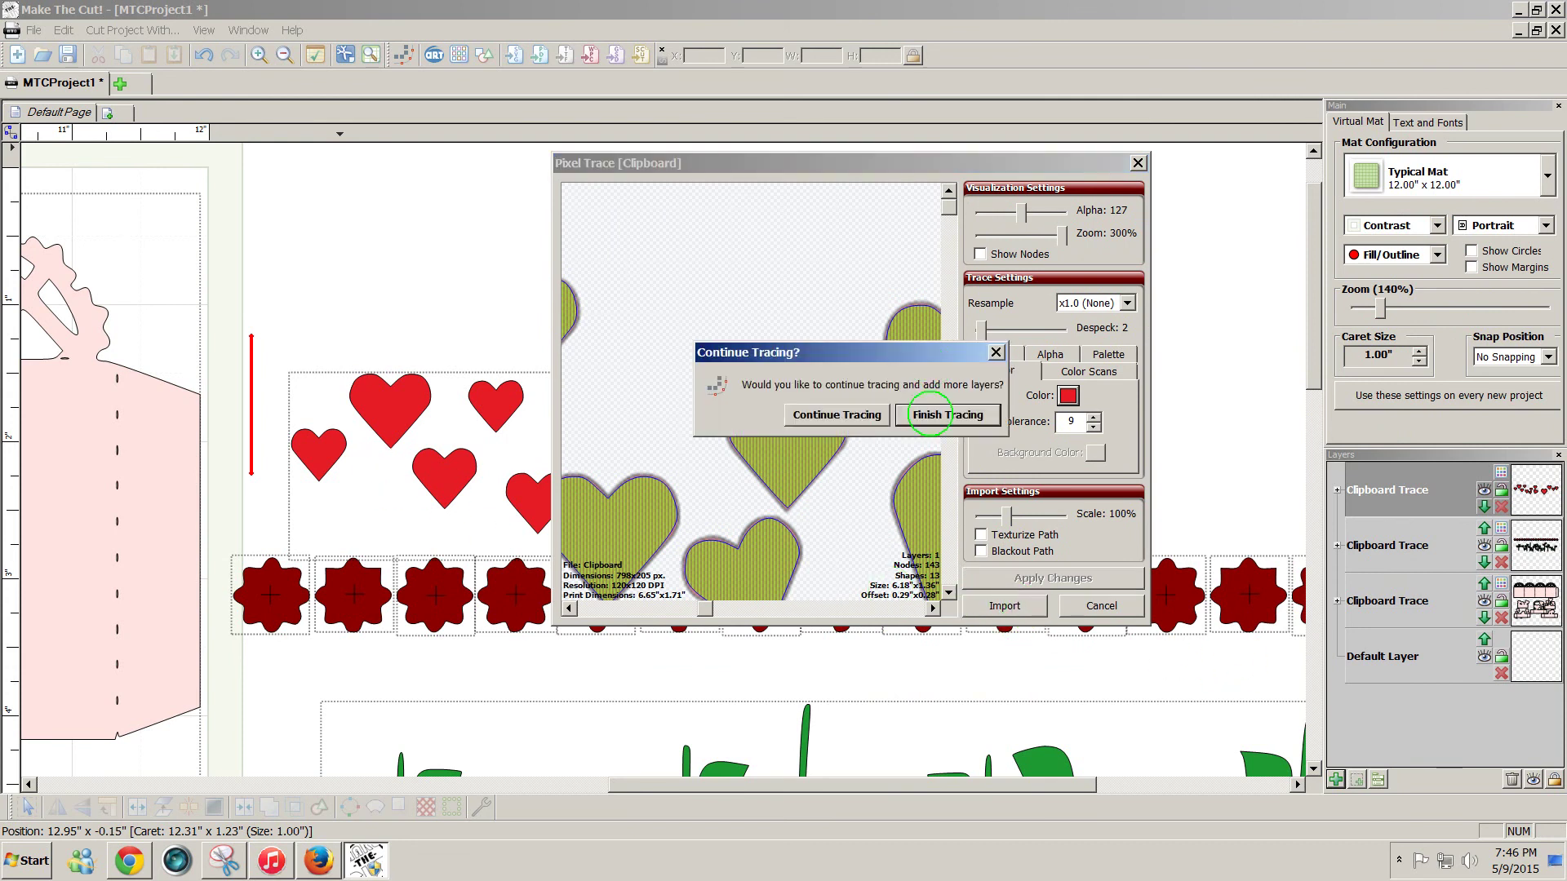
click(928, 415)
Read the Cricut hearts group size: 10.34 in wide by 2.32 in high
drag(830, 466, 797, 459)
click(134, 865)
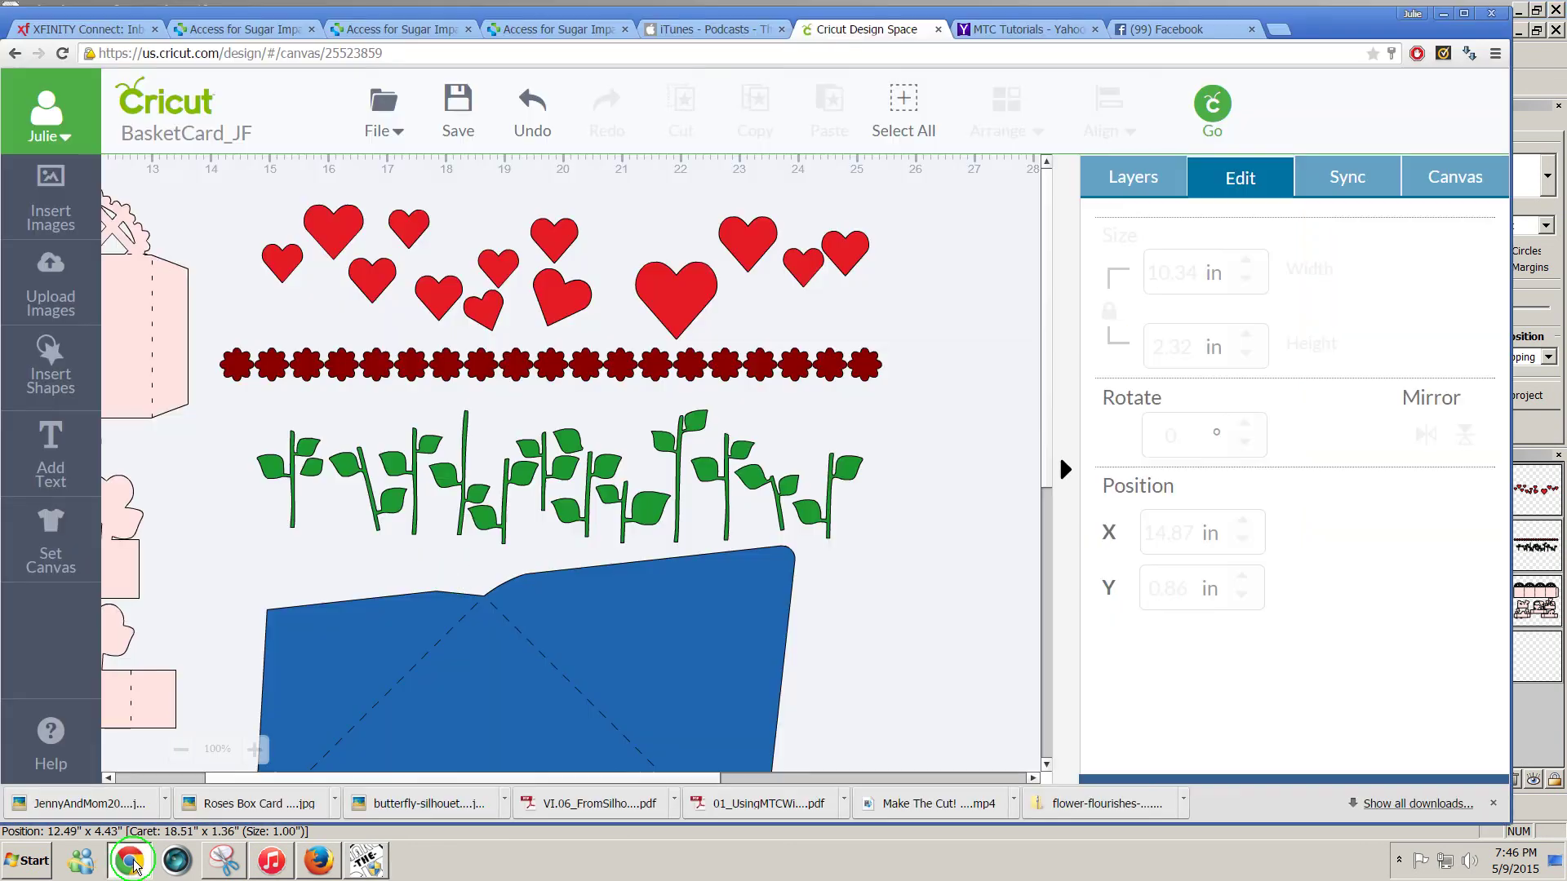
drag(219, 185, 961, 353)
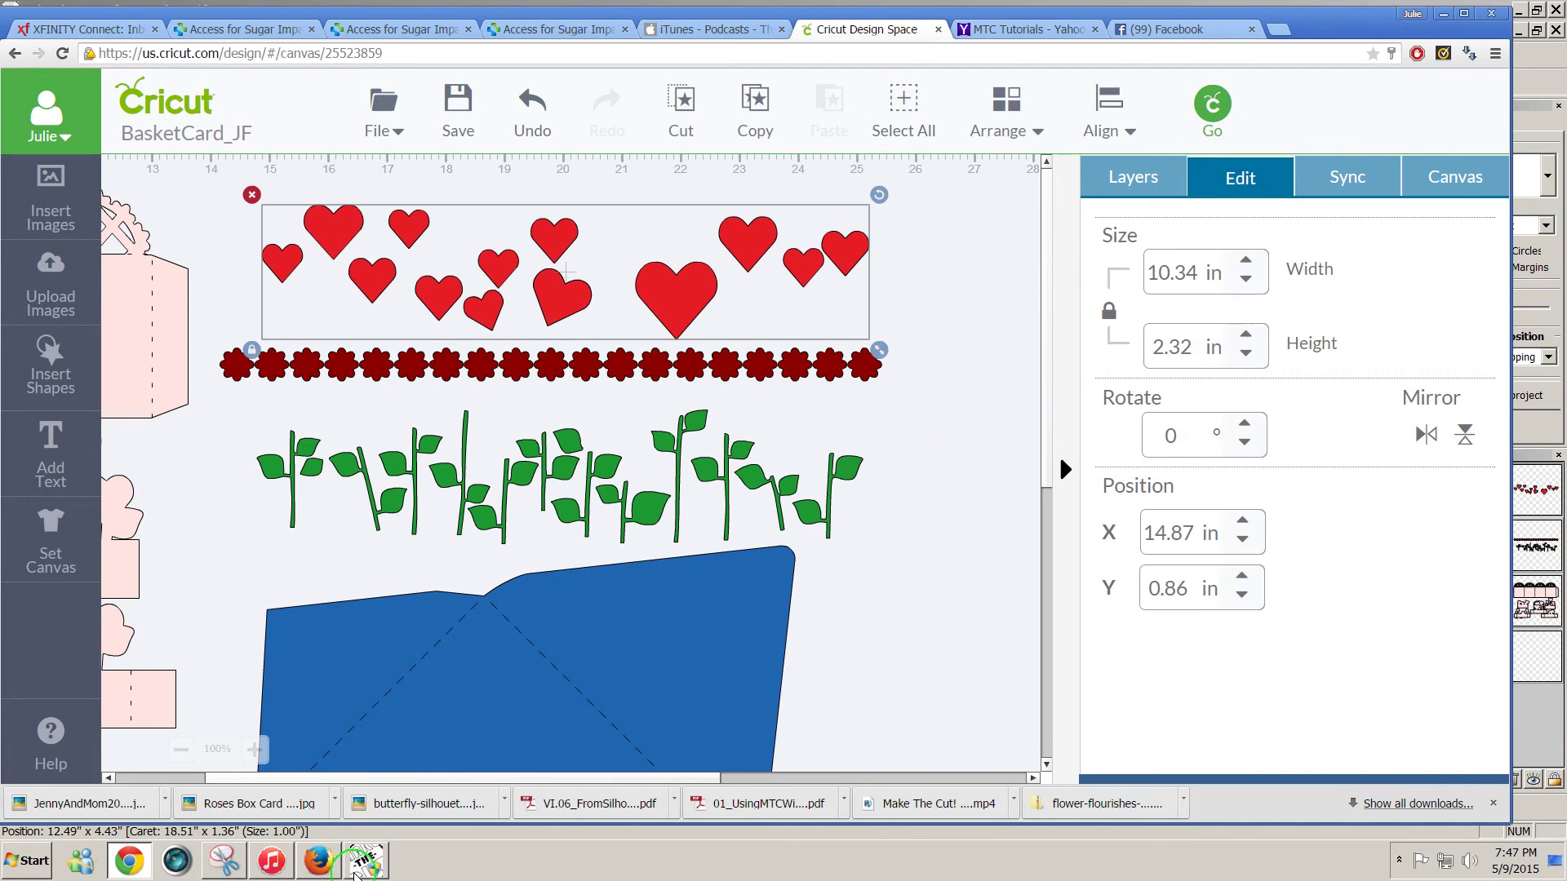
click(349, 870)
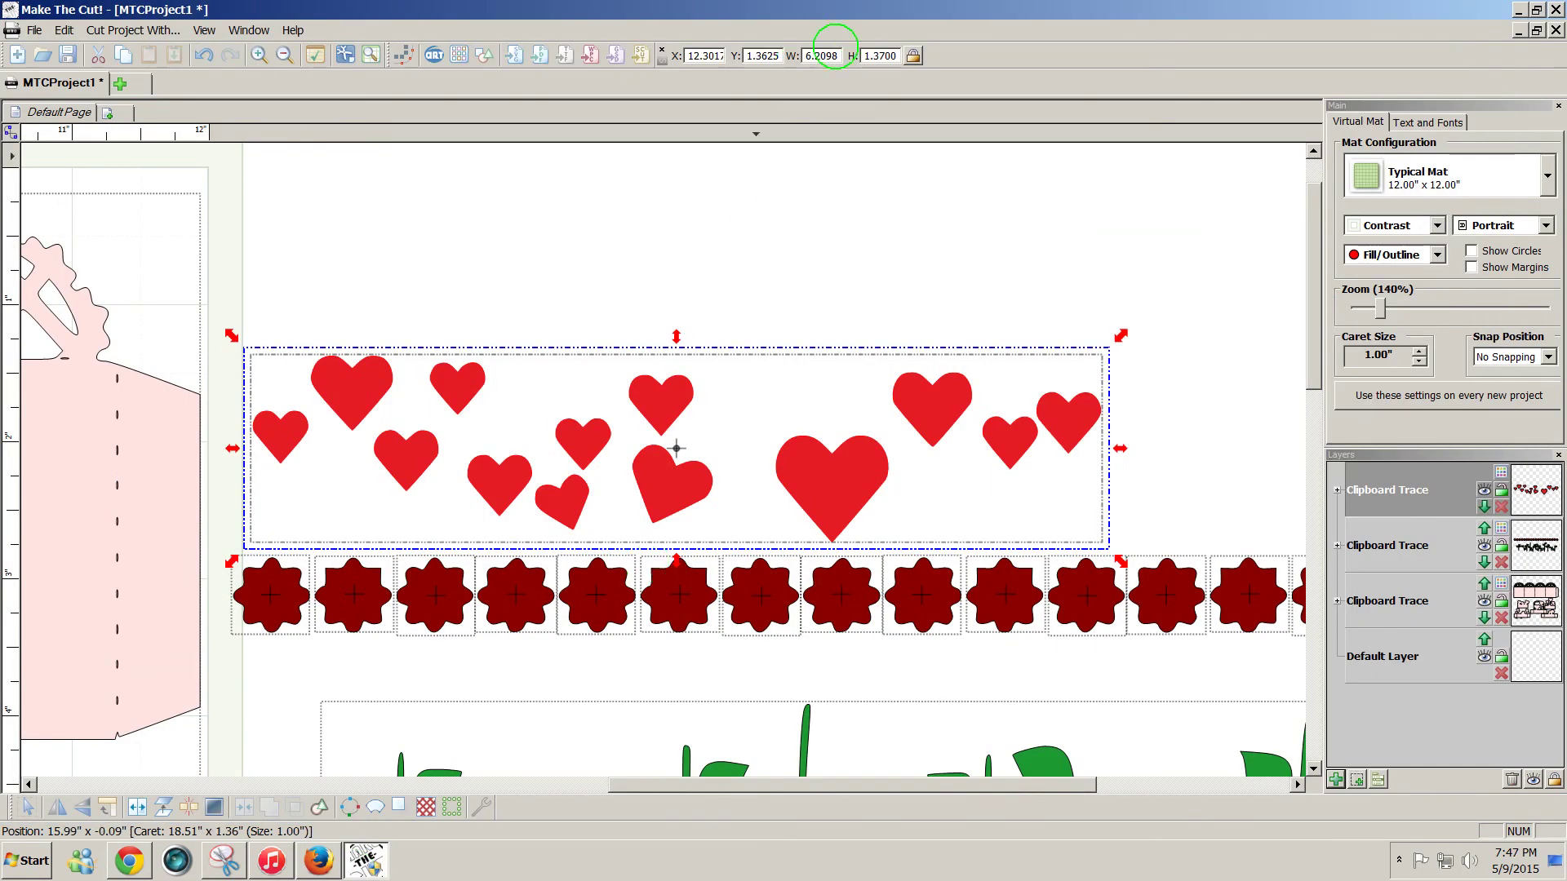
Set the traced hearts to 10.34 in wide and move them up above the flowers
click(828, 54)
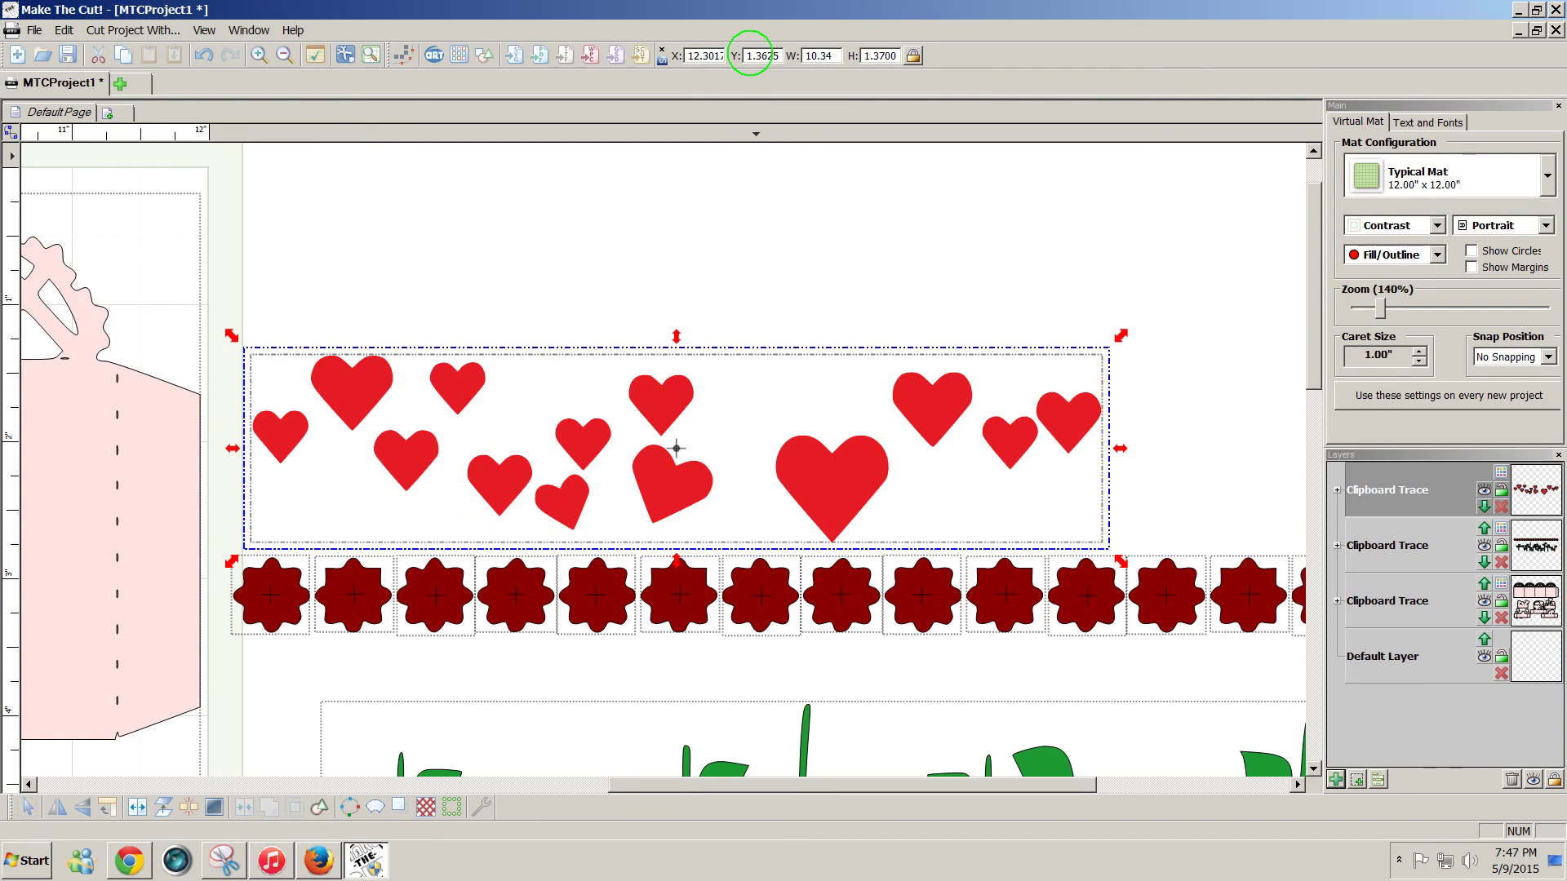
key(Return)
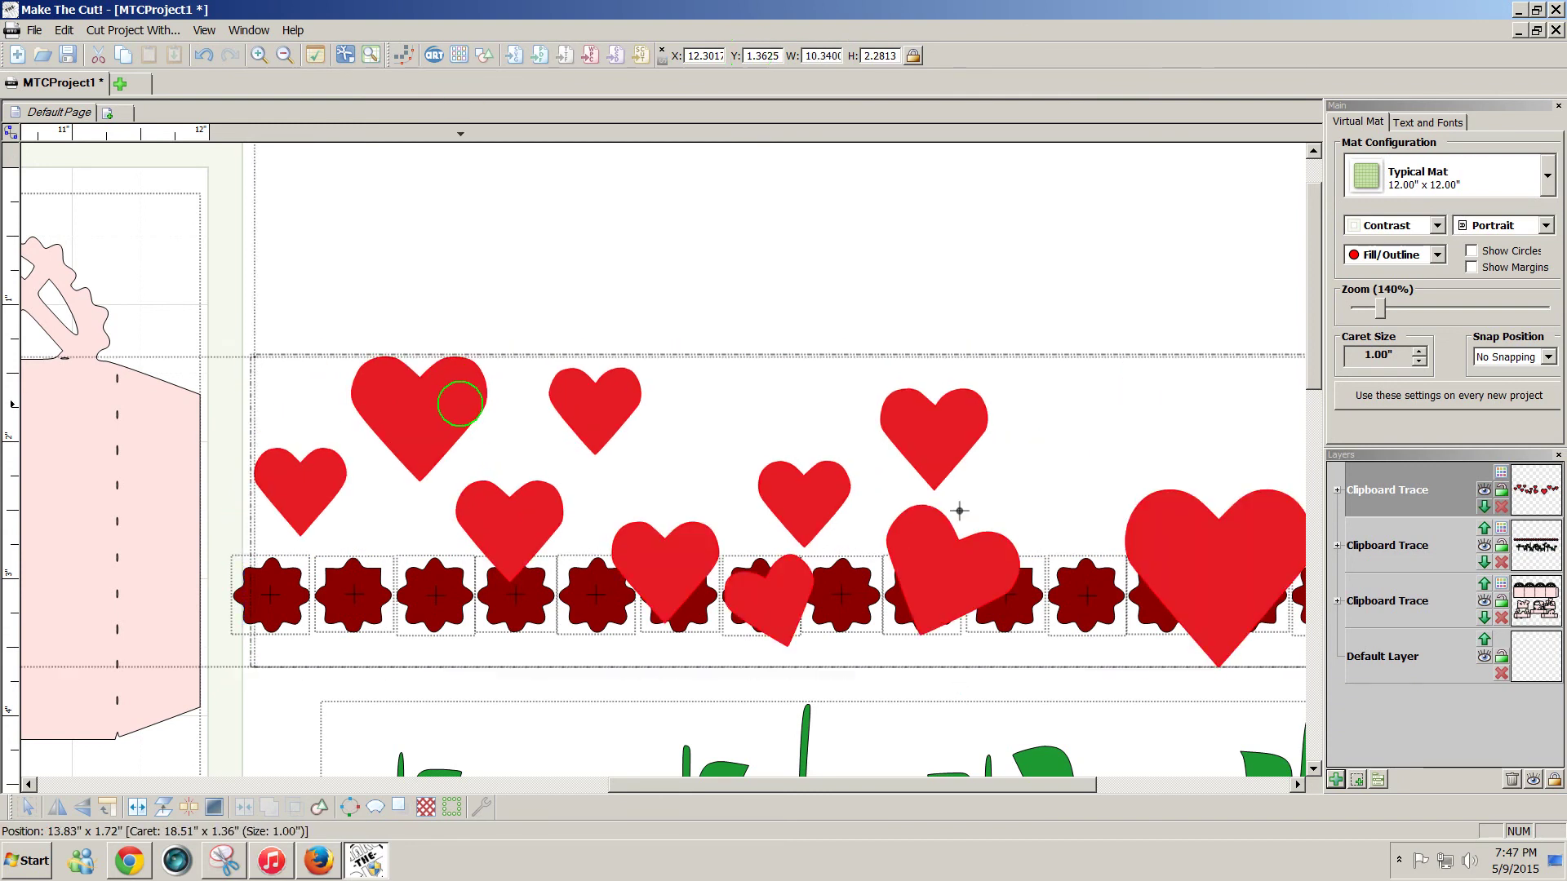
drag(964, 484, 965, 395)
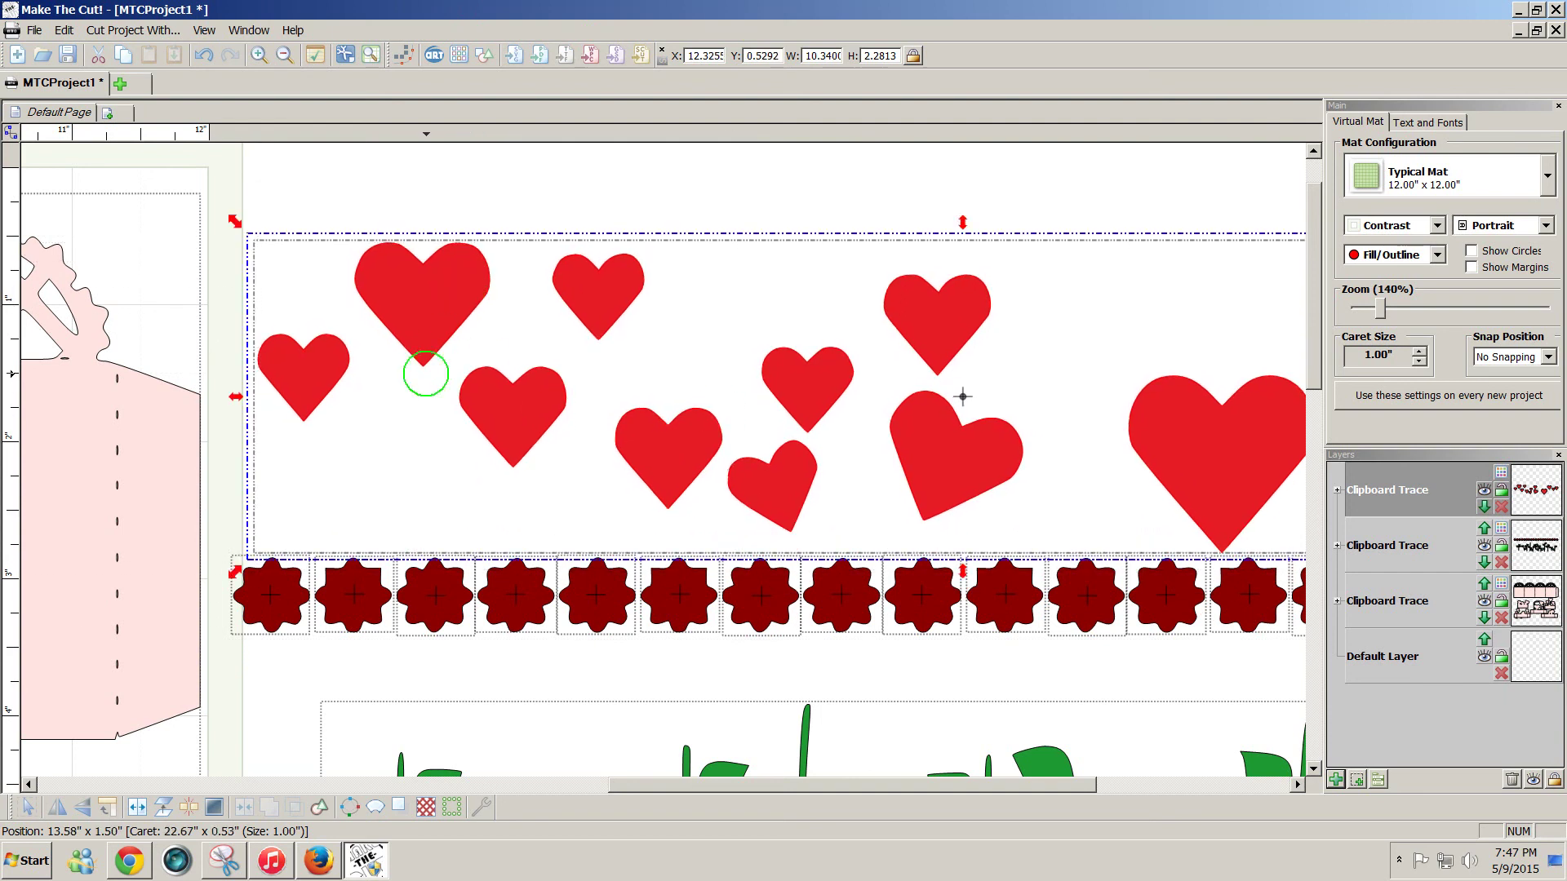
drag(675, 778, 399, 749)
Collapse the Cricut Edit panel and drag the blue envelope right into open canvas
click(129, 860)
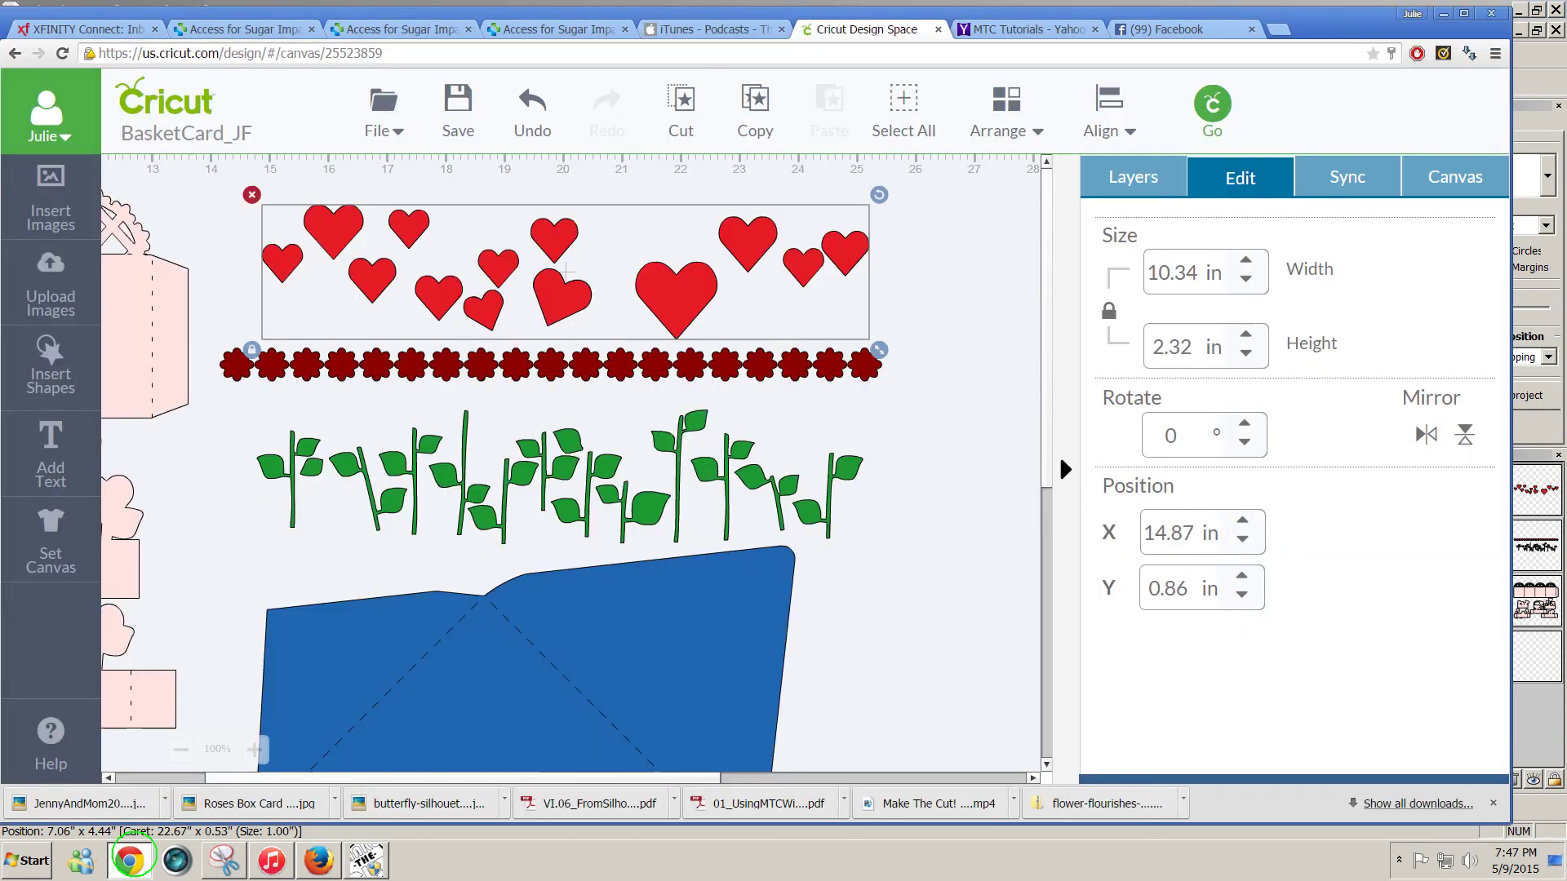
drag(1049, 455, 1056, 487)
click(1058, 481)
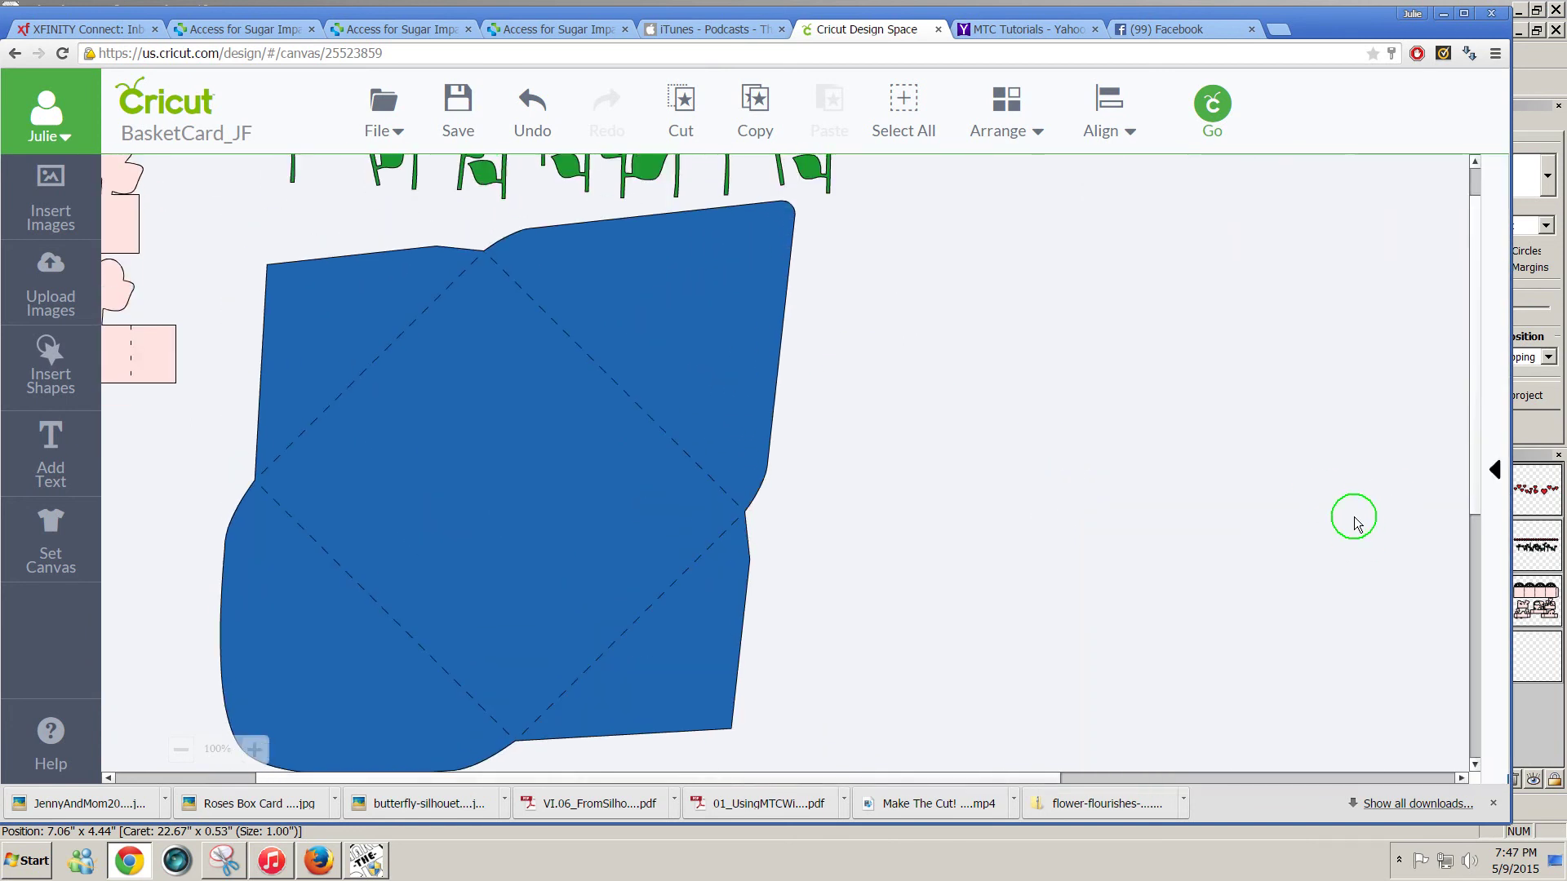
drag(591, 479, 1079, 443)
click(1404, 726)
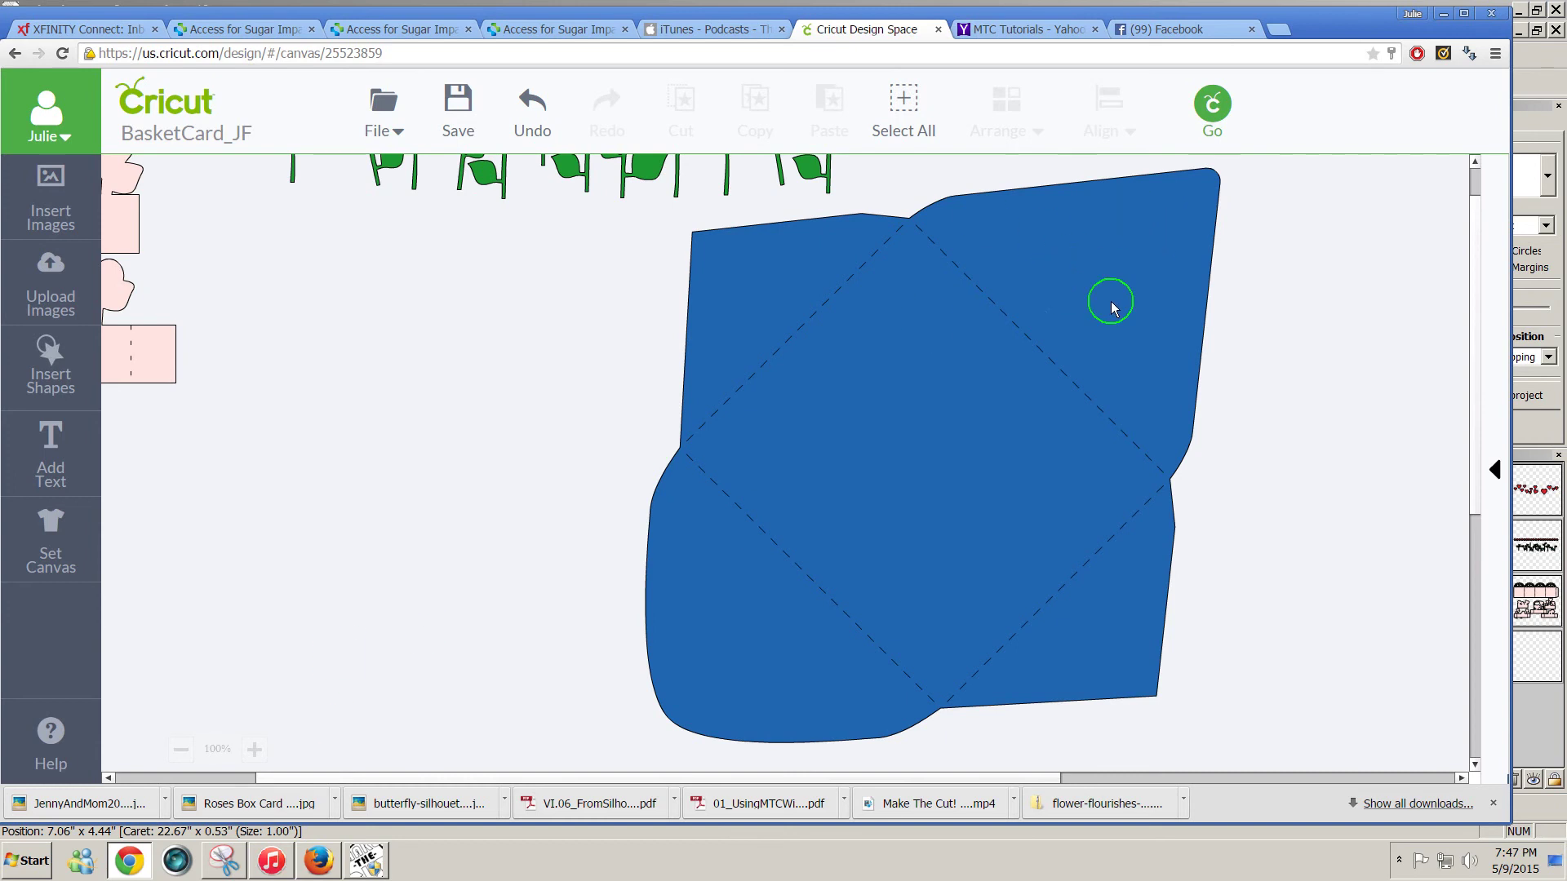
Snip the blue envelope with Snipping Tool, retaking the capture once
click(224, 860)
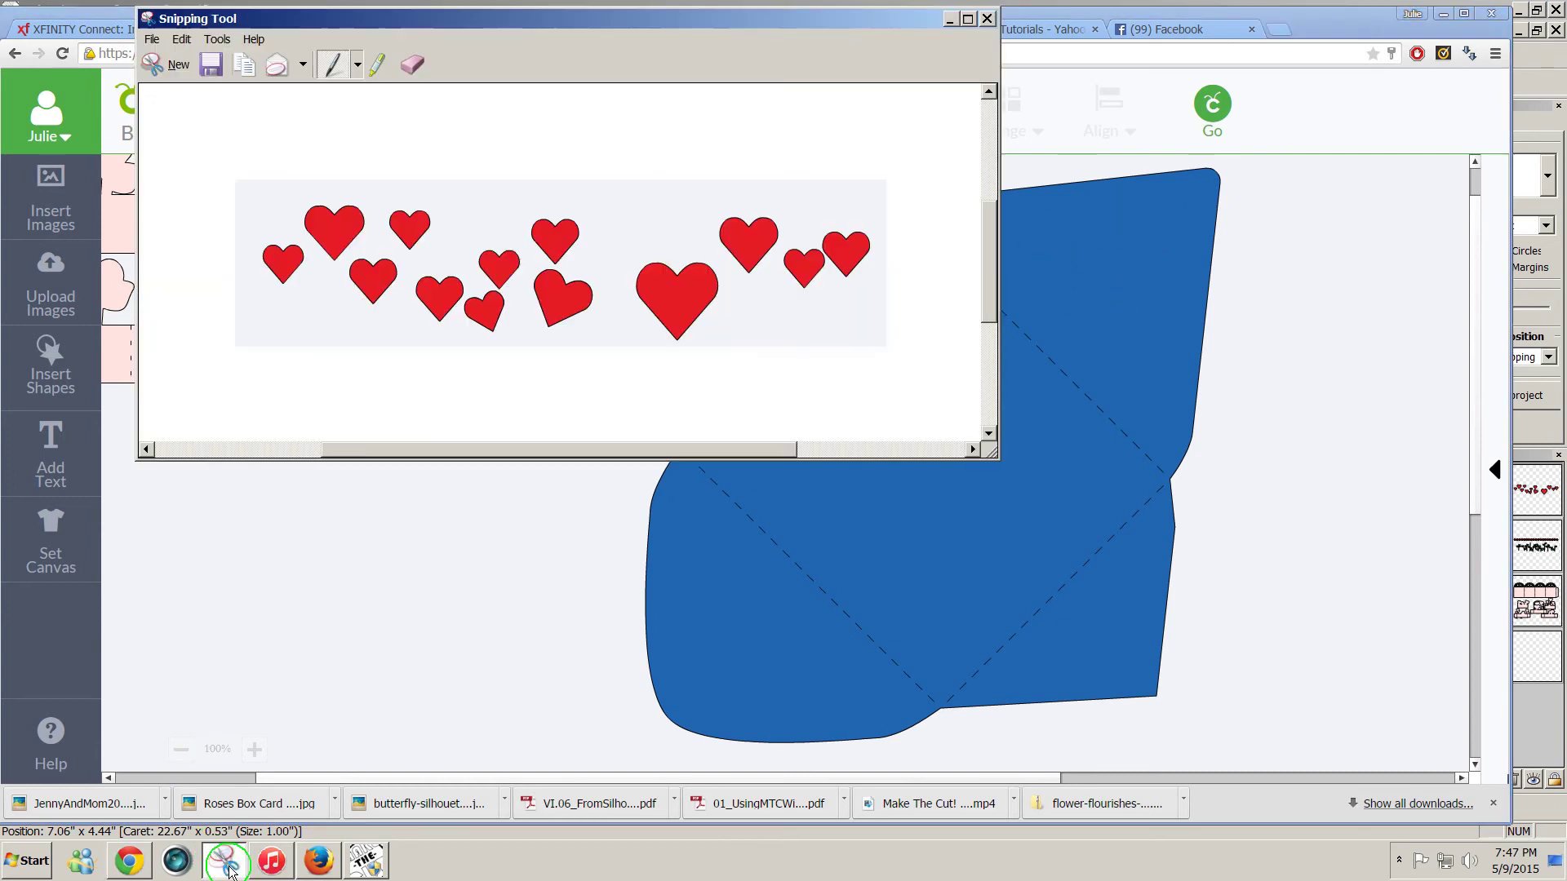
click(171, 64)
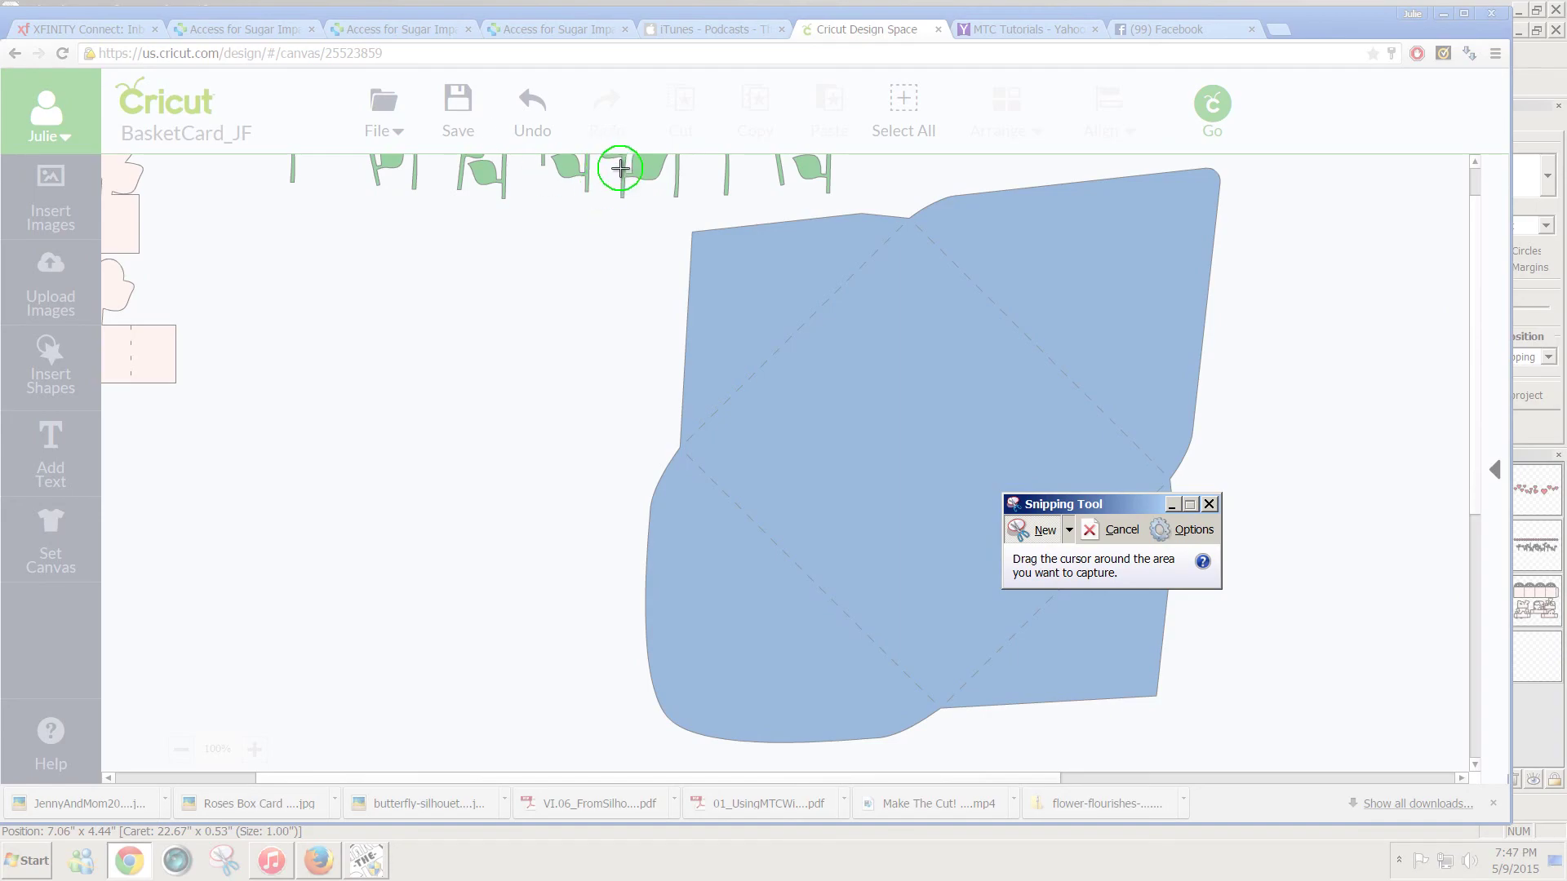
drag(592, 168, 1240, 772)
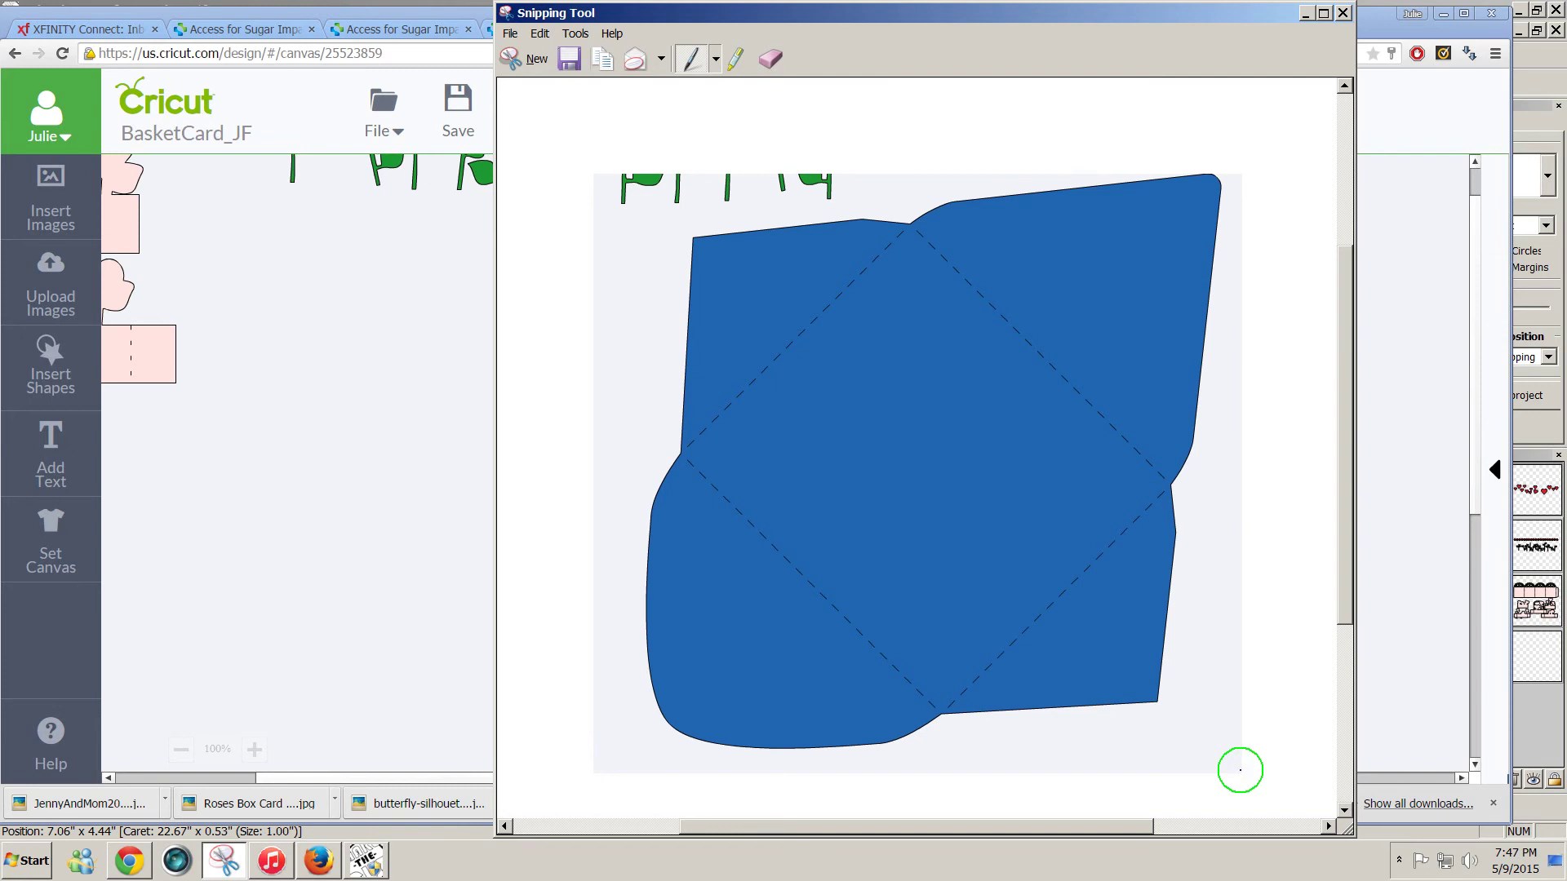
click(539, 65)
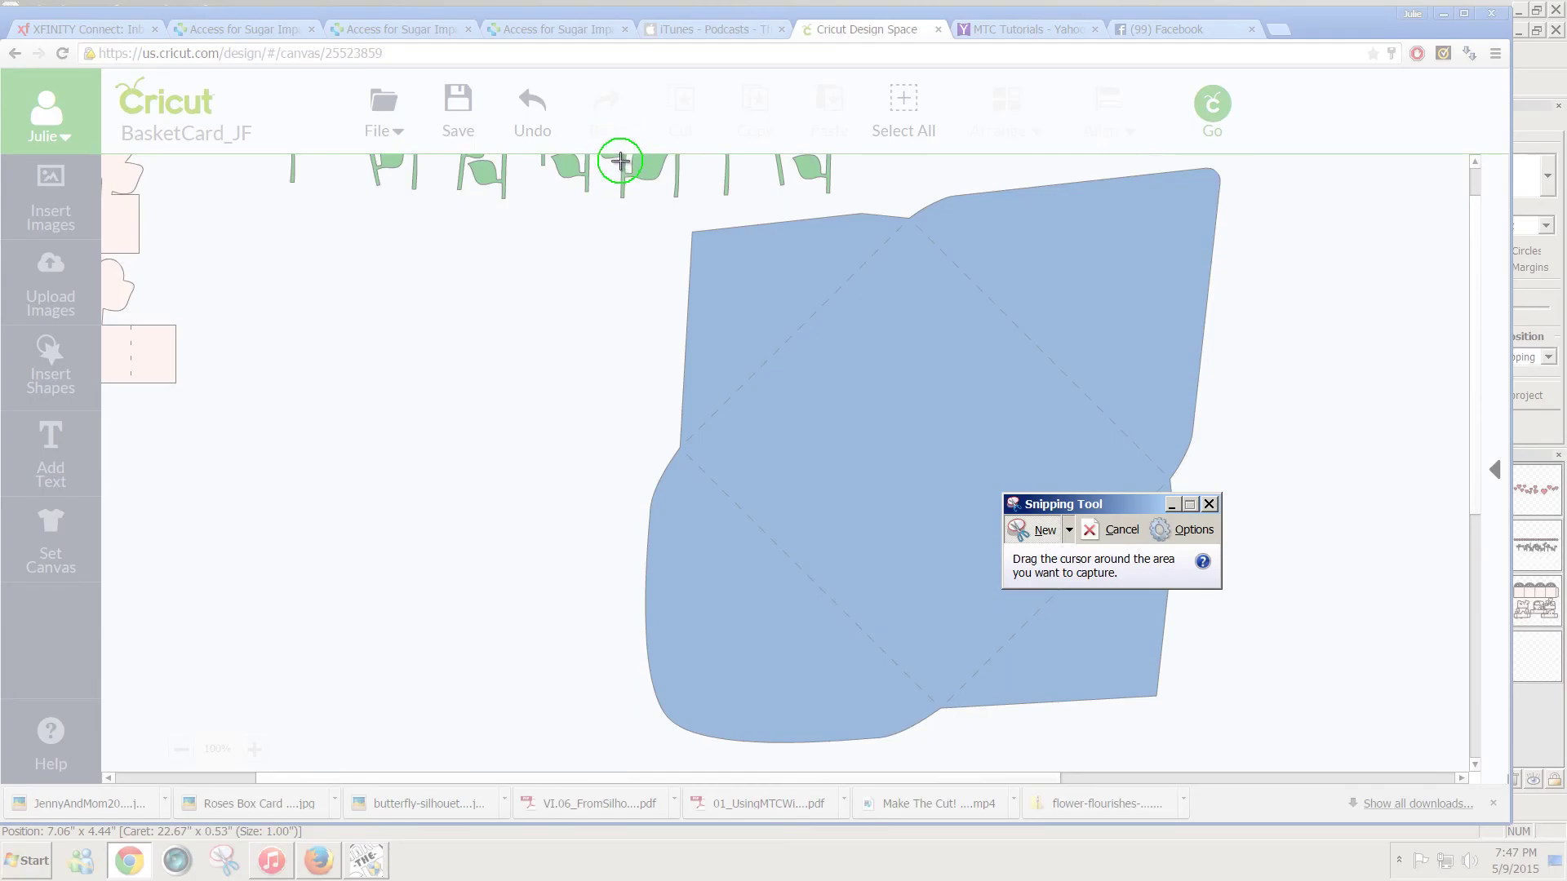
drag(620, 154, 1245, 764)
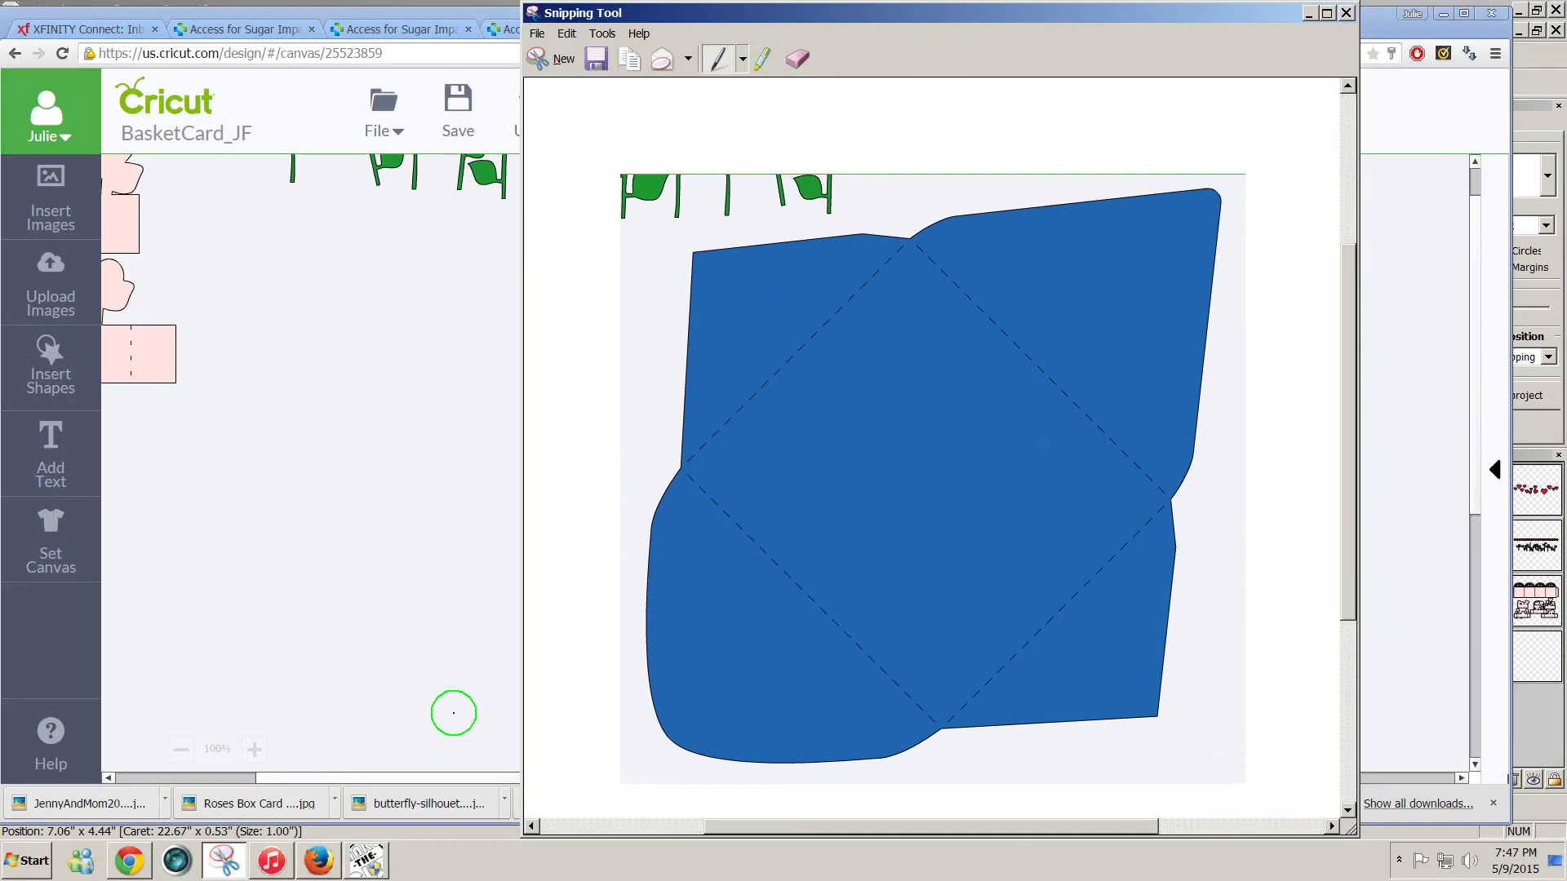
click(365, 861)
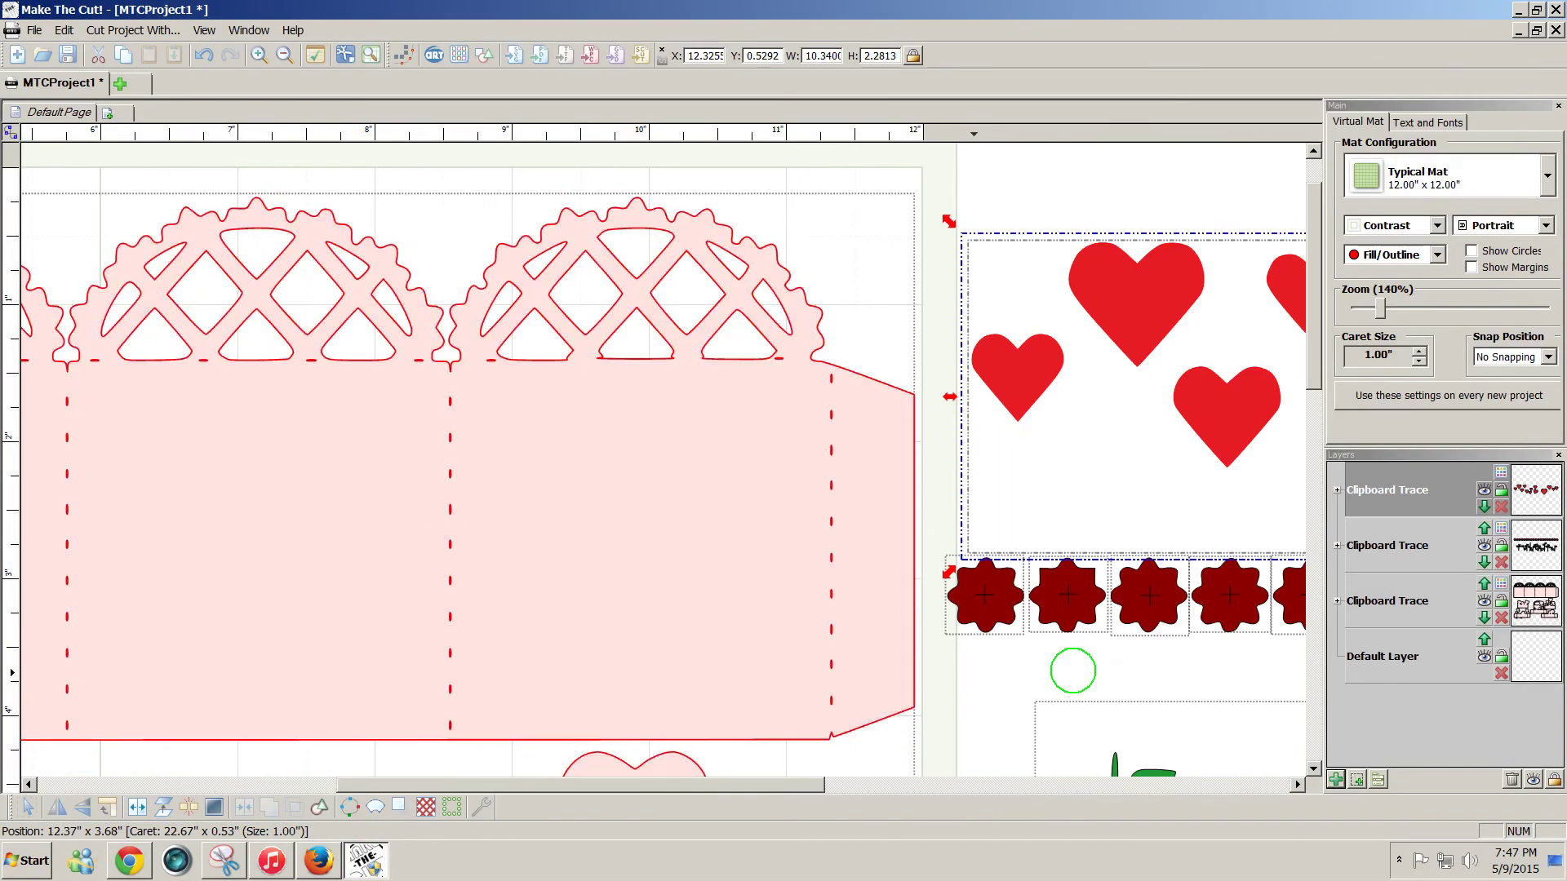
Trace the pasted envelope snip by its blue colour and import it onto the mat
mouse_move(1379, 307)
mouse_down()
mouse_move(1413, 310)
mouse_move(1359, 307)
mouse_up()
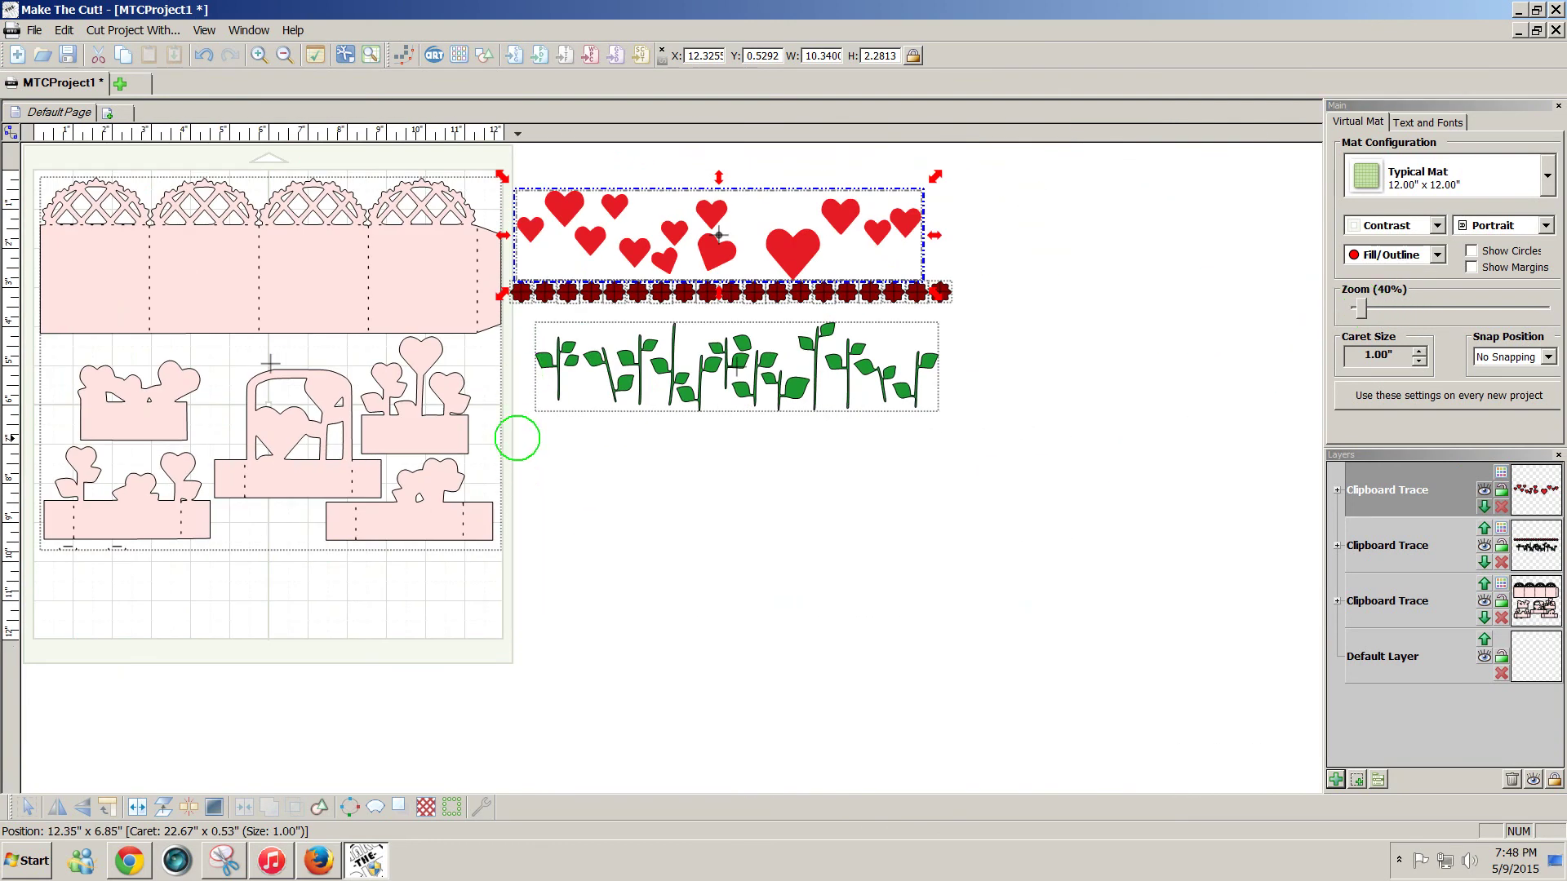
click(517, 438)
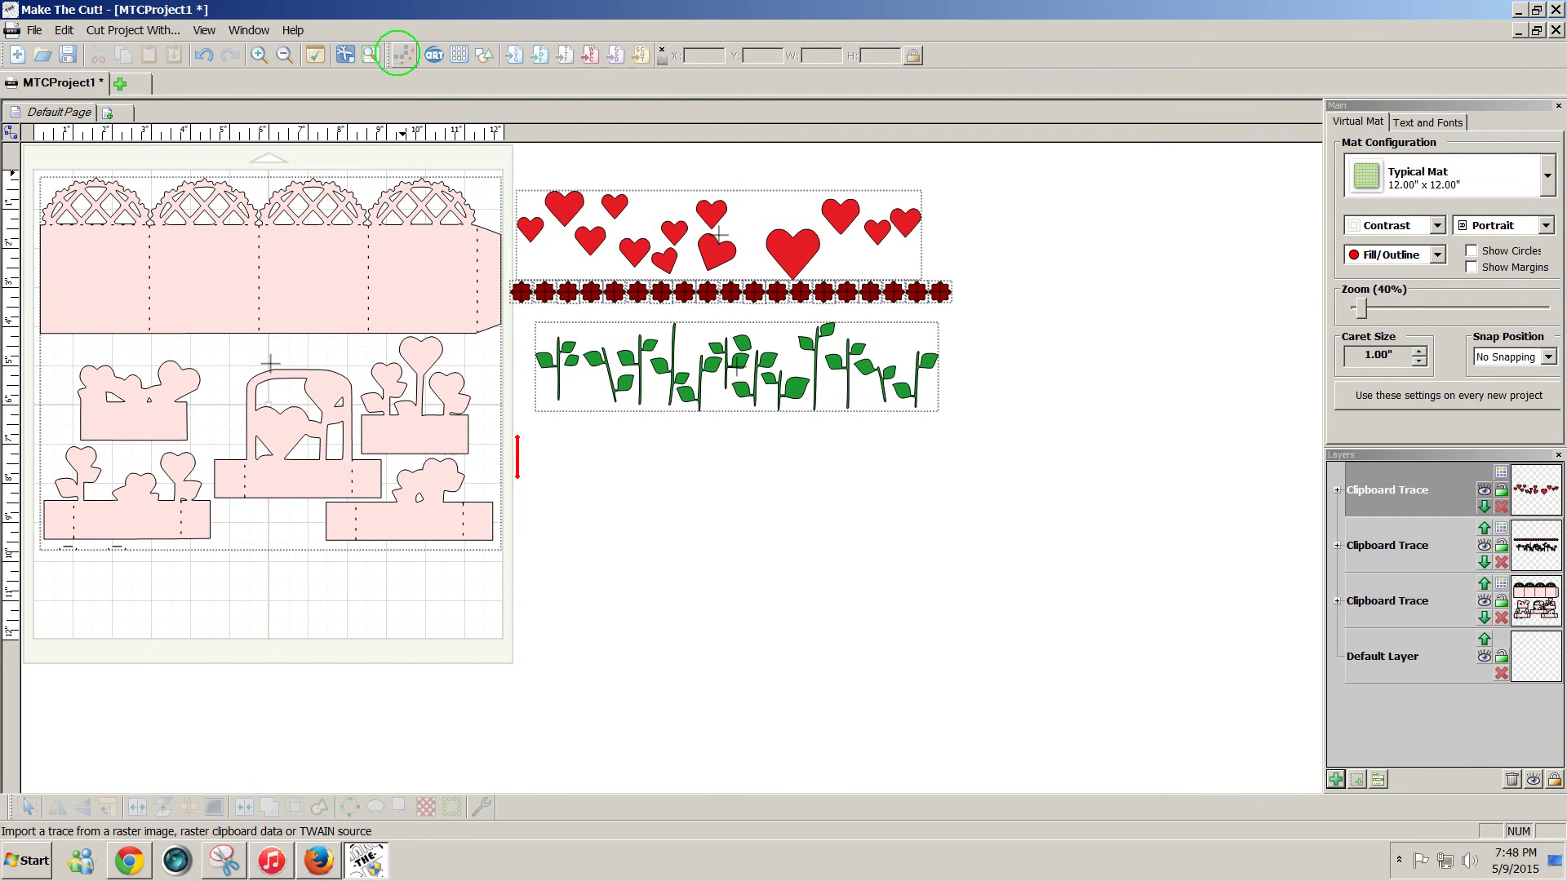
click(400, 54)
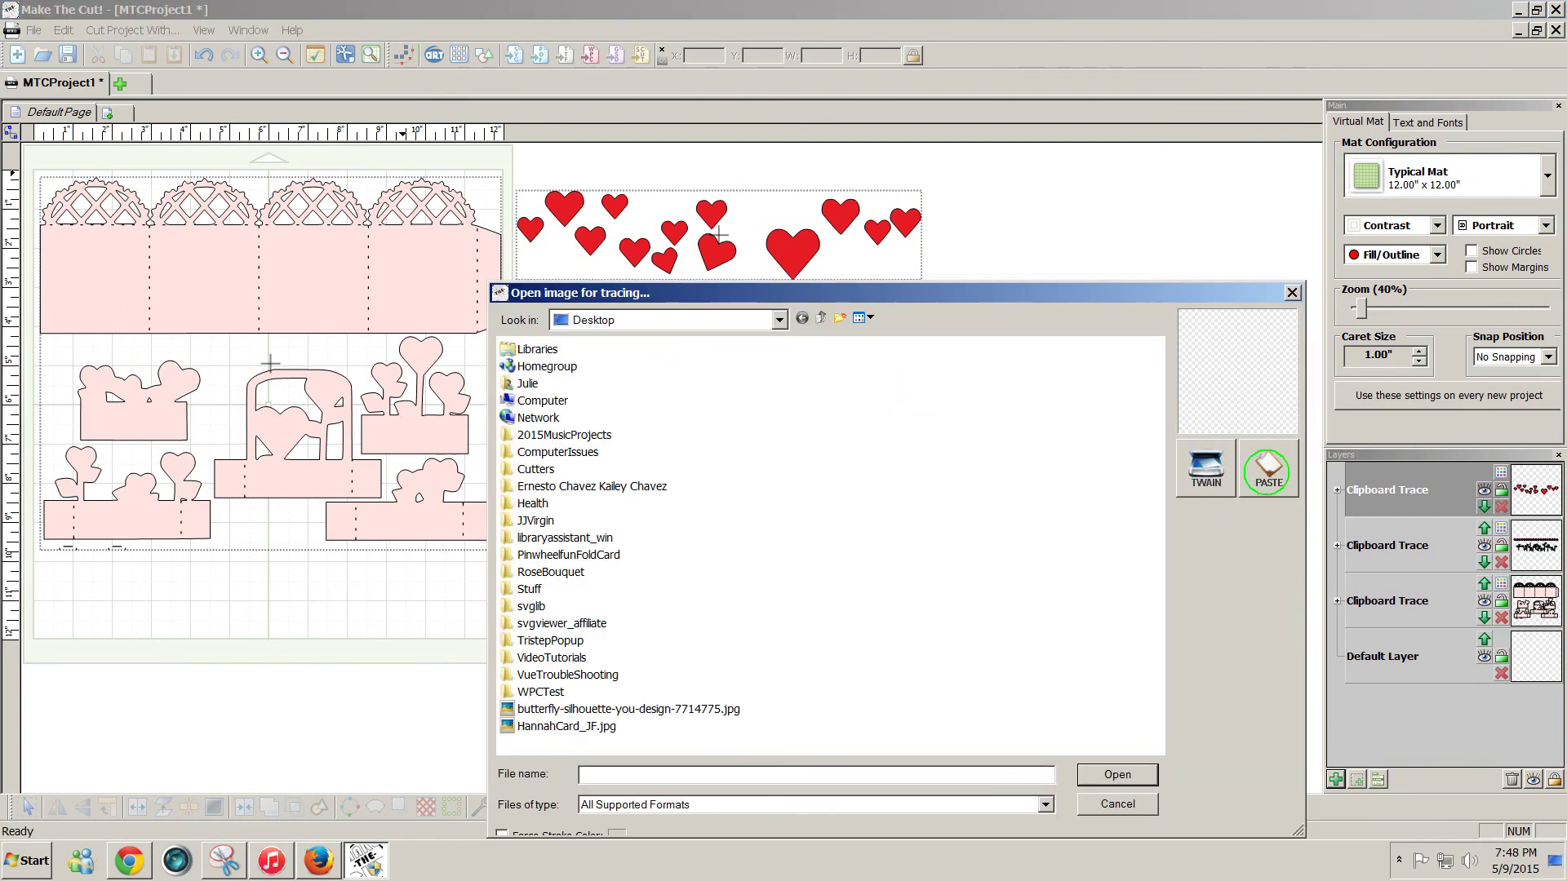
click(1268, 471)
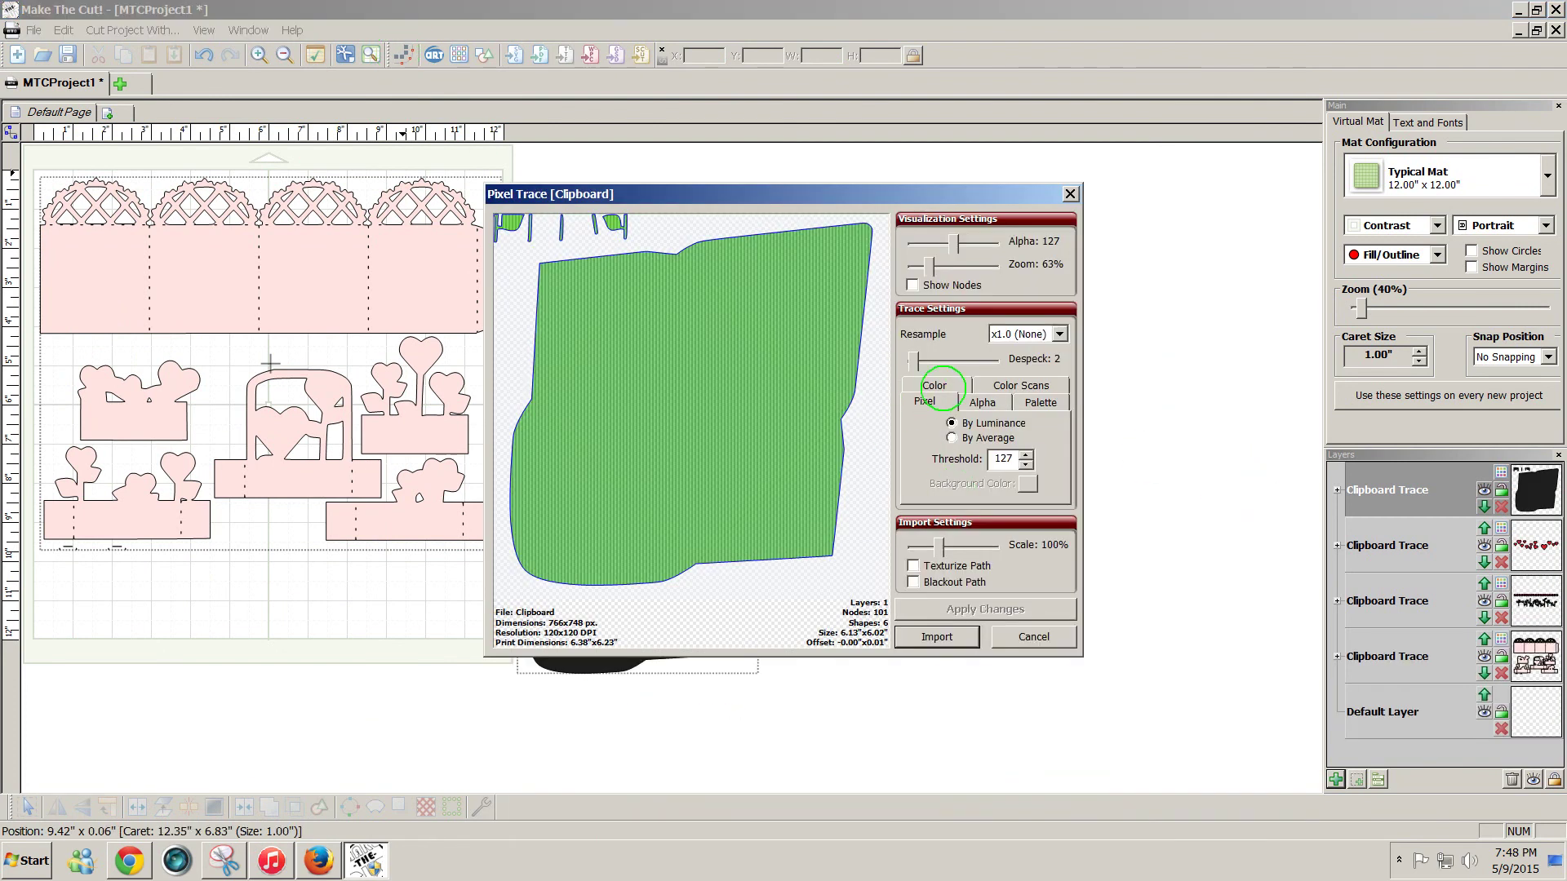
click(934, 385)
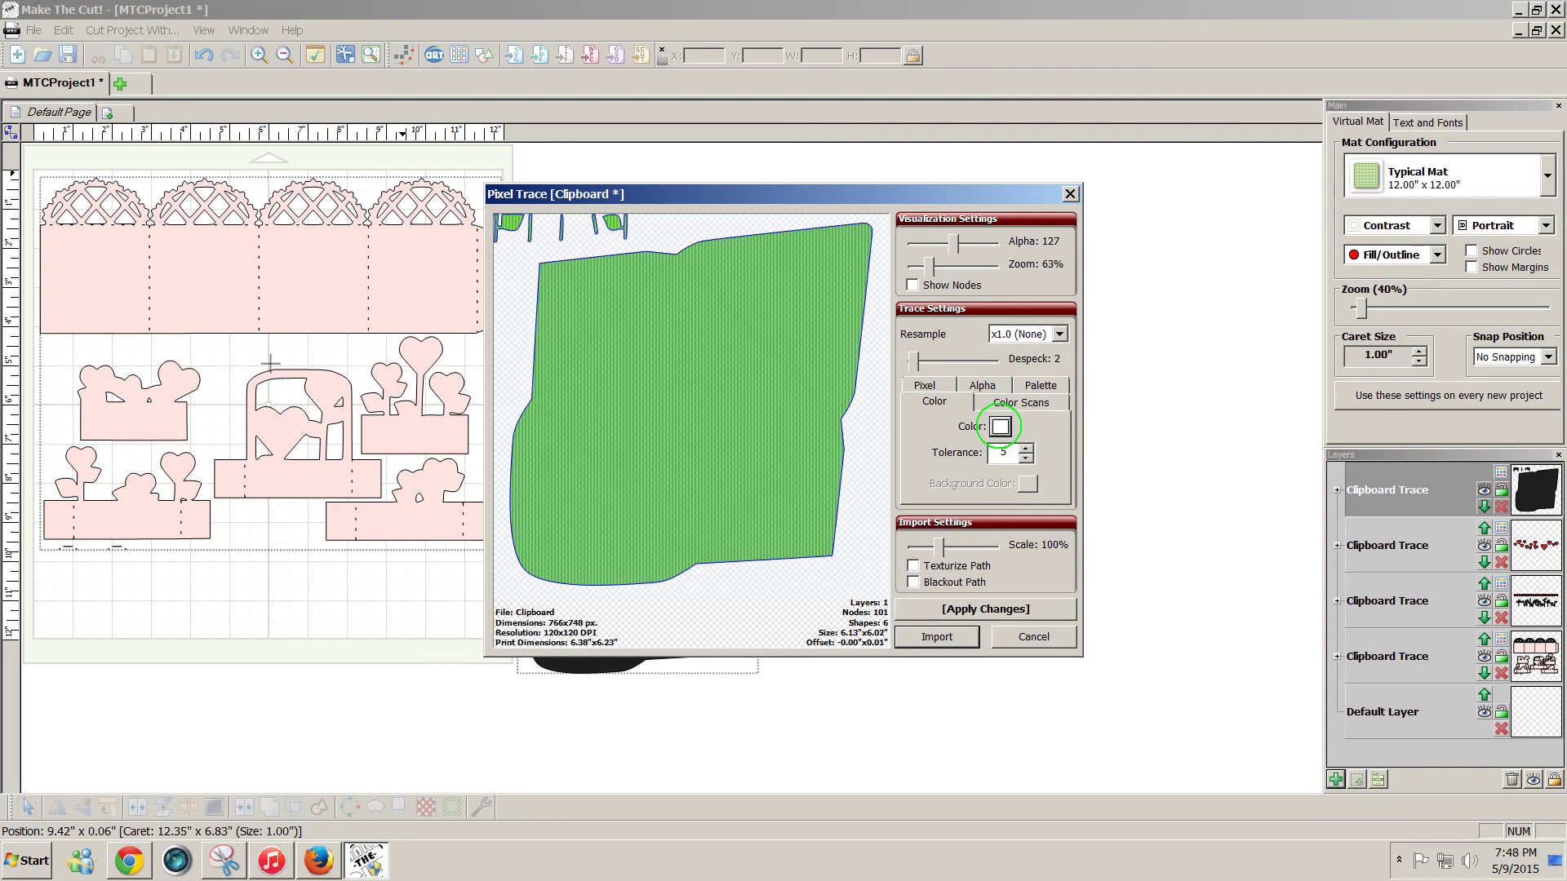
click(1000, 426)
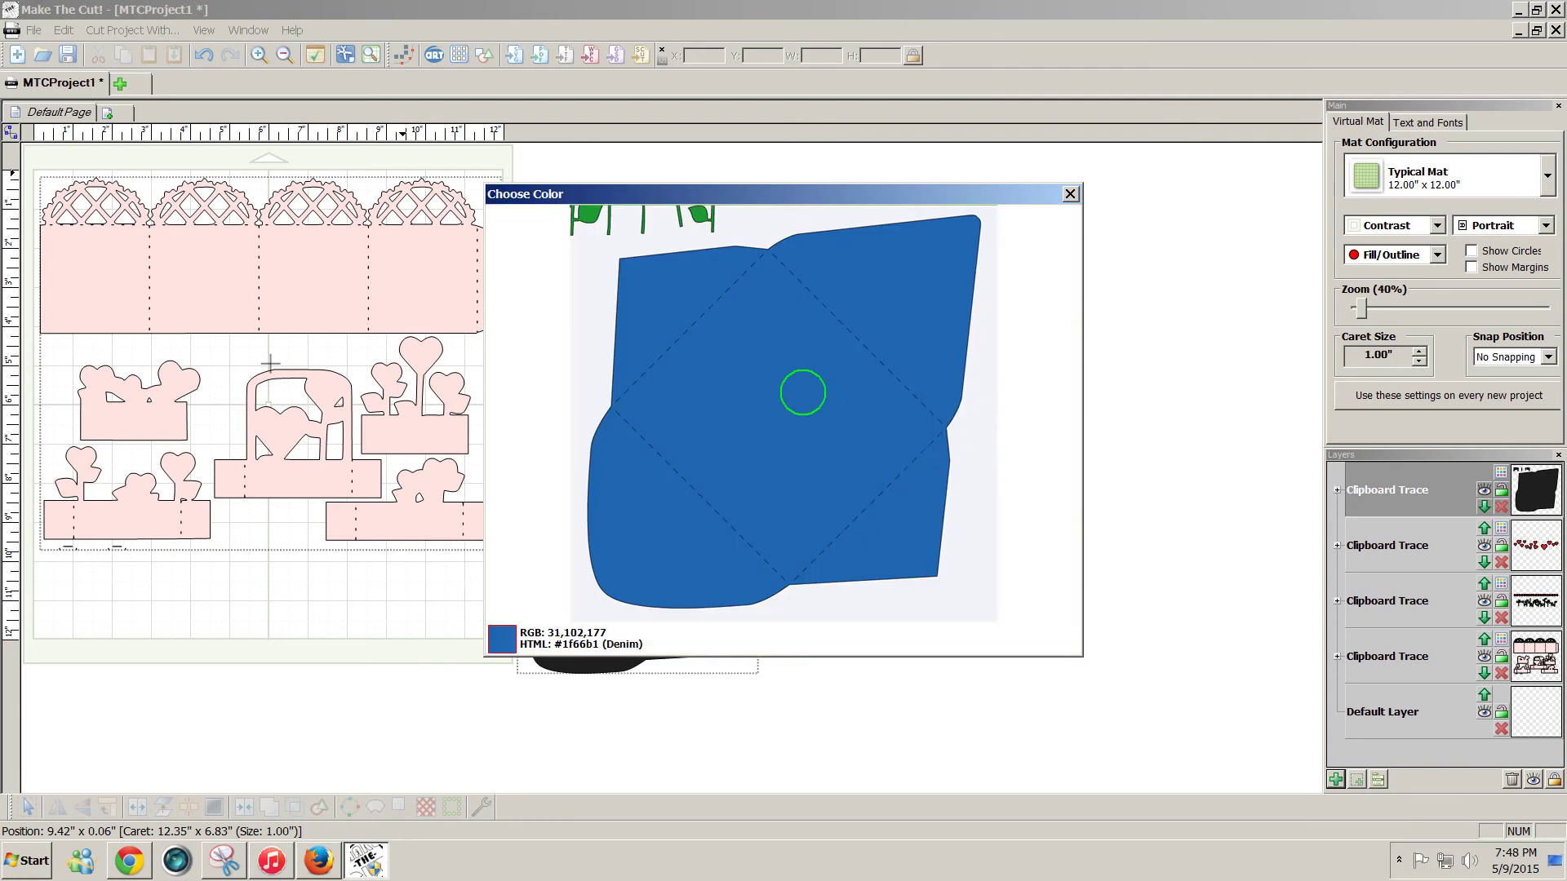
click(802, 393)
click(944, 610)
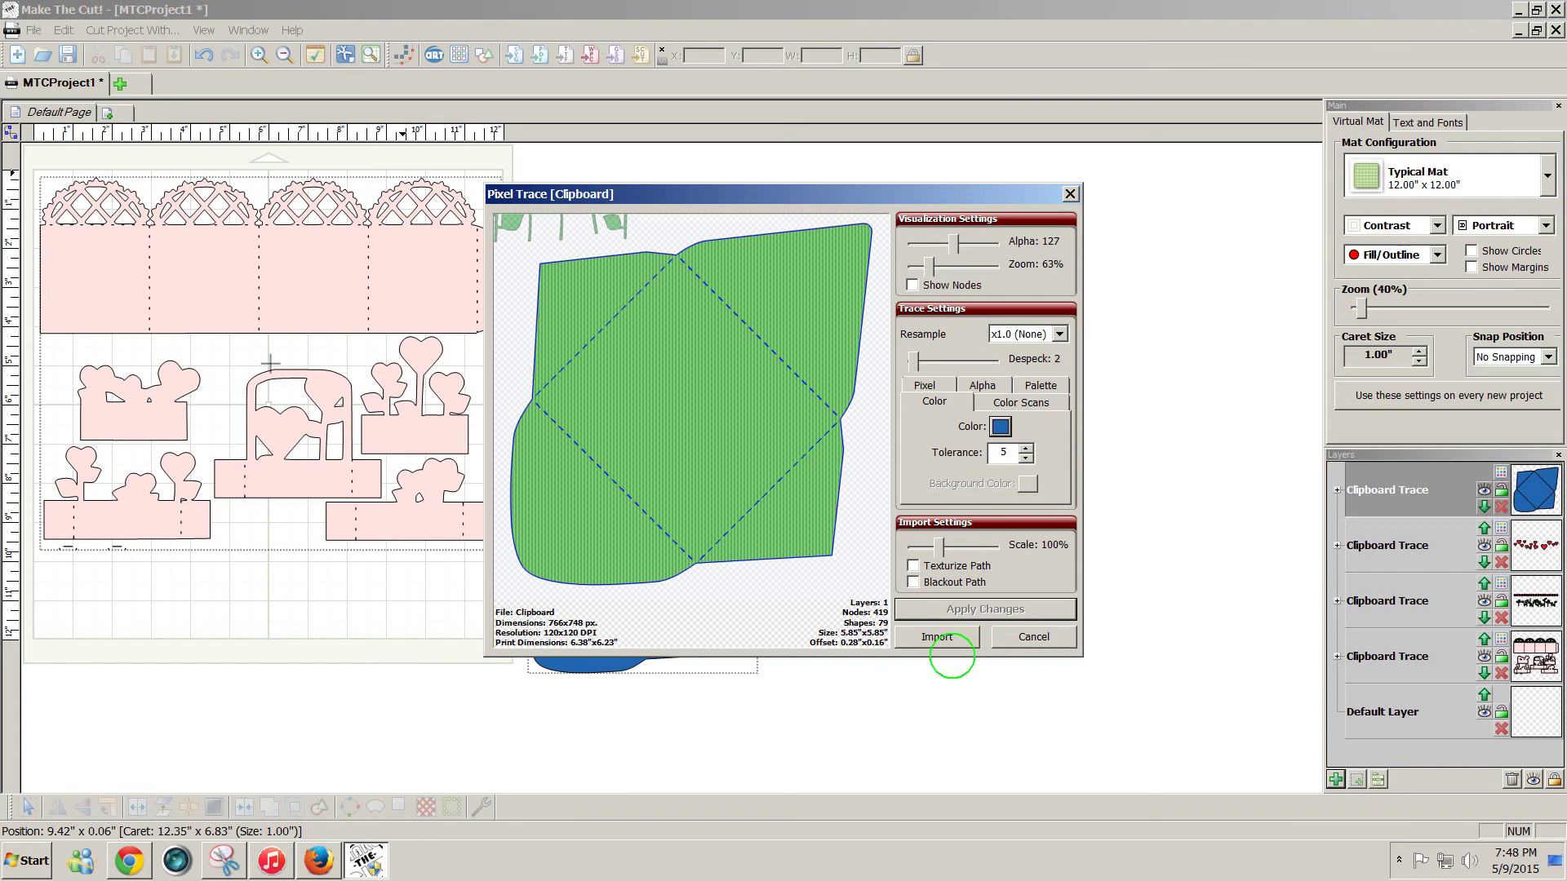
click(926, 638)
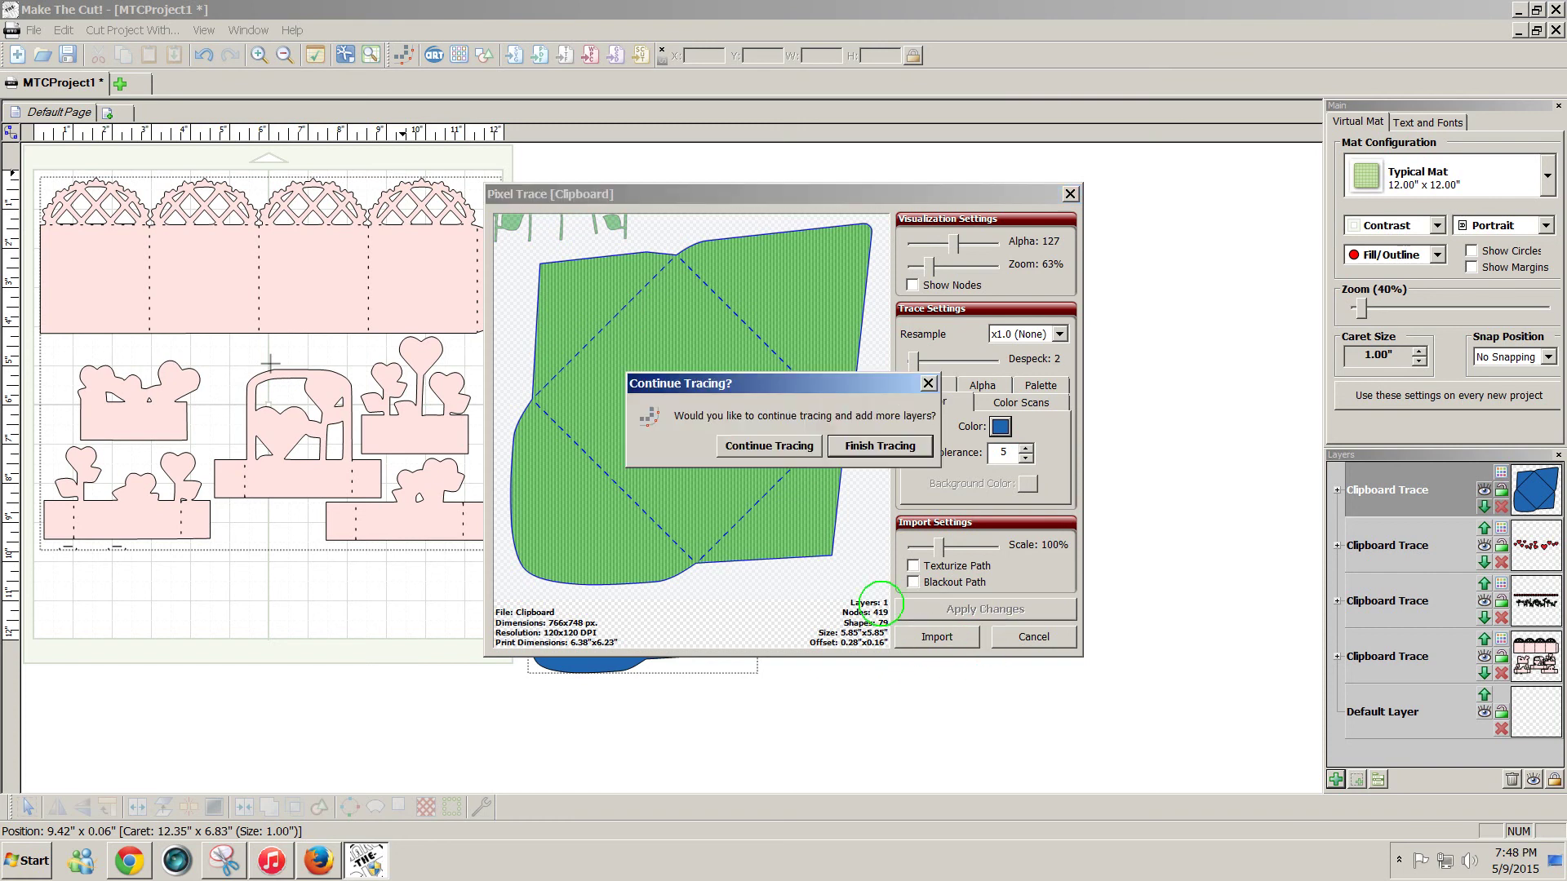
click(877, 446)
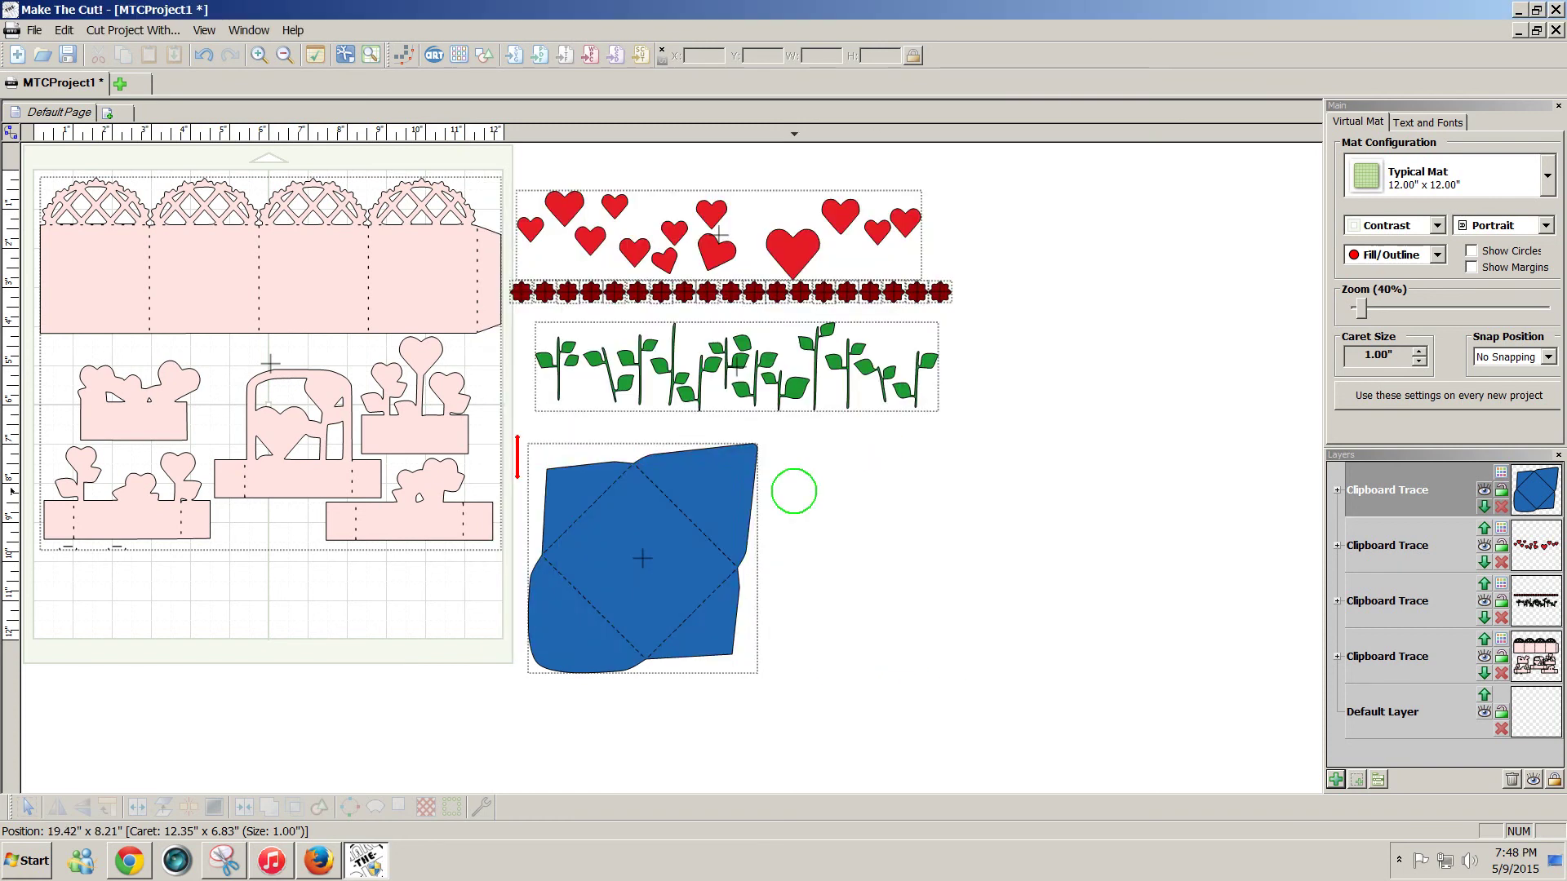
drag(791, 721, 514, 375)
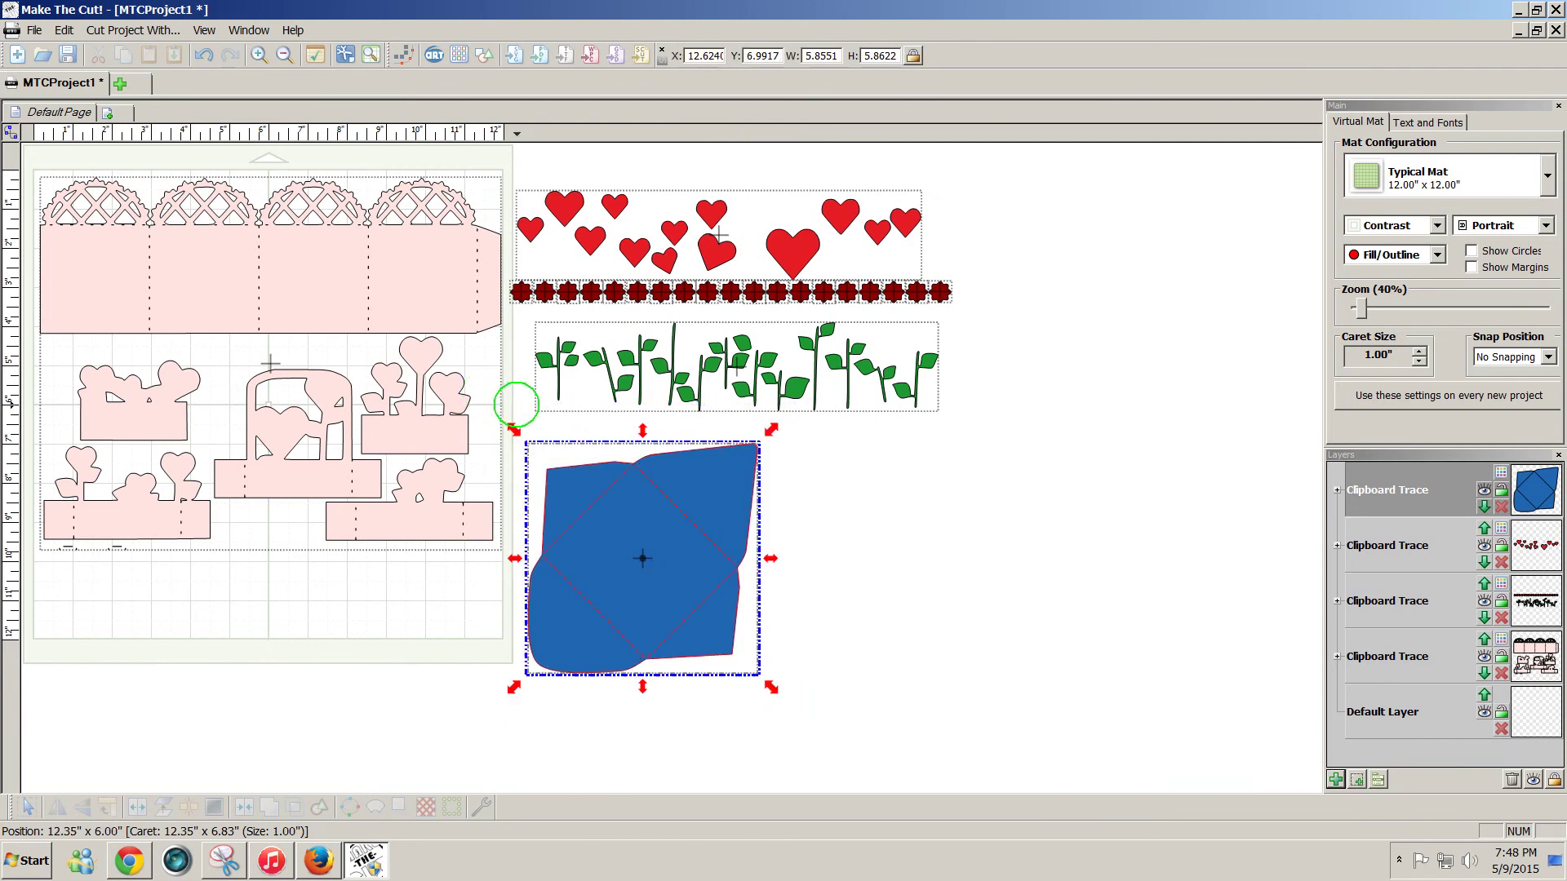
click(116, 858)
click(724, 364)
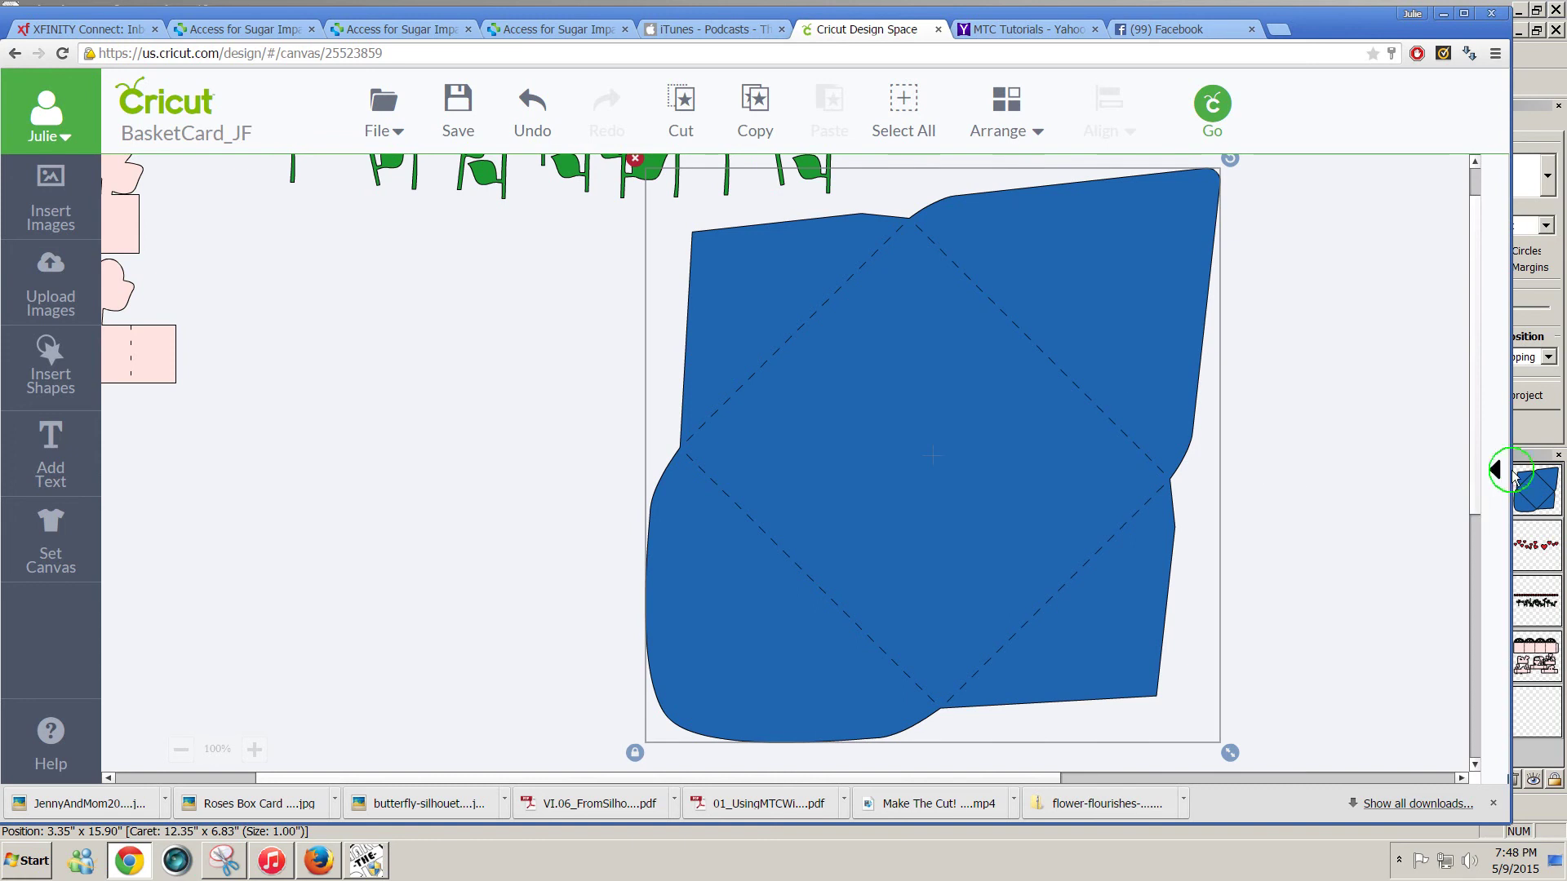
click(1497, 471)
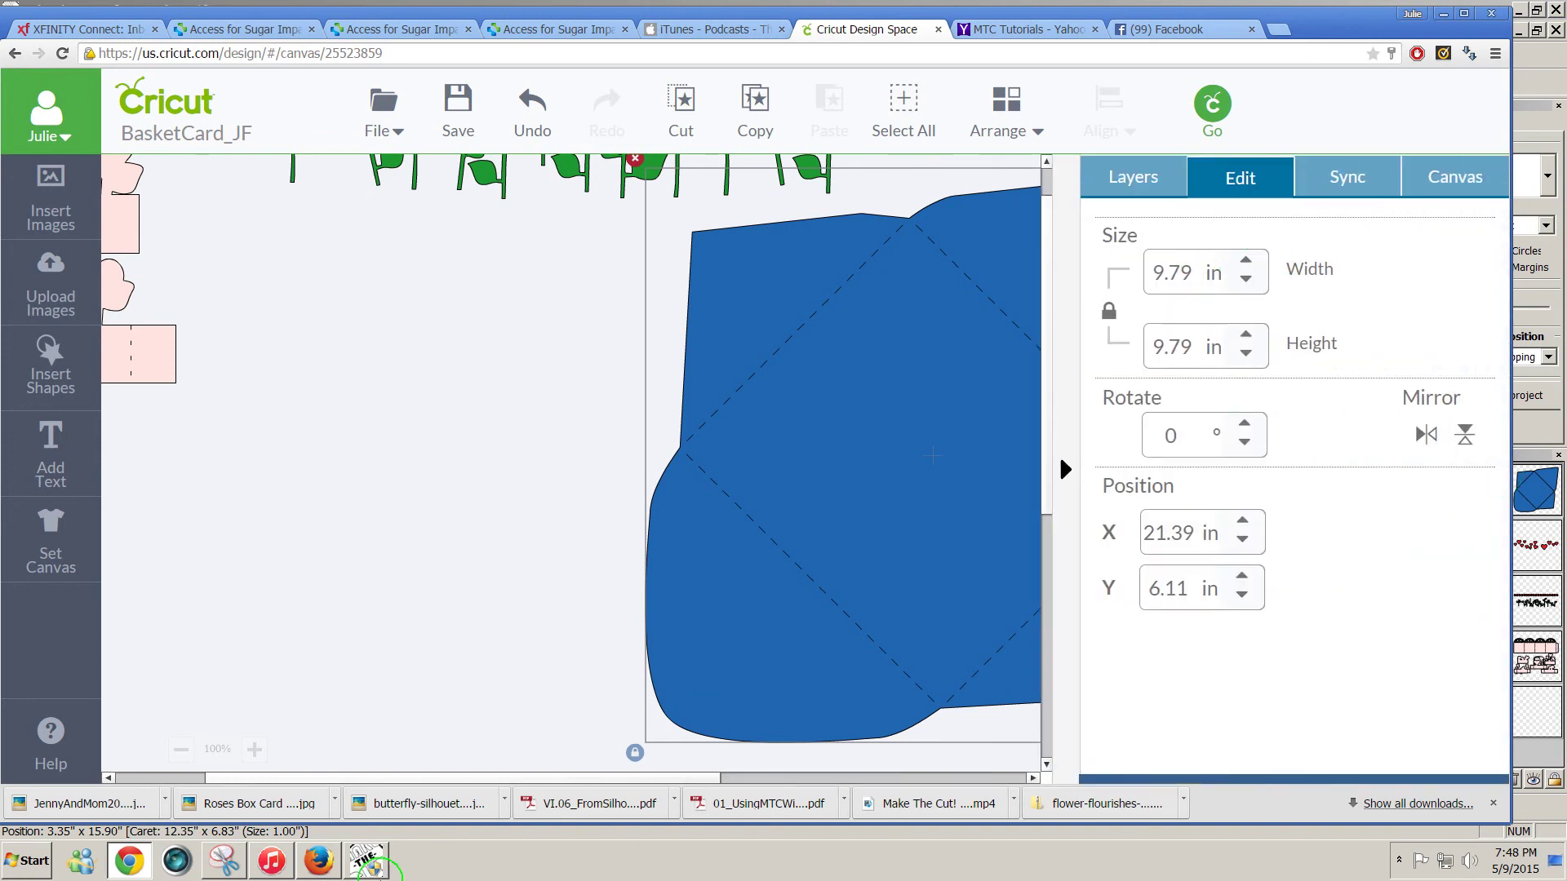
Set the blue envelope's width to 9.79 in and move it just below the stems
click(365, 865)
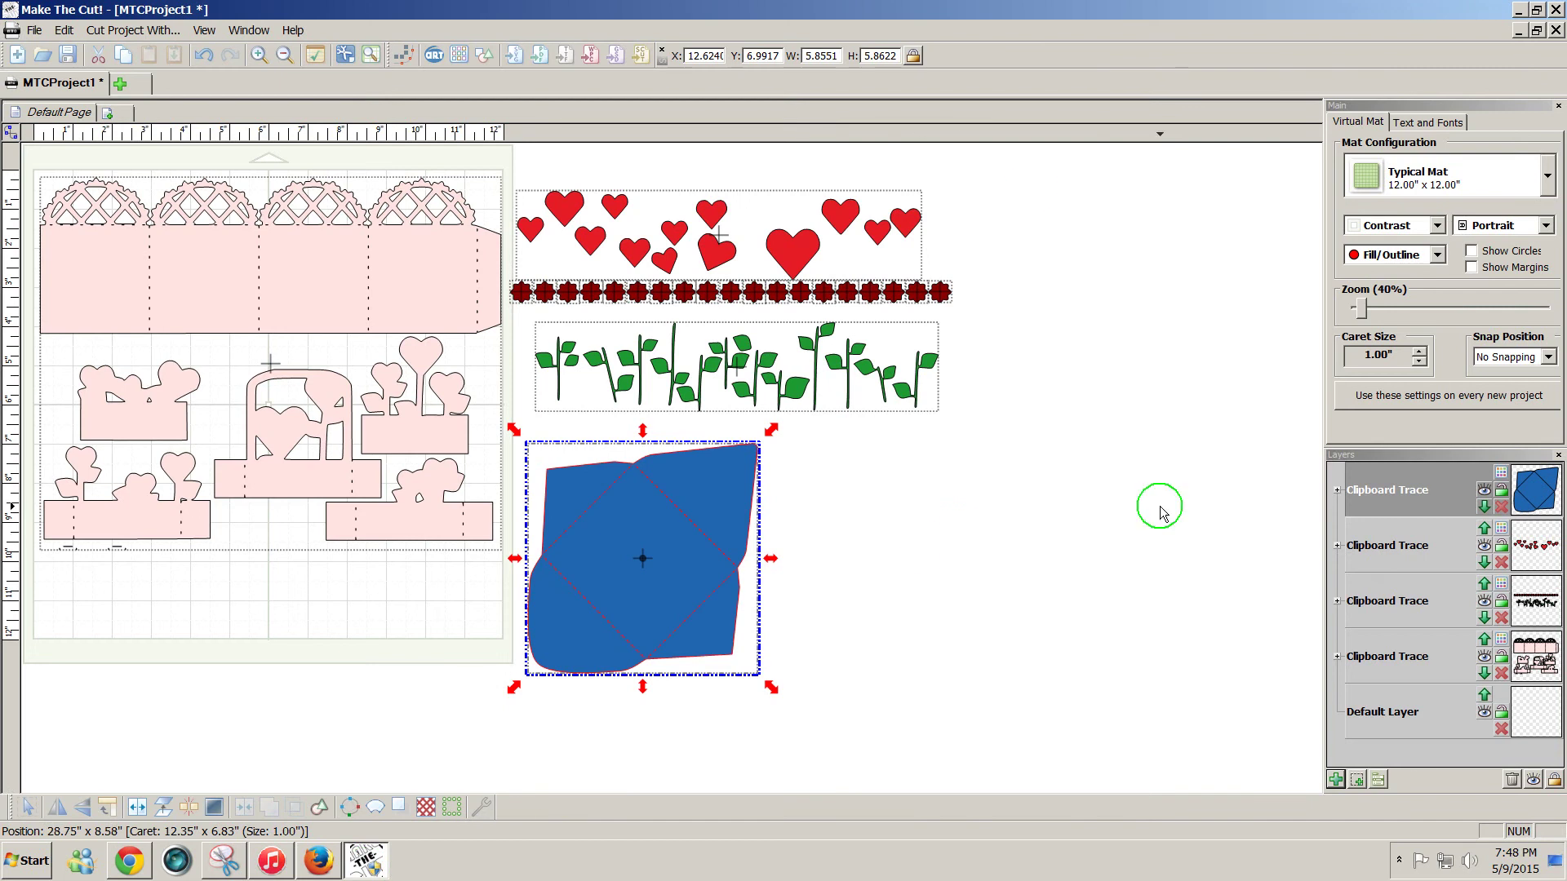
double_click(810, 54)
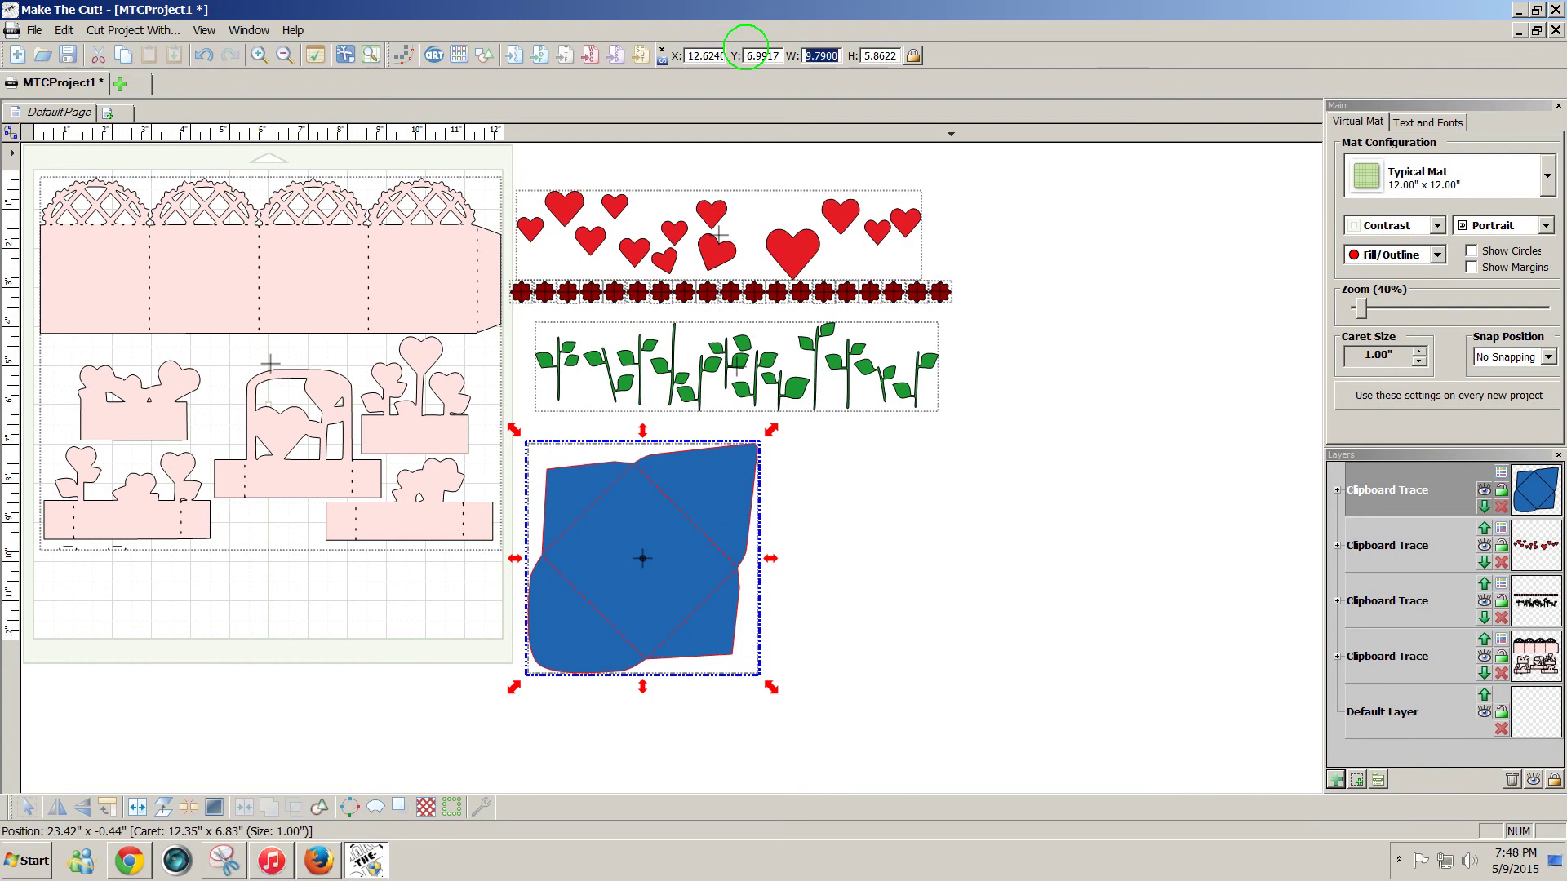
text(9.79)
key(Return)
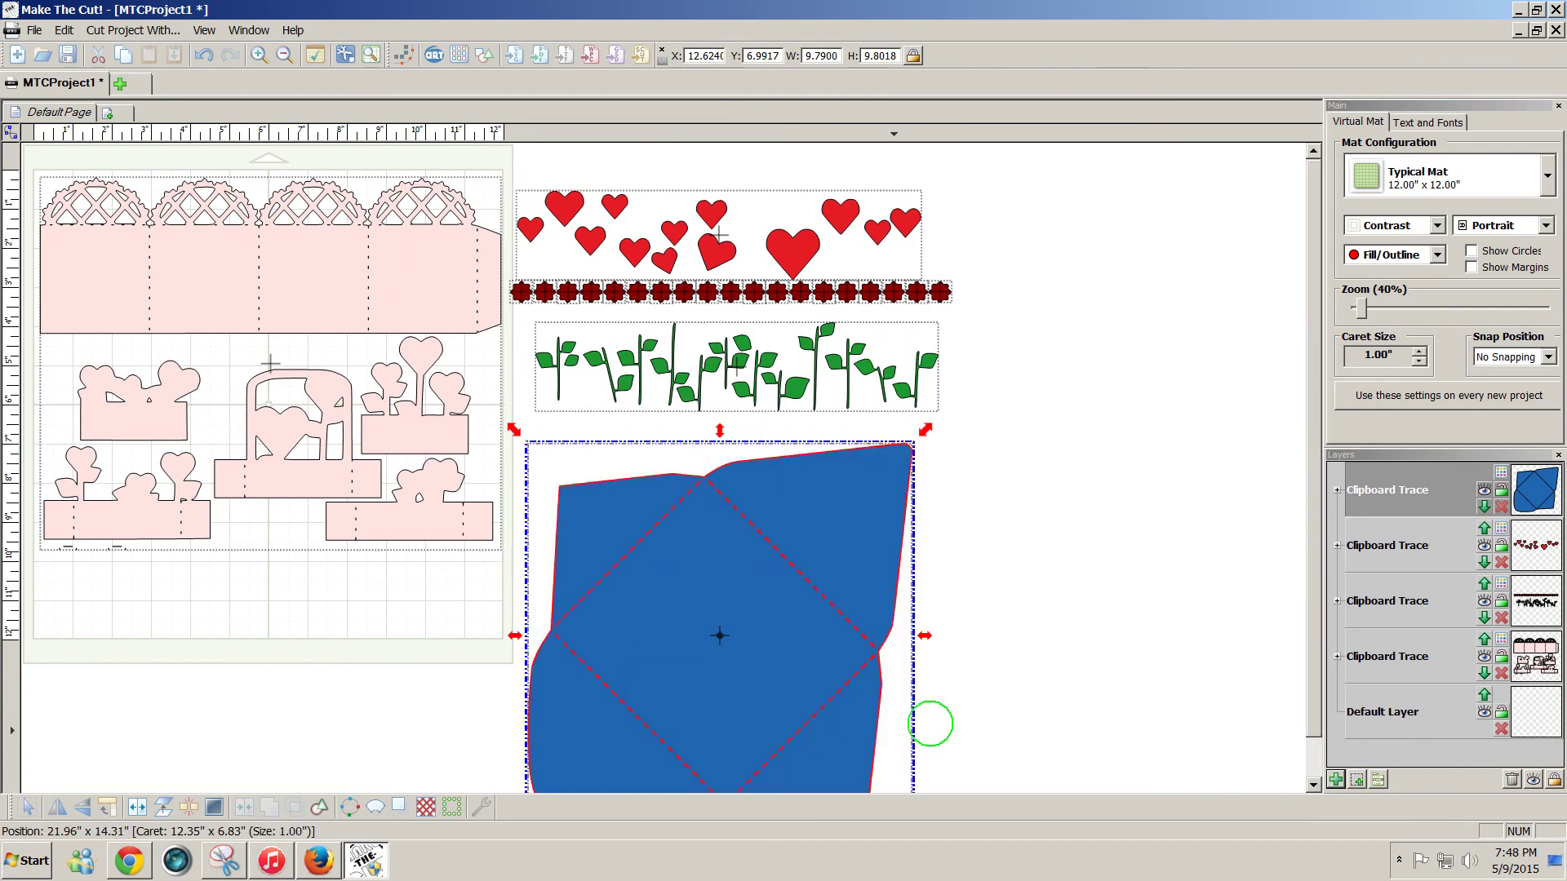
drag(723, 565, 743, 546)
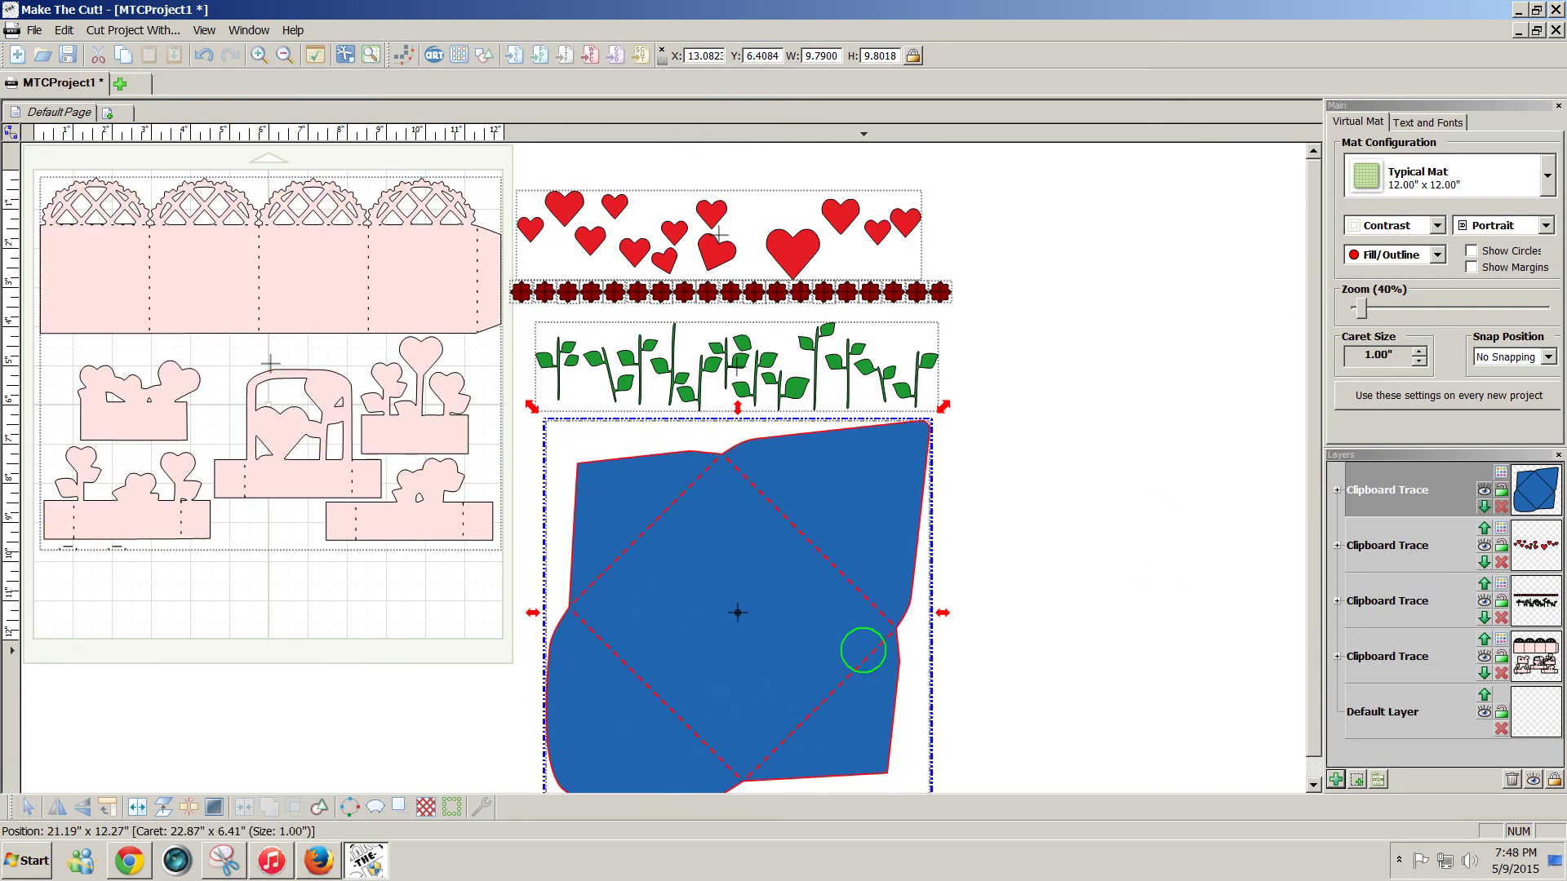
drag(1312, 574, 1308, 600)
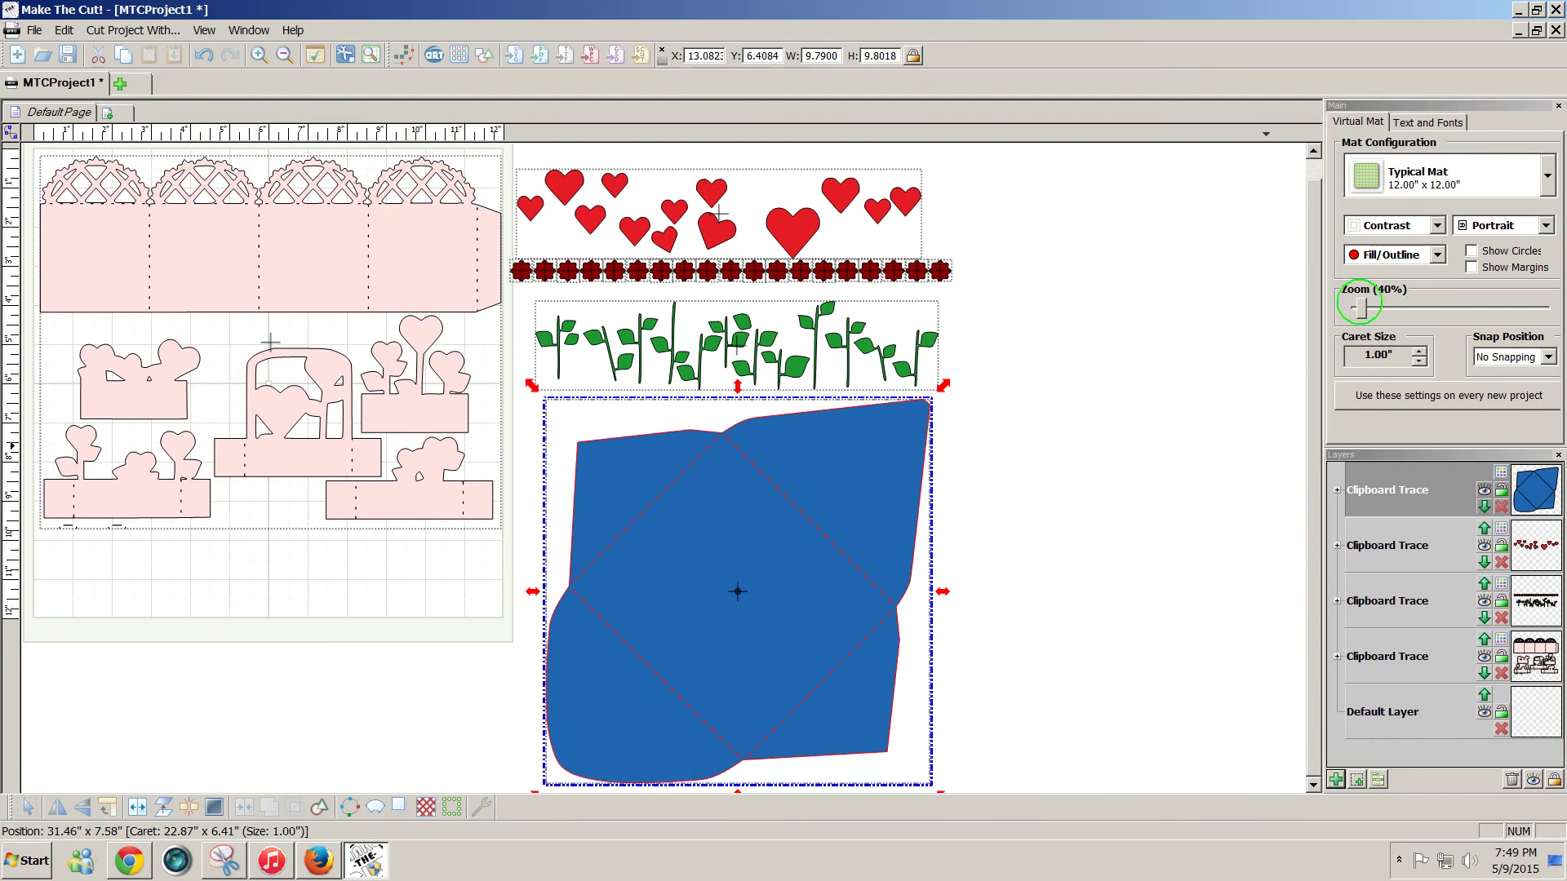
Zoom in on the basket's lattice edge, then back out to view the whole mat
drag(1360, 308, 1409, 309)
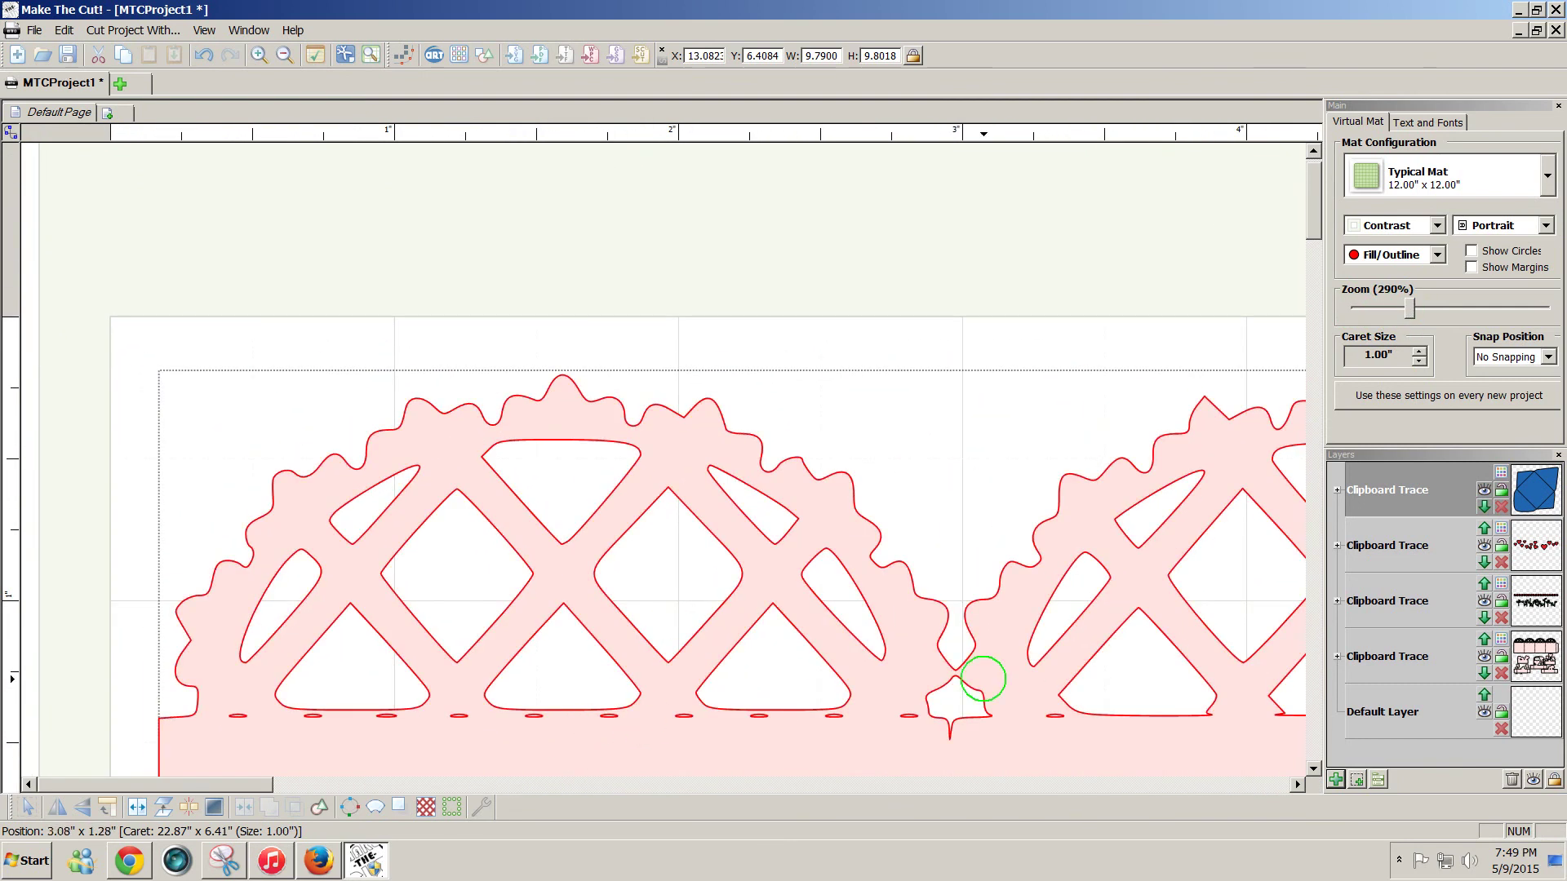
drag(1308, 229, 1307, 288)
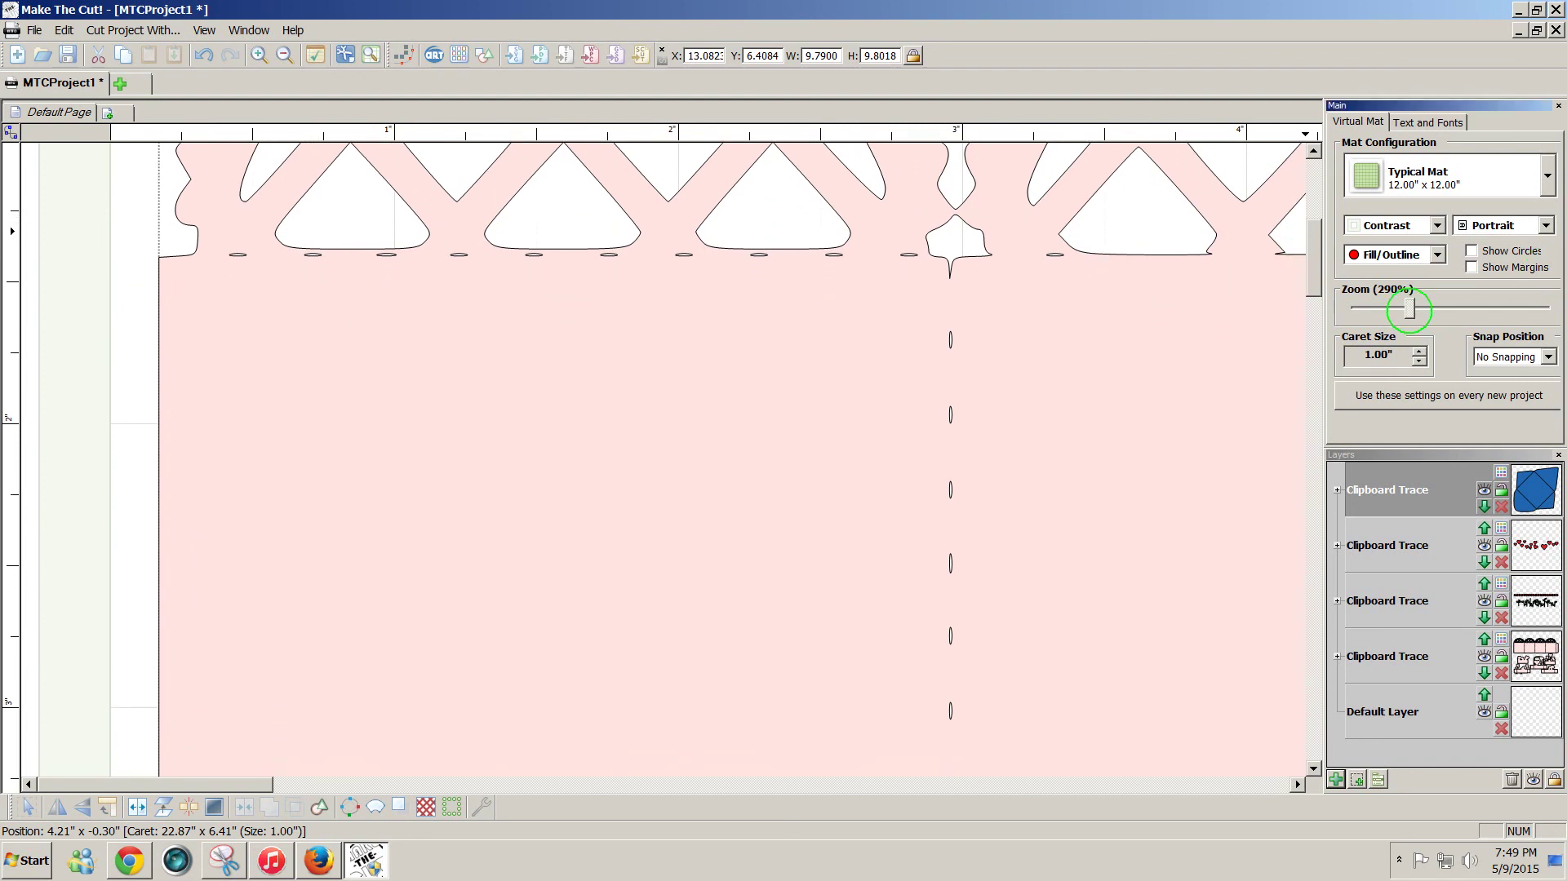
drag(1409, 309, 1359, 308)
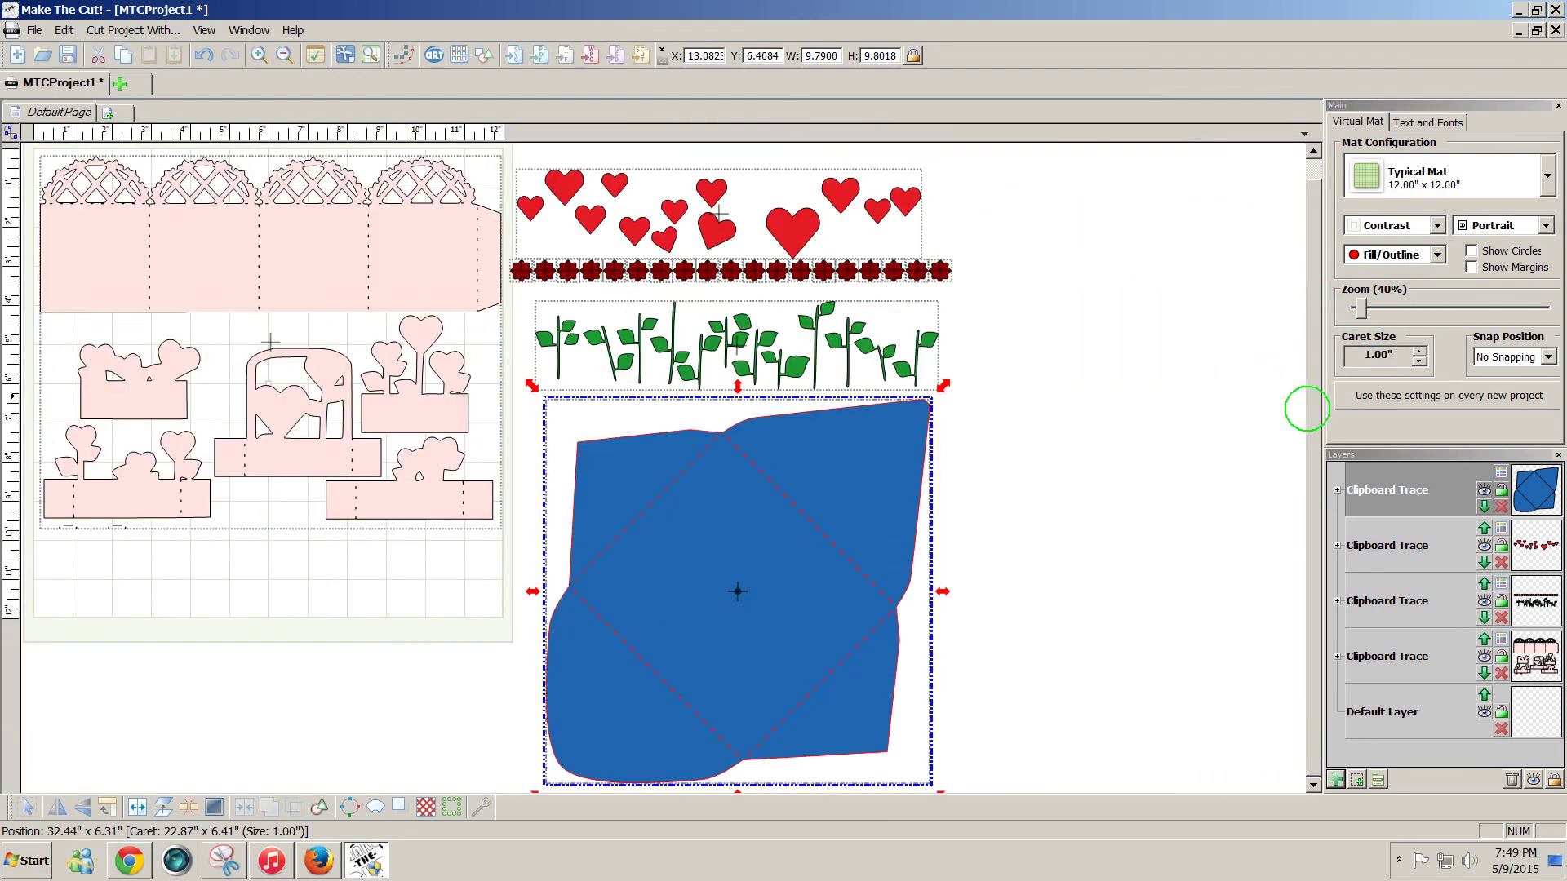
scroll(1306, 408, up, 1)
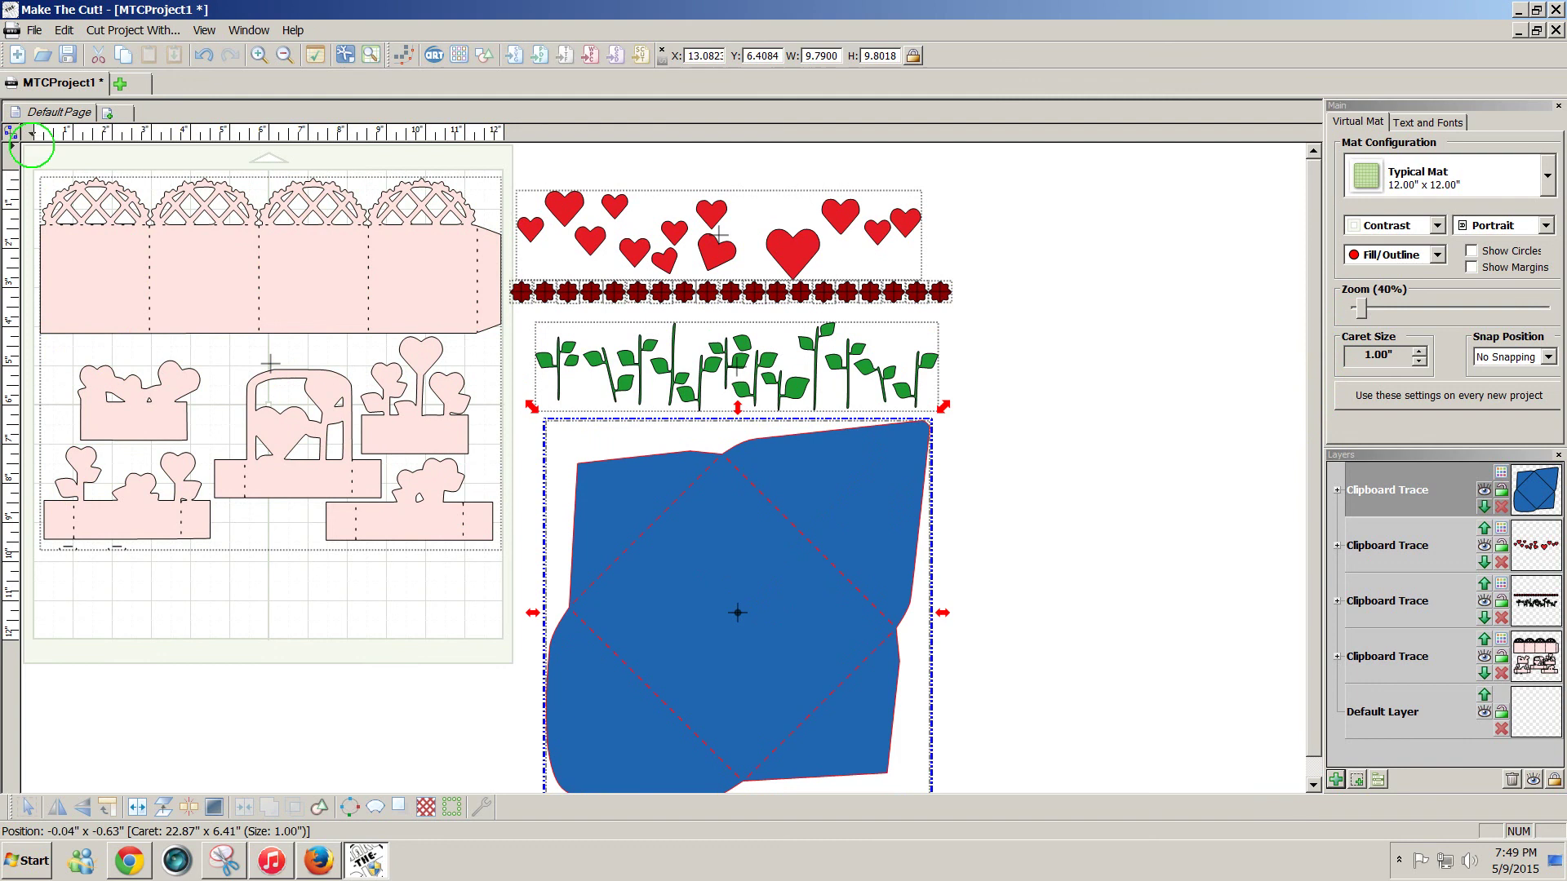
Break all the traced designs on the mat apart into separate pieces
mouse_move(30, 153)
mouse_down()
mouse_move(927, 582)
mouse_move(1061, 865)
mouse_move(1088, 871)
mouse_up()
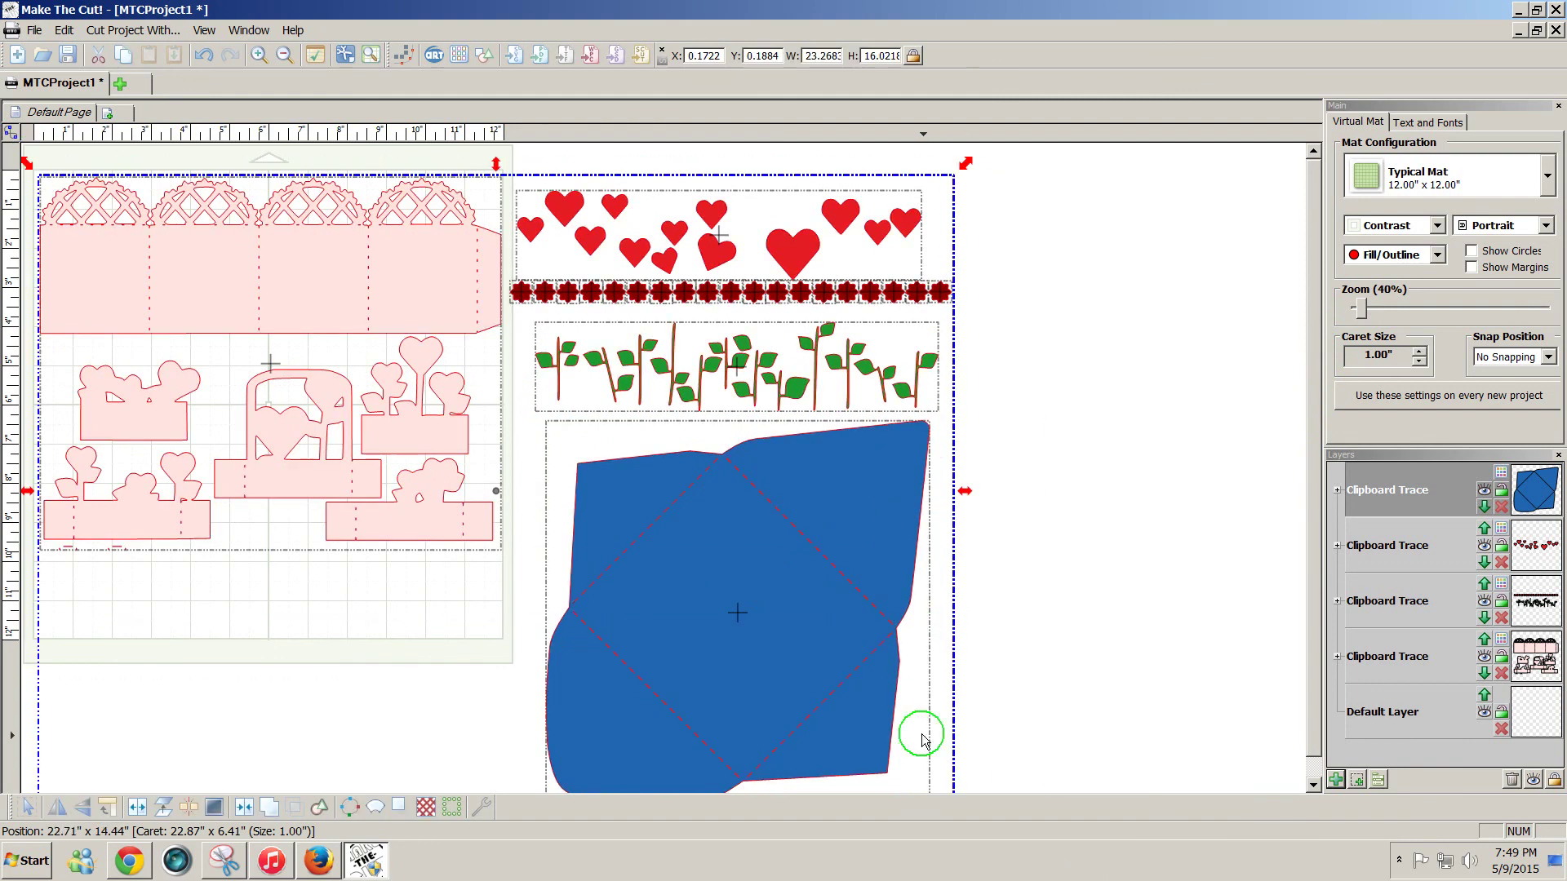
click(188, 807)
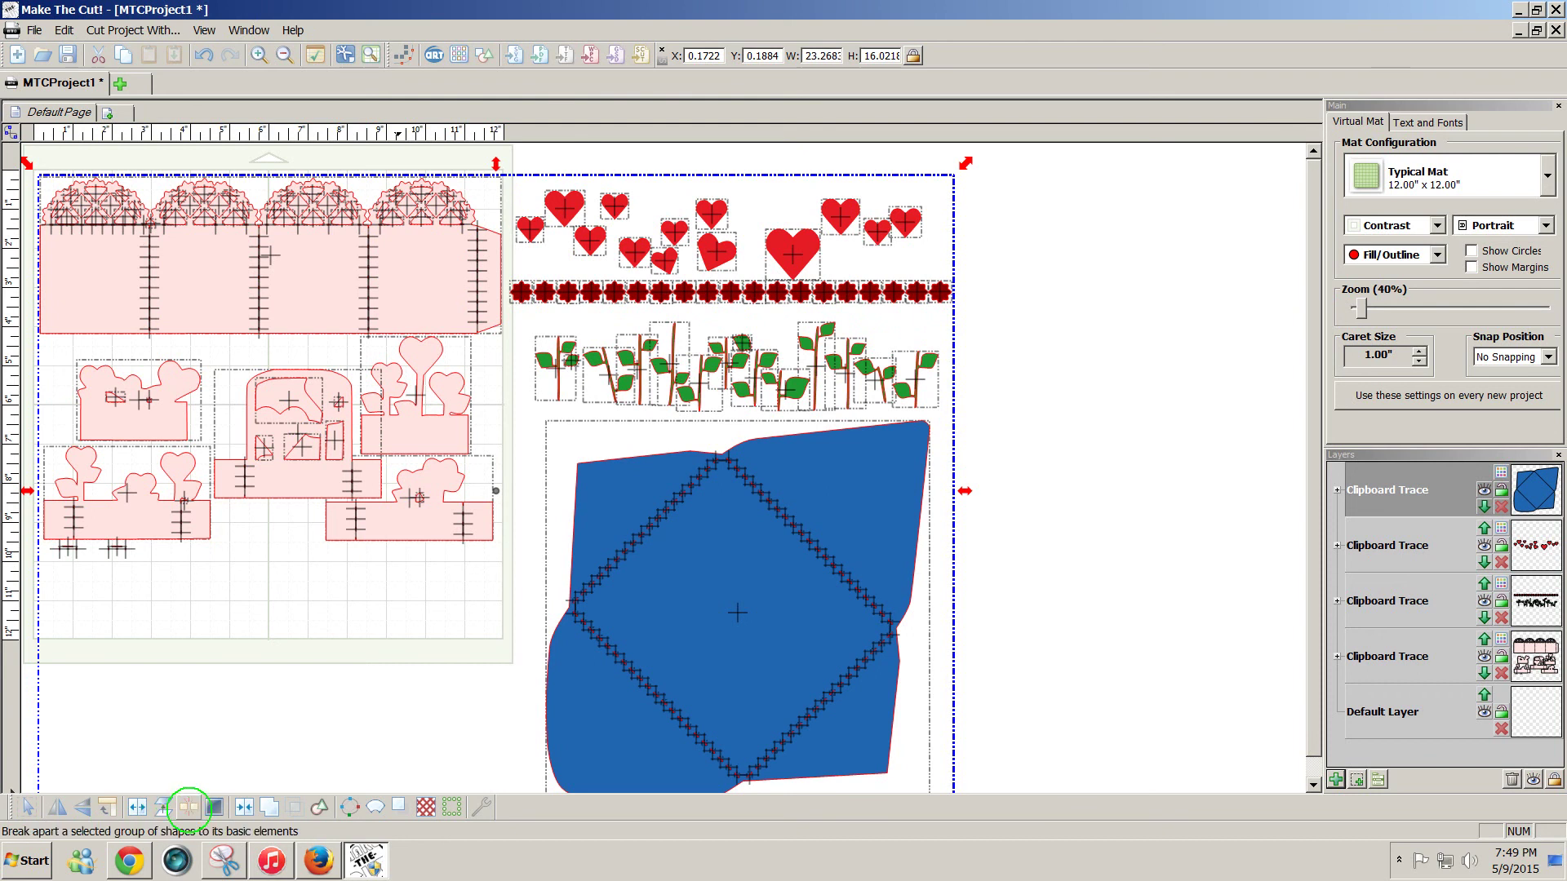
click(1207, 621)
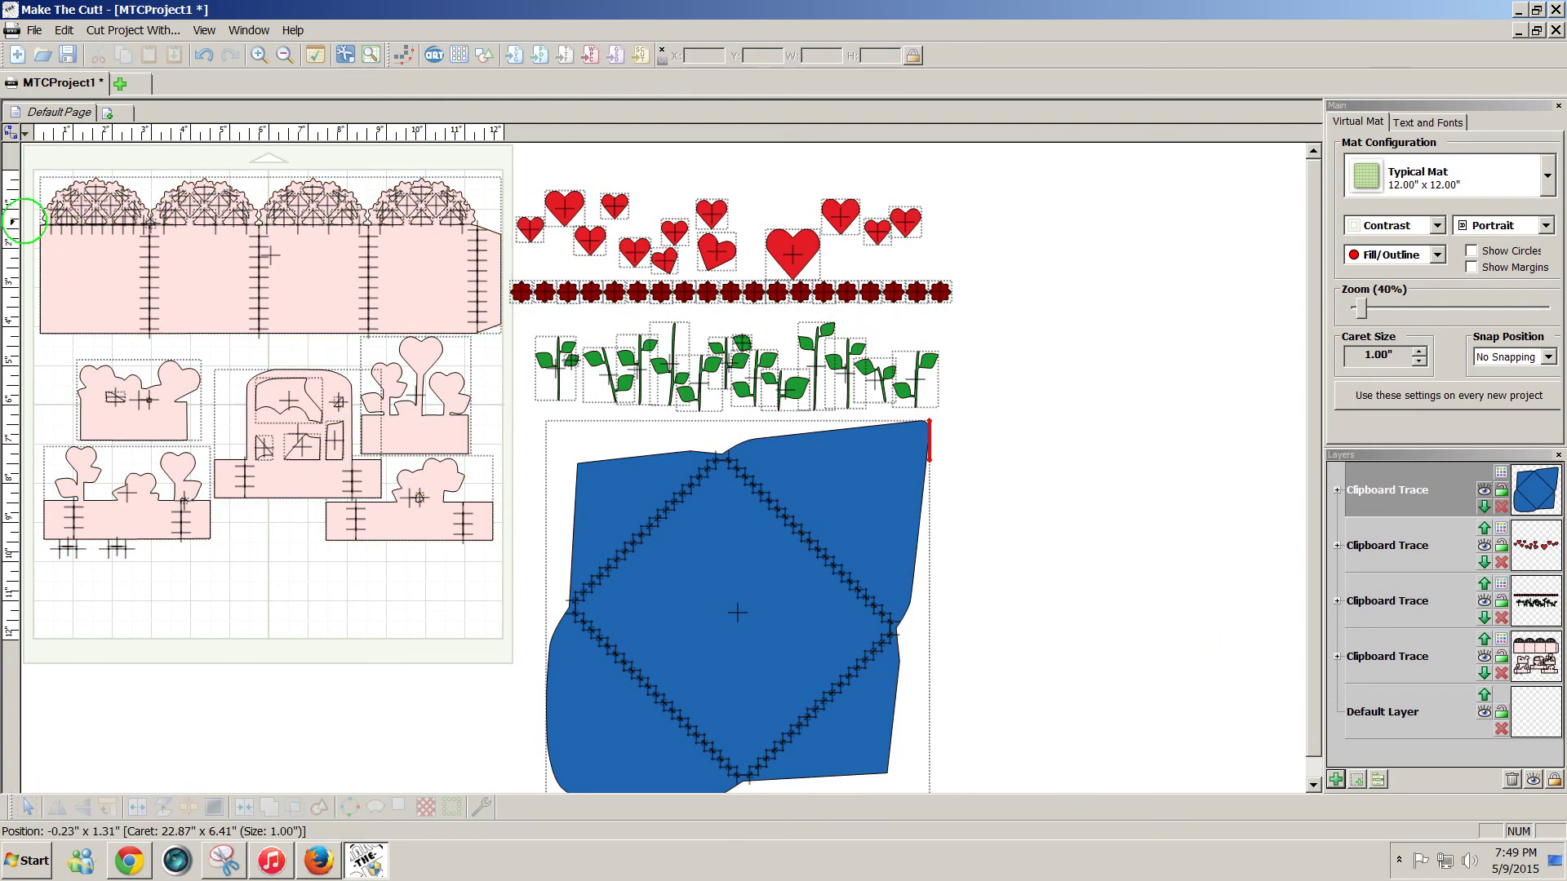
Apply Thin Paths to the top basket band and join its pieces back together
drag(26, 221, 511, 340)
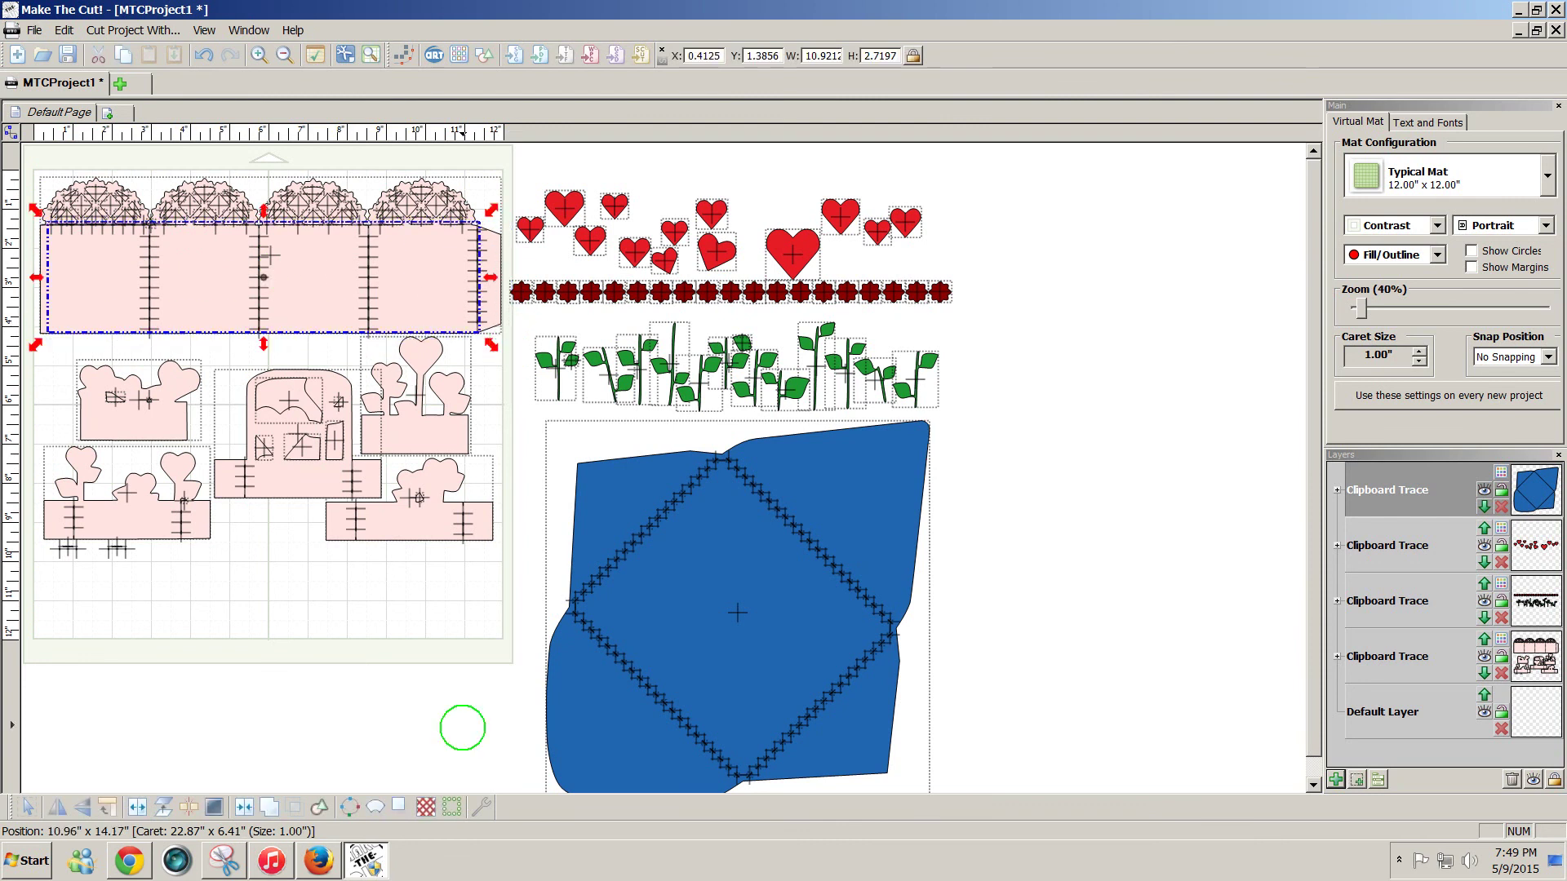
click(479, 806)
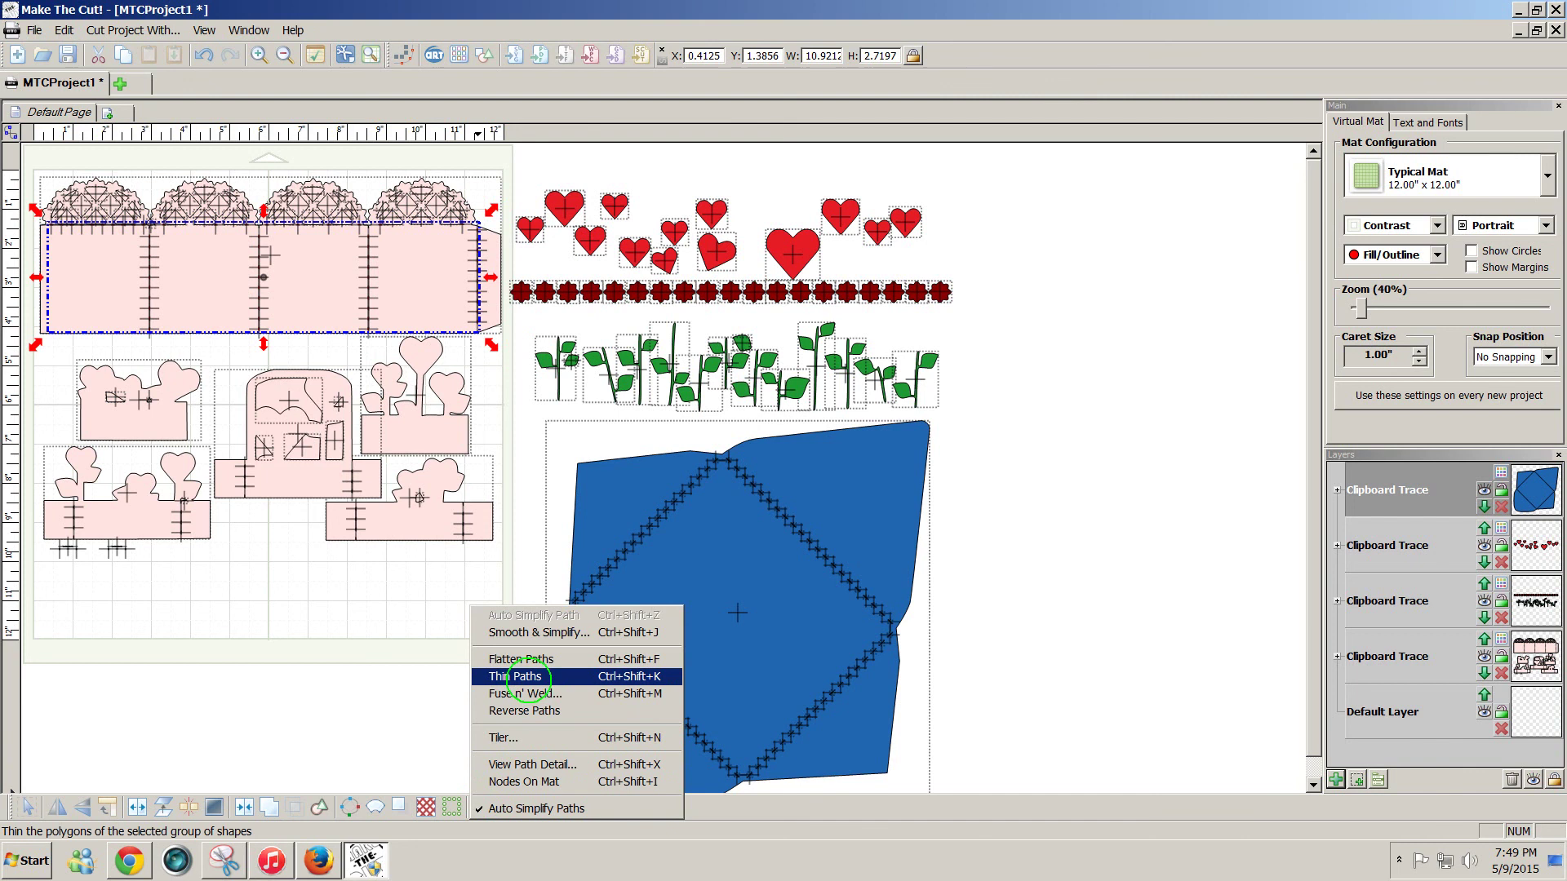
click(528, 677)
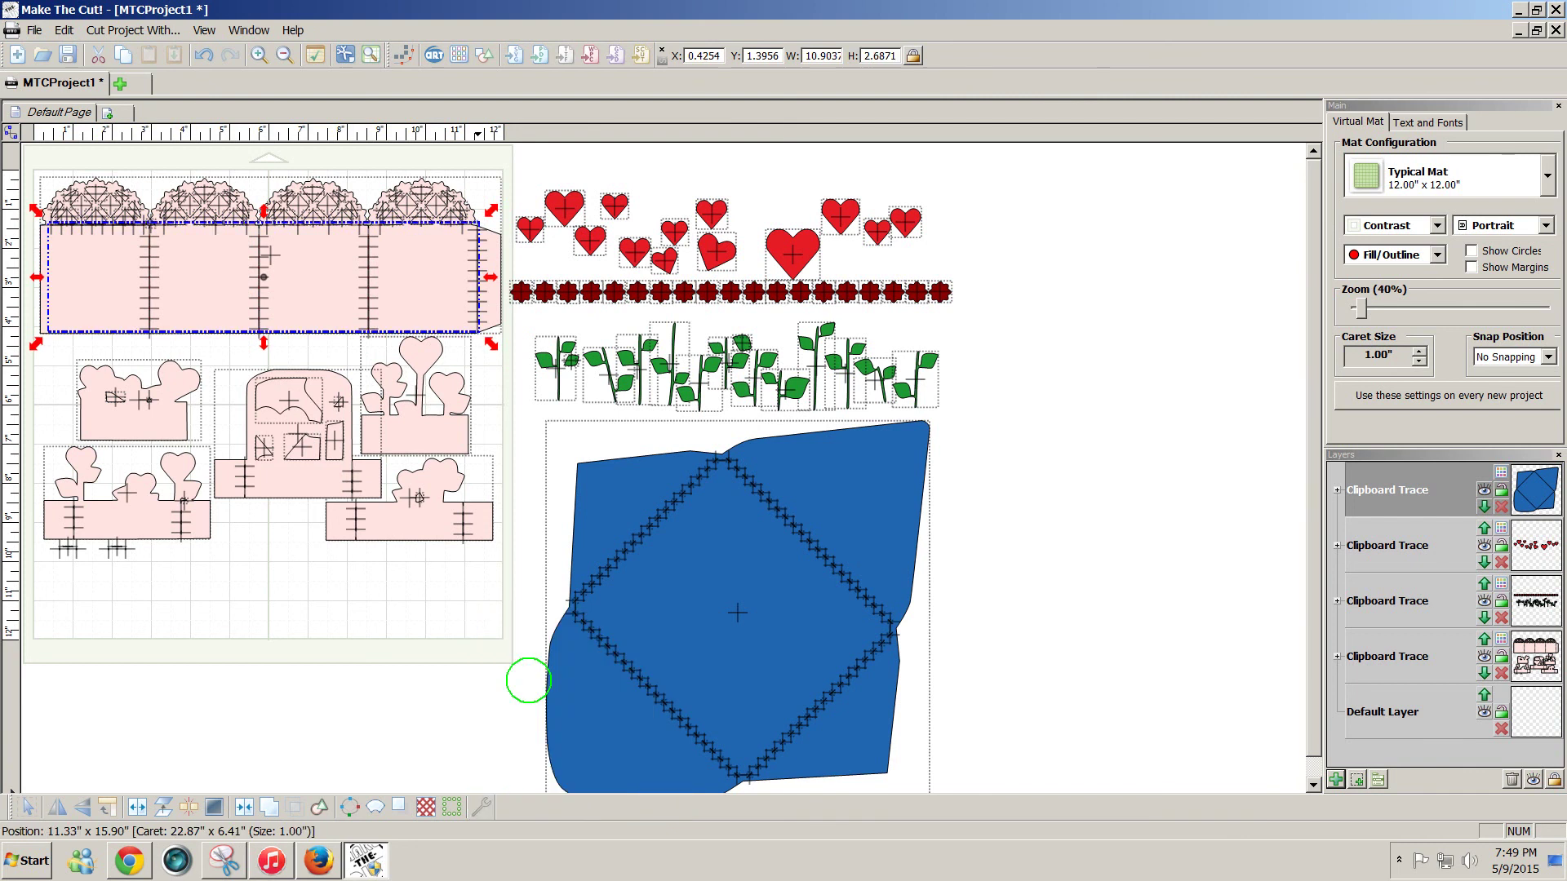
click(245, 806)
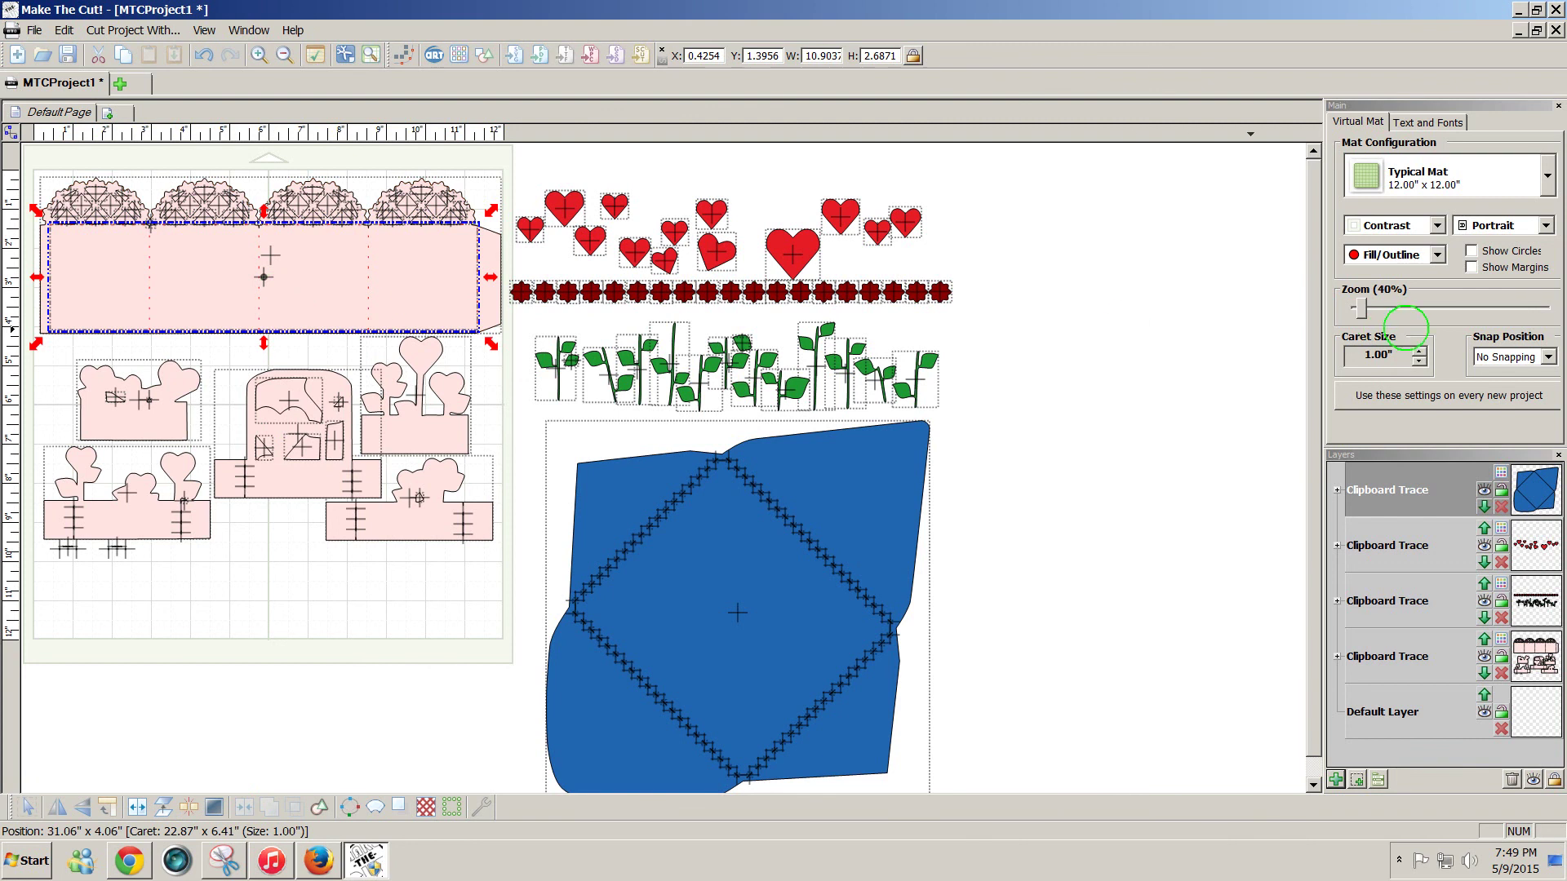
Zoom to 610% to inspect the basket band's thinned score dashes, then choose the Node Edit tool
drag(1359, 309, 1471, 308)
drag(1310, 201, 1309, 245)
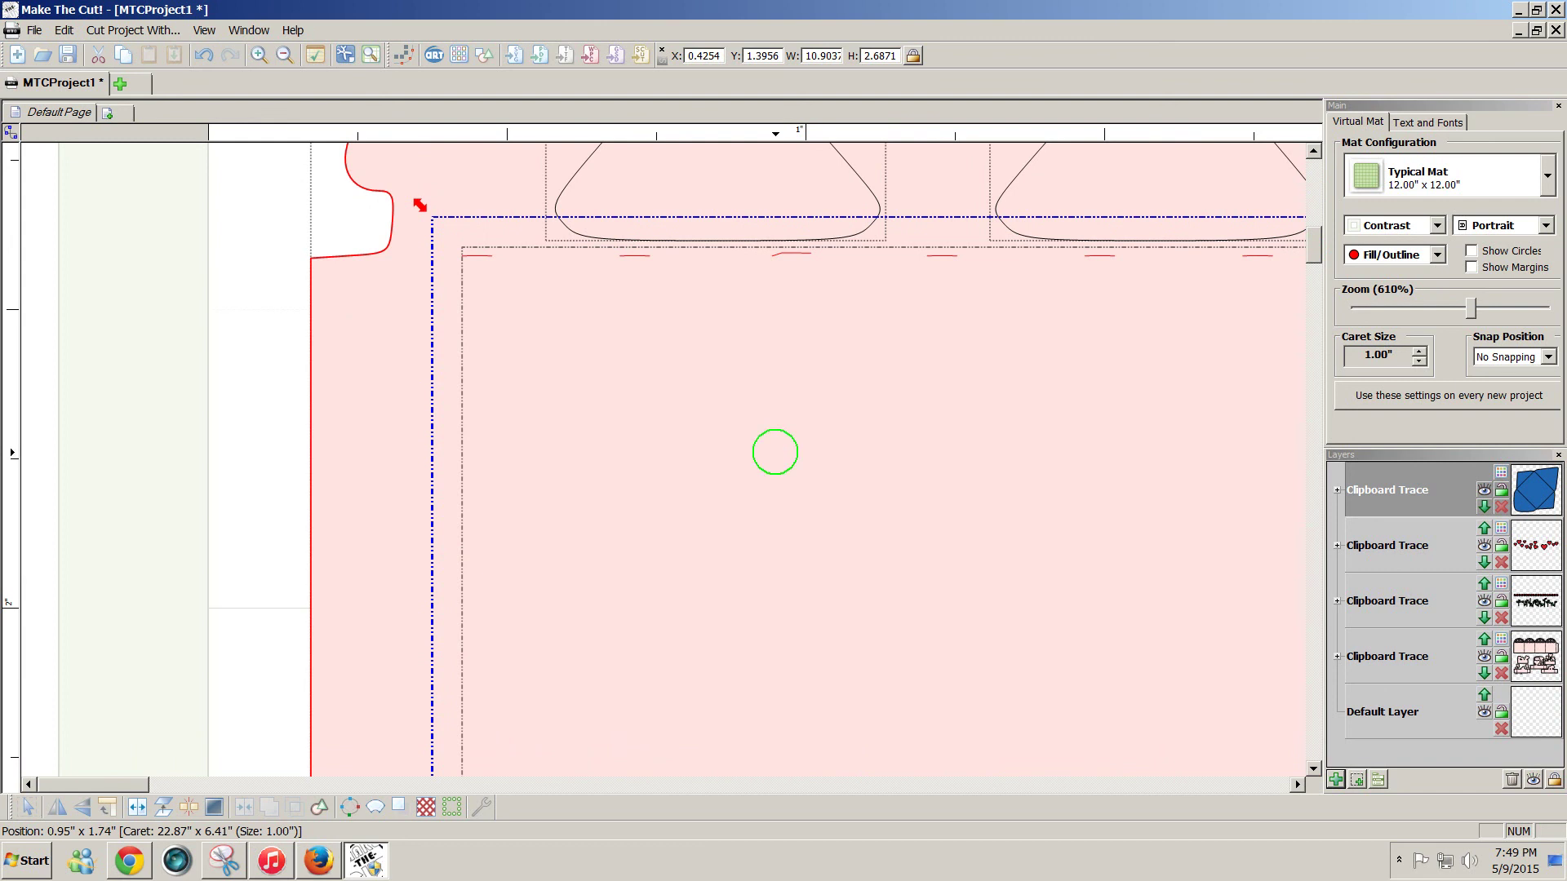
drag(1313, 252, 1301, 332)
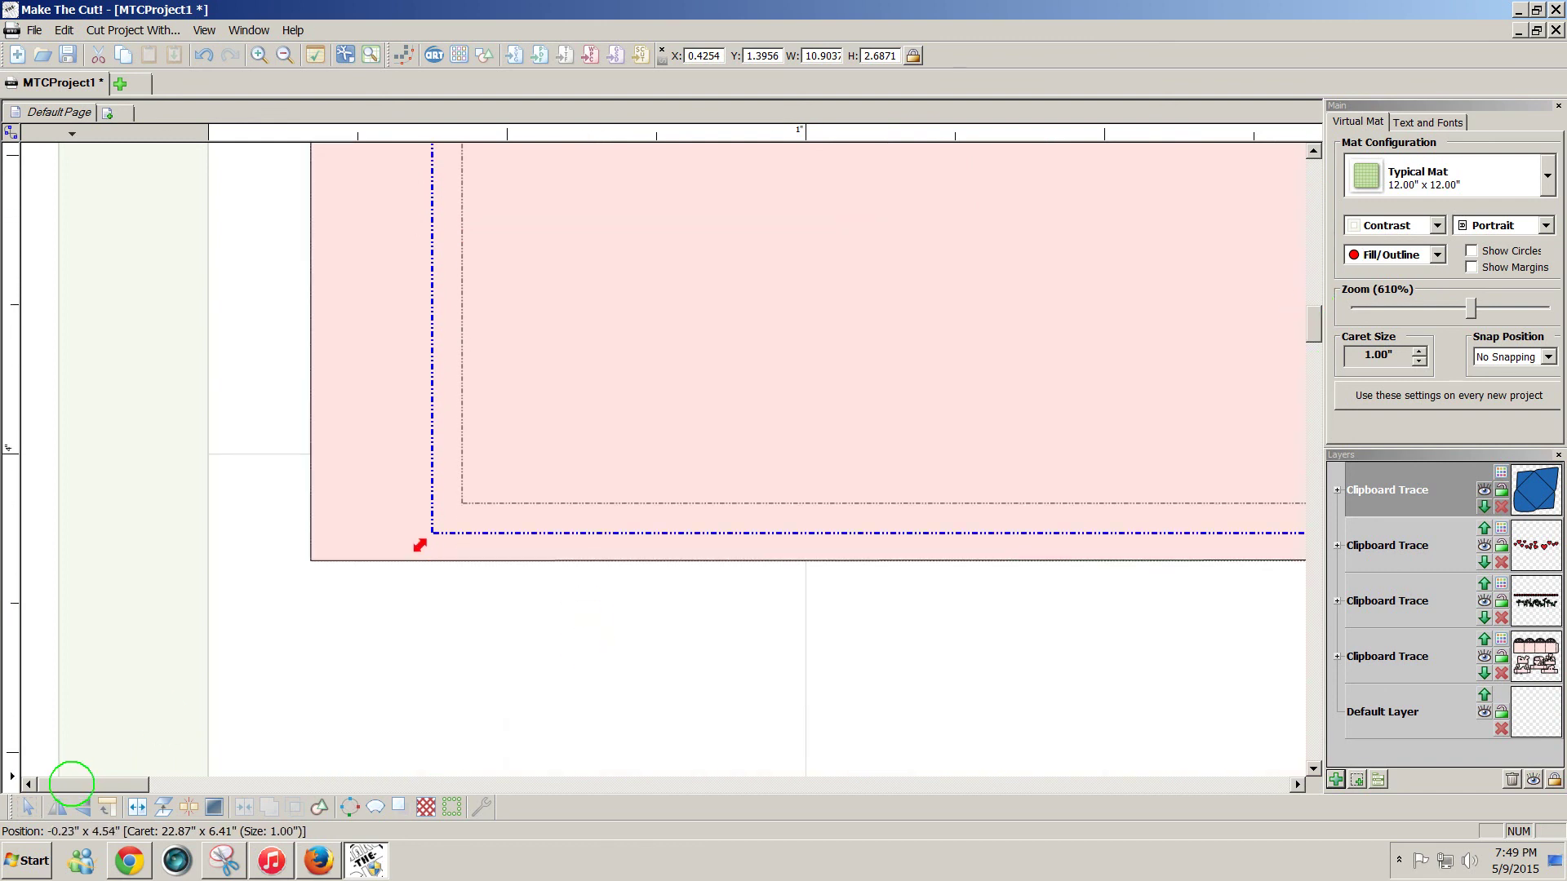
drag(72, 783, 478, 805)
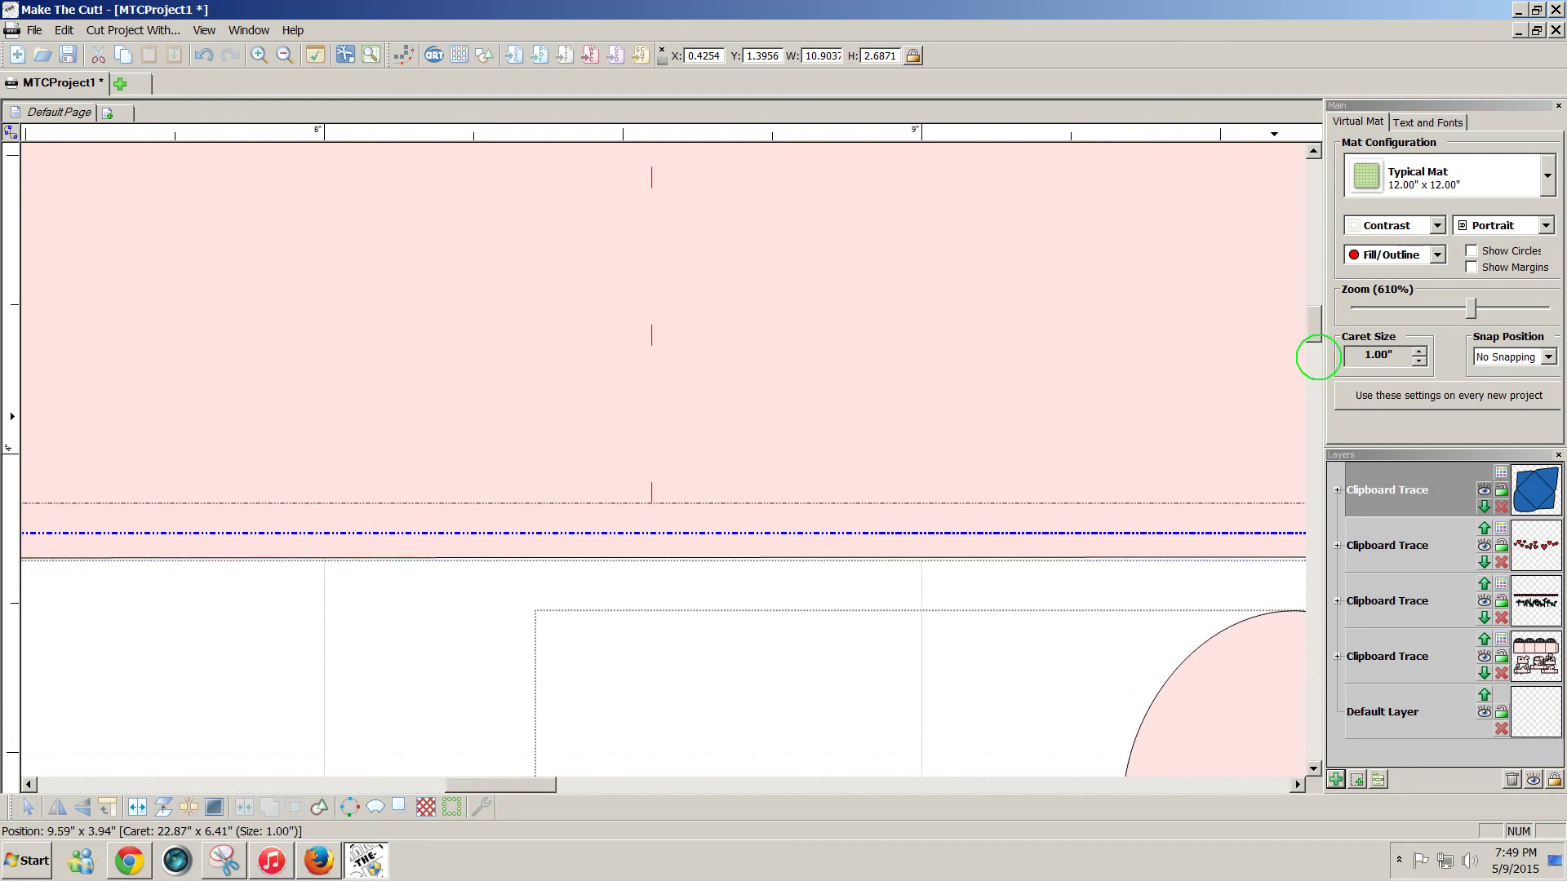
drag(1315, 322, 1328, 243)
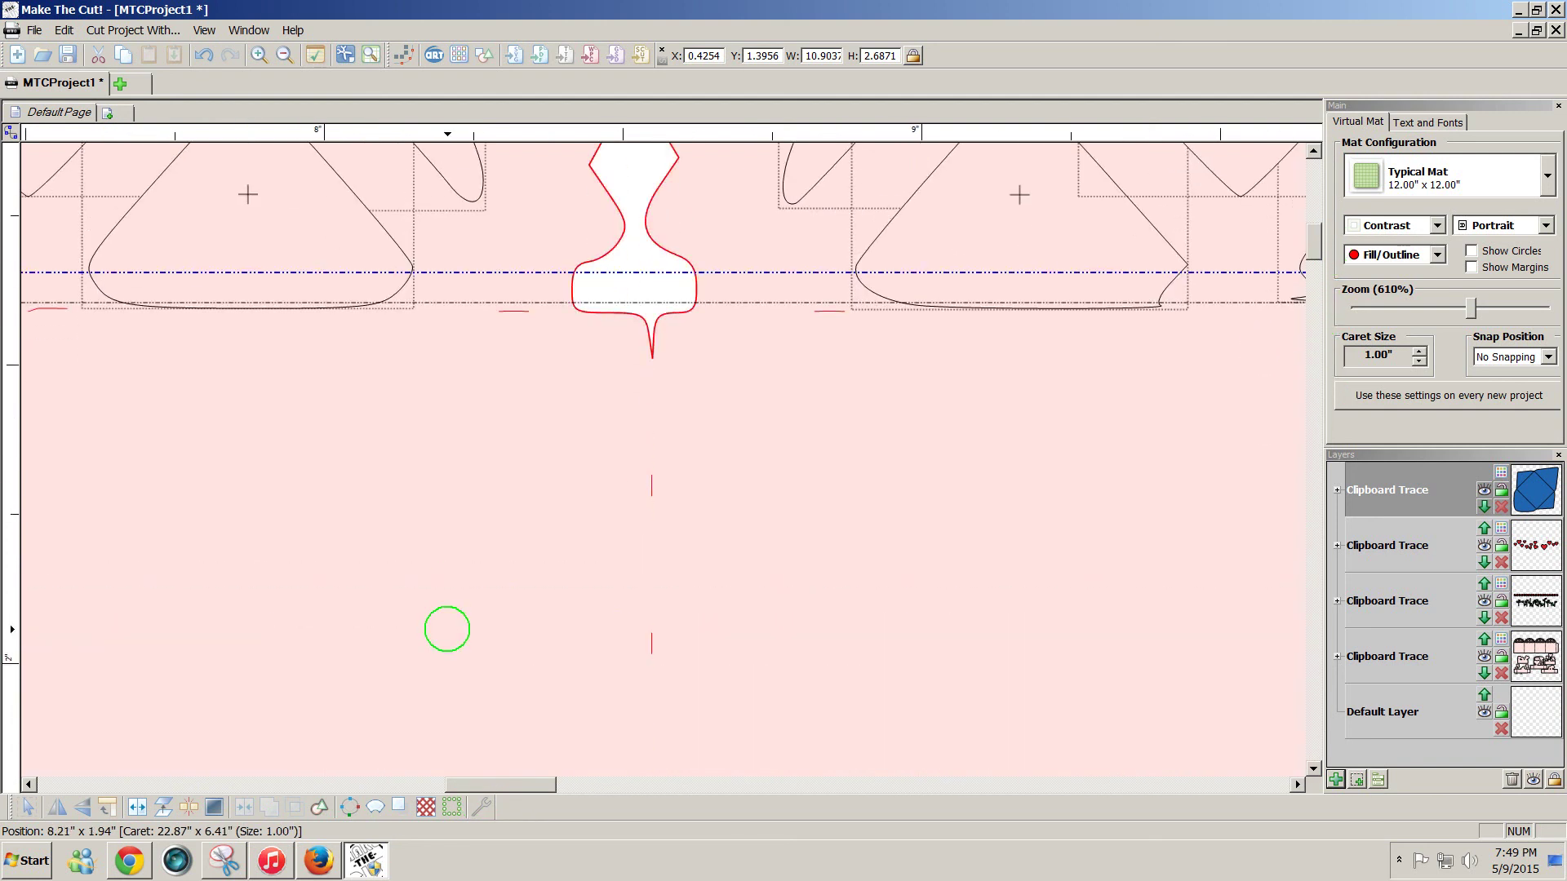
drag(489, 788, 423, 780)
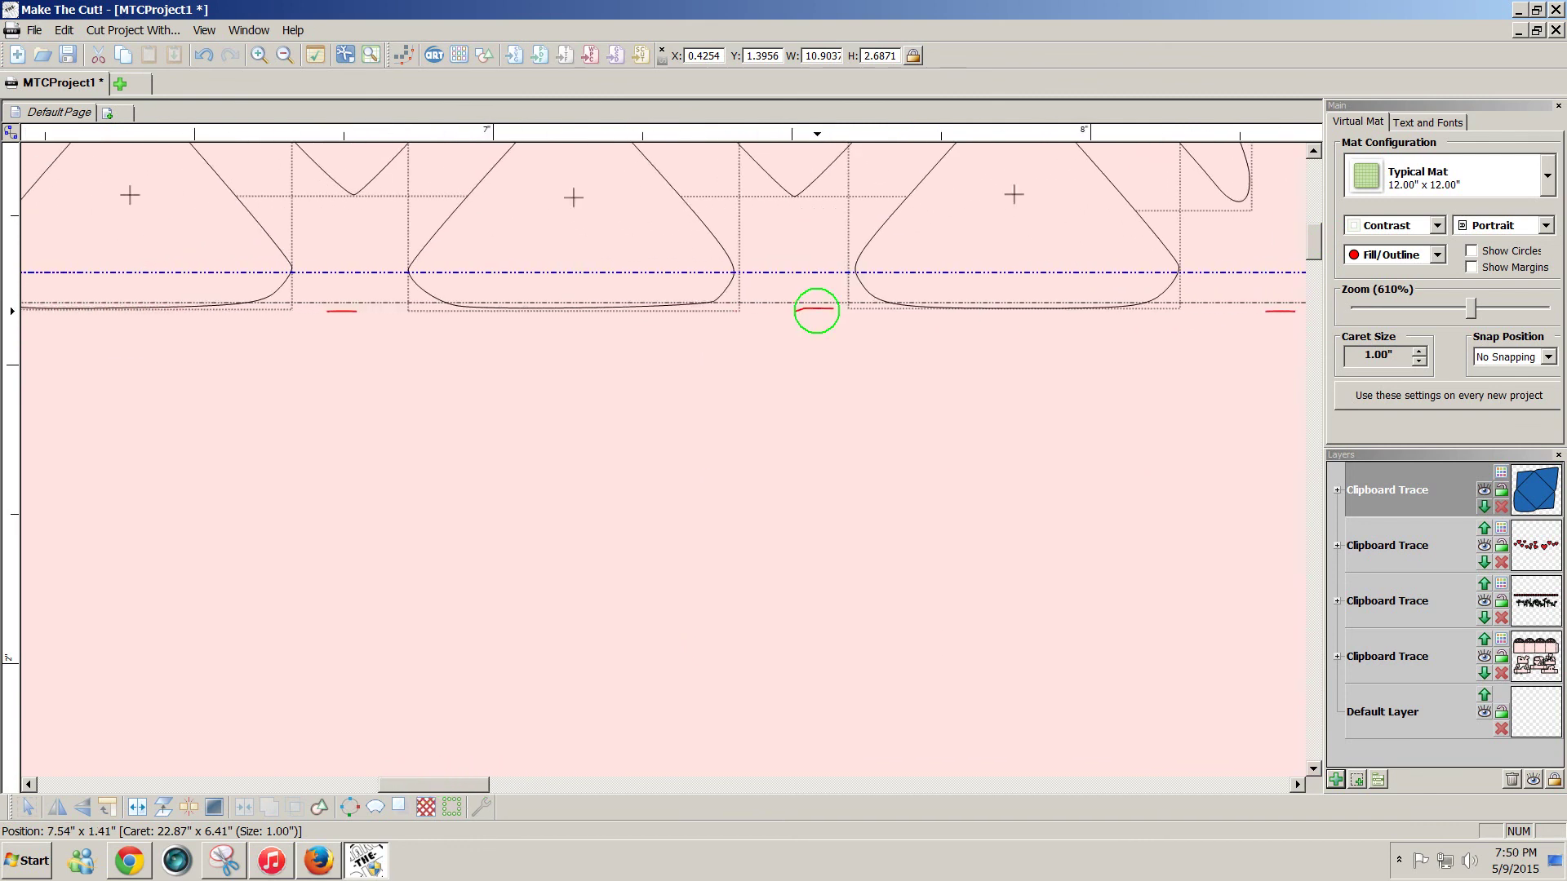
click(10, 131)
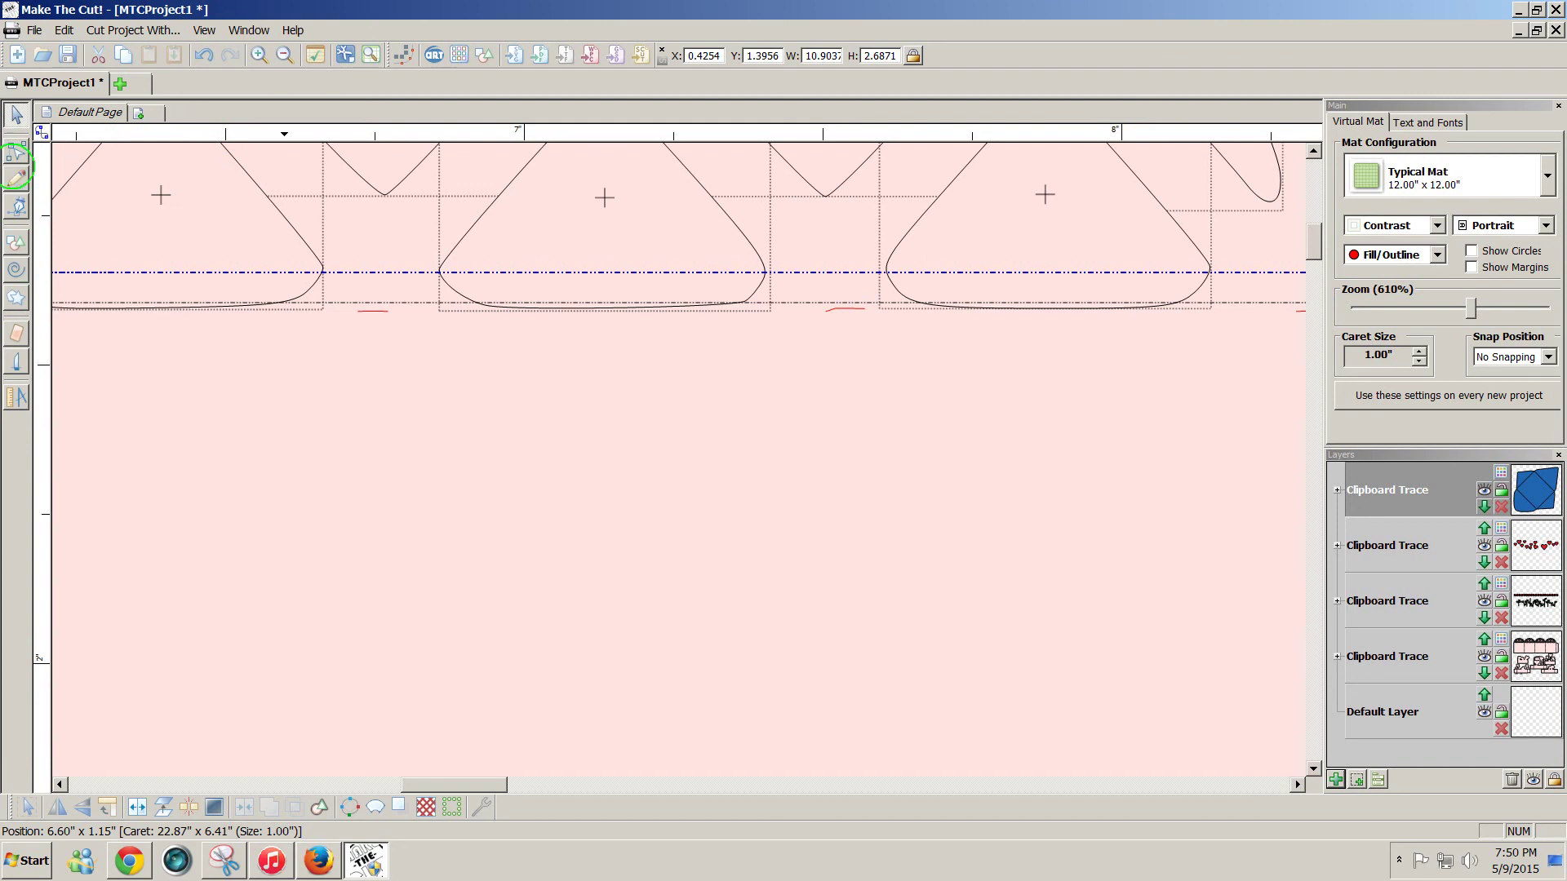
click(17, 151)
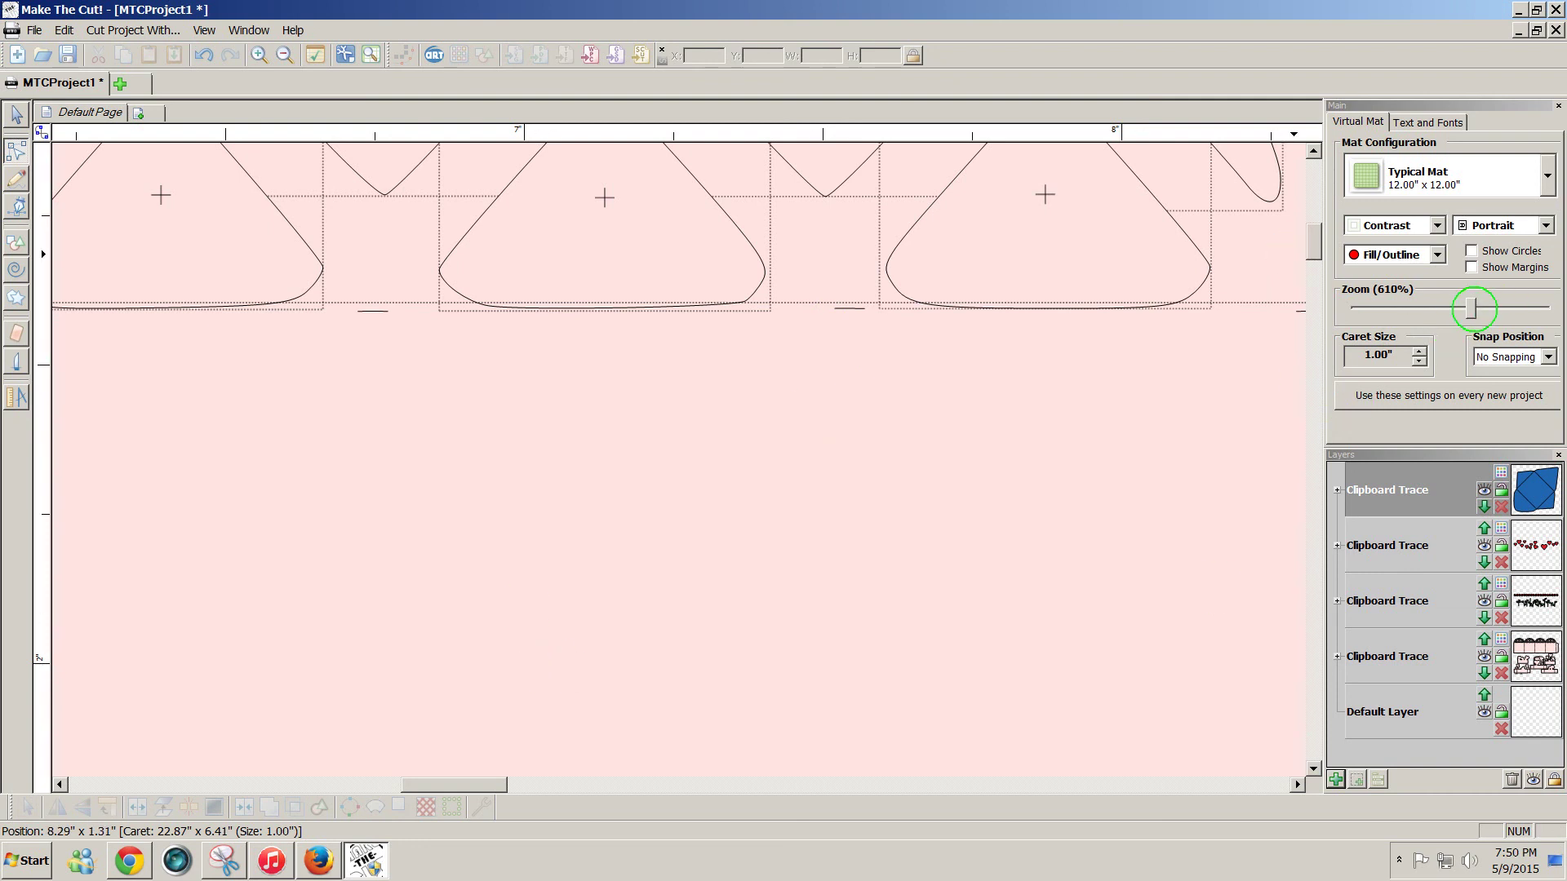
Zoom out to 70% to fit the blue envelope and return to the Select tool
drag(1472, 319, 1372, 320)
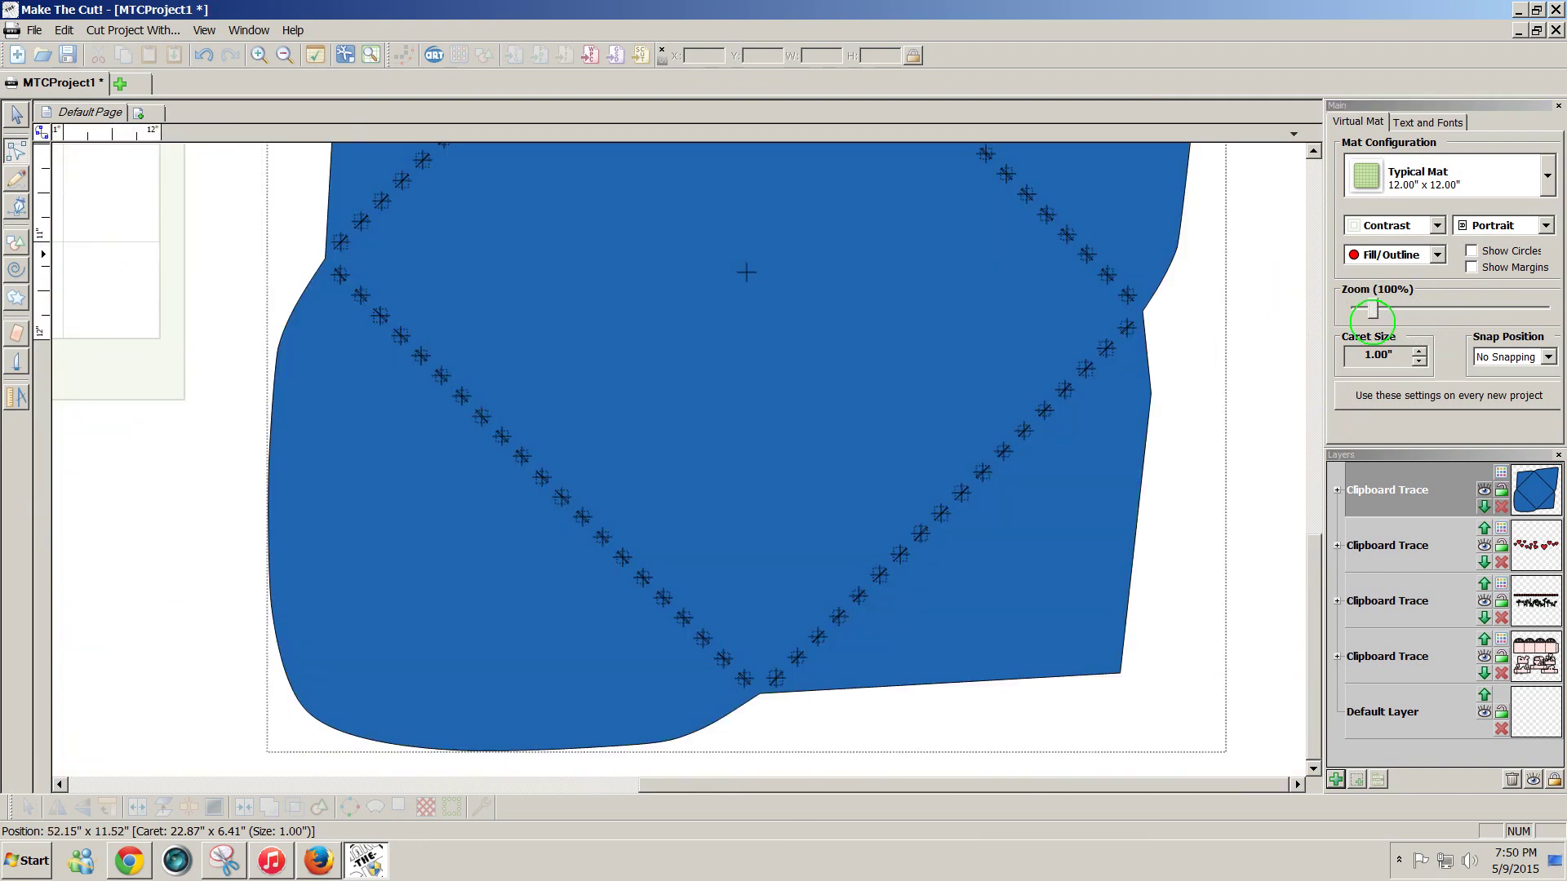
drag(1311, 595, 1311, 477)
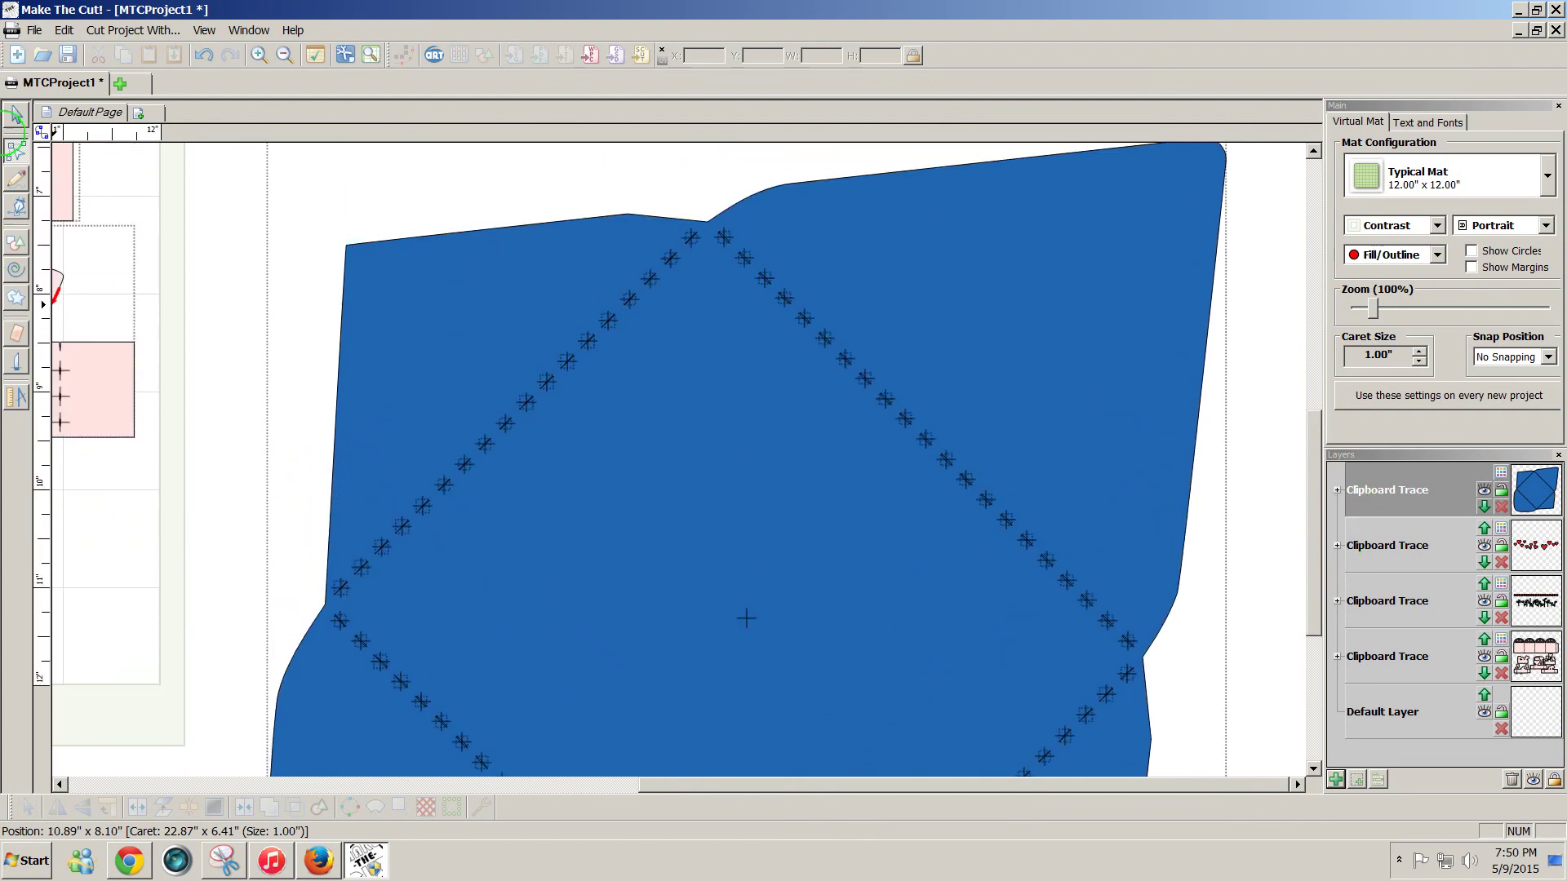
click(16, 114)
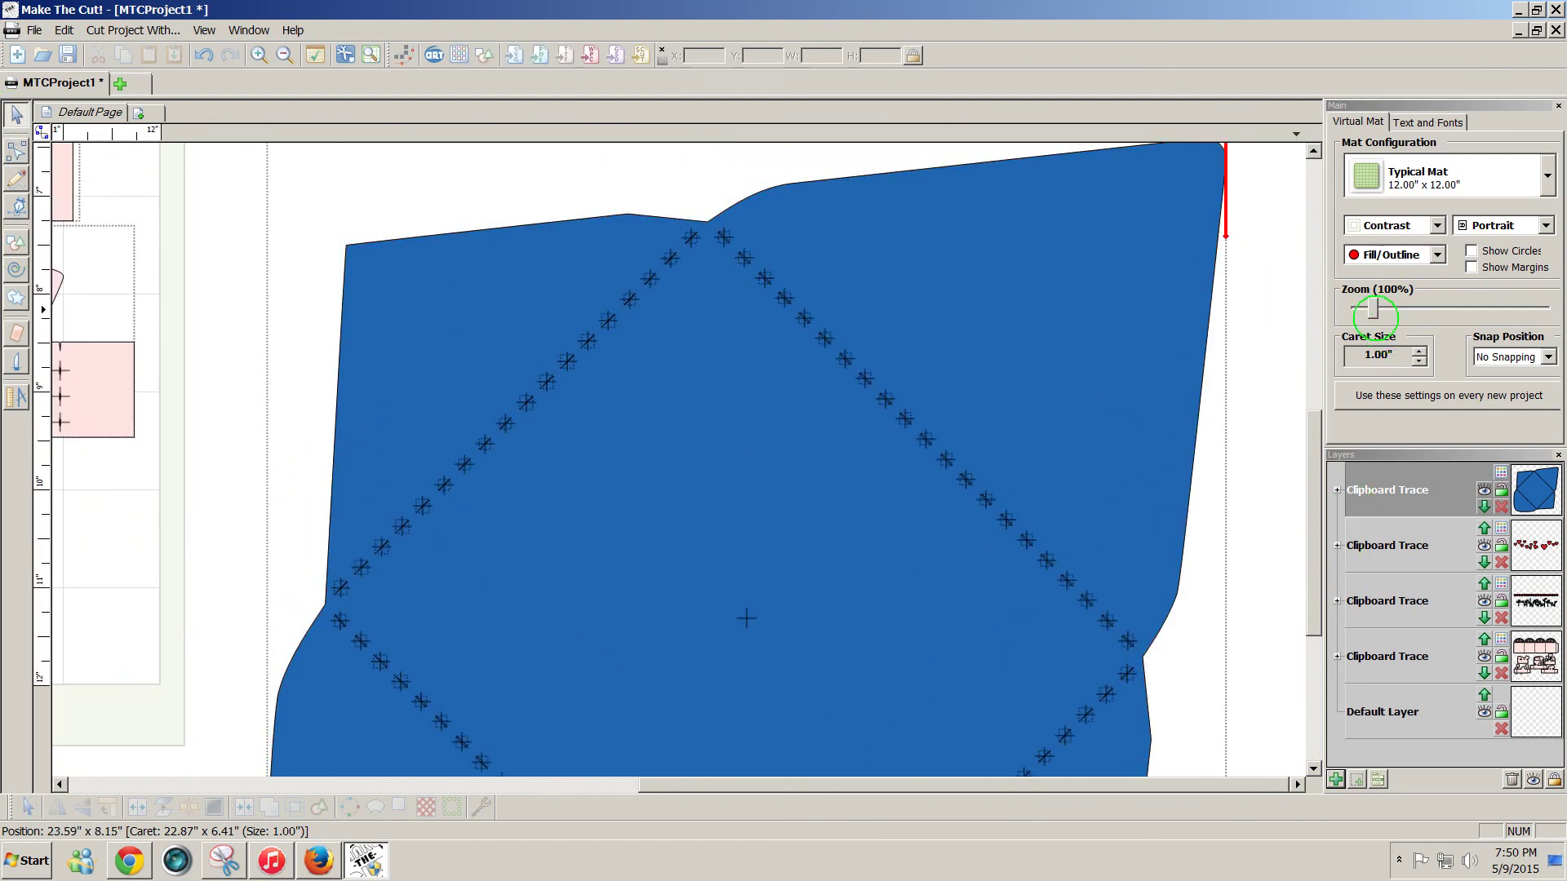
drag(1374, 315, 1366, 311)
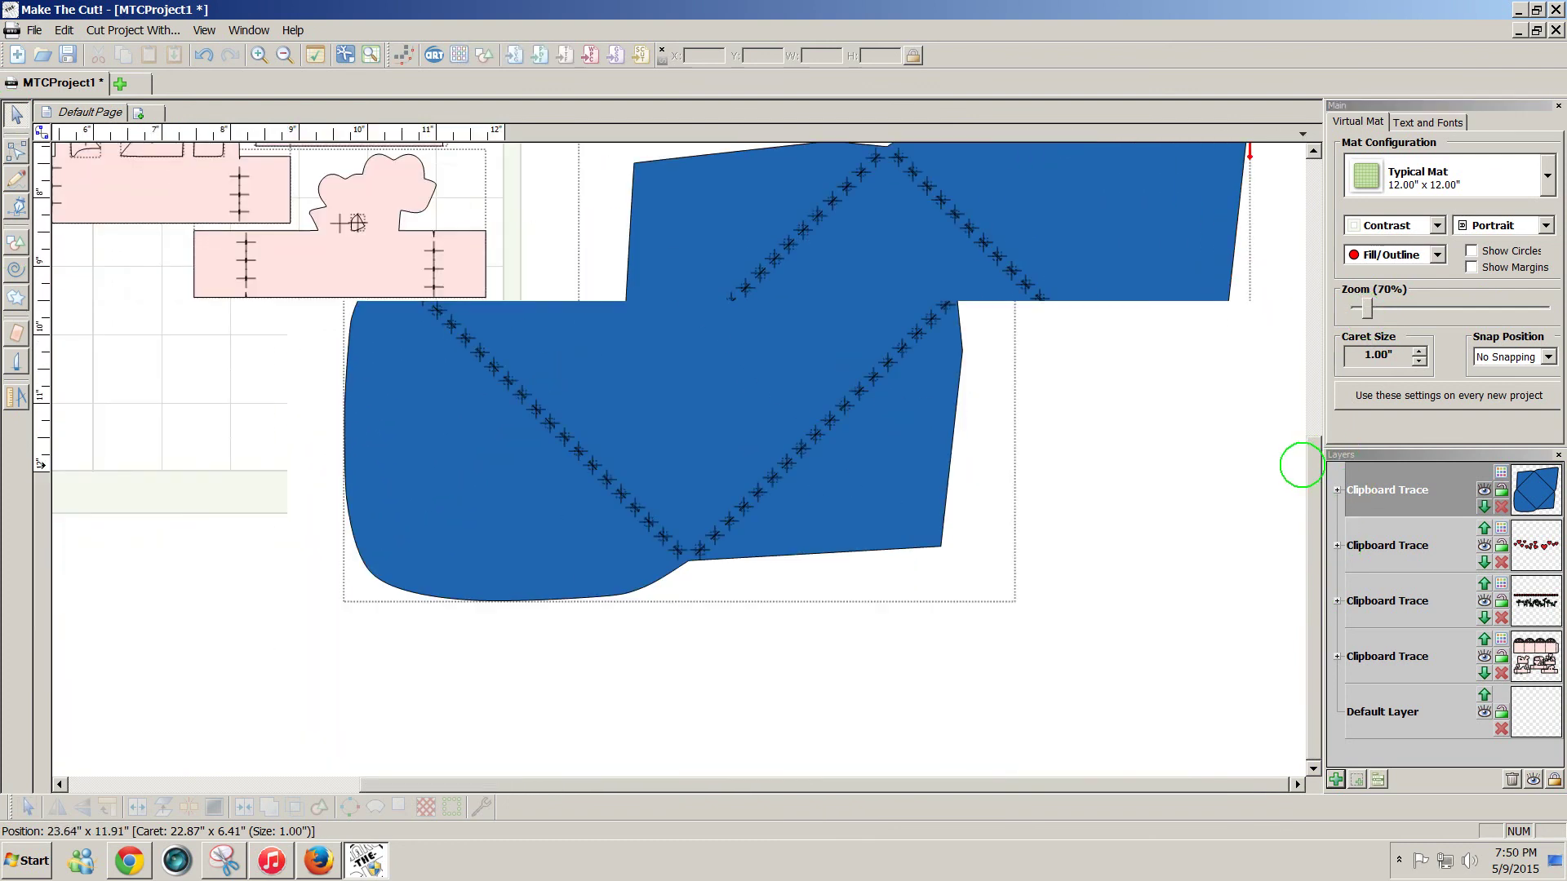
drag(1304, 462, 1304, 441)
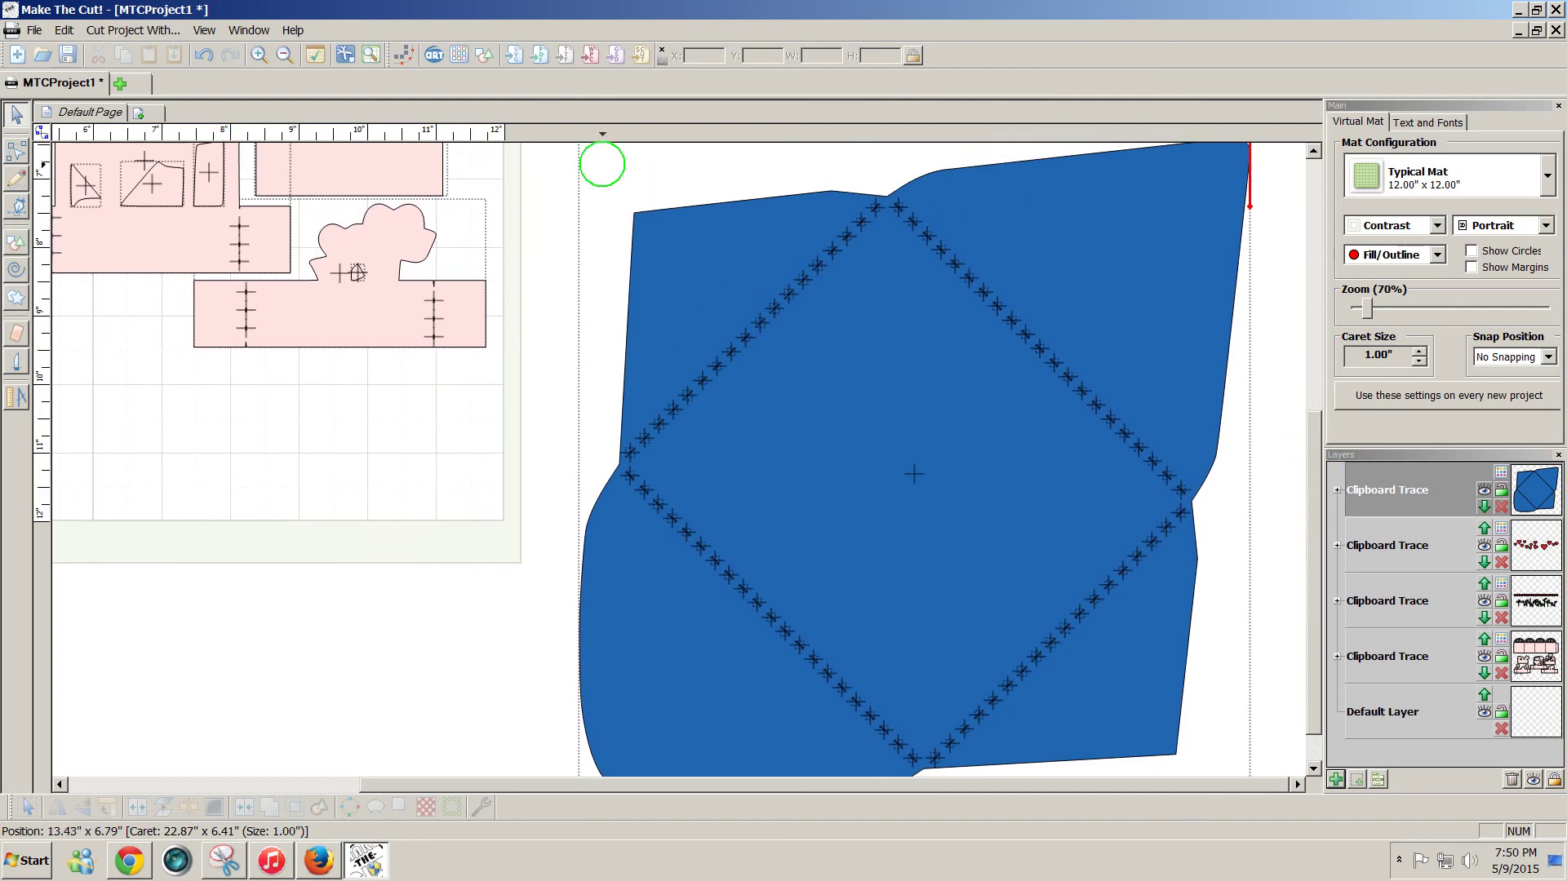
Select the whole blue envelope, apply Thin Paths, and join its pieces
mouse_move(542, 155)
mouse_down()
mouse_move(955, 455)
mouse_move(1197, 765)
mouse_move(1165, 762)
mouse_move(1194, 775)
mouse_up()
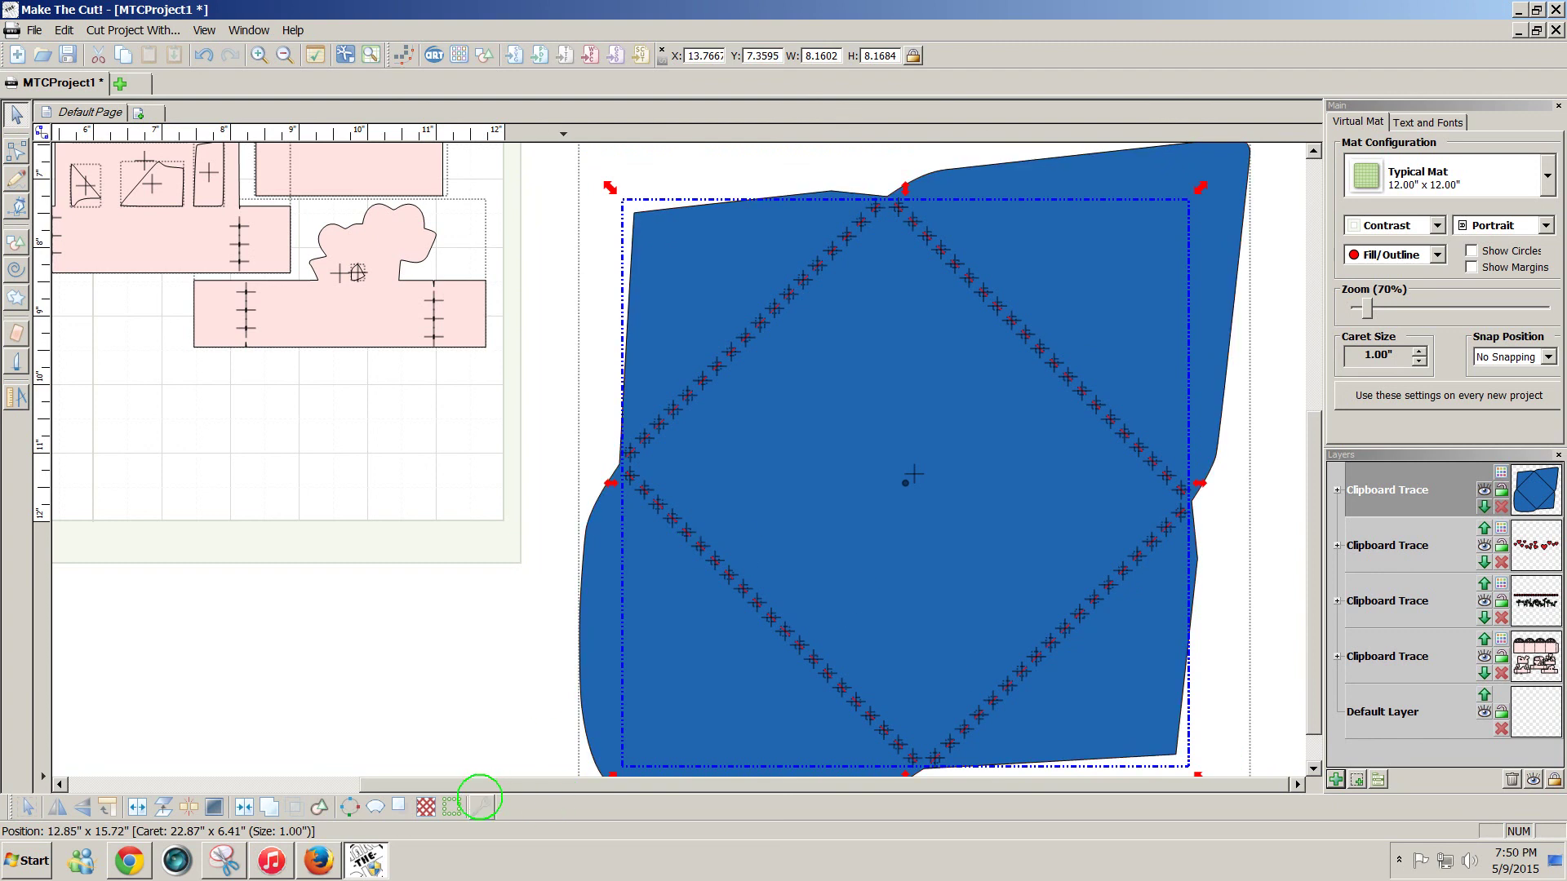
click(477, 801)
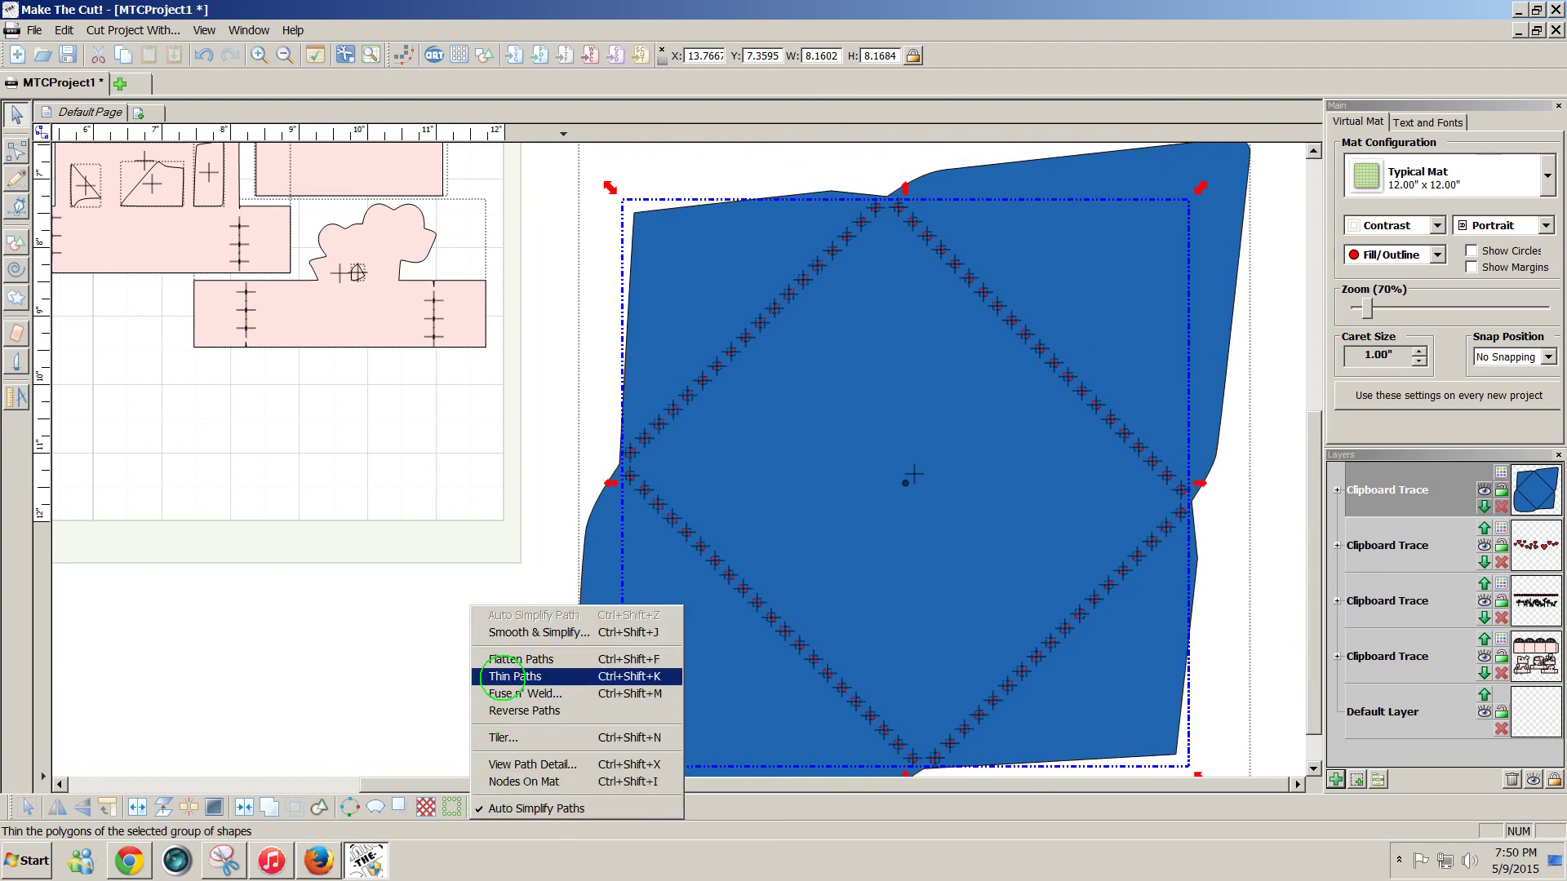
click(504, 677)
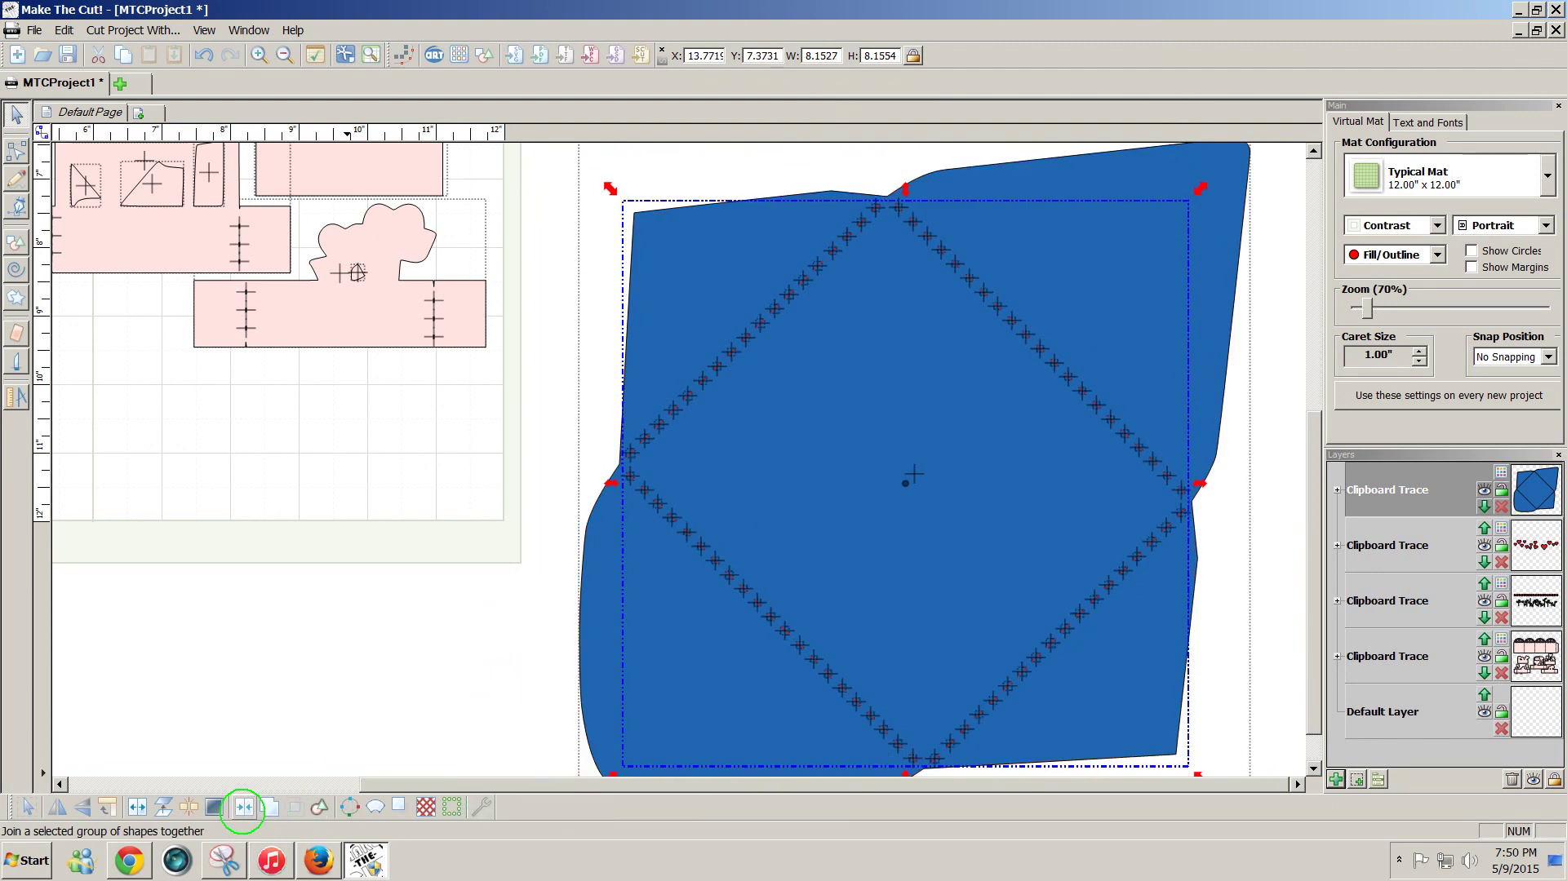
click(245, 807)
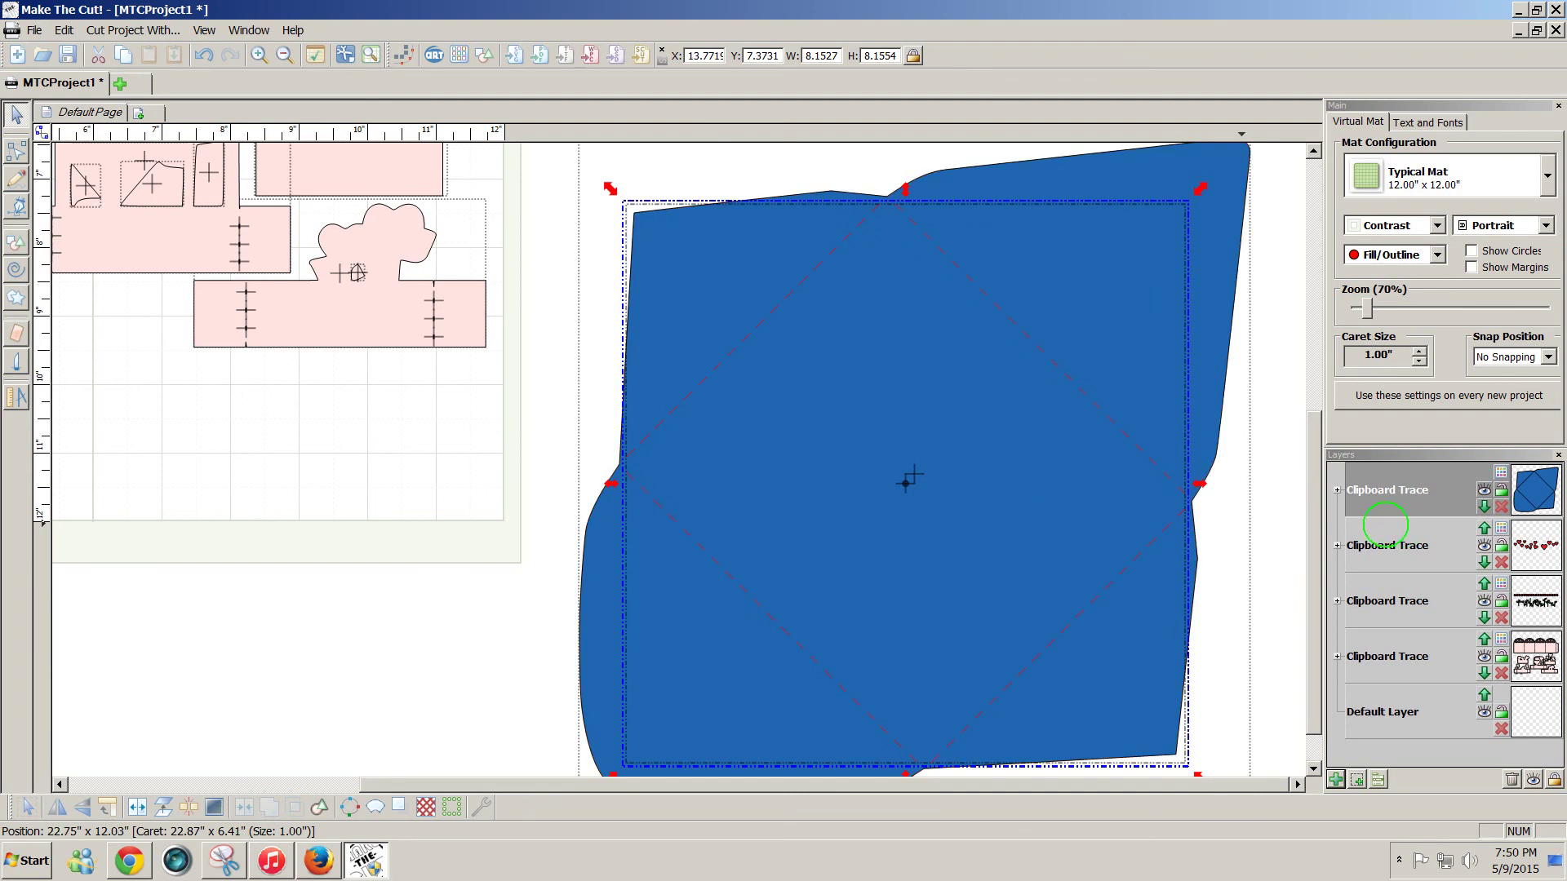
drag(671, 786, 476, 762)
Thin and join the fold line on the lower-right basket piece
drag(734, 417, 485, 278)
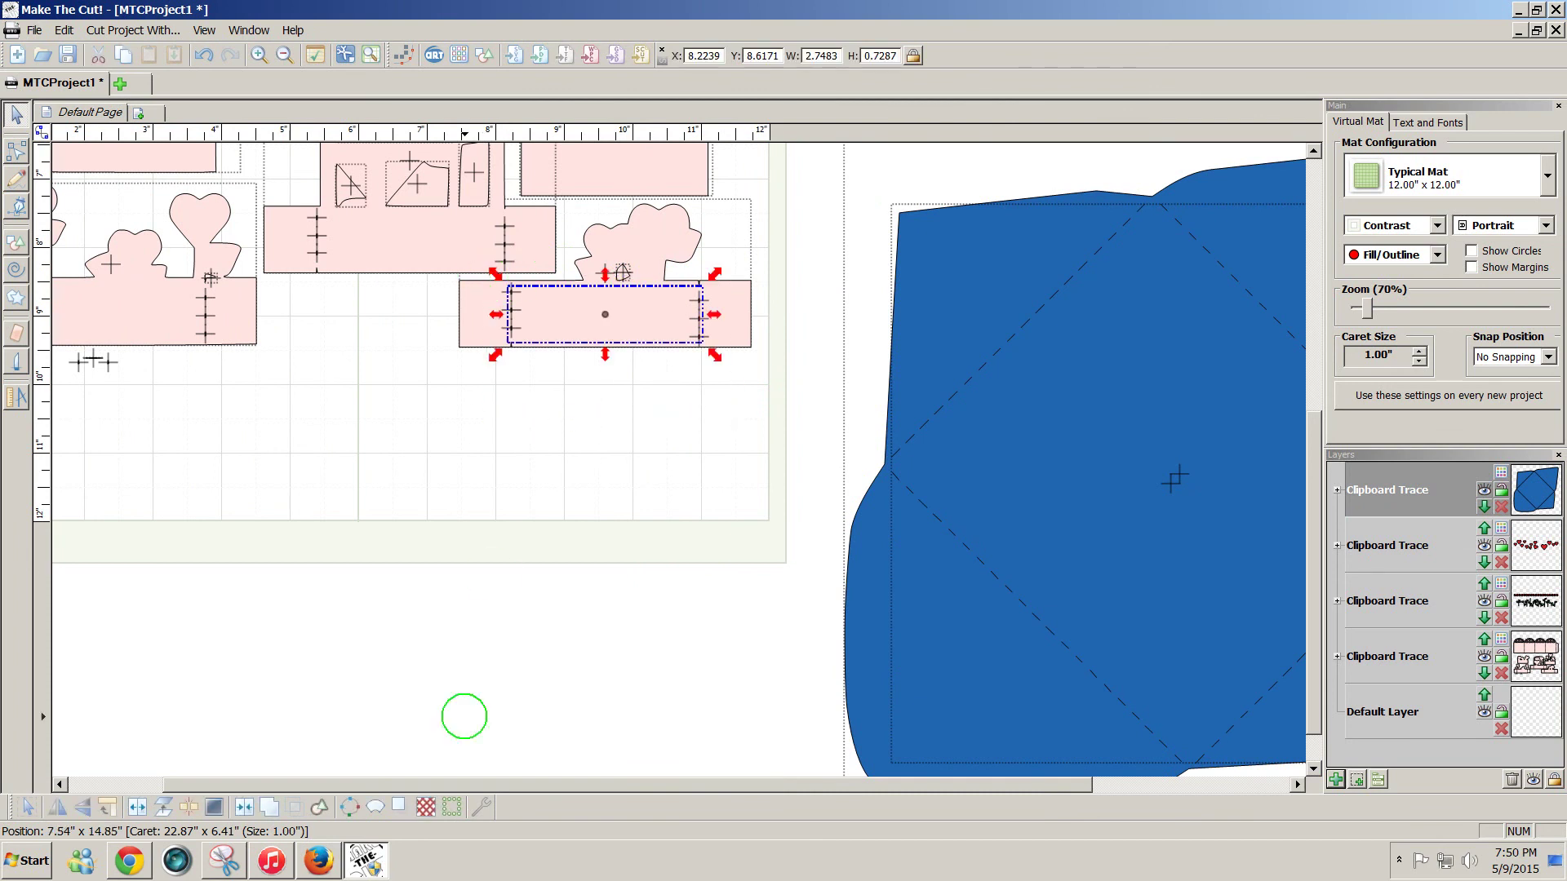
click(481, 808)
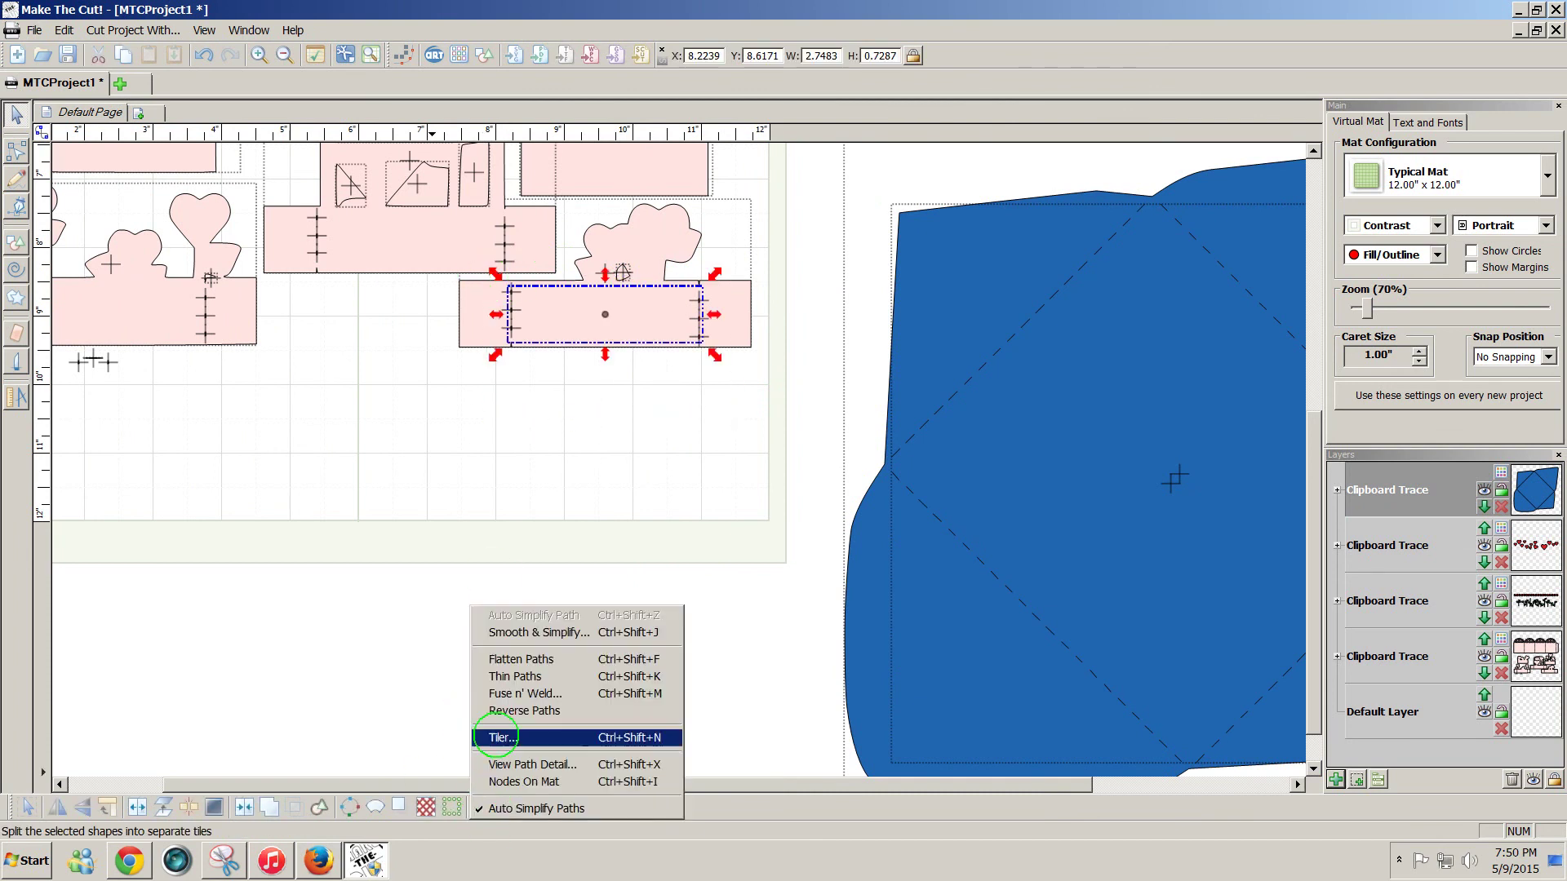
click(506, 677)
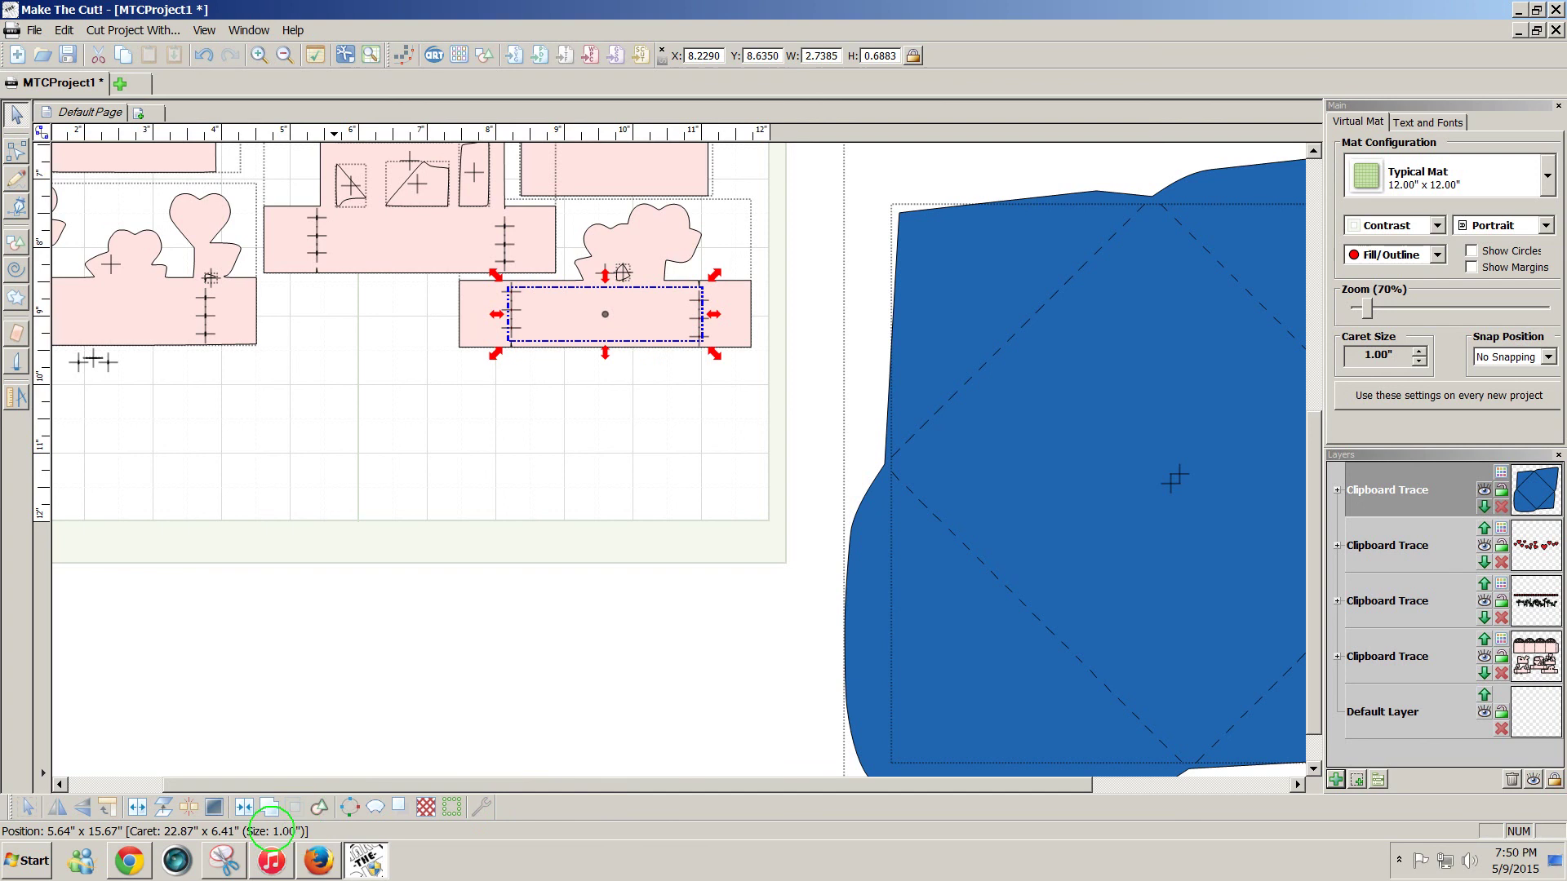
click(244, 808)
scroll(744, 586, up, 3)
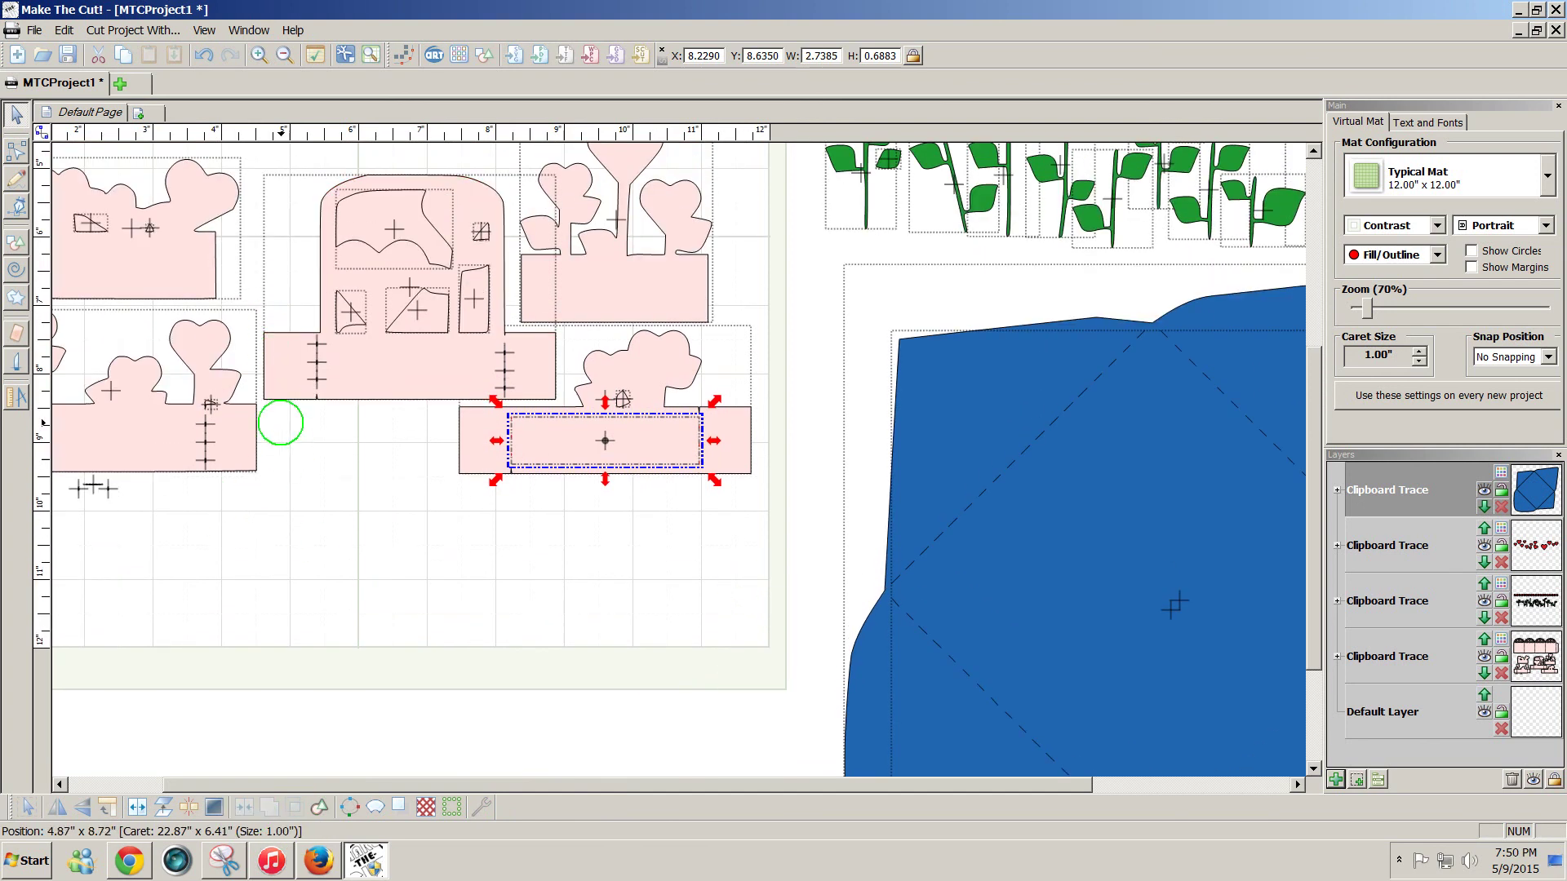
Thin the score rectangle on the centre basket piece
drag(280, 425, 552, 336)
click(476, 810)
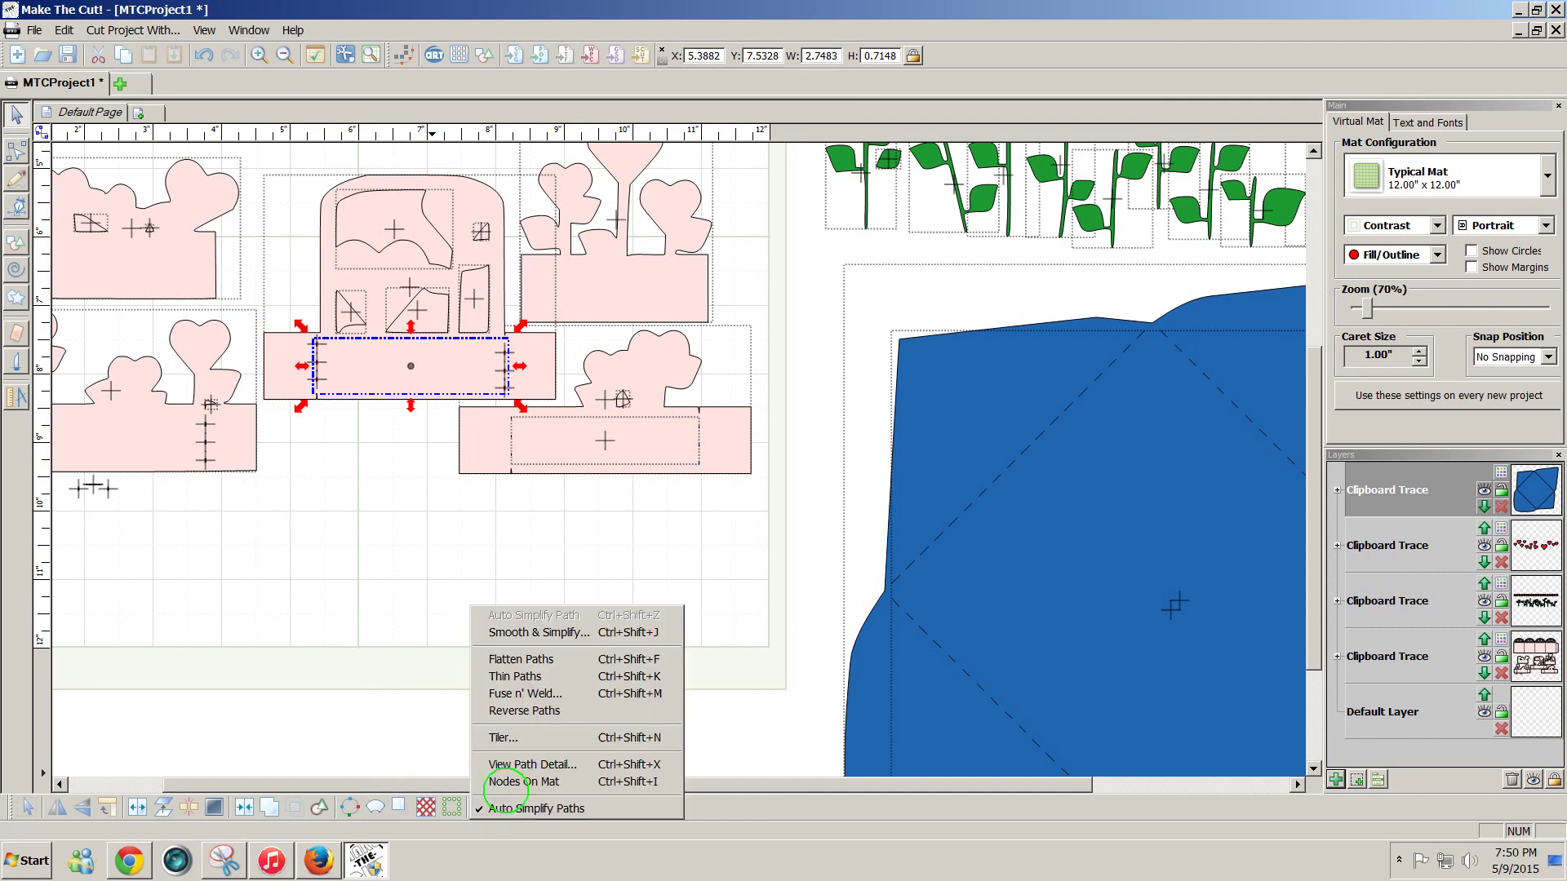
click(545, 671)
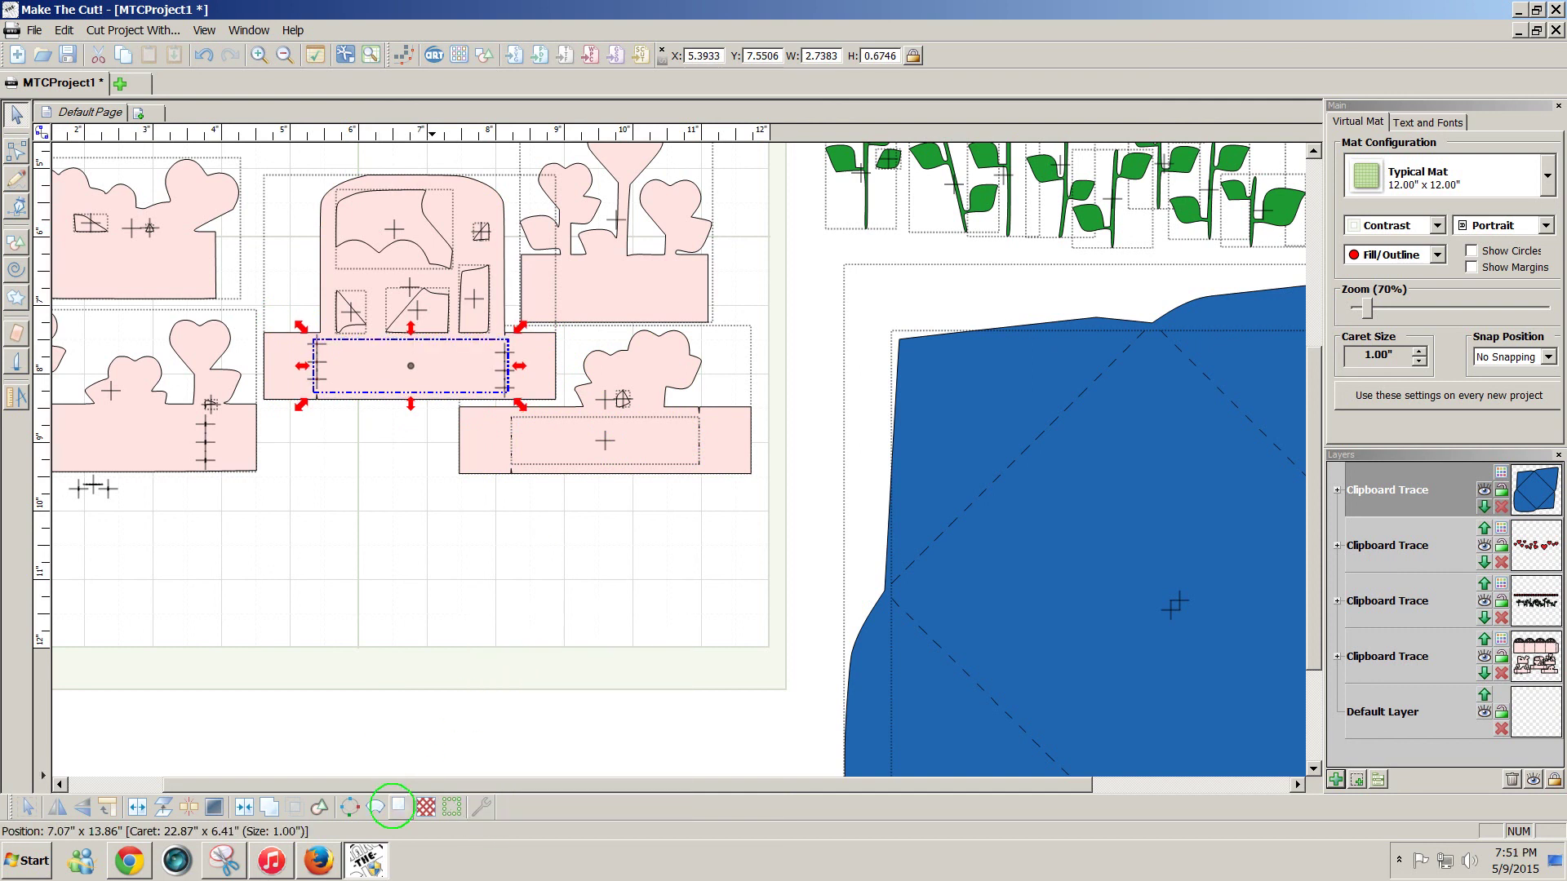
click(243, 807)
drag(768, 782, 608, 767)
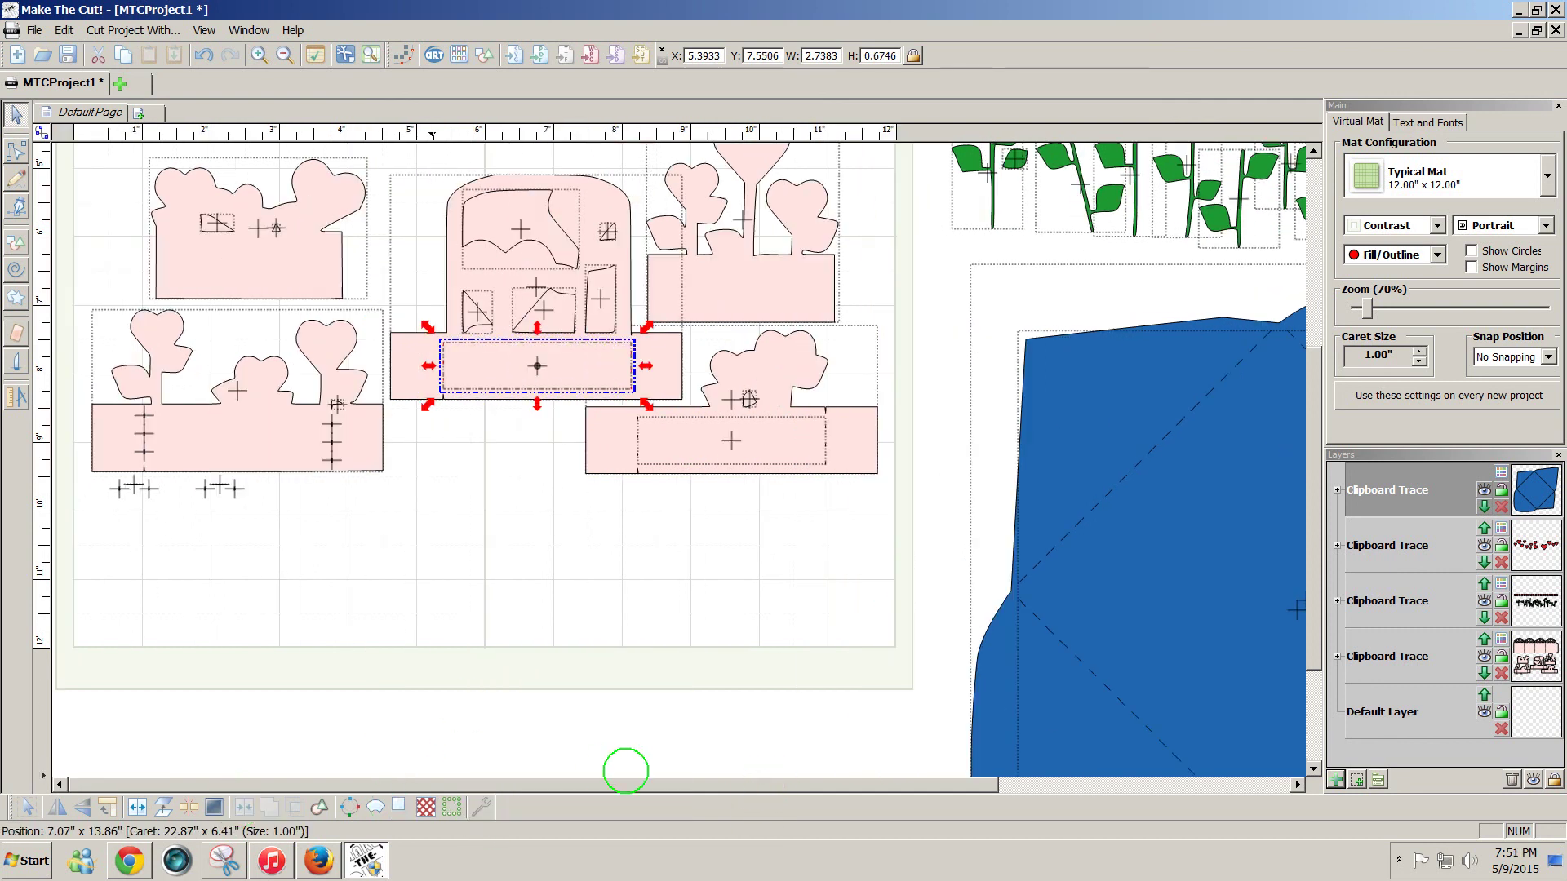
Delete the stray crosses below the left piece and thin its score lines
drag(410, 519, 37, 472)
key(Delete)
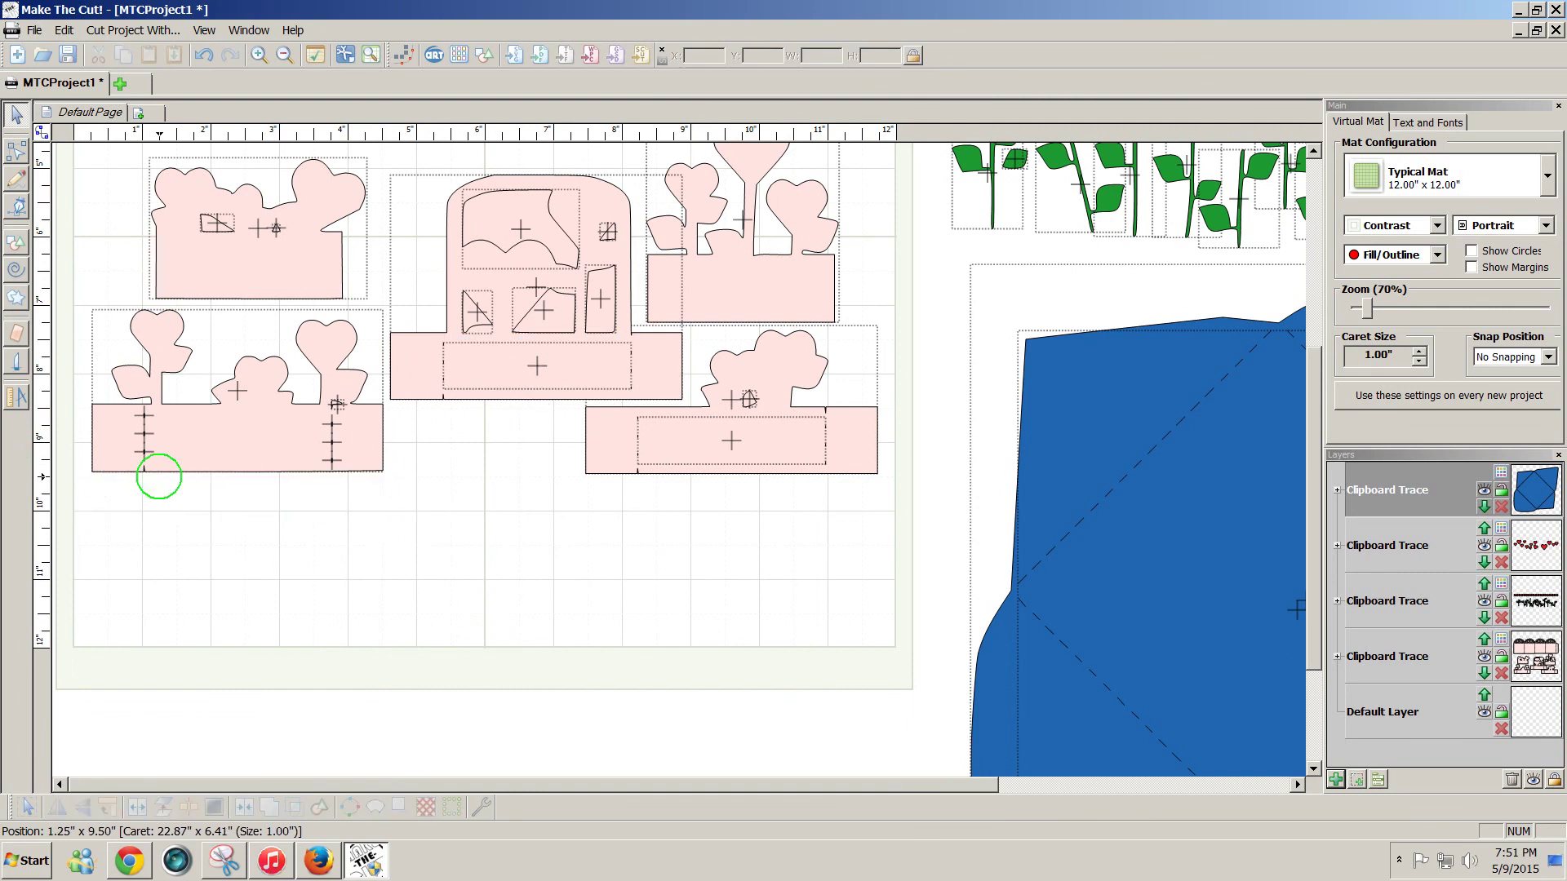
drag(383, 500, 91, 404)
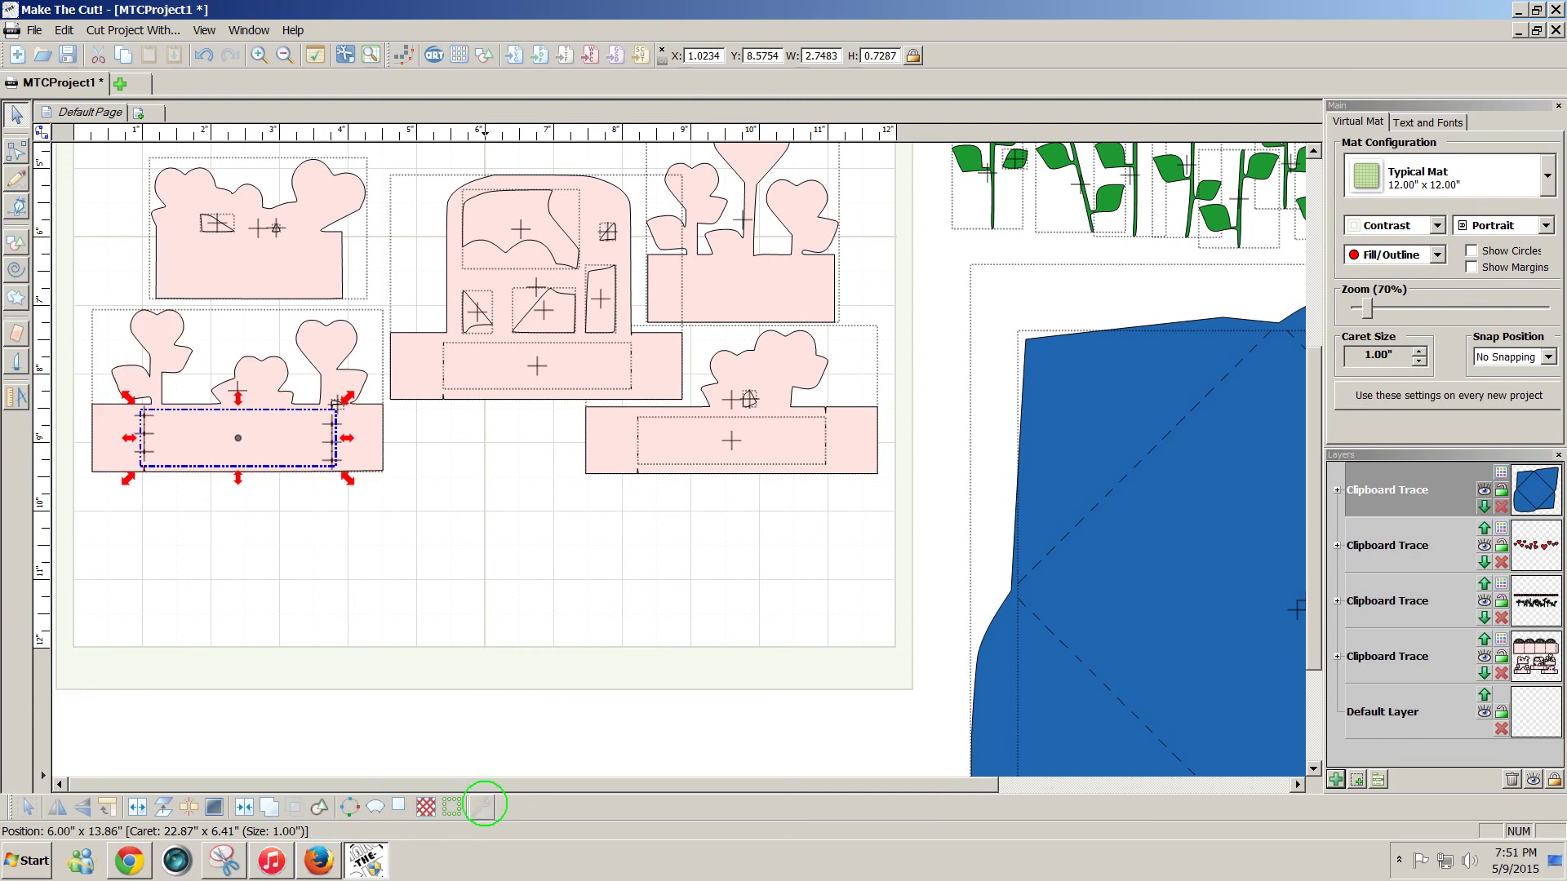
click(482, 807)
click(505, 677)
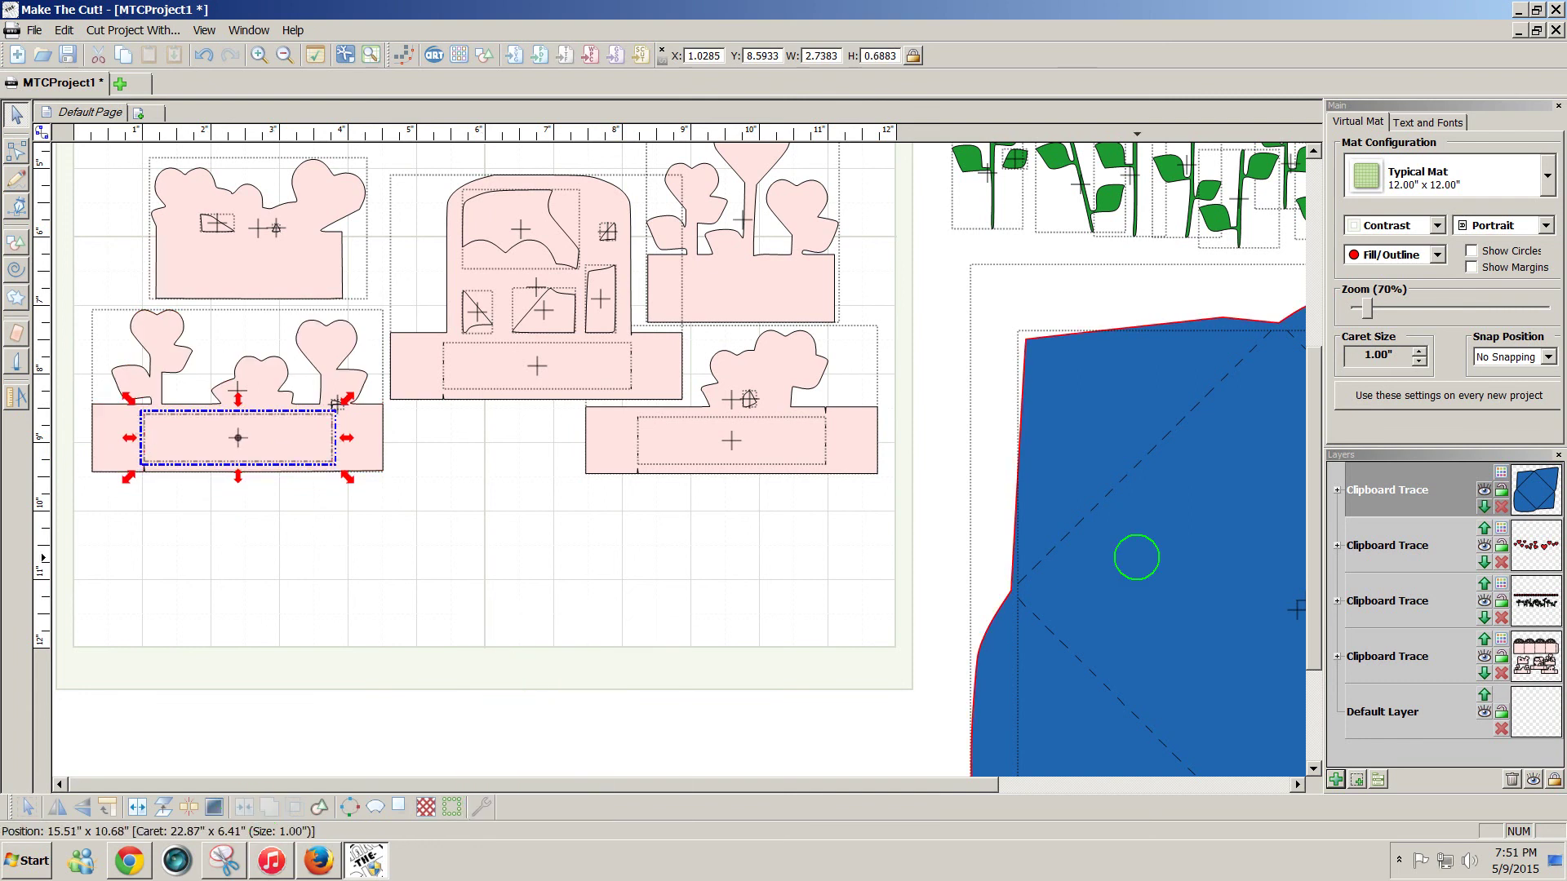
scroll(1136, 557, up, 1)
Move the lace box's score rectangle to a new layer and hide that layer
scroll(1137, 557, up, 5)
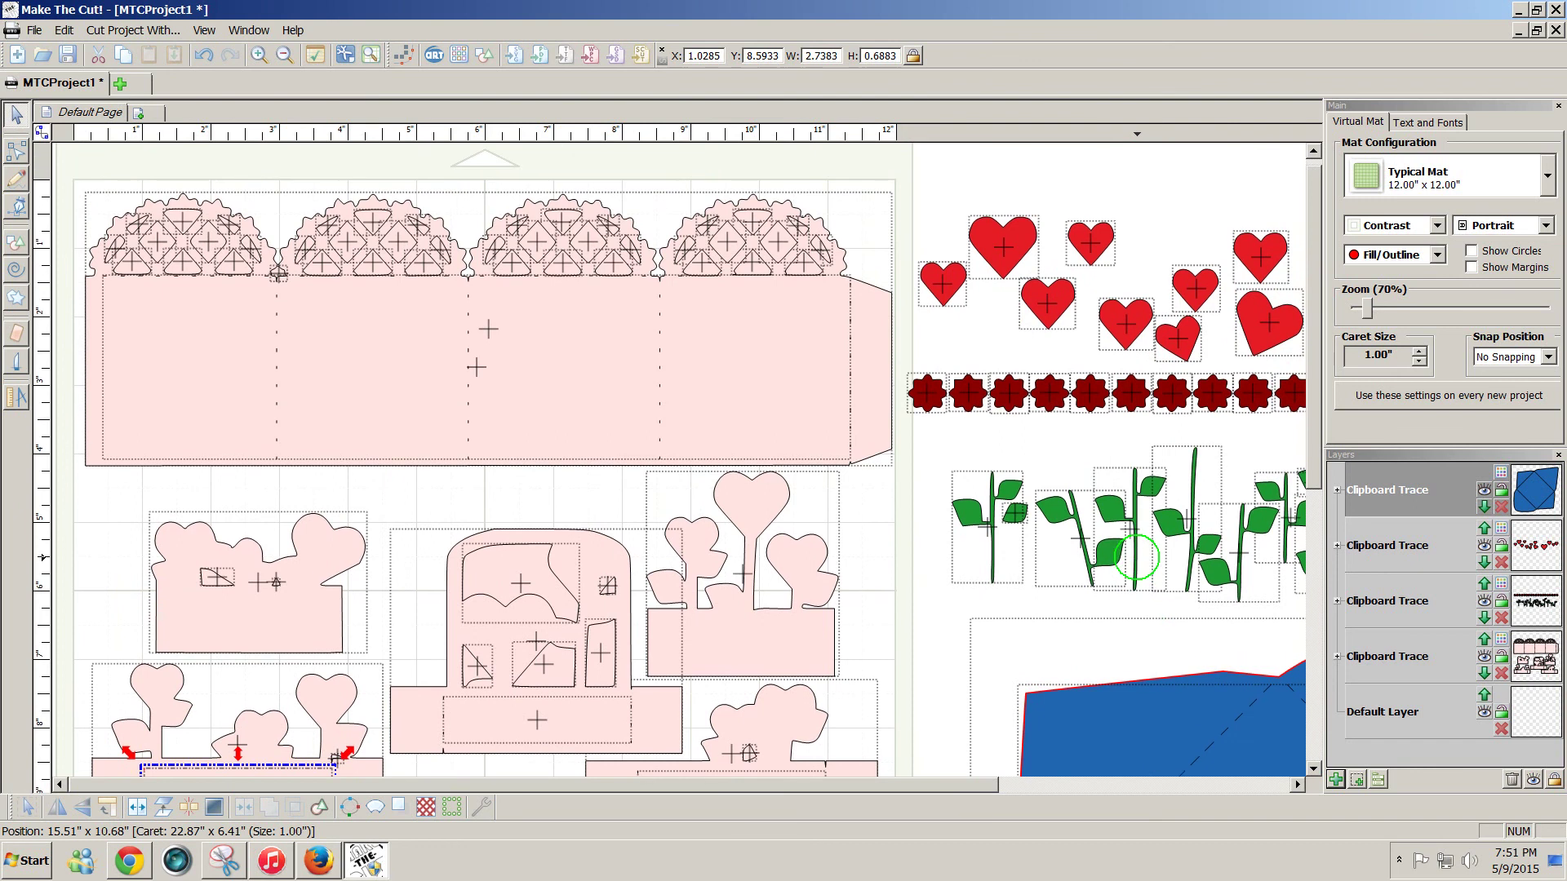
drag(67, 164, 913, 502)
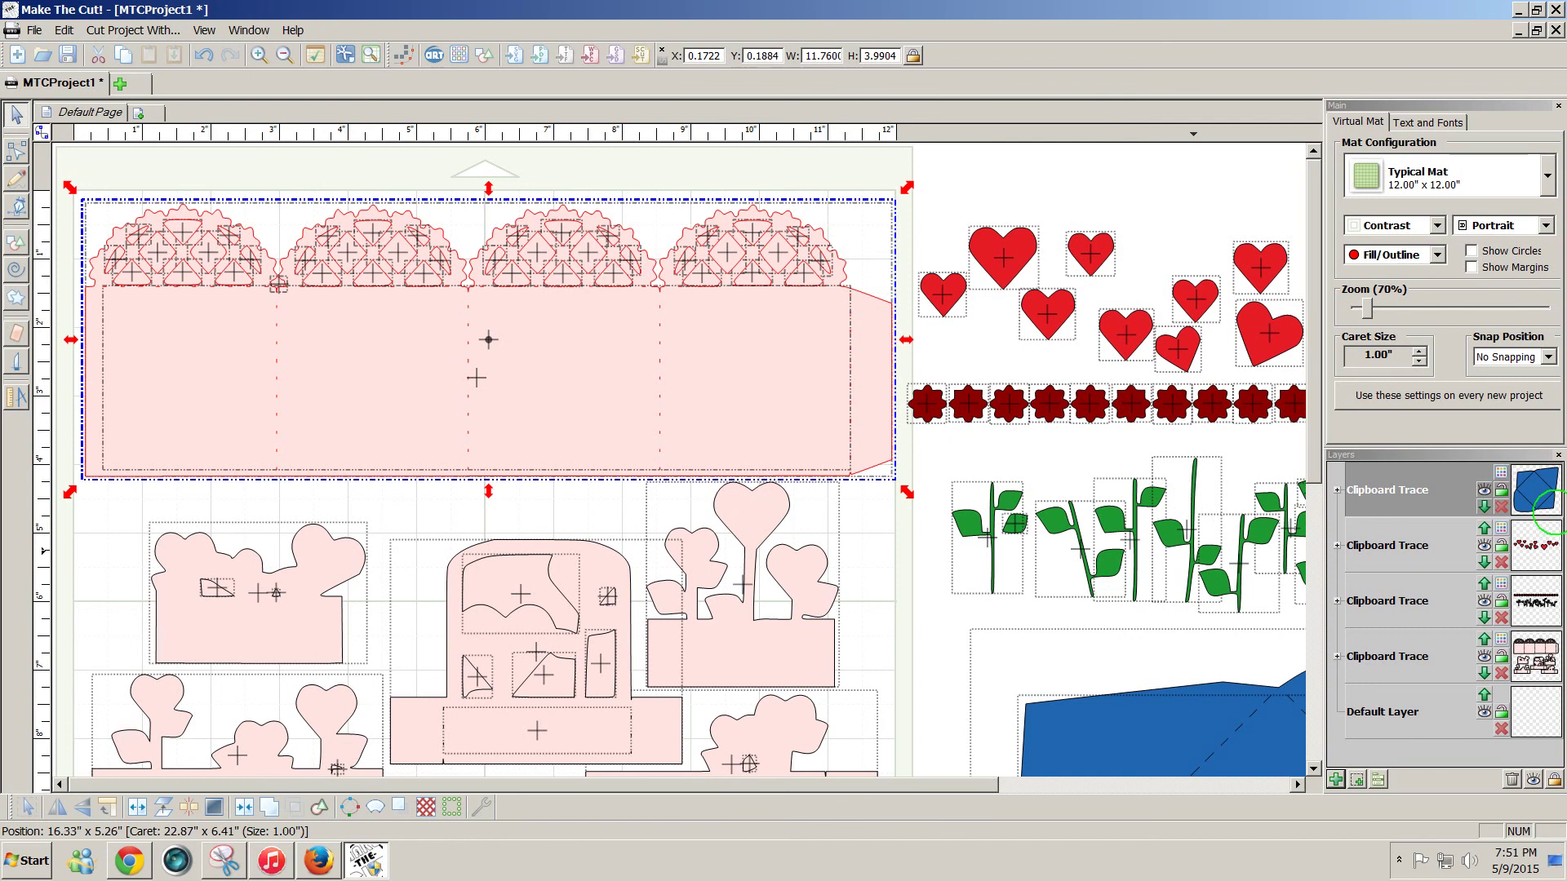
click(521, 510)
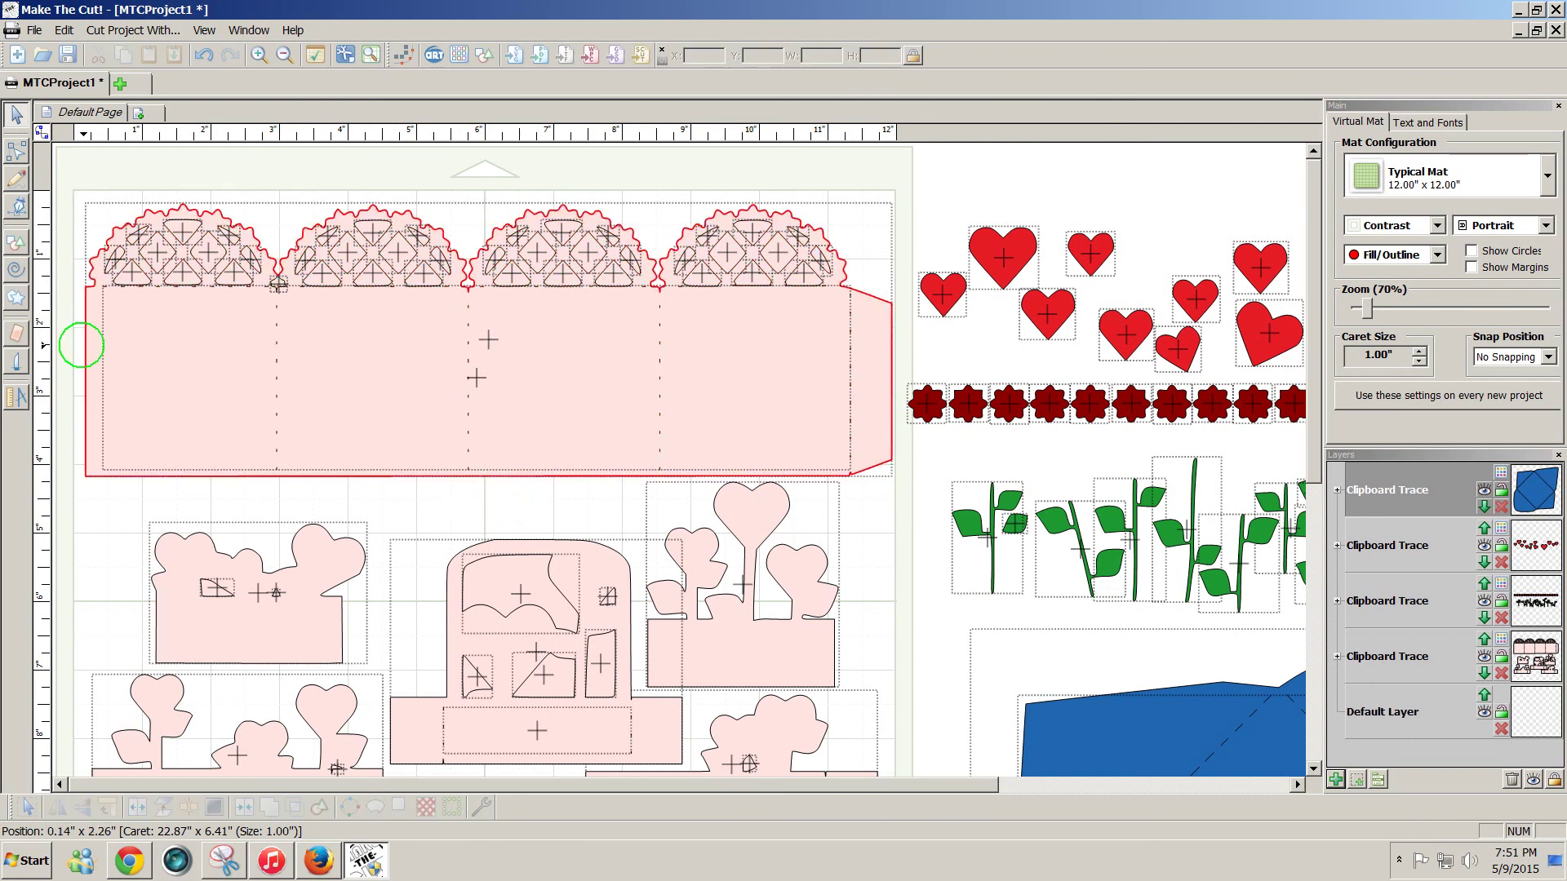
drag(59, 277, 57, 375)
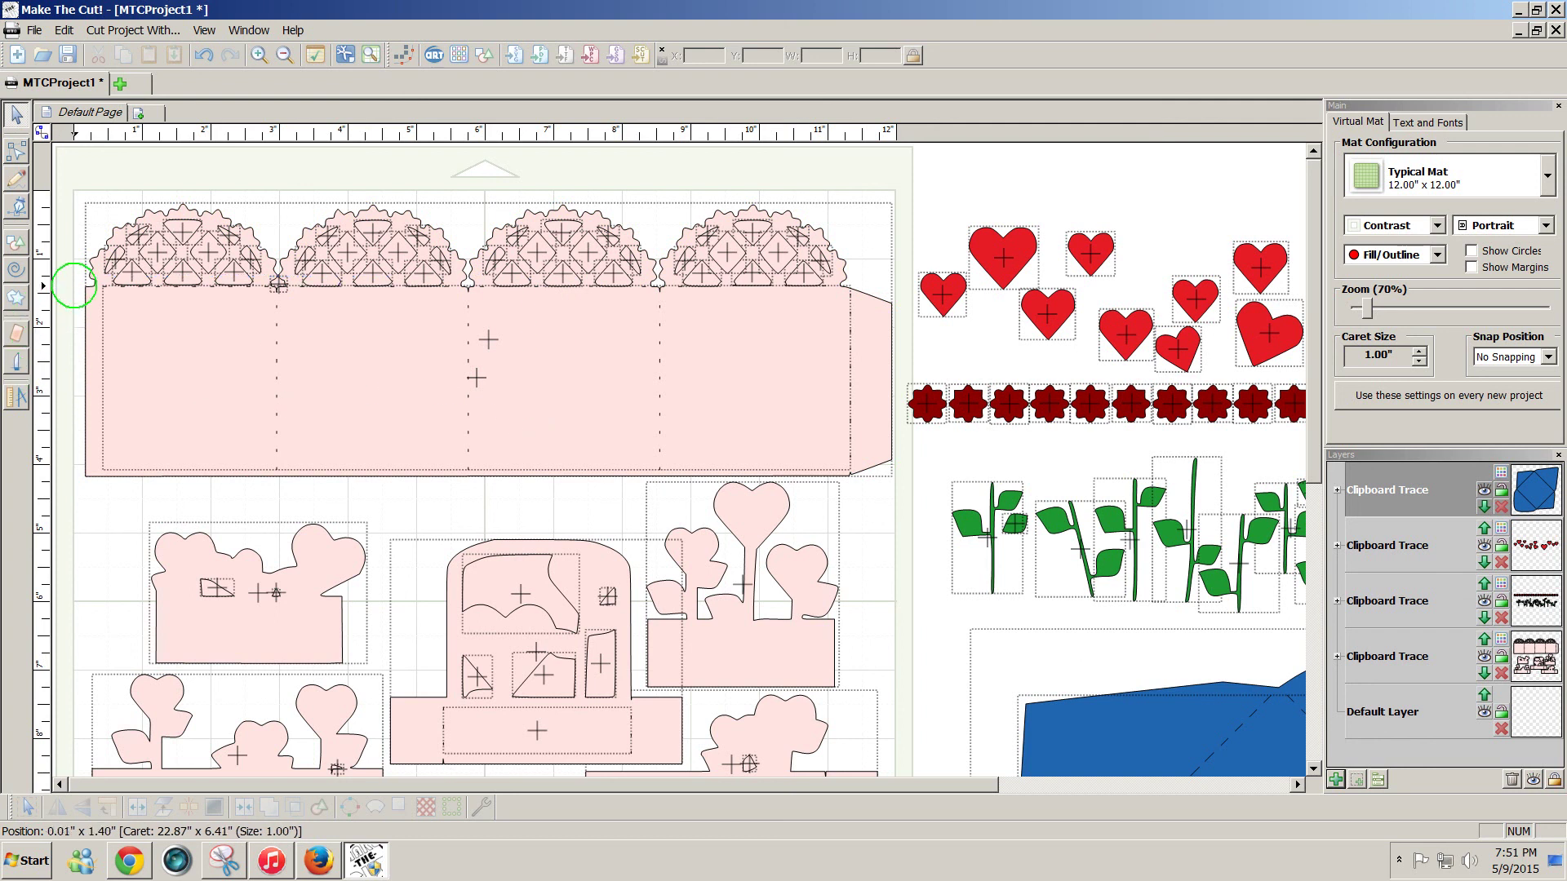
drag(73, 284, 851, 489)
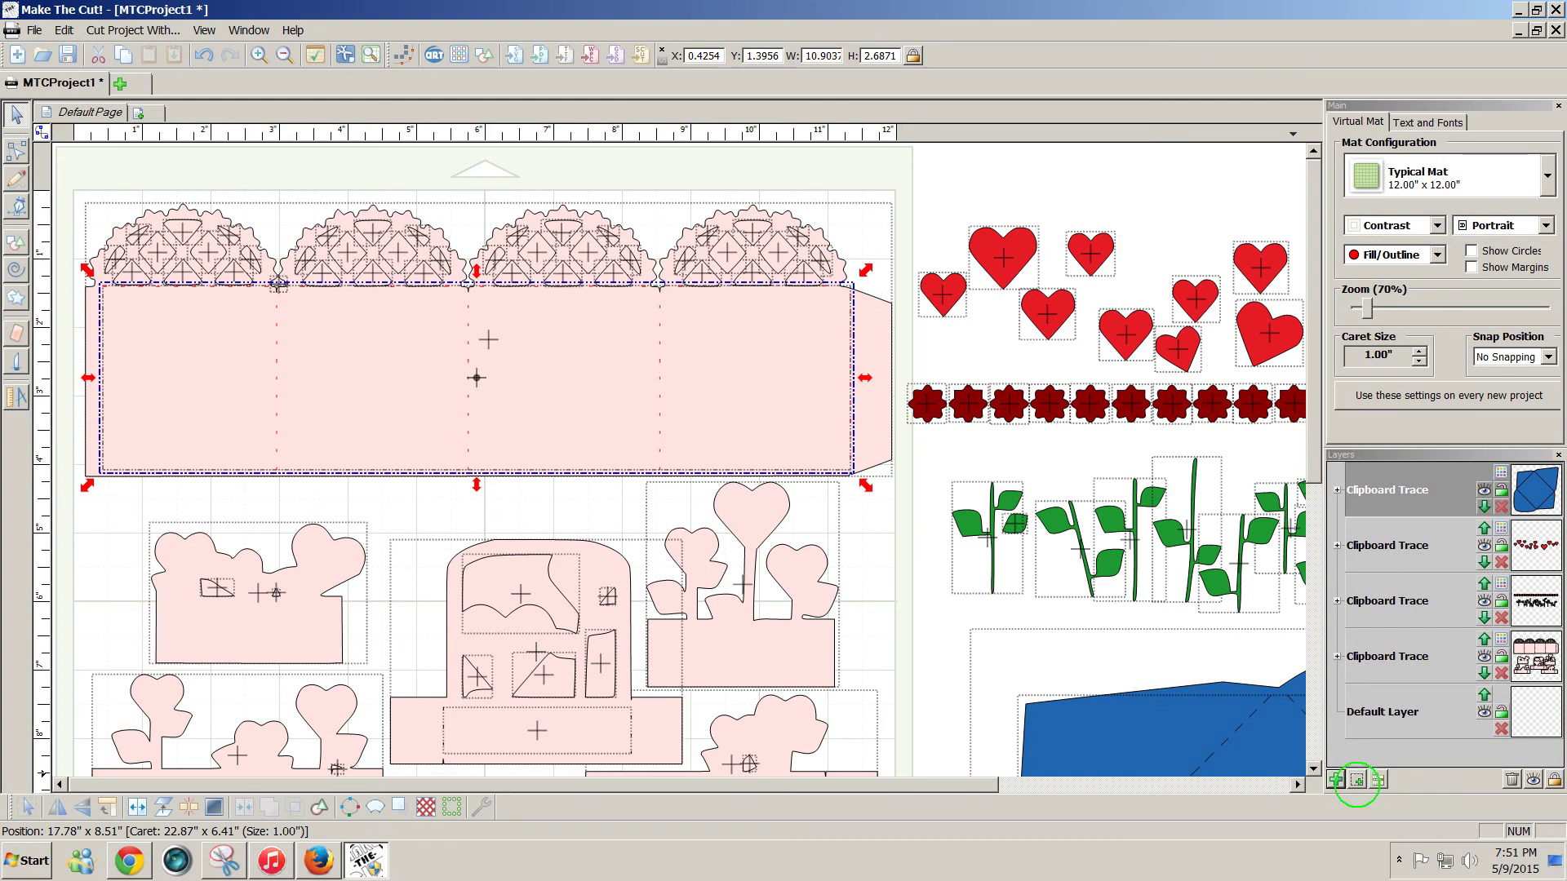
click(1357, 780)
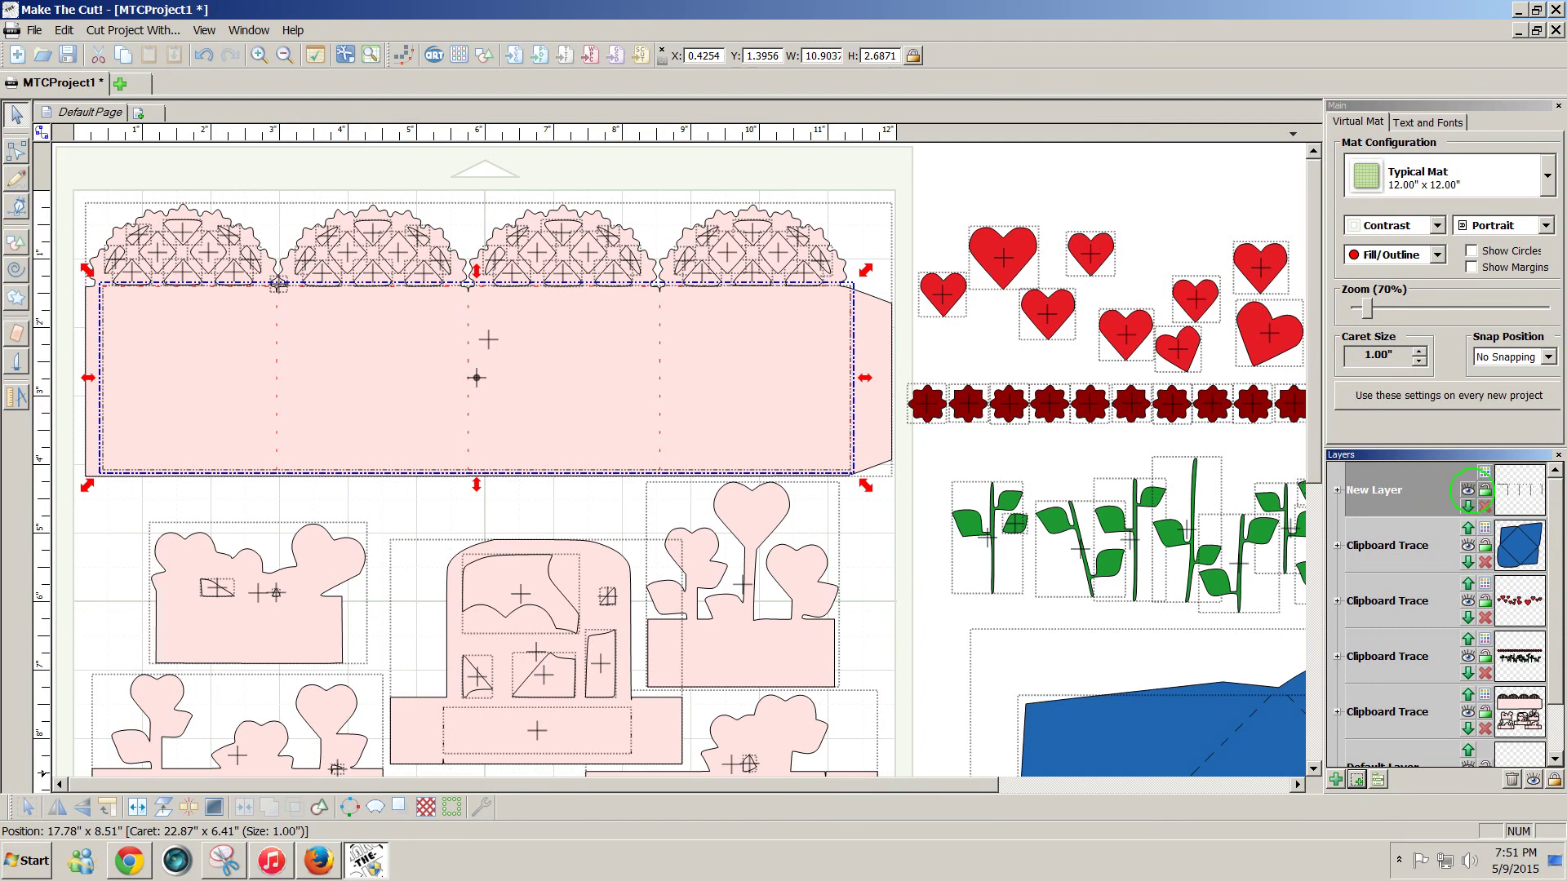
click(1468, 489)
Weld the lace box into a single outline
drag(57, 160, 916, 494)
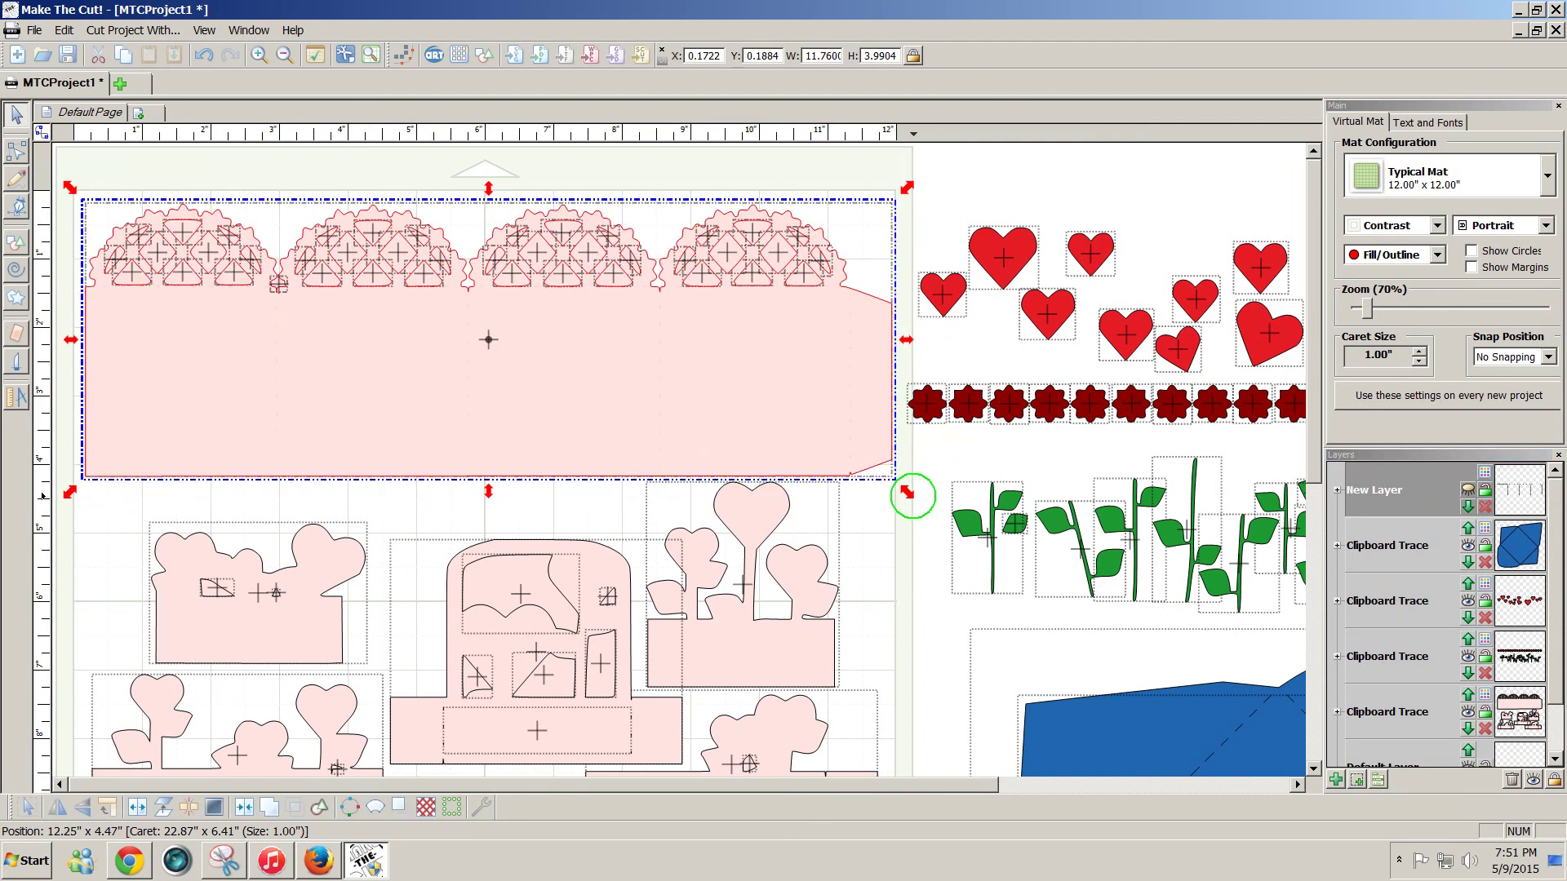
click(244, 807)
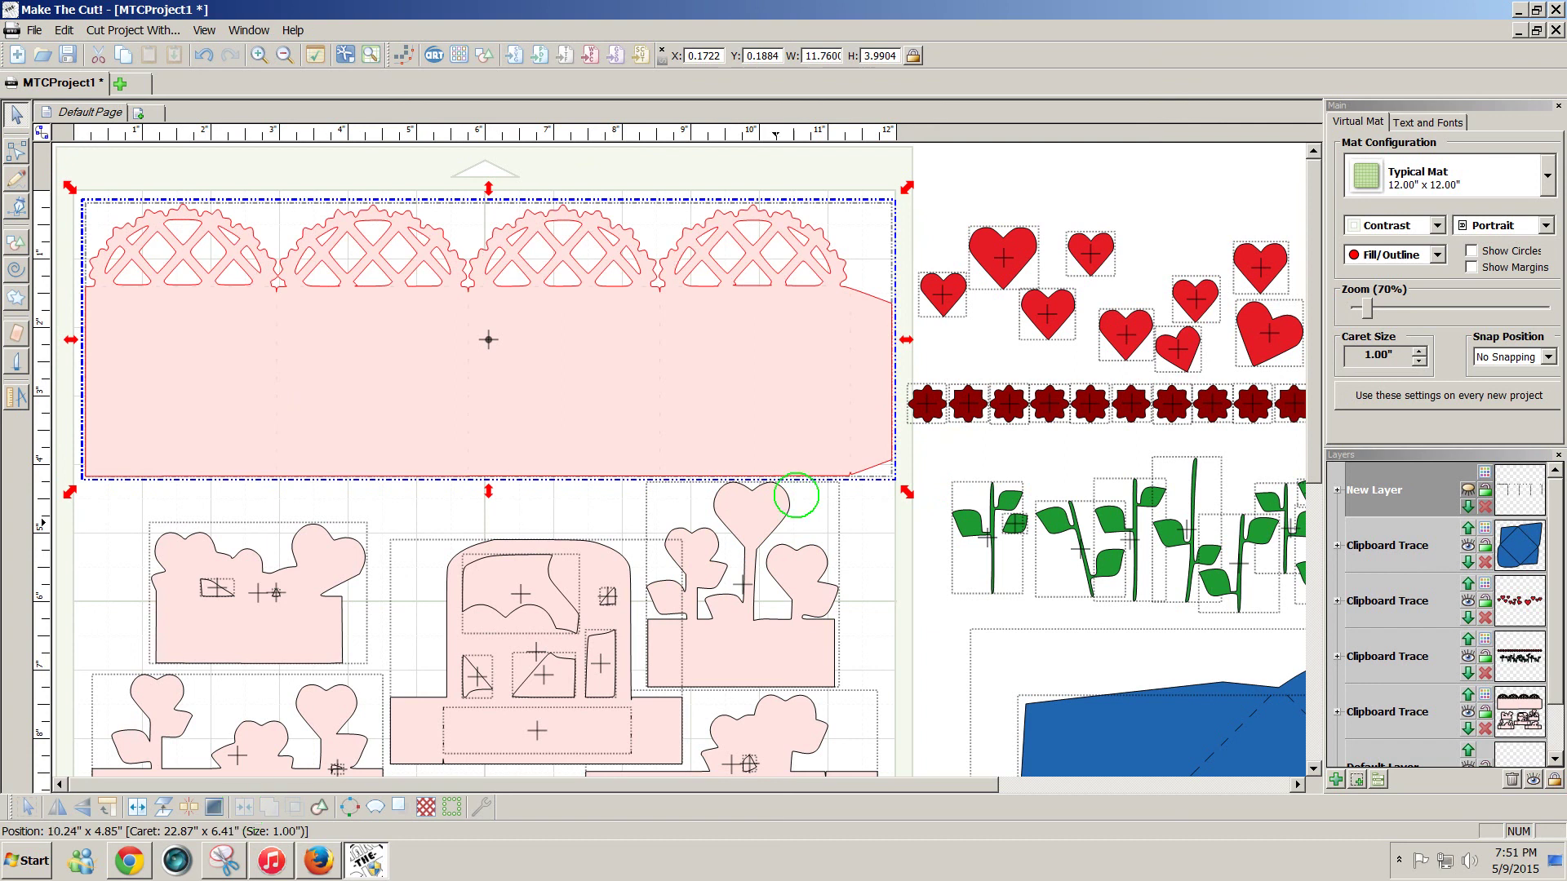
scroll(831, 465, down, 3)
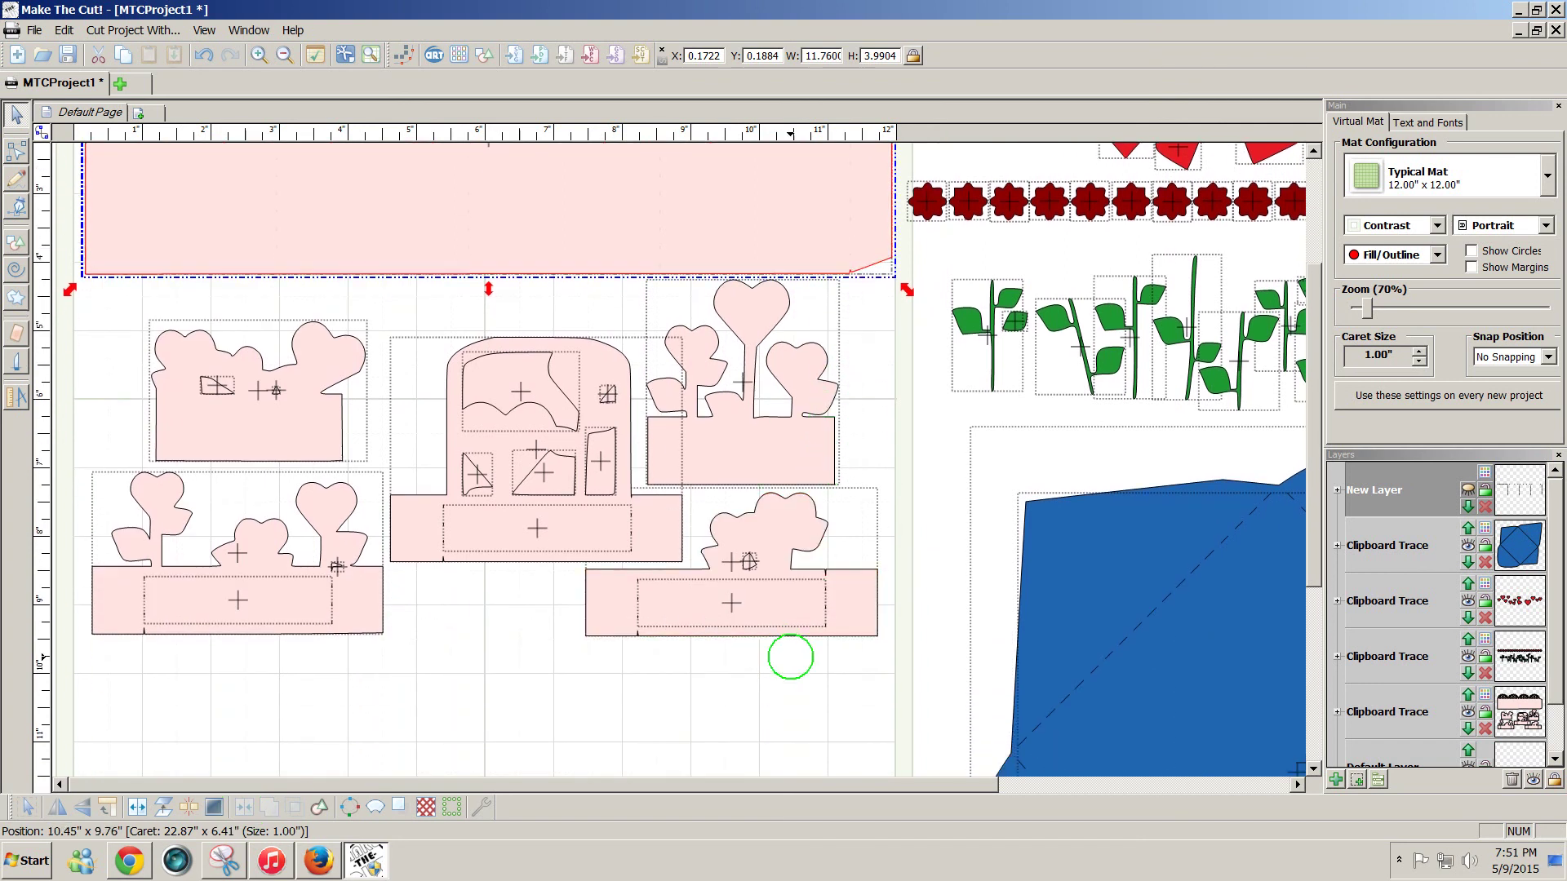
Move the score rectangles of the lower-right, middle and left pieces each to a new layer
click(790, 657)
drag(832, 665, 560, 575)
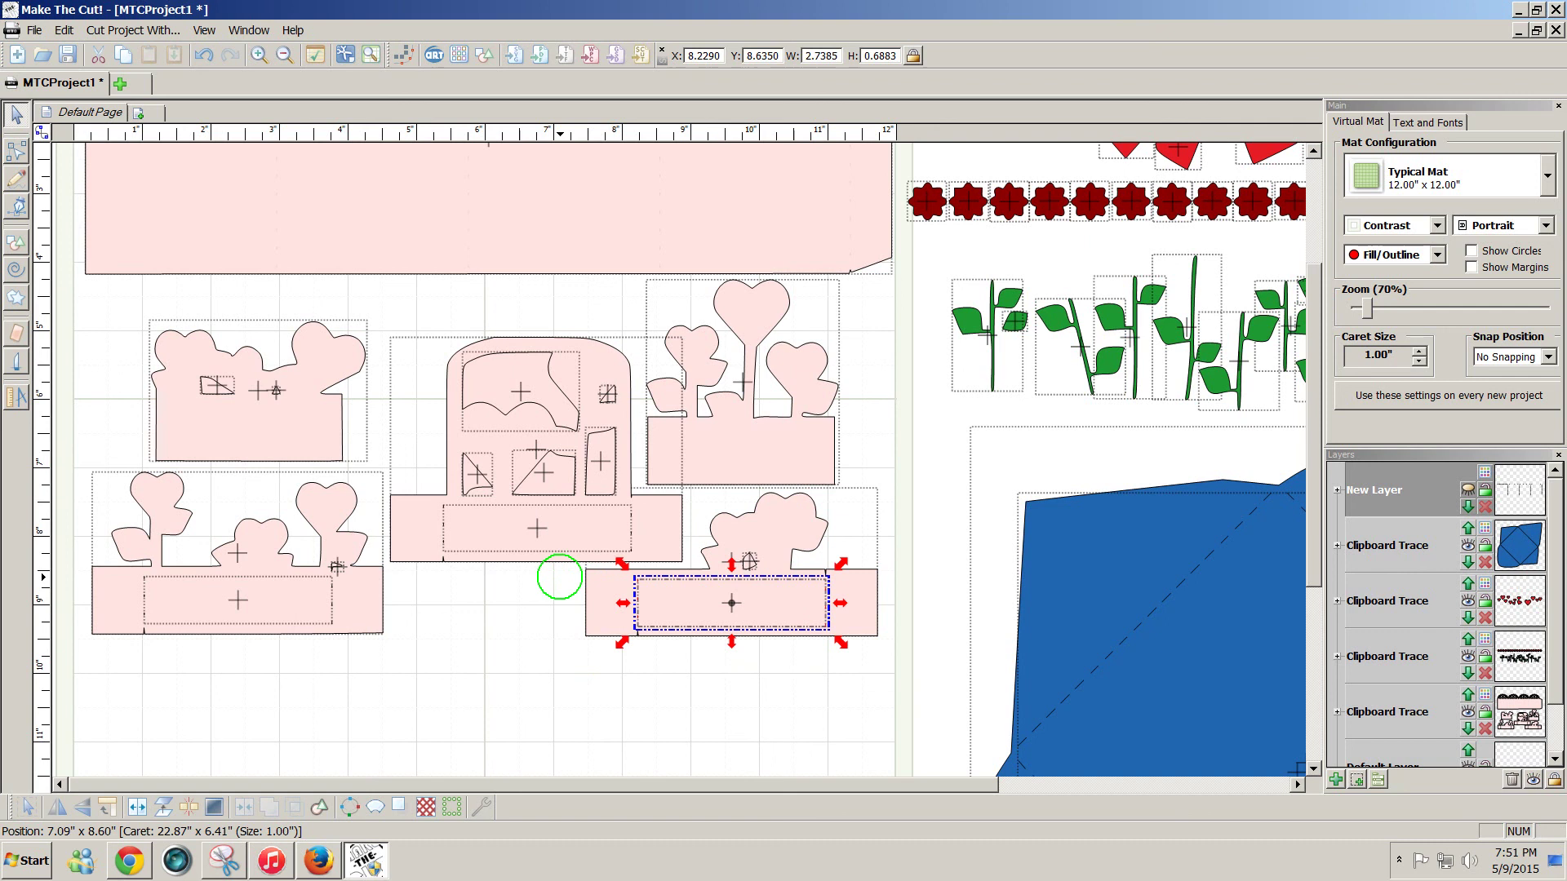
click(1357, 779)
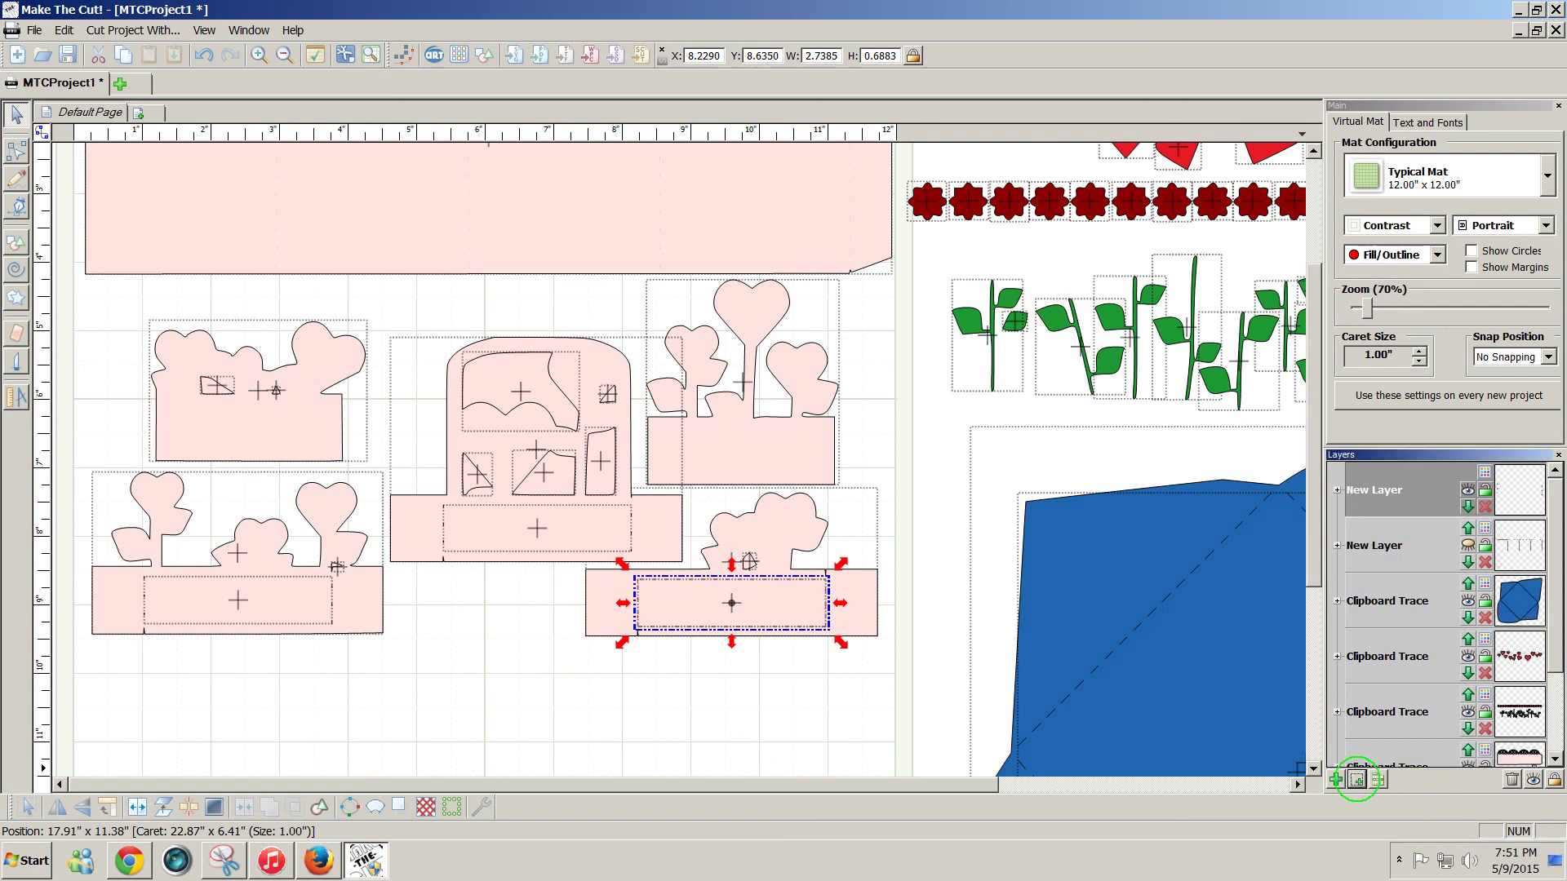
drag(431, 578, 642, 489)
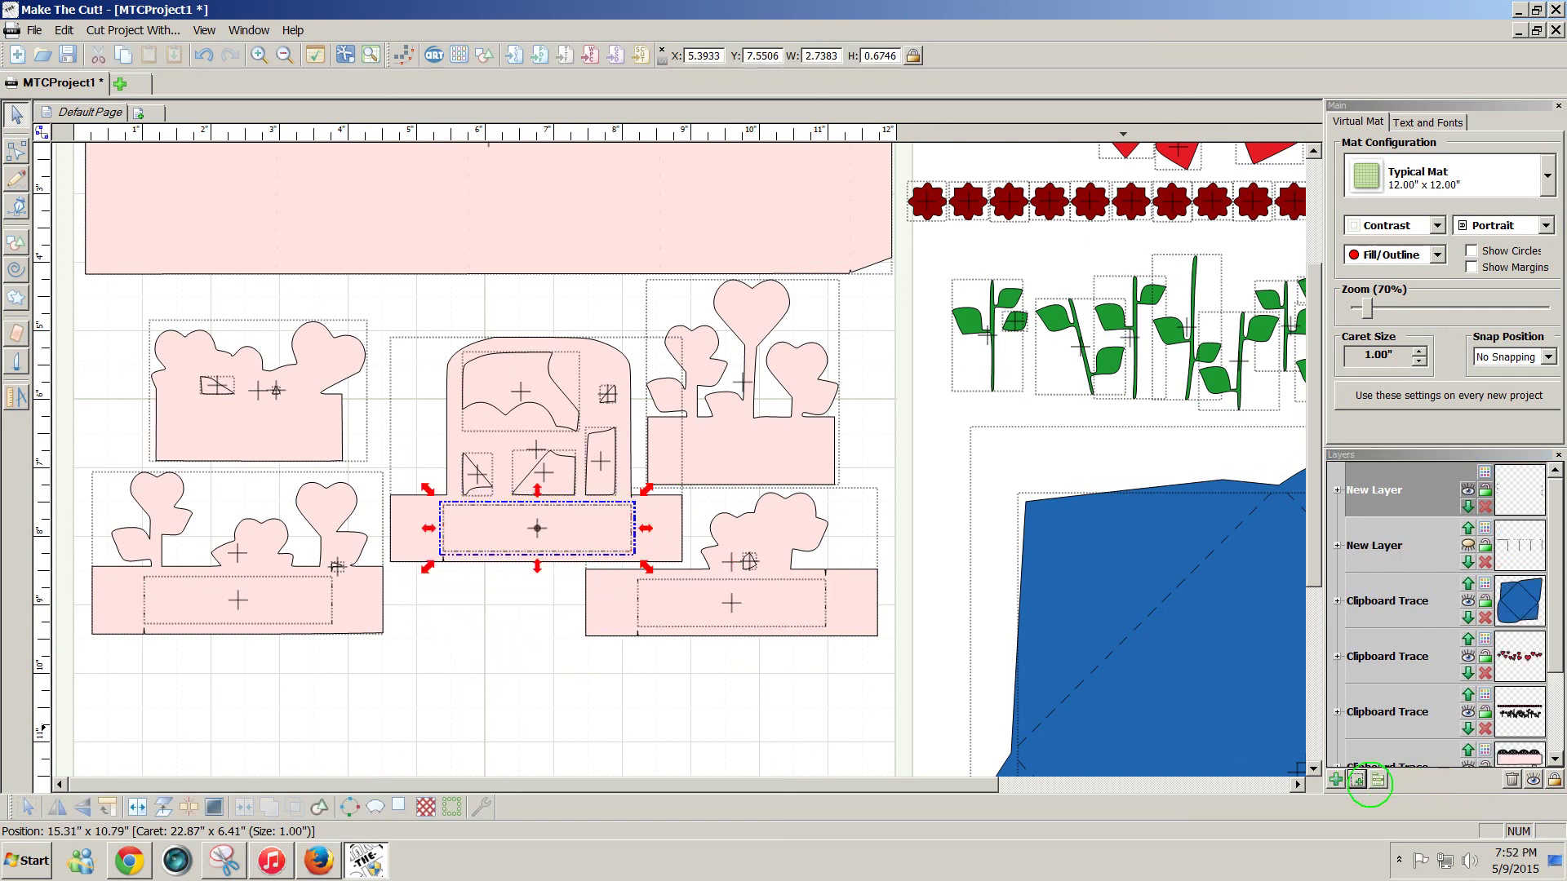
click(1357, 780)
drag(355, 668, 122, 564)
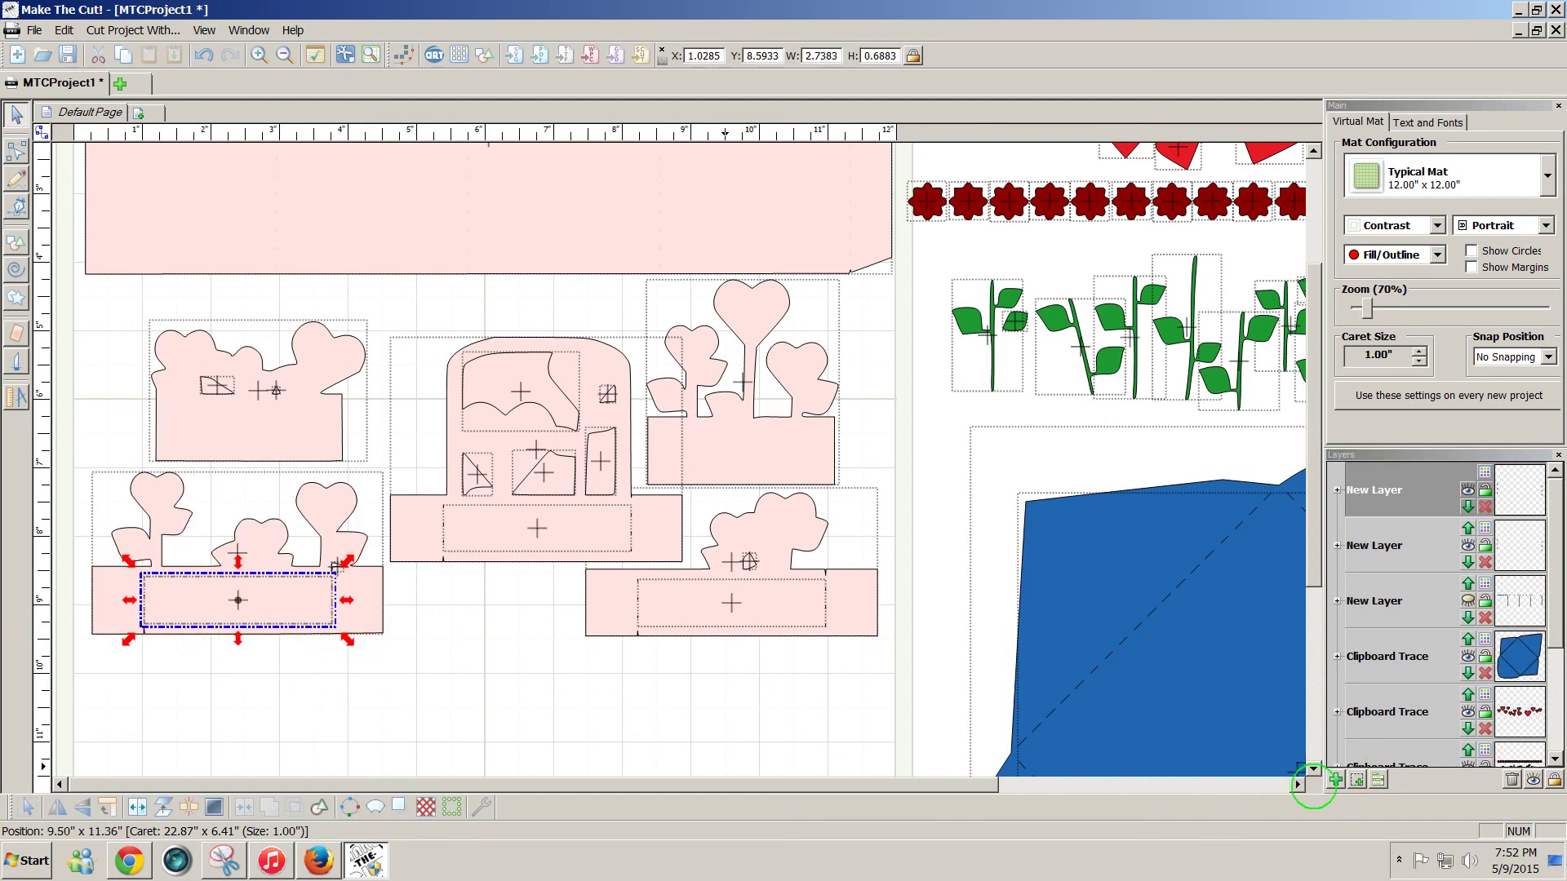
click(1358, 780)
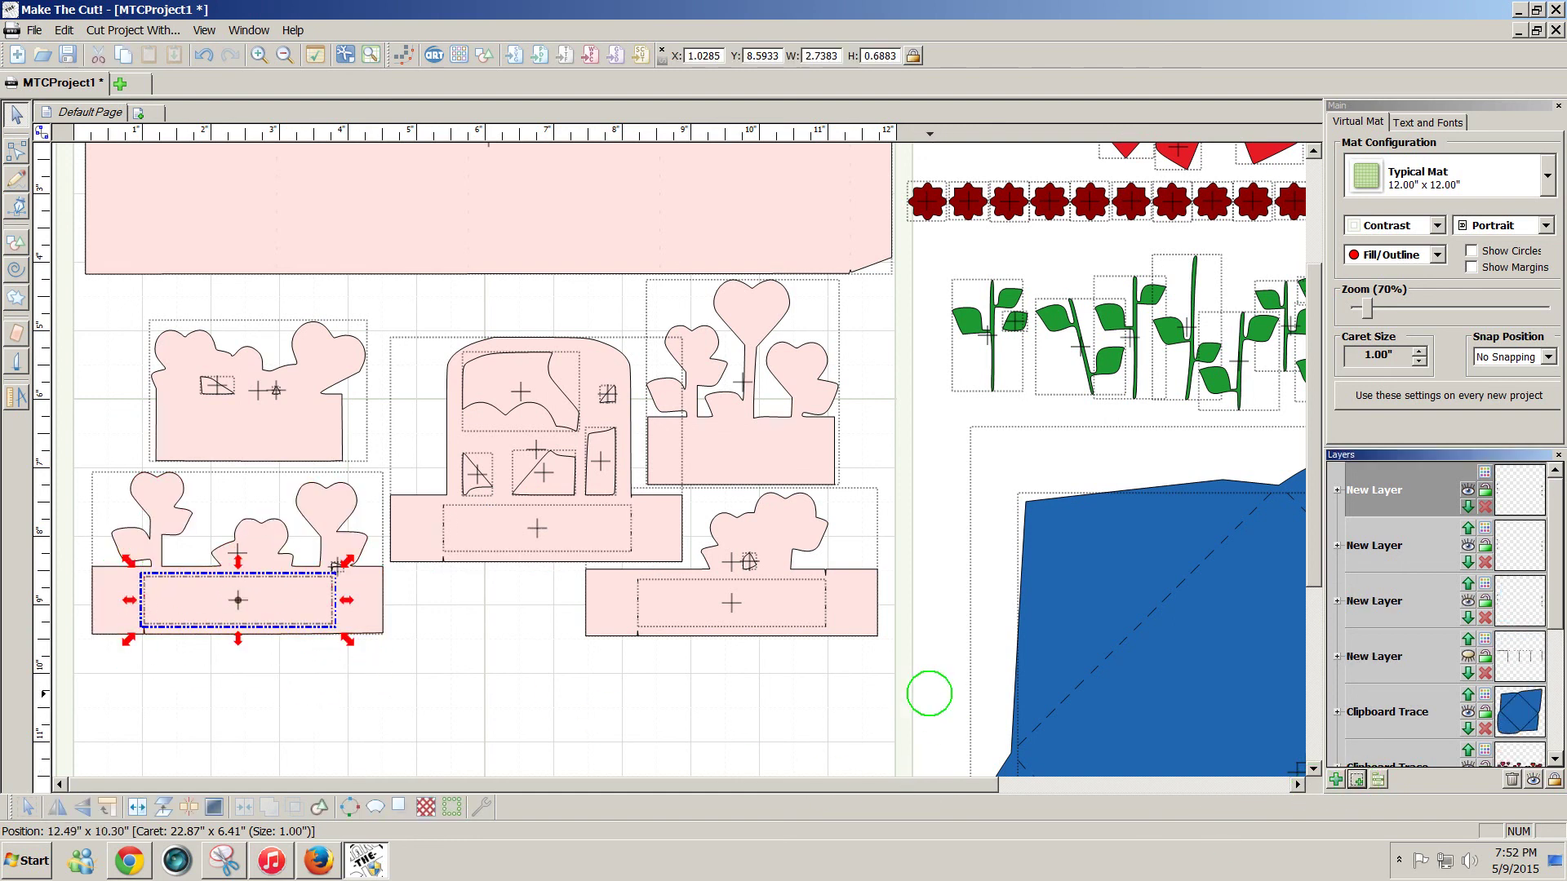
Weld all the overlapping flower-box pieces into single outlines
click(961, 699)
drag(962, 699, 15, 237)
click(244, 807)
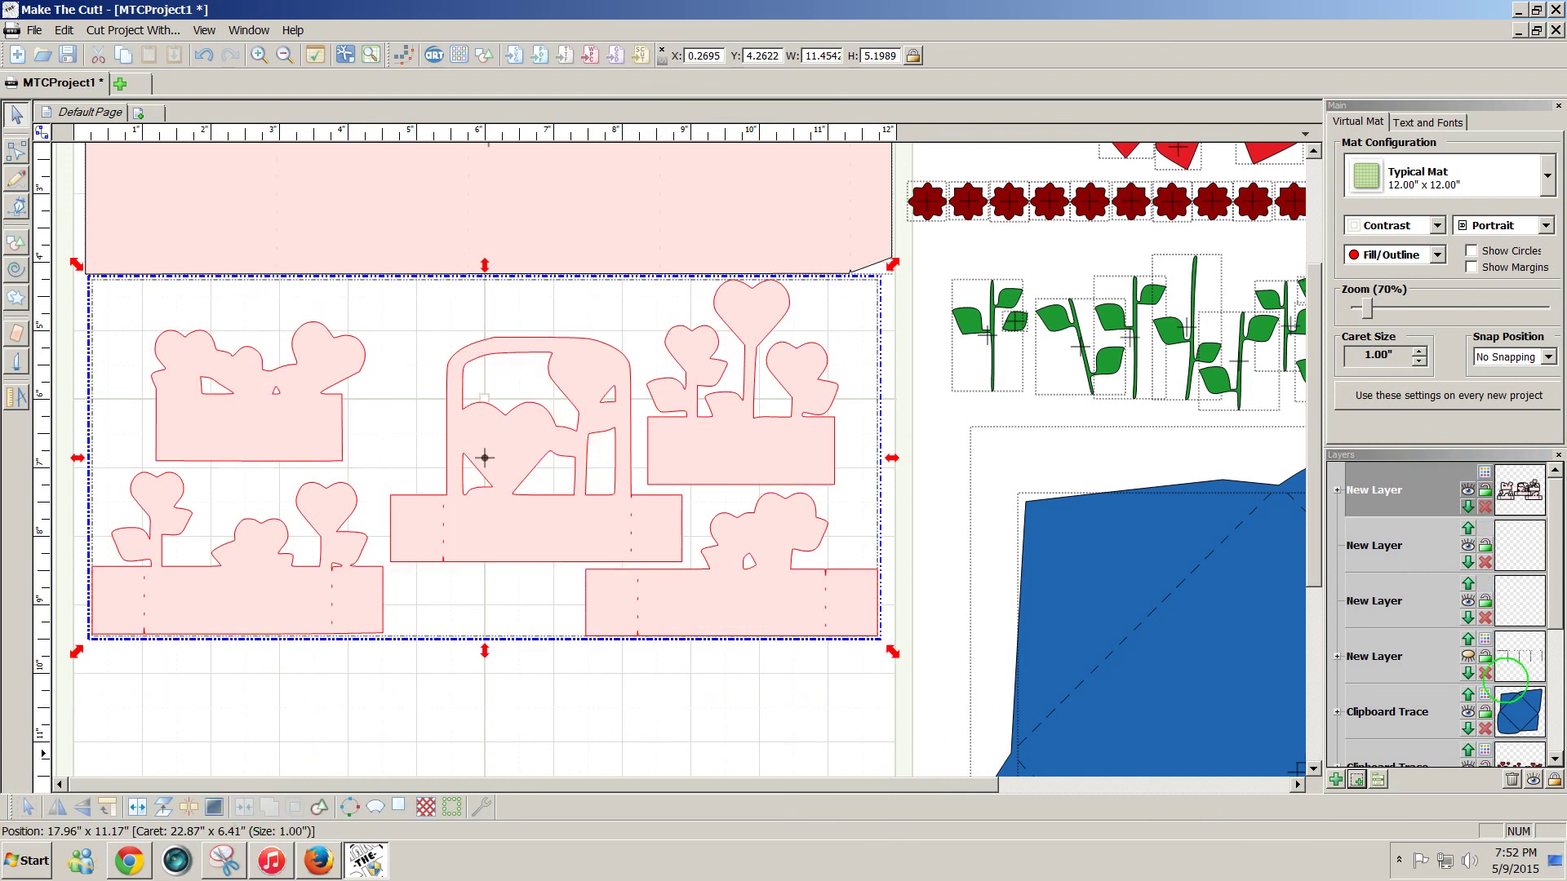
click(841, 715)
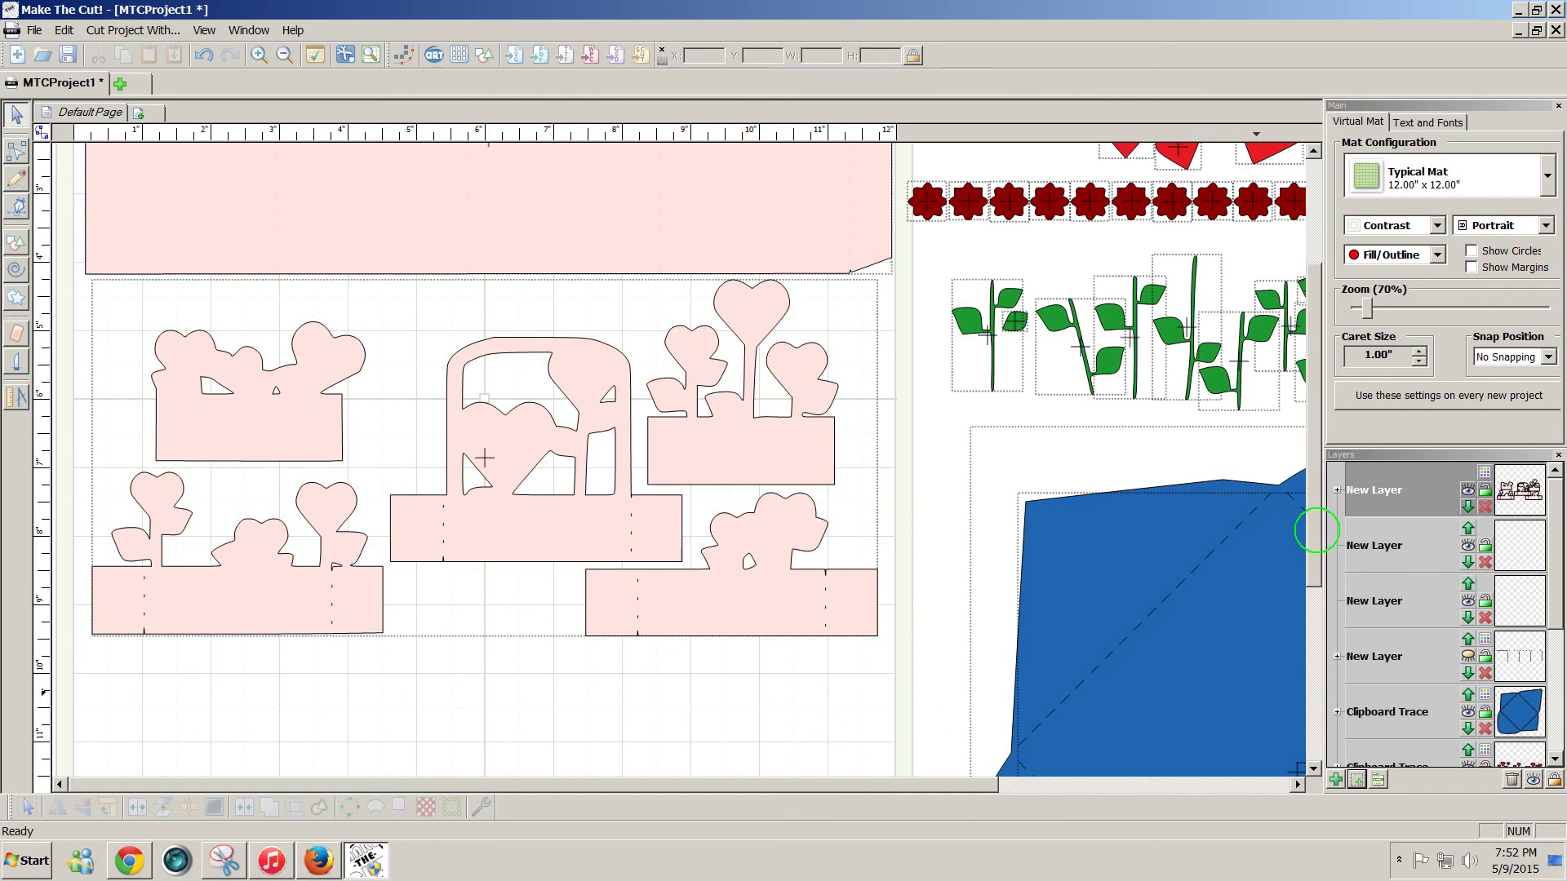
scroll(1313, 534, up, 3)
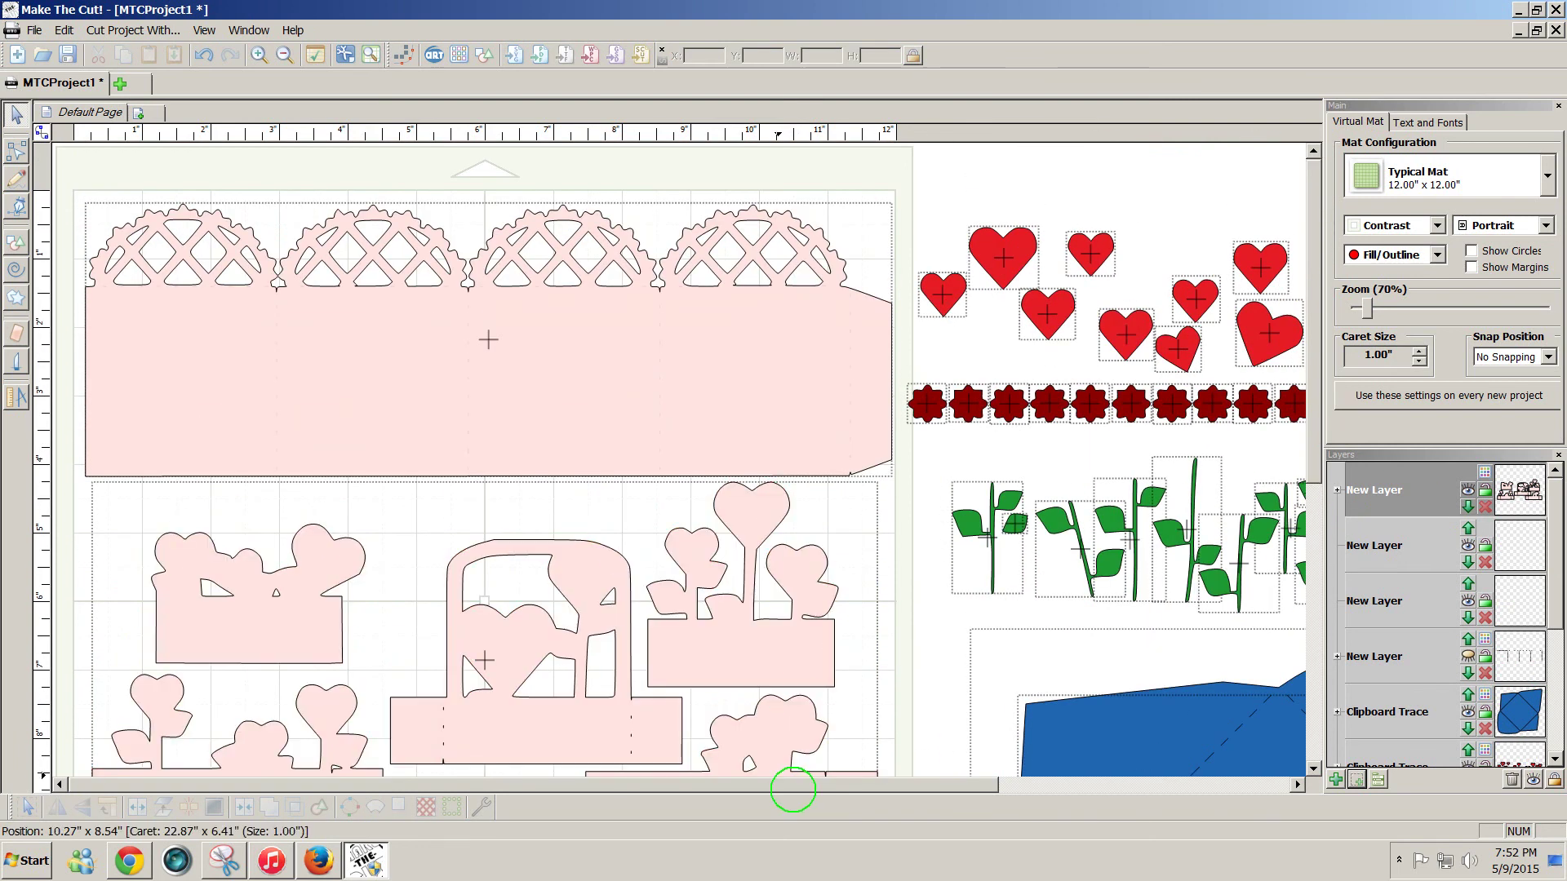
drag(793, 790, 1154, 815)
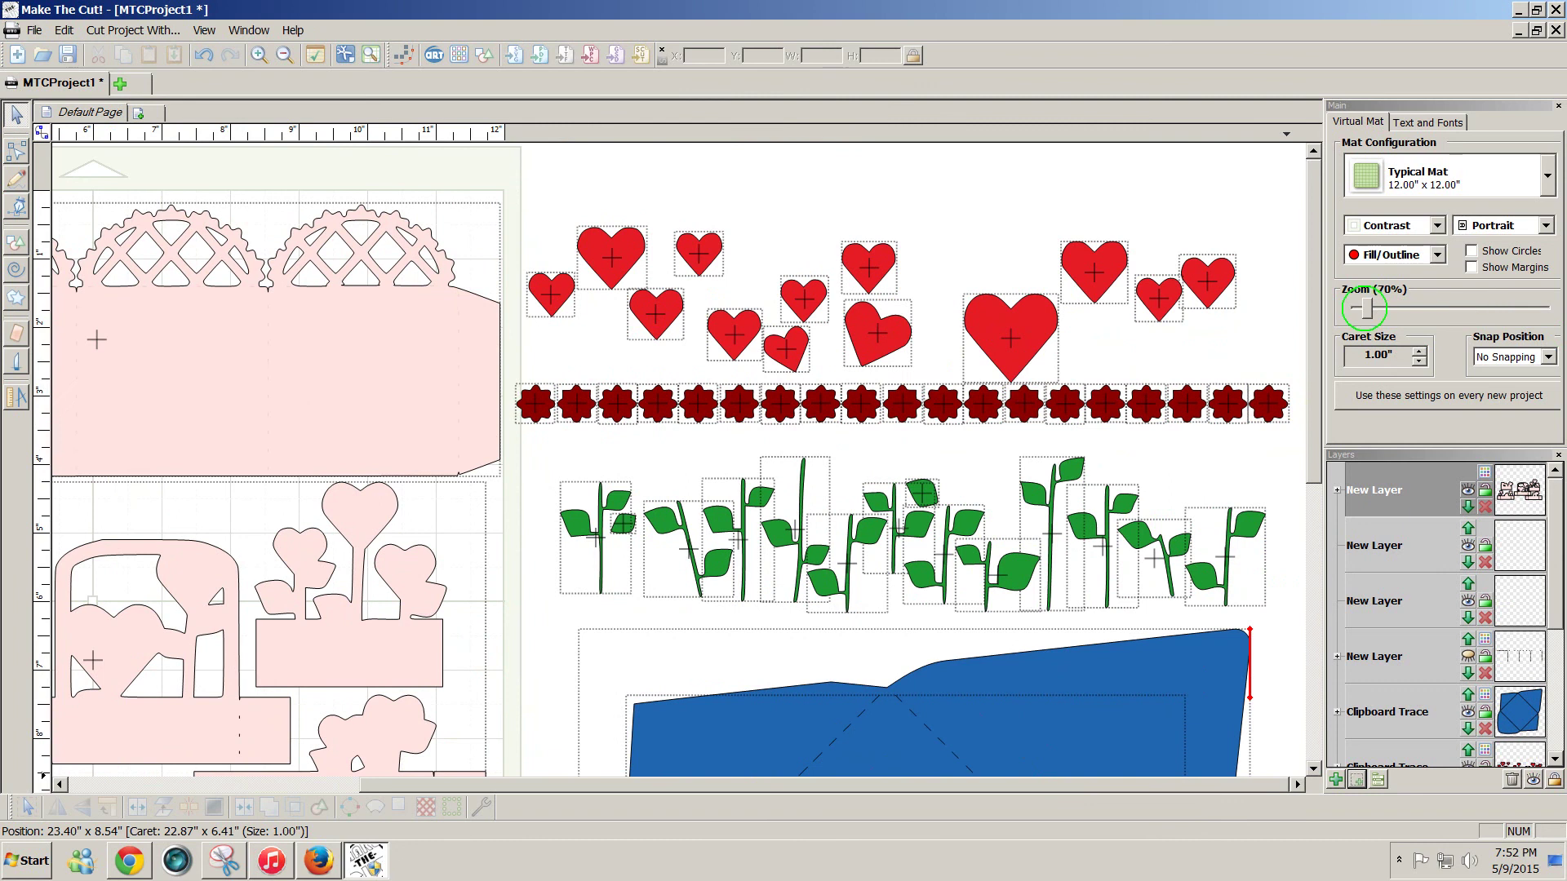
drag(1365, 308, 1359, 308)
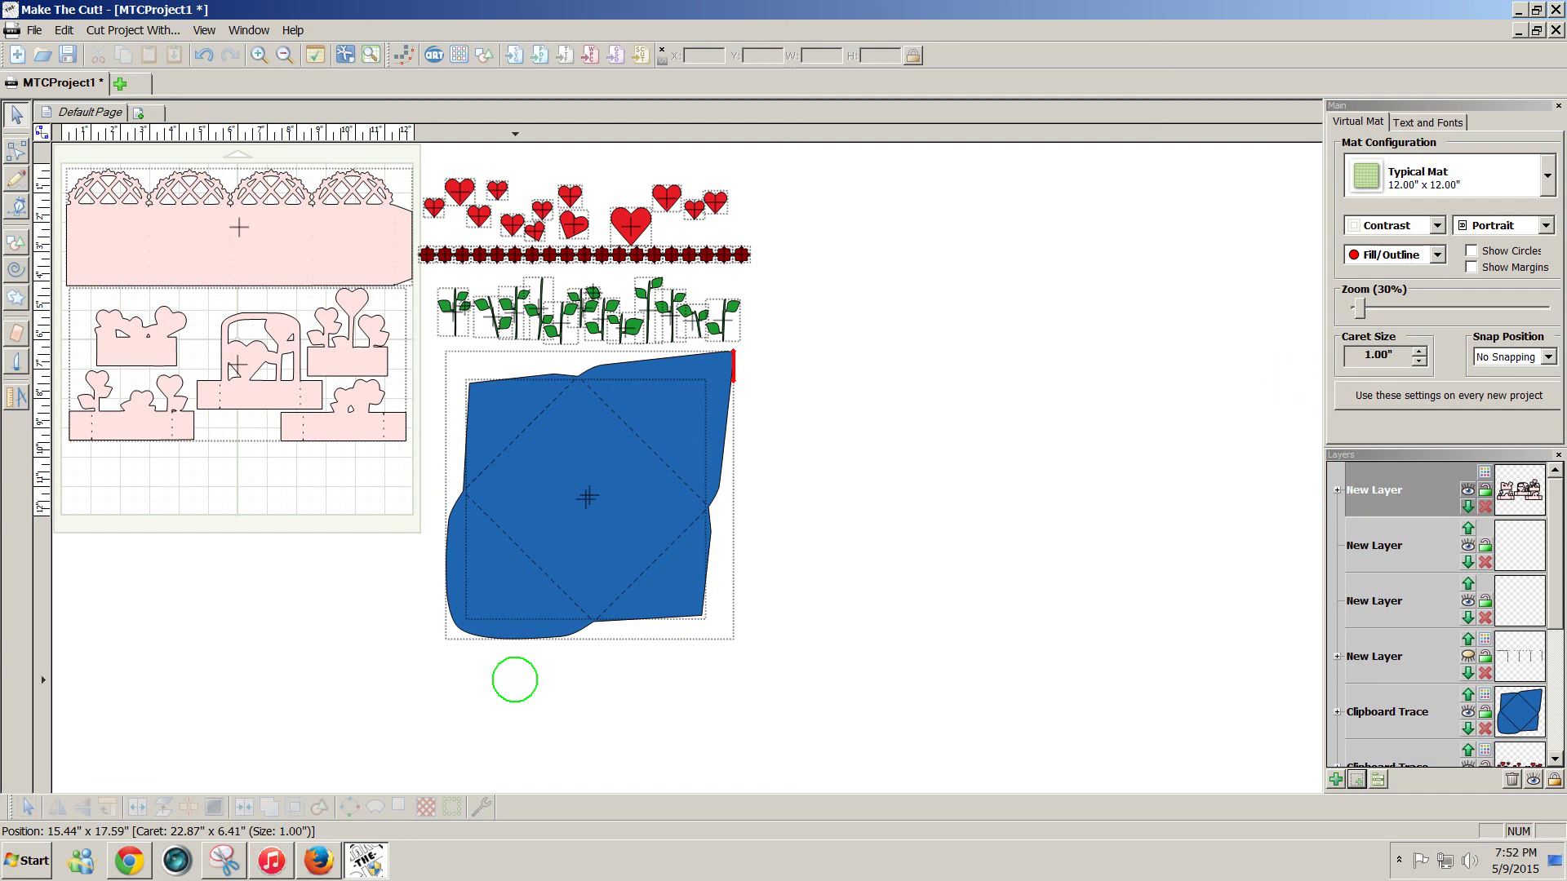
drag(1359, 308, 1361, 309)
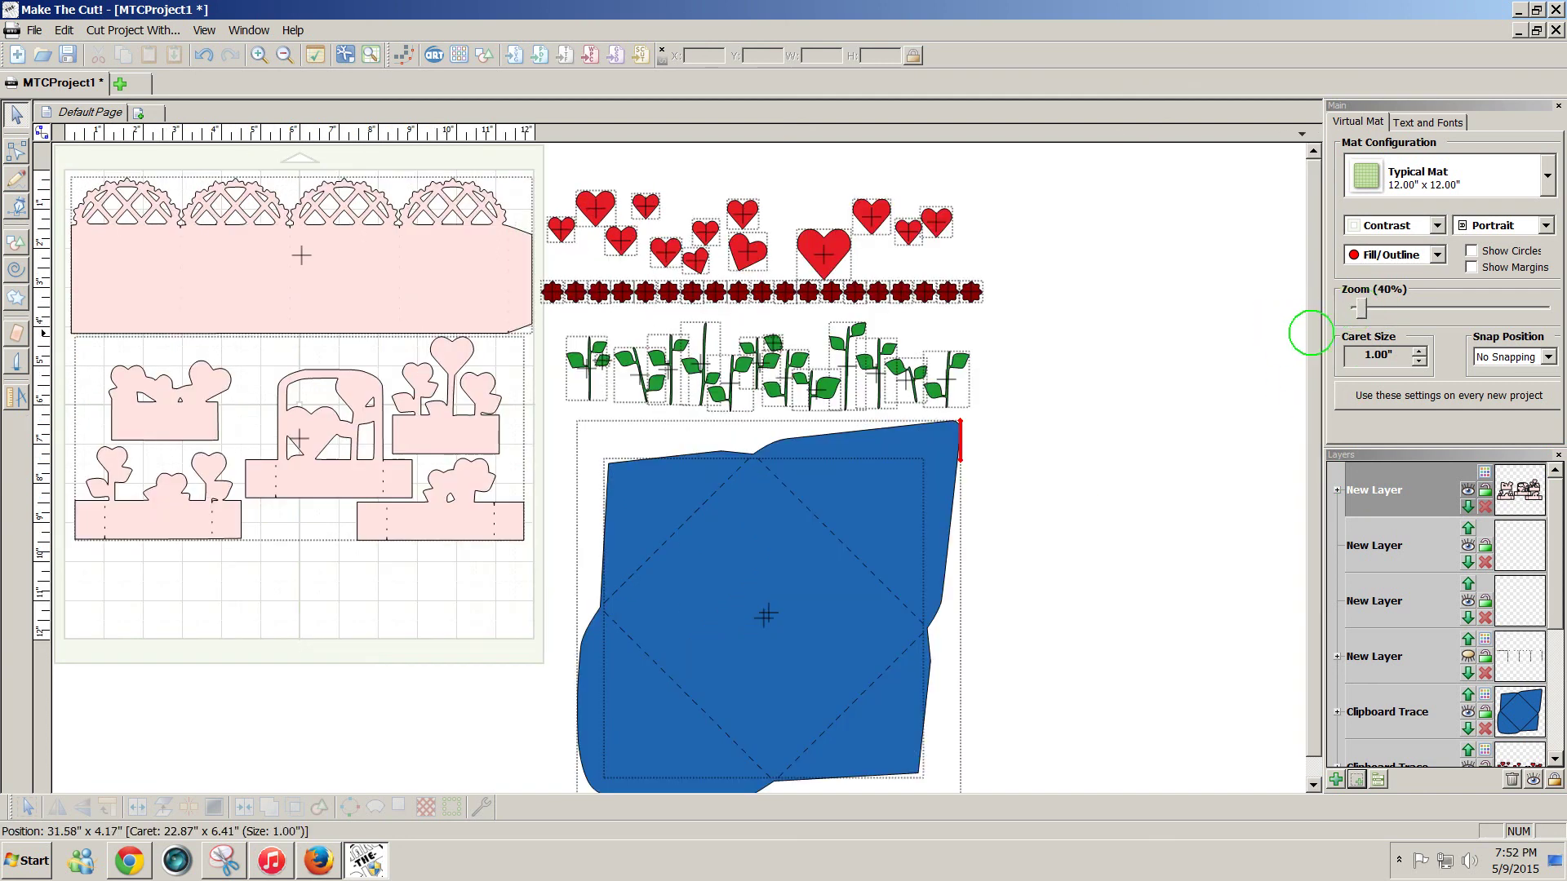
scroll(1311, 423, down, 1)
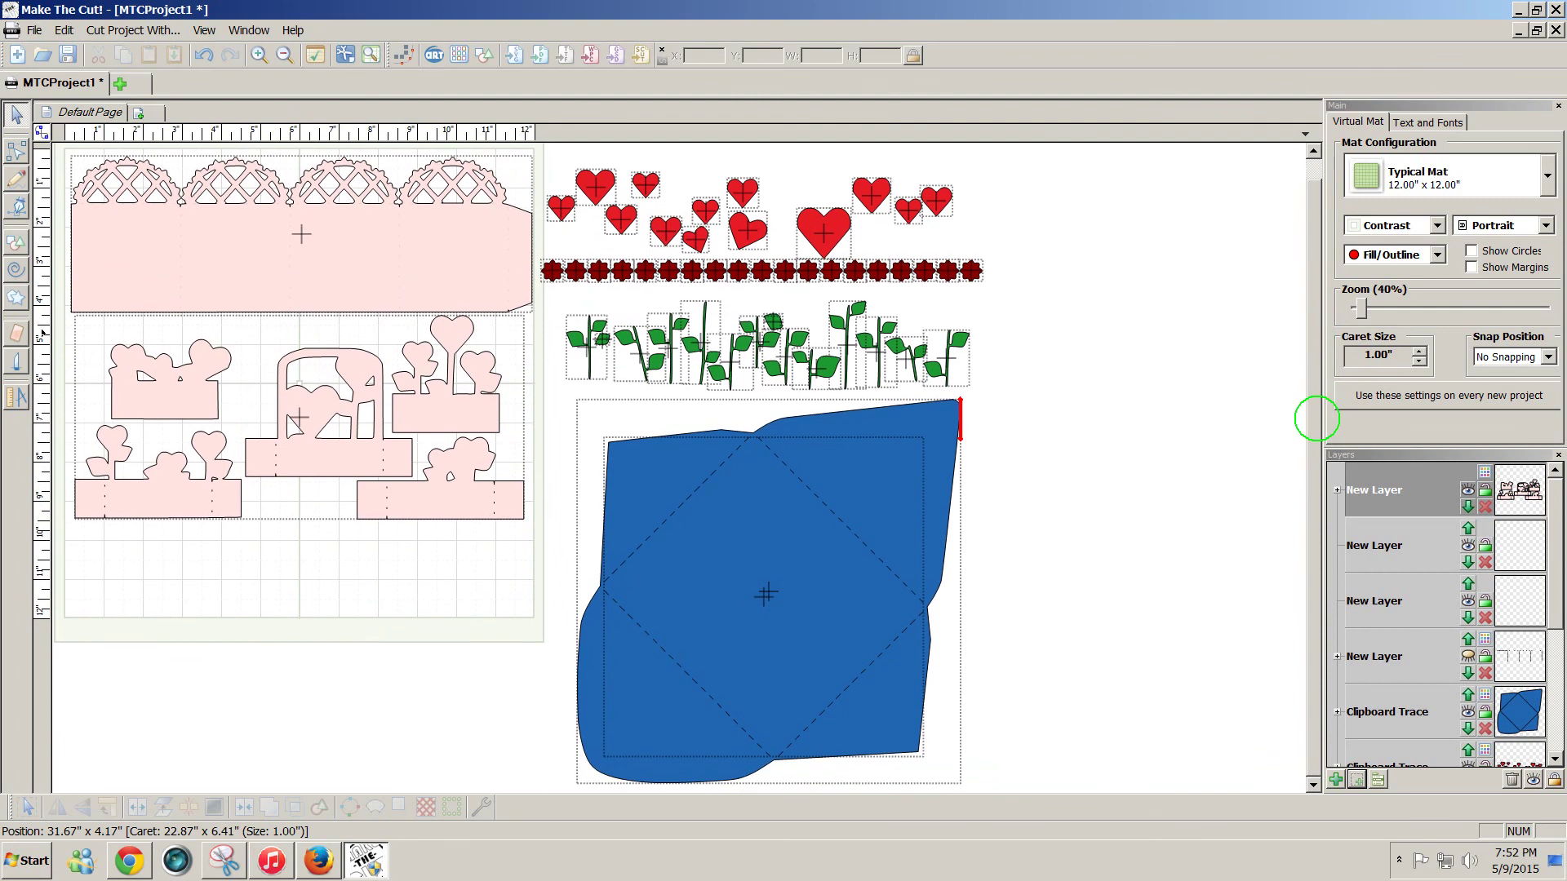